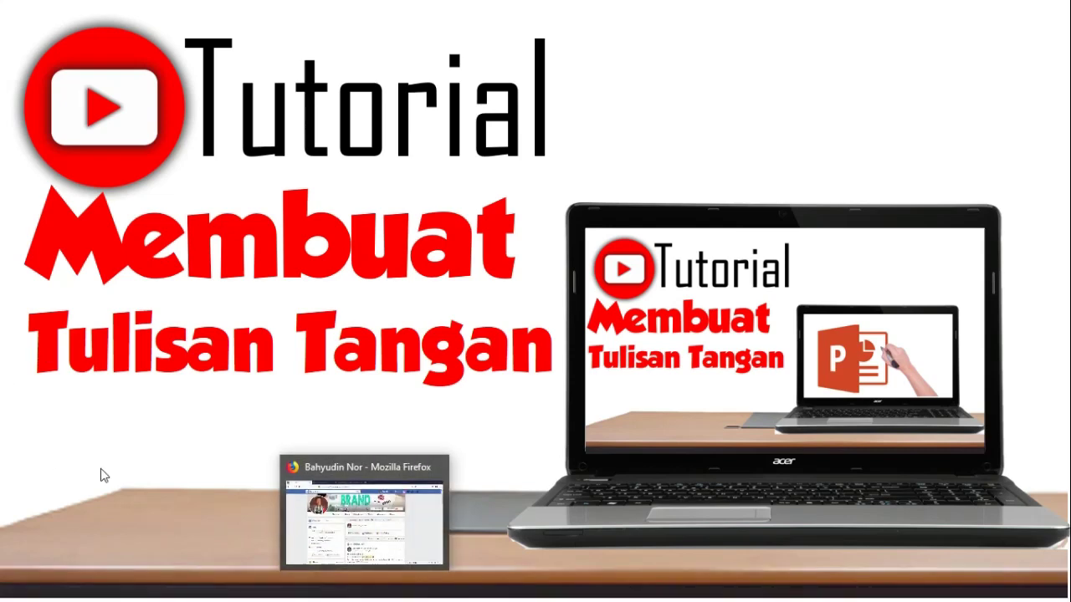
Bring Firefox's Facebook profile forward and scroll to the whiteboard-animation video post.
left_click(324, 542)
scroll(473, 471, "down", 2)
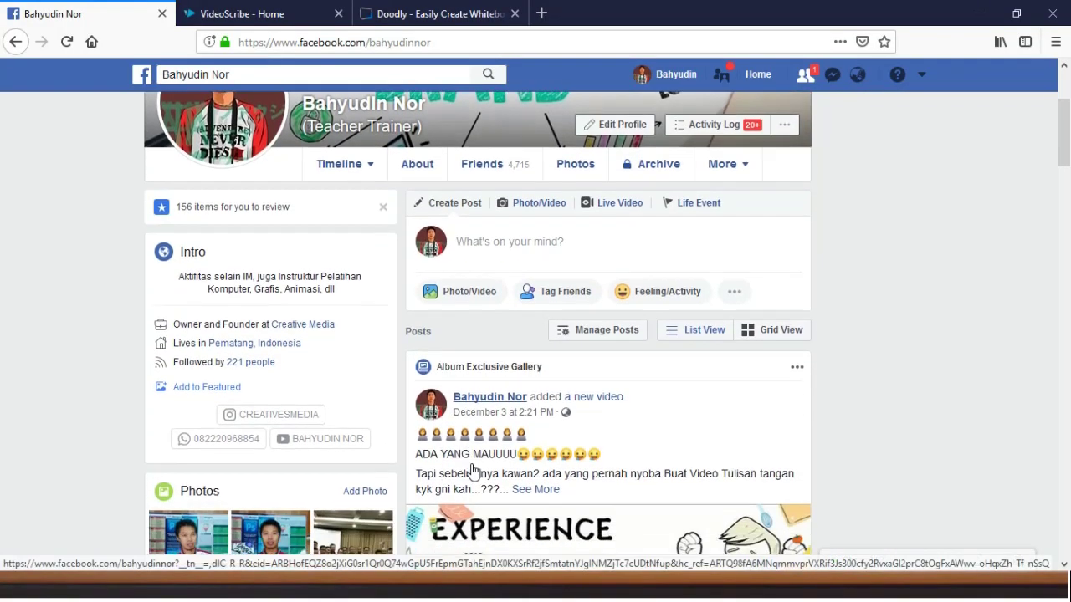
scroll(502, 469, "down", 2)
scroll(519, 466, "up", 2)
scroll(443, 351, "up", 3)
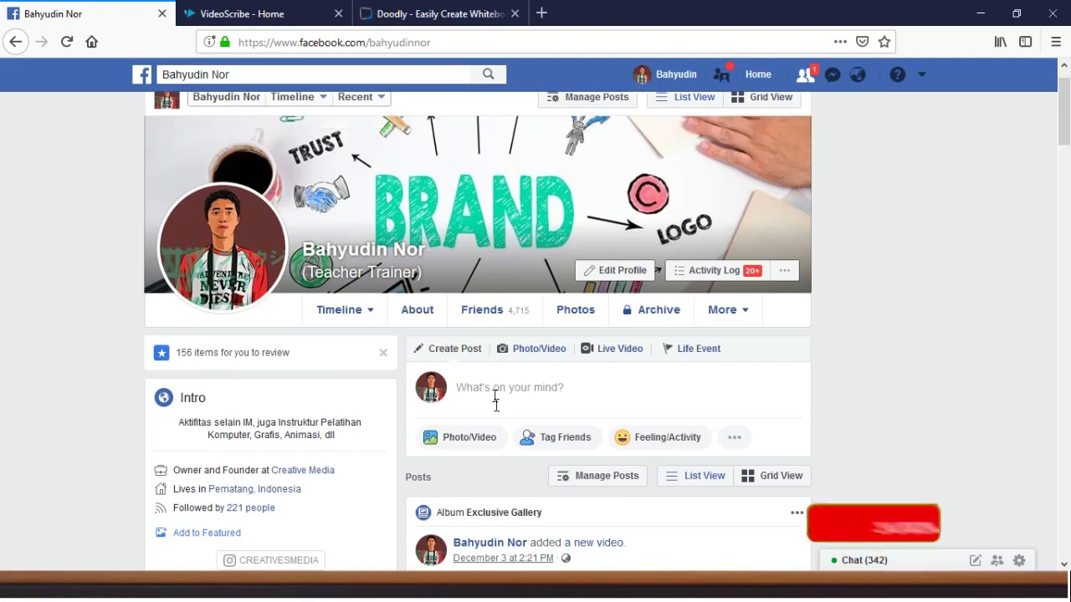
scroll(495, 402, "down", 5)
scroll(458, 412, "down", 3)
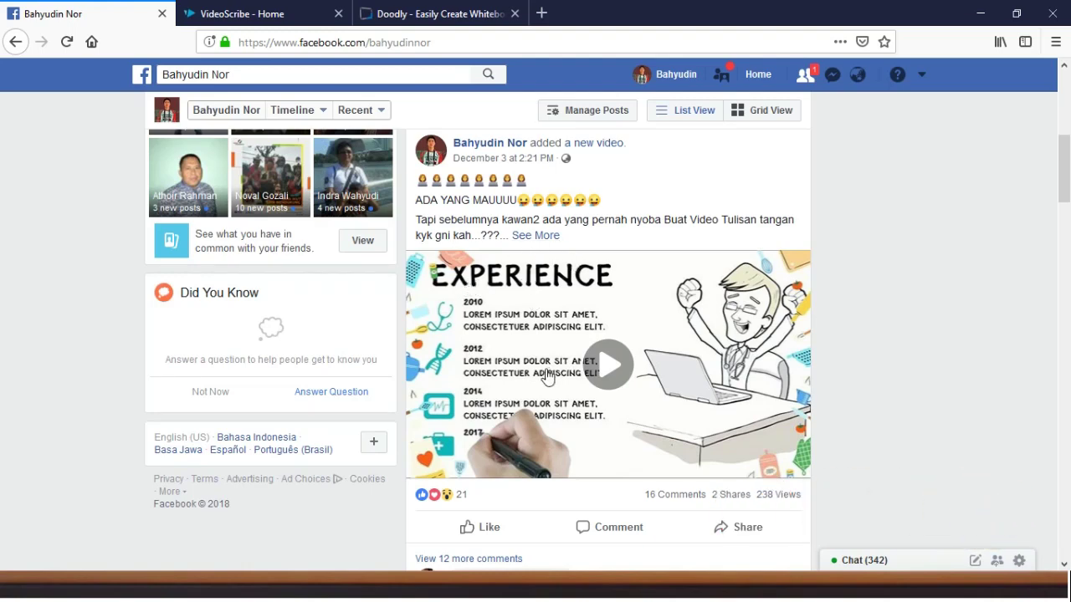
Play the whiteboard video, enlarge it, then pause it on the doctor scene.
left_click(597, 363)
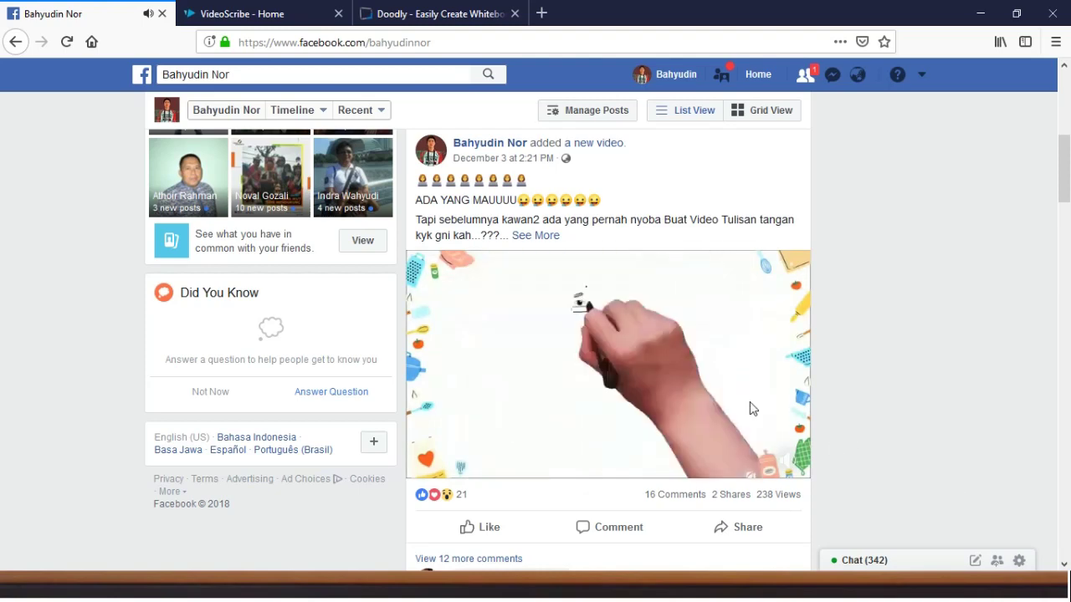
left_click(624, 361)
left_click(642, 541)
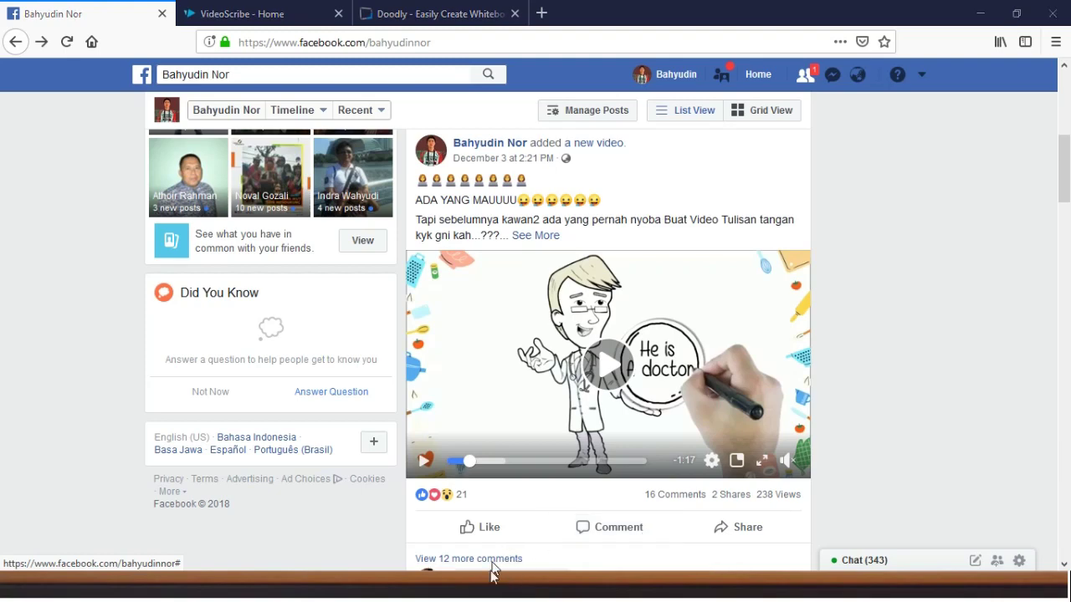
key("super")
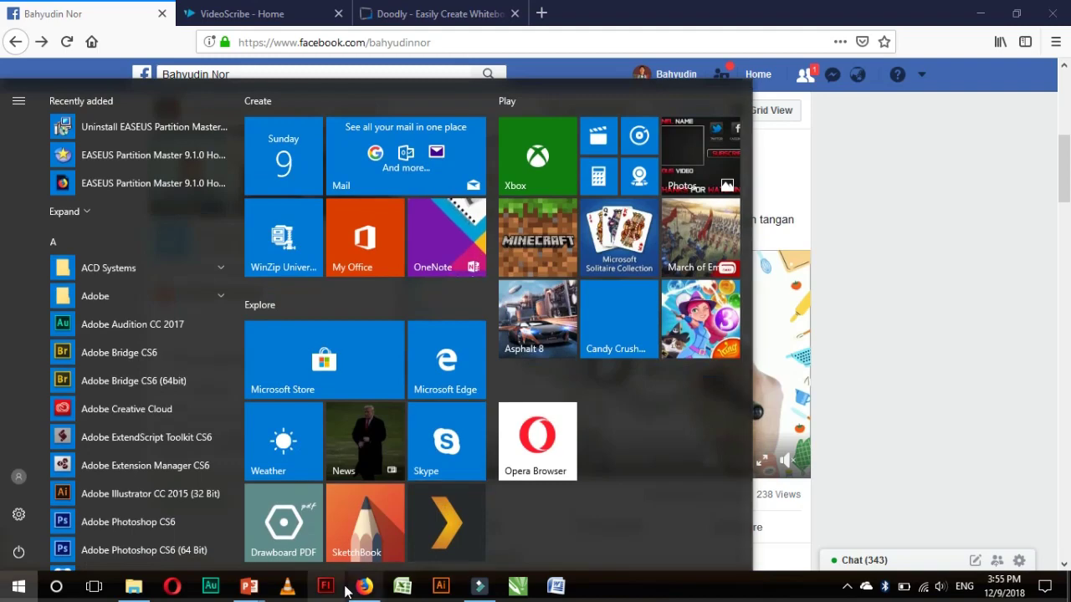
mouse_move(249, 586)
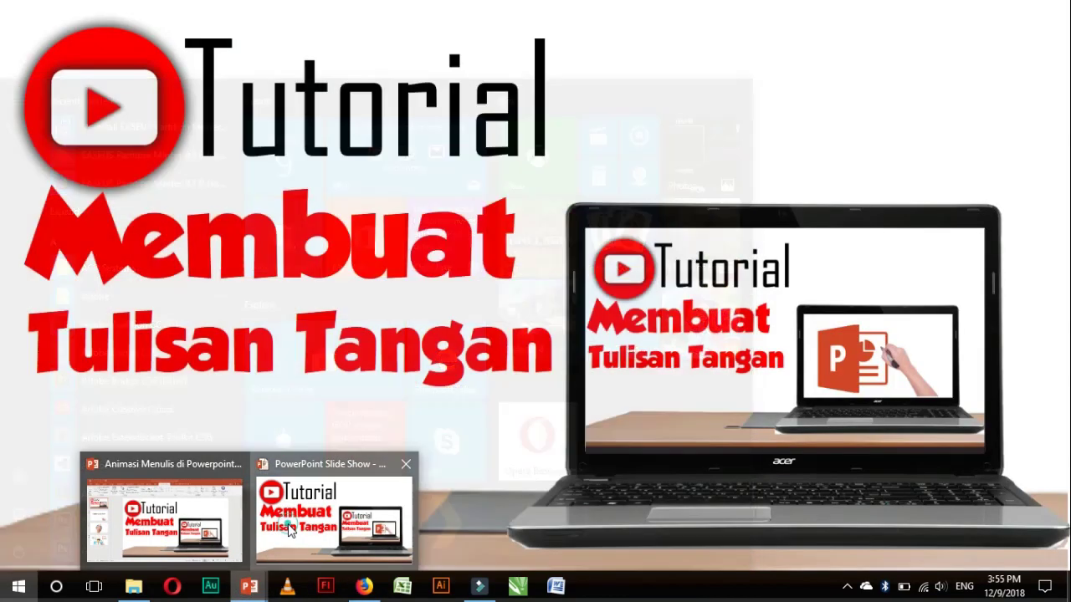
Watch the 'Tutorial Membuat Tulisan Tangan' slide show in PowerPoint, then end it with Esc.
left_click(402, 510)
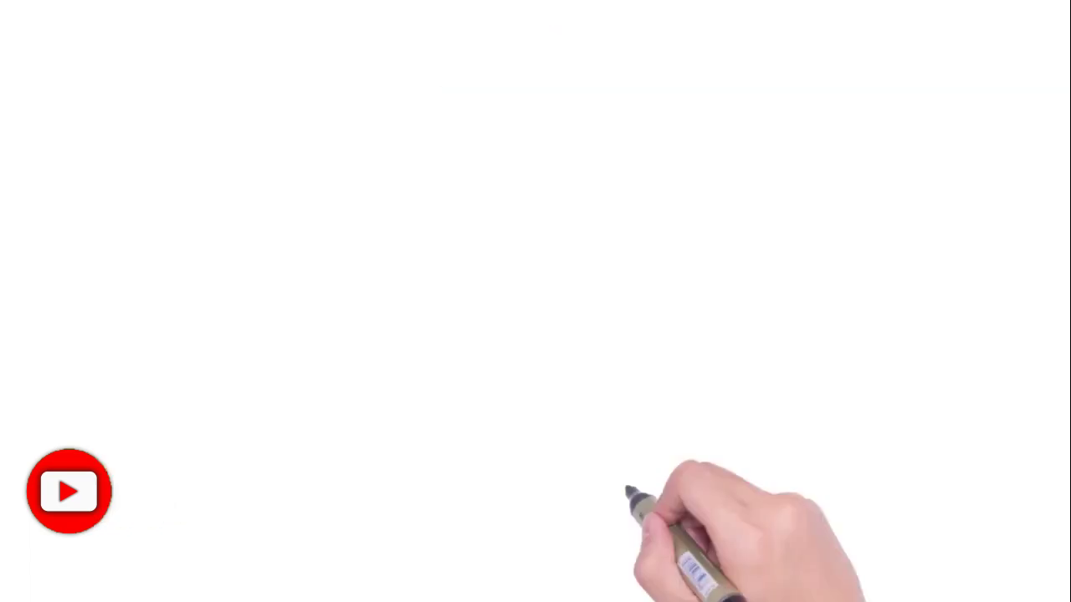
key("Escape")
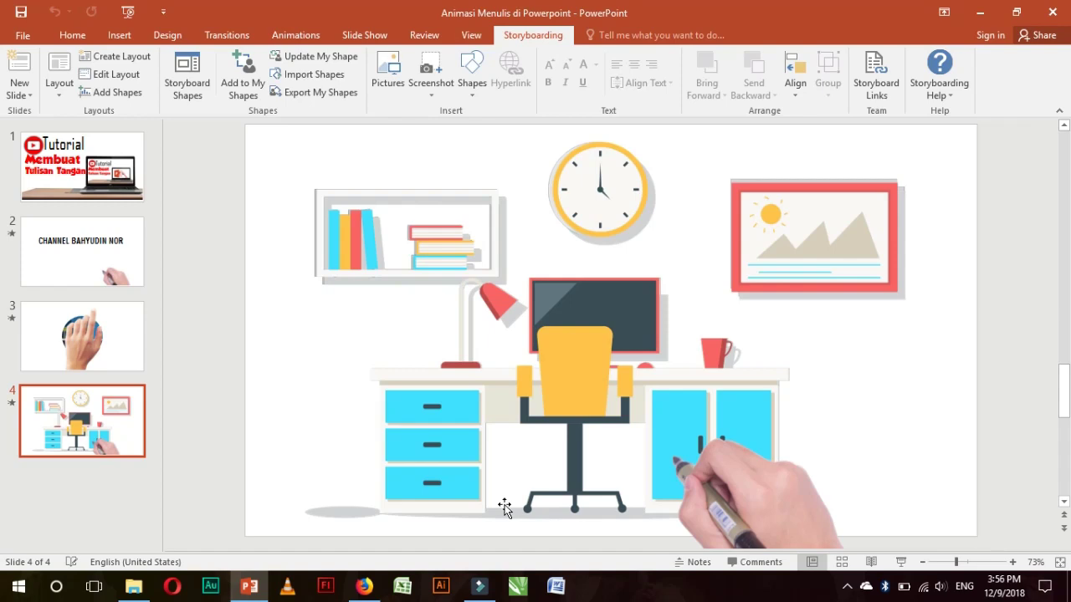
Switch to the VideoScribe home page in Firefox and dismiss the giveaway chat popup.
left_click(364, 586)
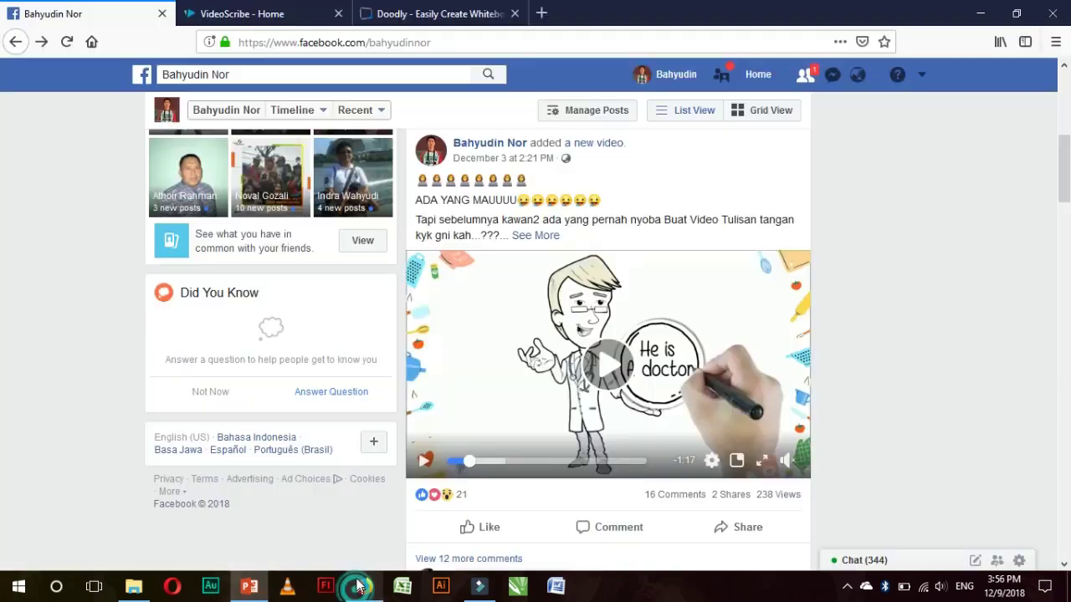
left_click(251, 13)
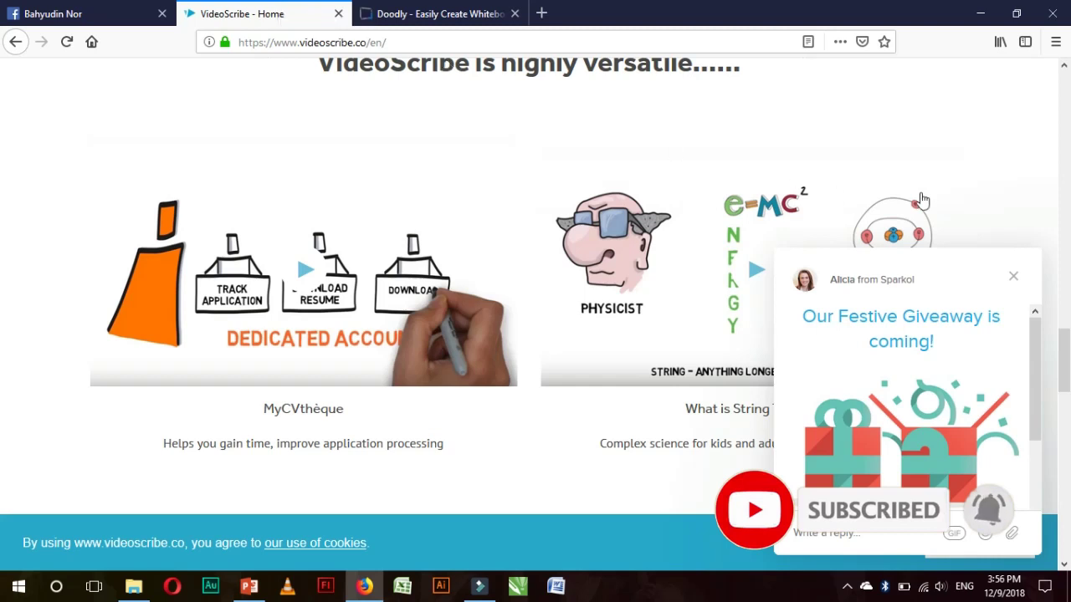
left_click(1020, 270)
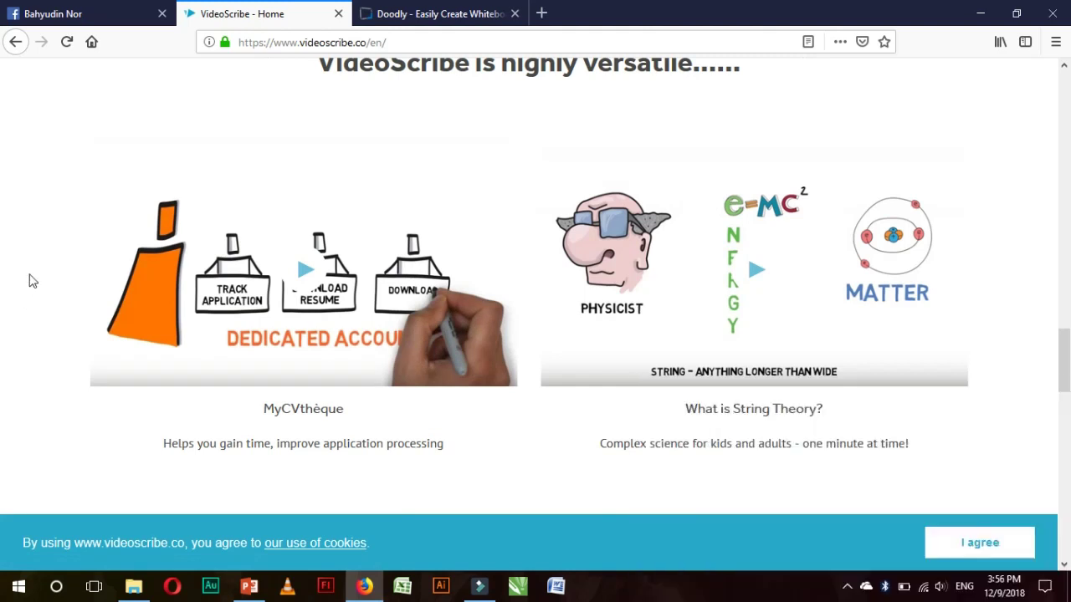
Scroll through the VideoScribe page and select its full web address.
scroll(8, 358, "down", 2)
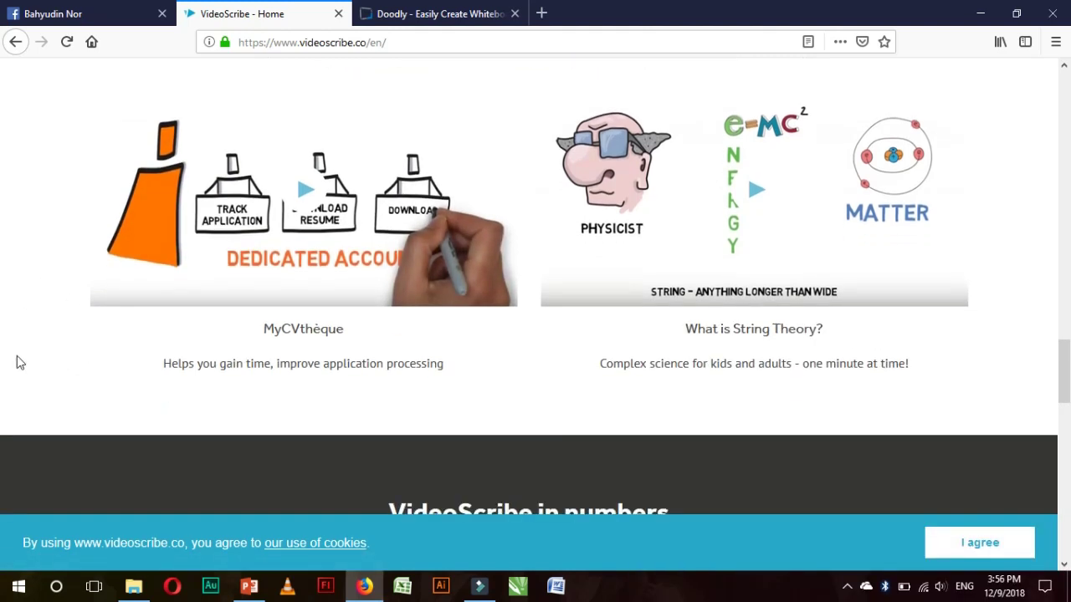
scroll(67, 384, "down", 2)
scroll(106, 412, "down", 1)
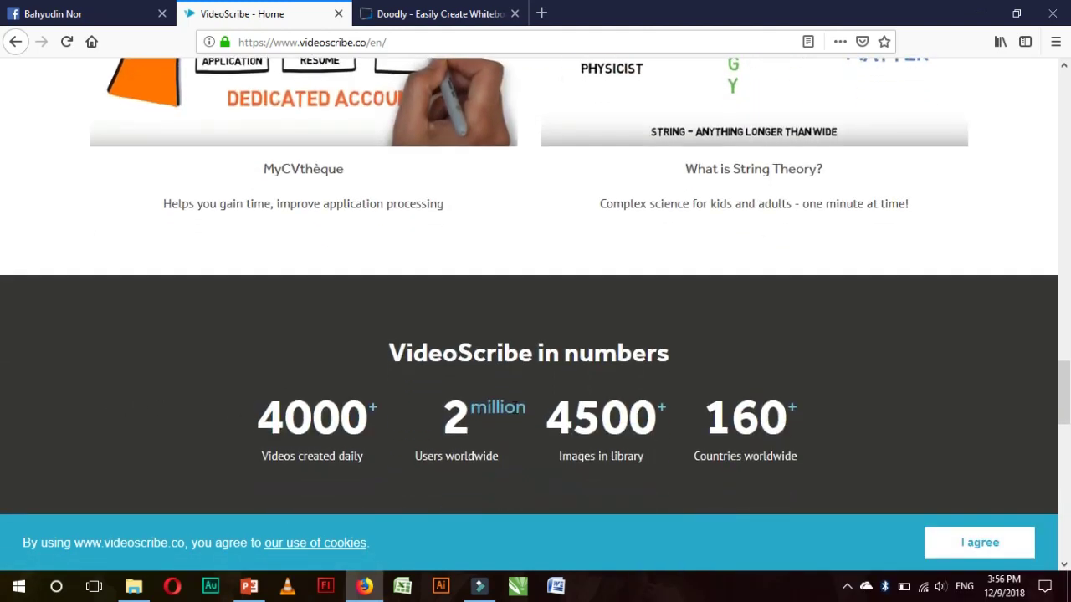
scroll(555, 378, "up", 2)
scroll(502, 360, "up", 2)
scroll(449, 341, "up", 1)
scroll(448, 340, "up", 2)
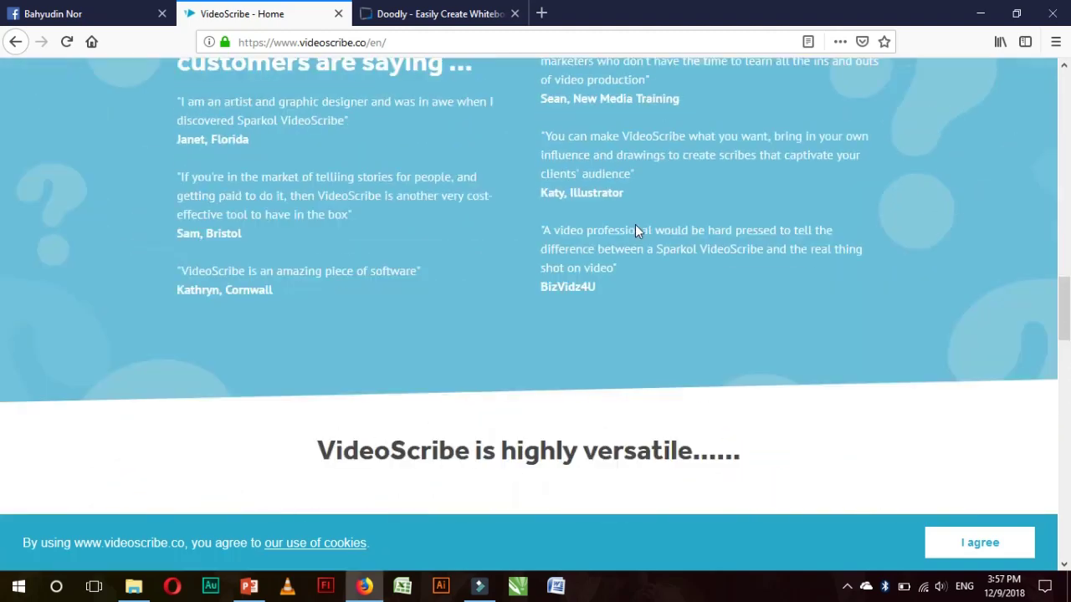
scroll(635, 225, "up", 2)
scroll(632, 180, "up", 1)
scroll(577, 275, "up", 3)
scroll(548, 276, "up", 4)
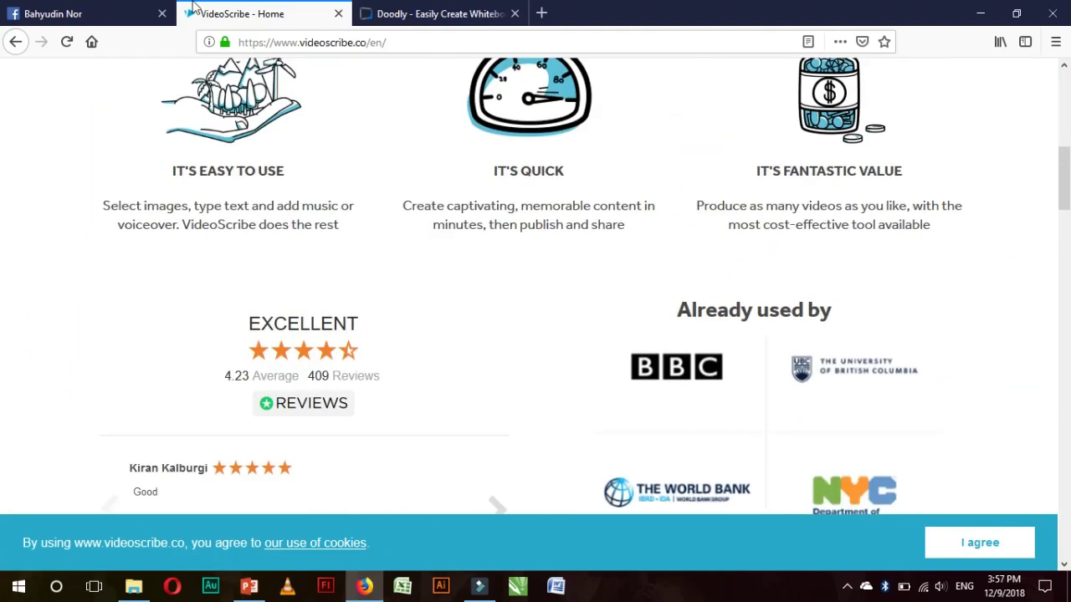
left_click_drag(393, 43, 236, 45)
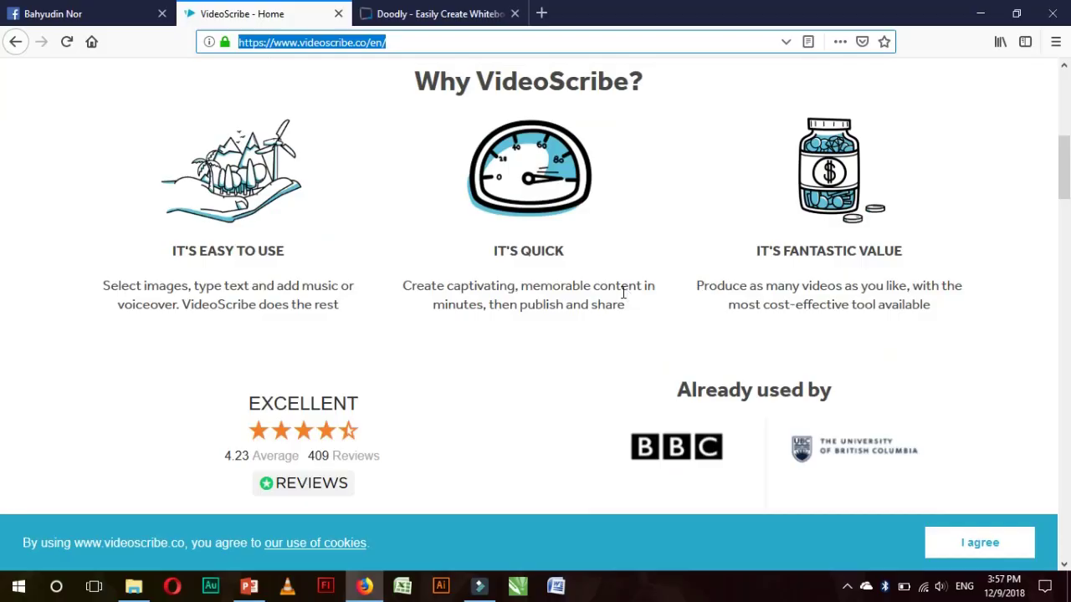
scroll(623, 293, "down", 4)
scroll(343, 286, "down", 4)
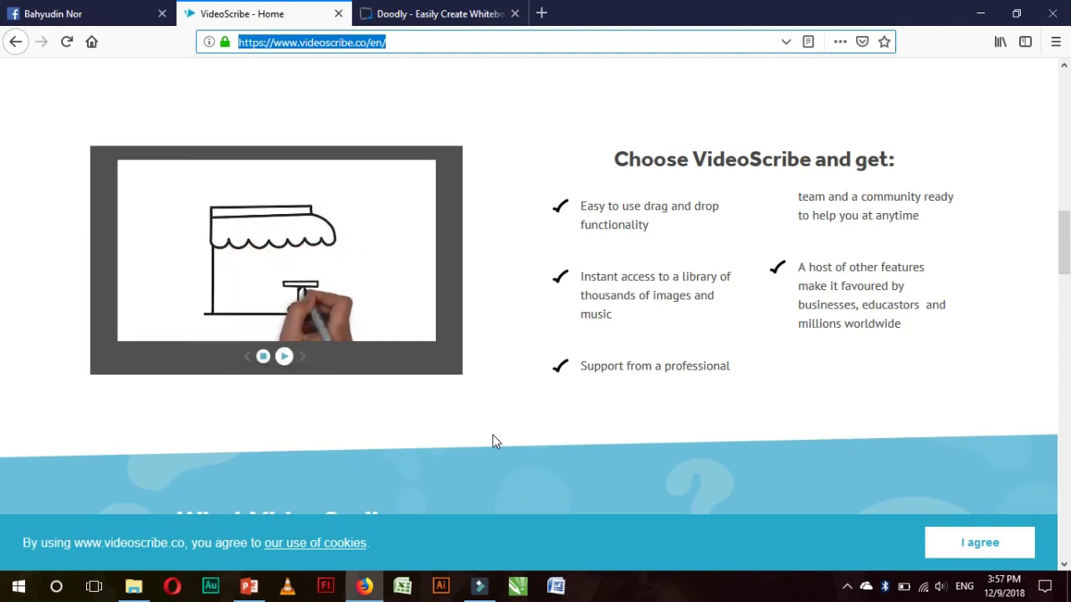
left_click(436, 14)
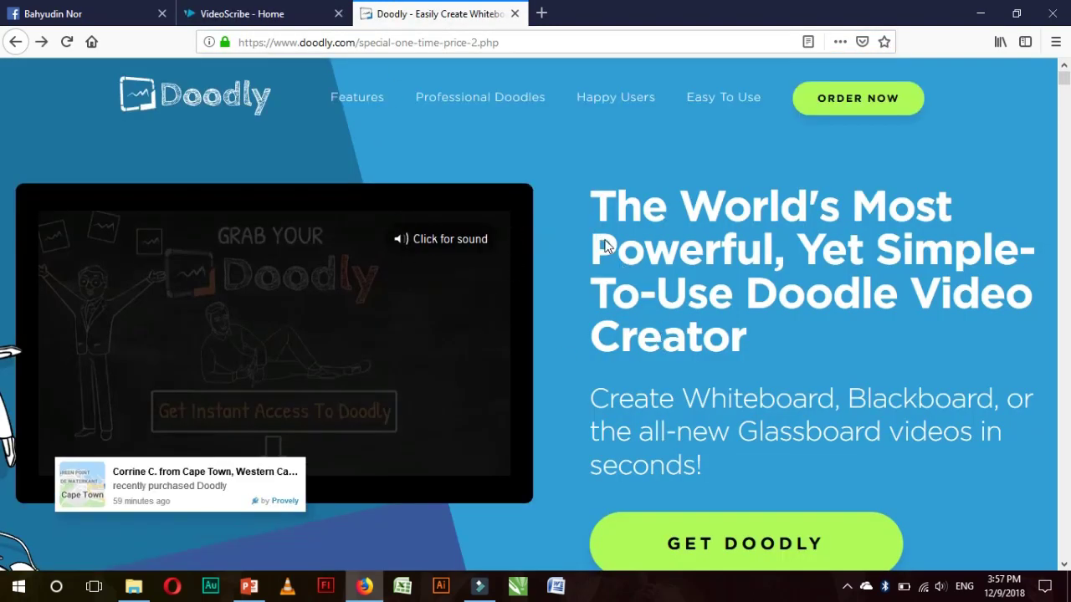
Scroll the Doodly affiliate pricing table and select the GOLD PLAN heading.
scroll(598, 250, "down", 2)
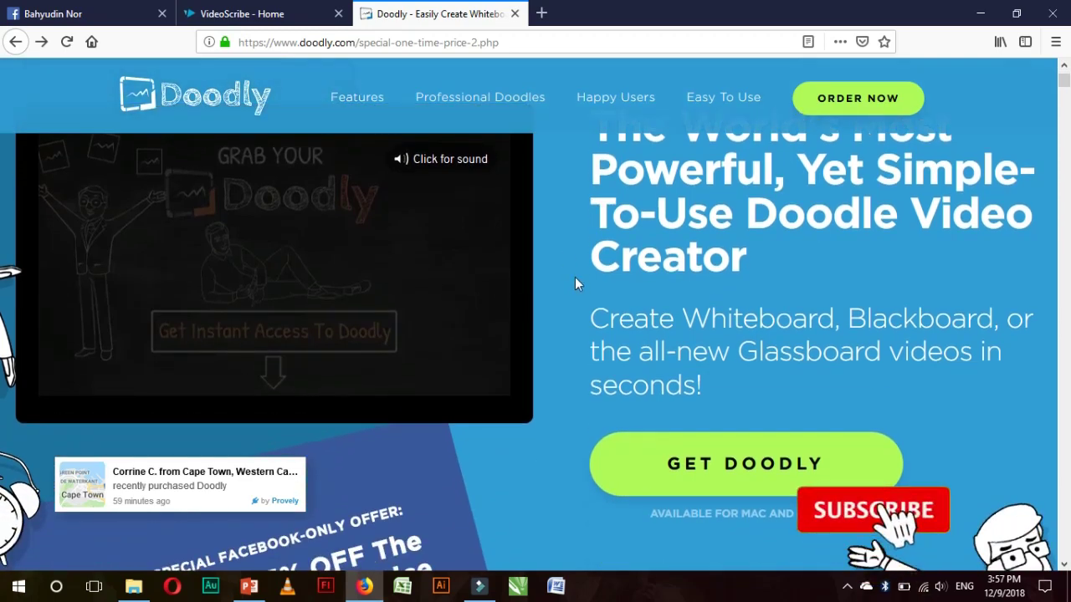
scroll(596, 284, "up", 2)
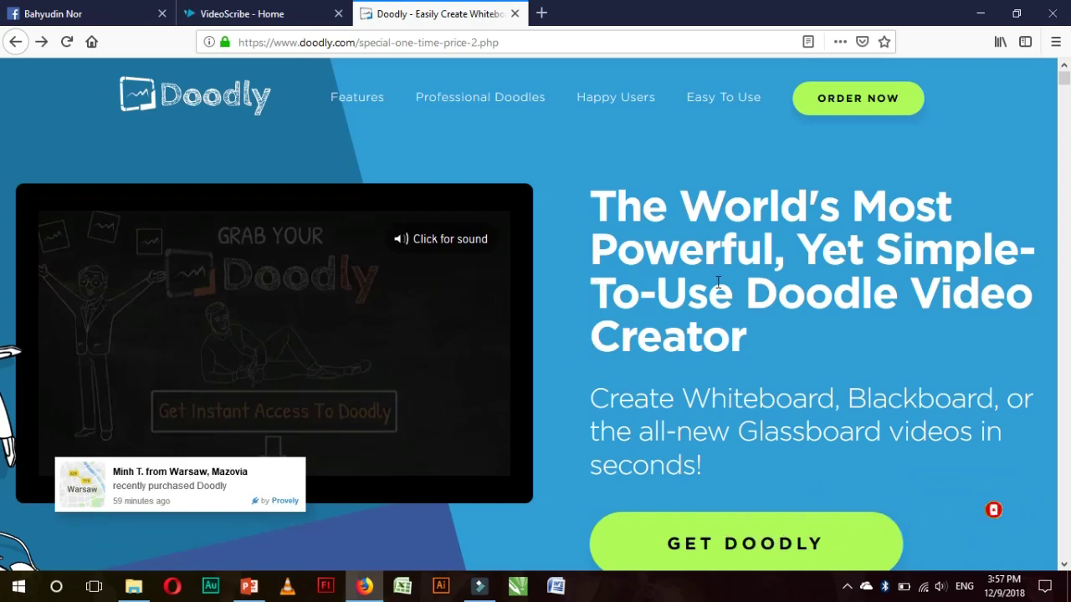
scroll(418, 318, "down", 2)
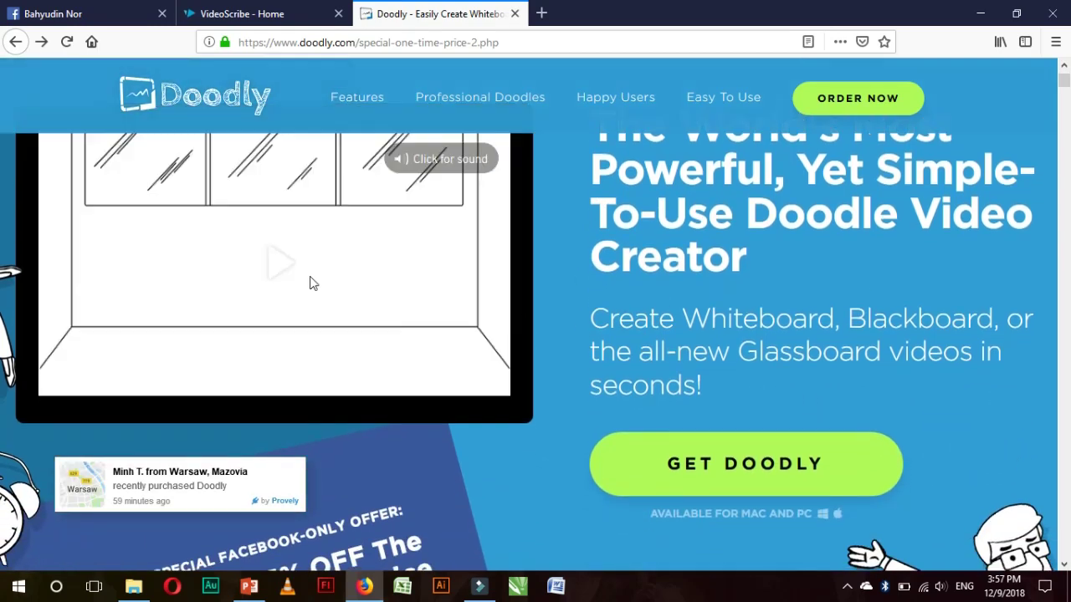
scroll(577, 303, "up", 1)
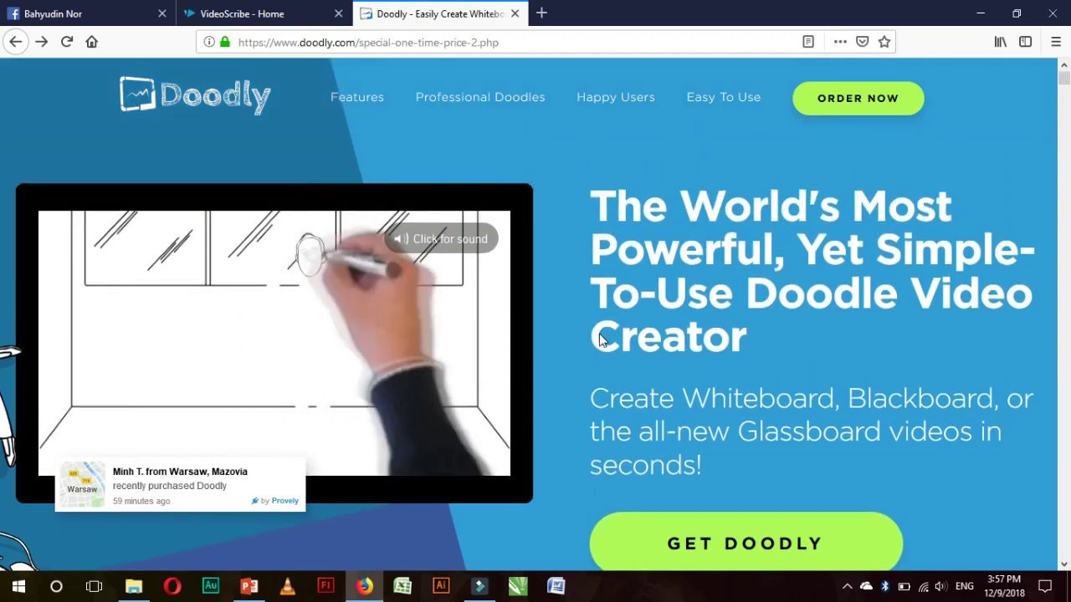
scroll(595, 331, "down", 1)
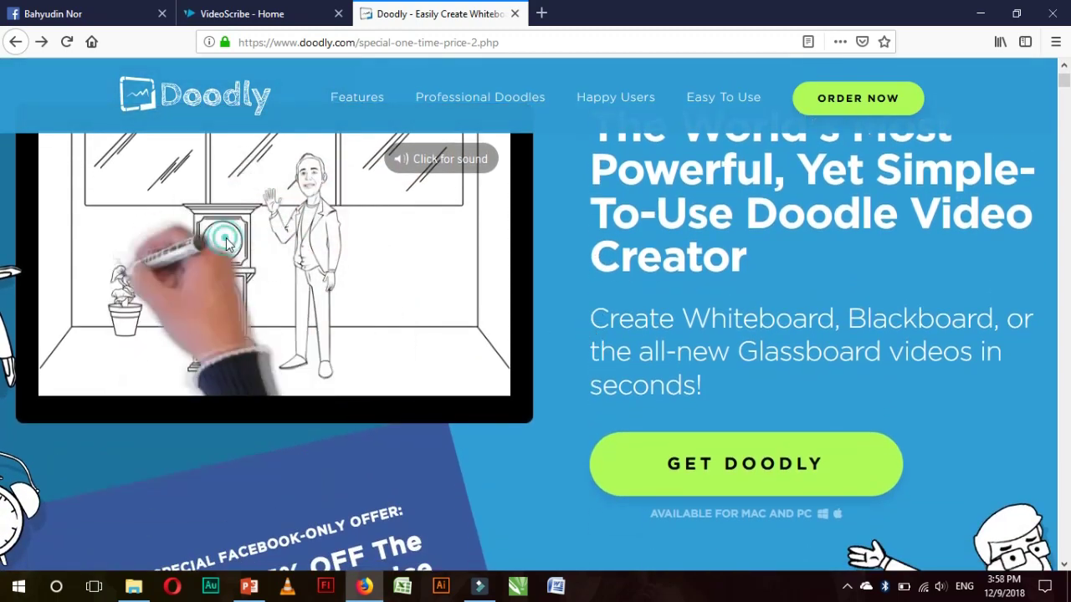
scroll(560, 324, "down", 5)
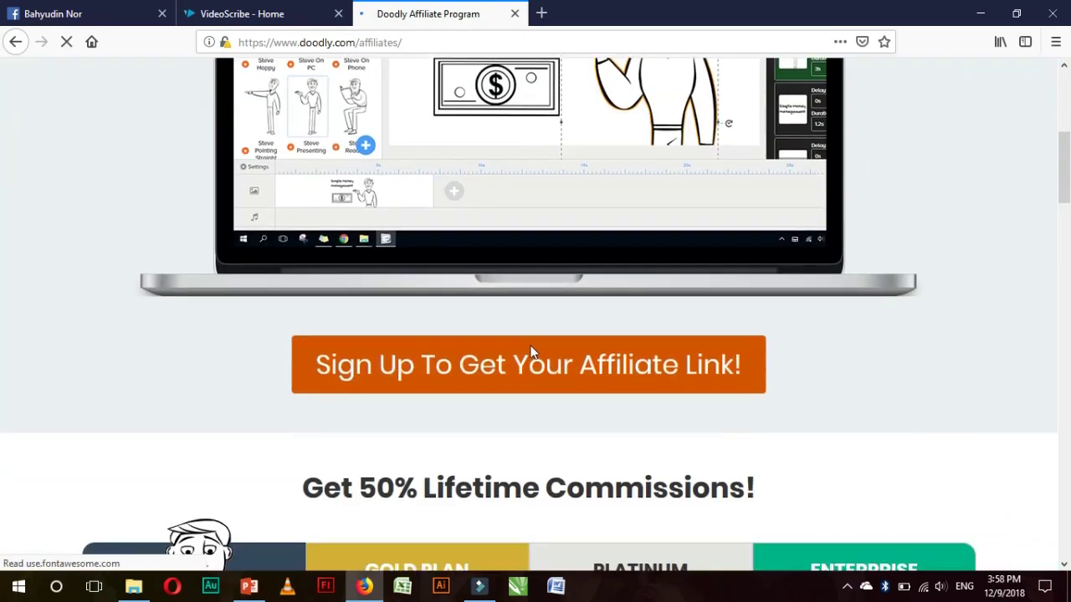
scroll(506, 317, "up", 5)
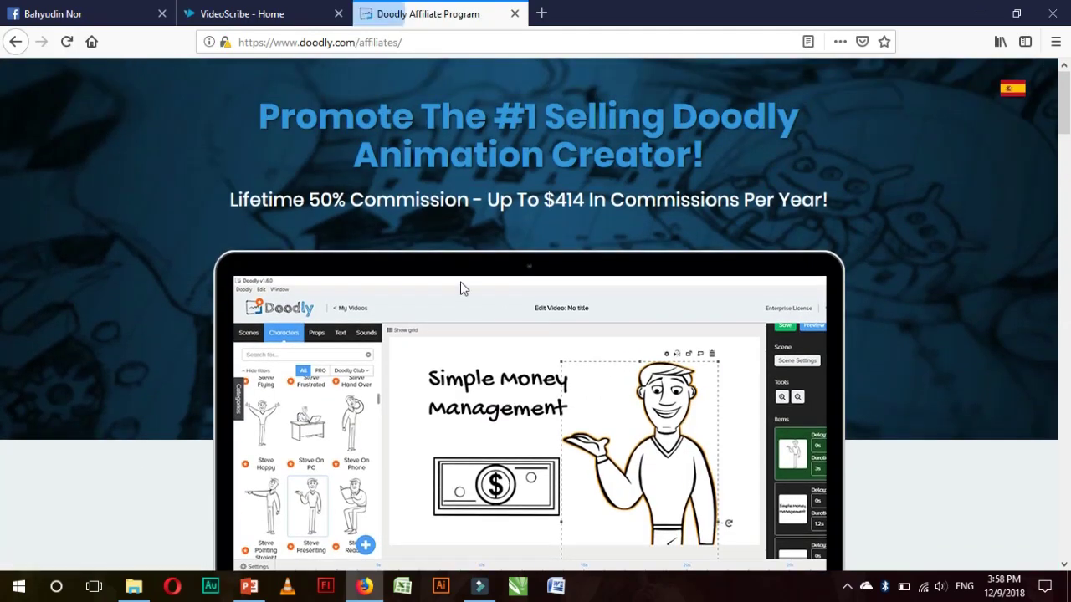
scroll(461, 287, "down", 3)
scroll(462, 291, "down", 5)
scroll(461, 292, "down", 2)
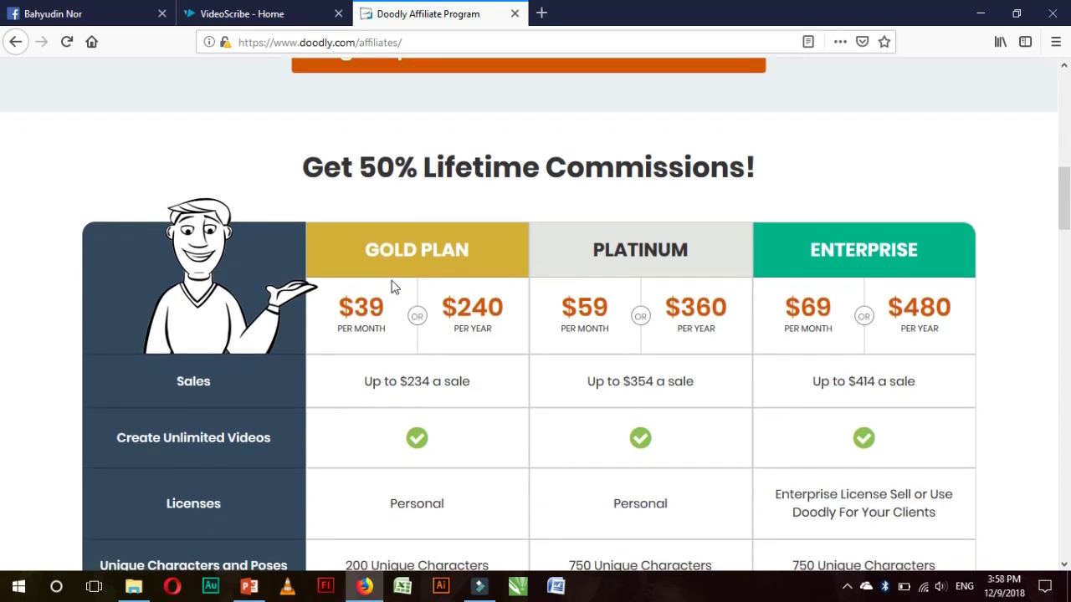
scroll(414, 180, "down", 2)
left_click_drag(360, 171, 469, 170)
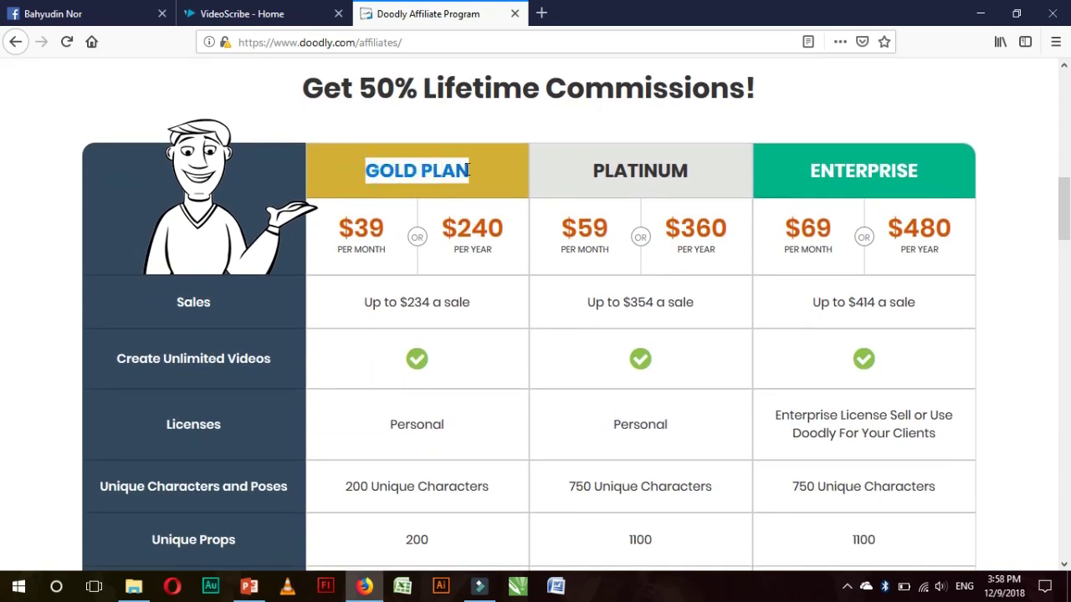
Highlight the Gold plan's $39 monthly price, then scroll the plans and back to the headers.
scroll(363, 159, "down", 2)
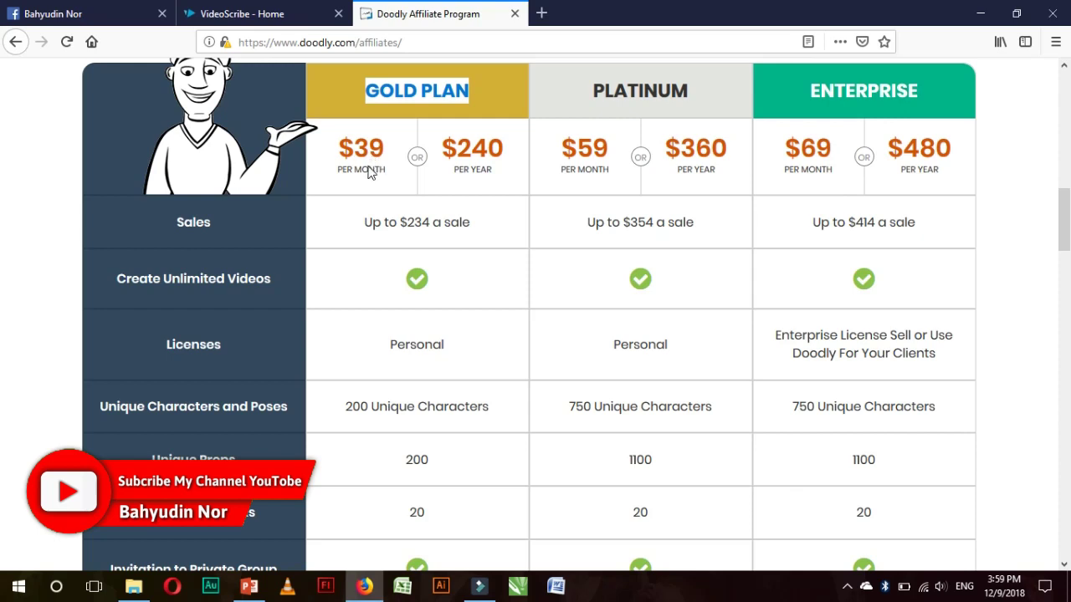
scroll(368, 171, "down", 2)
scroll(421, 149, "up", 2)
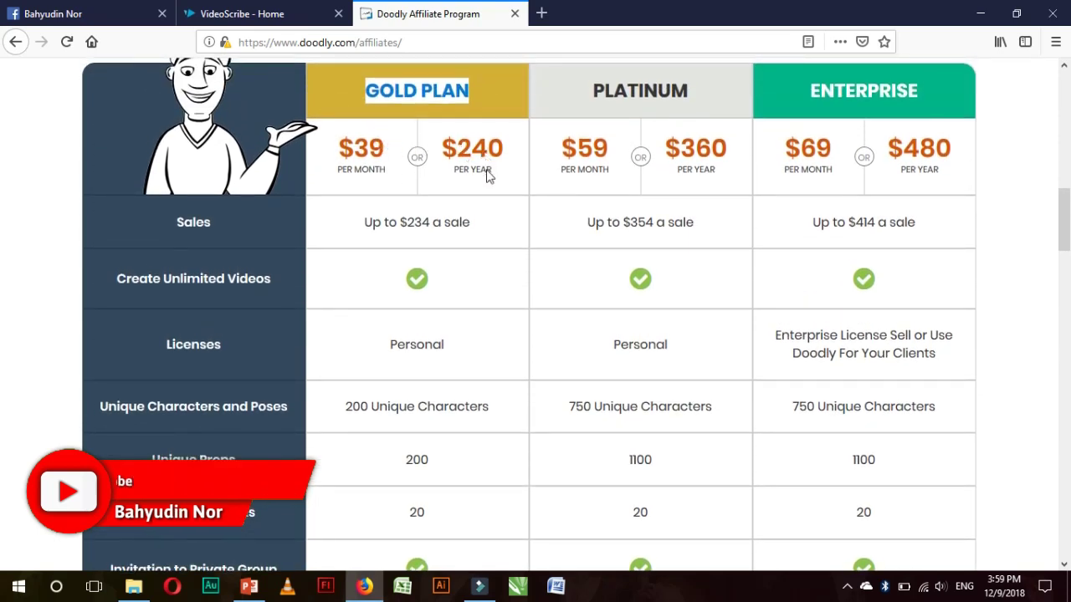
double_click(358, 157)
left_click(368, 160)
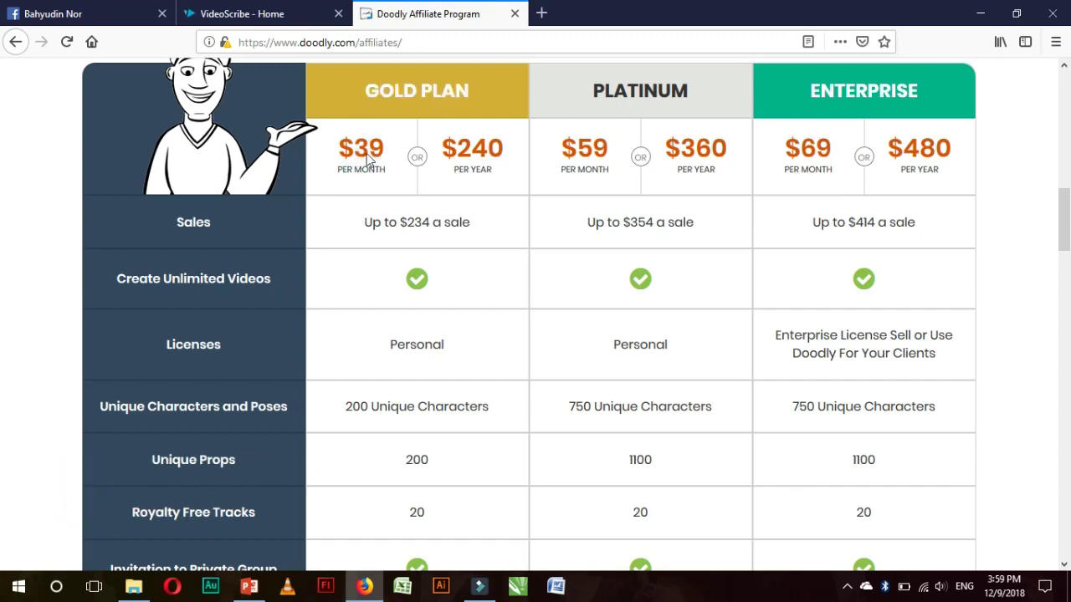
scroll(427, 241, "down", 2)
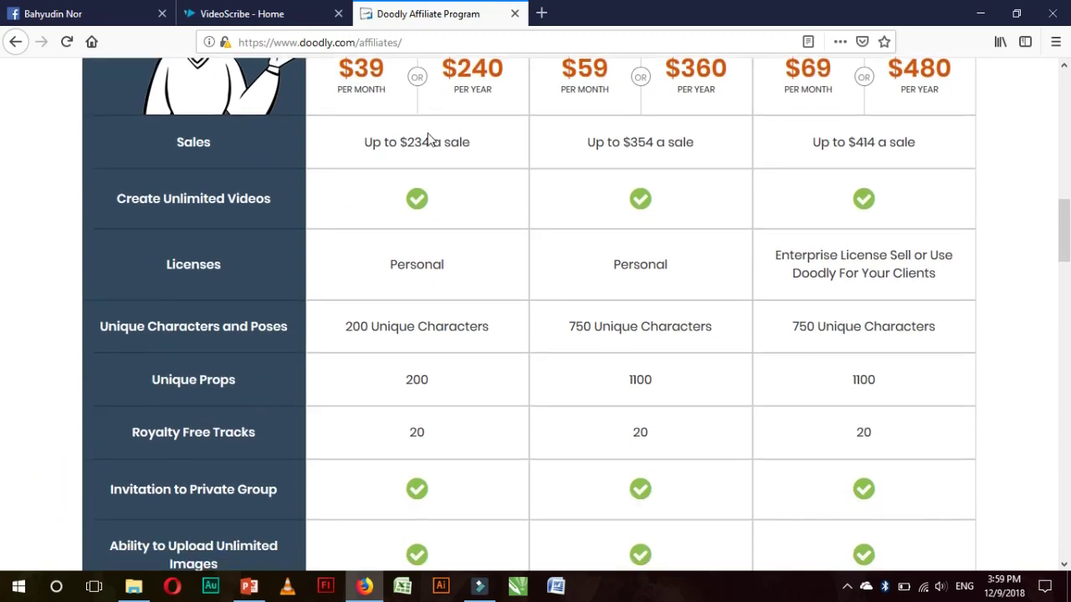
scroll(430, 147, "down", 3)
scroll(430, 180, "down", 2)
scroll(430, 209, "down", 1)
scroll(430, 239, "down", 2)
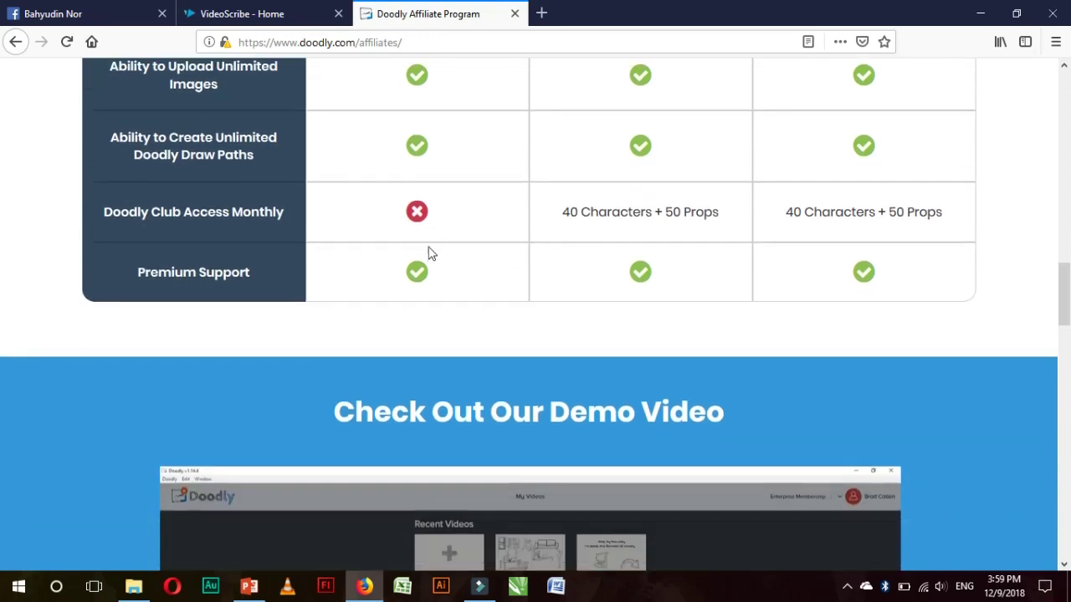
scroll(426, 226, "up", 4)
scroll(424, 203, "up", 4)
scroll(423, 201, "up", 2)
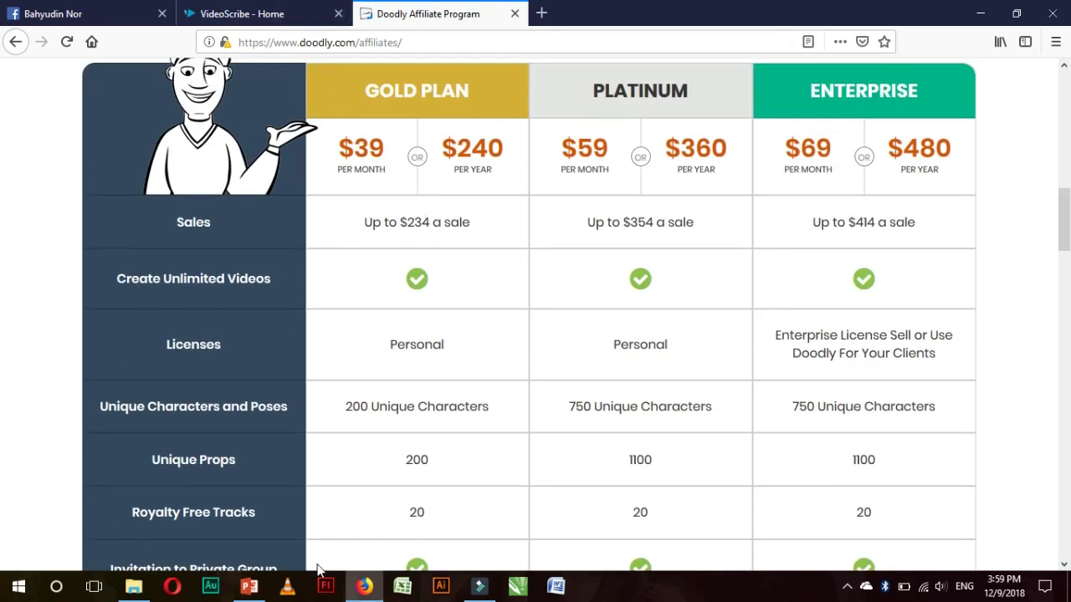
Show the office-scene slide in PowerPoint, then switch back to Firefox.
left_click(249, 587)
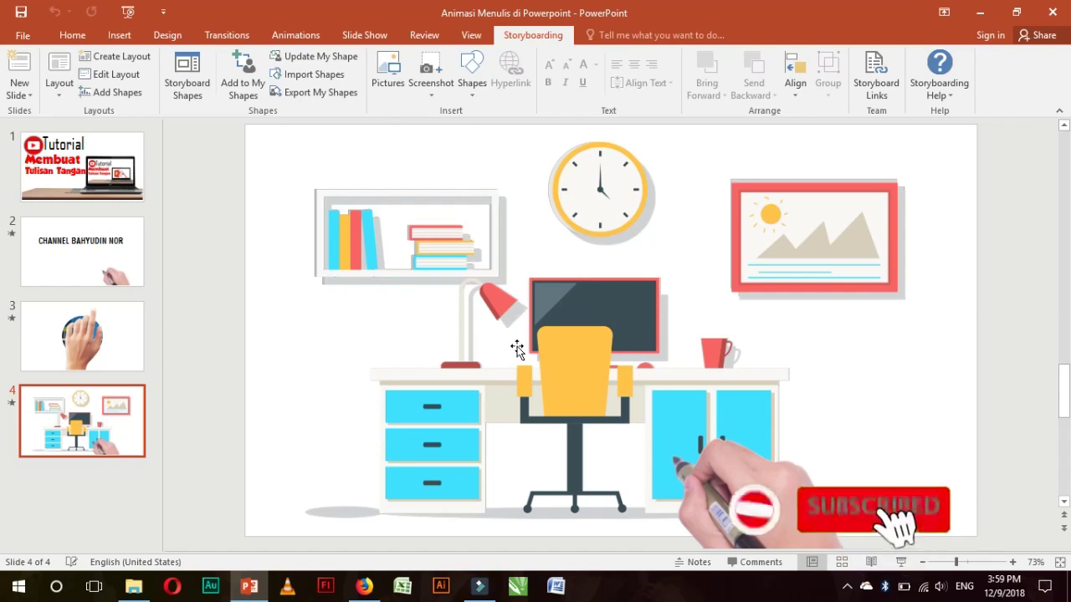
key("super")
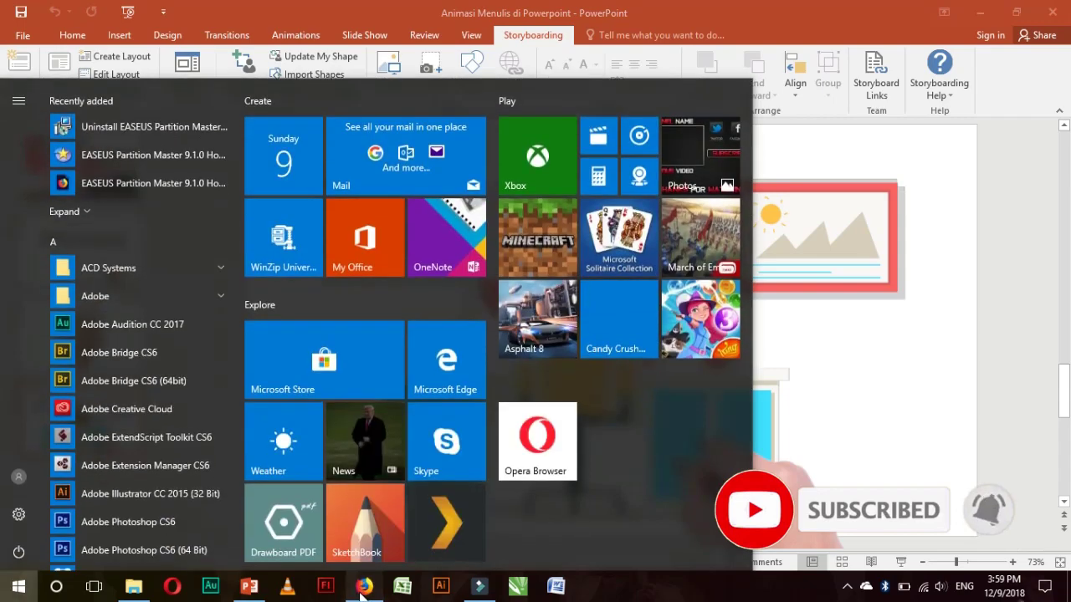
left_click(363, 587)
Go to the VideoScribe tab, scroll to its top, and open the Walmaker affiliate page in a new tab.
left_click(267, 13)
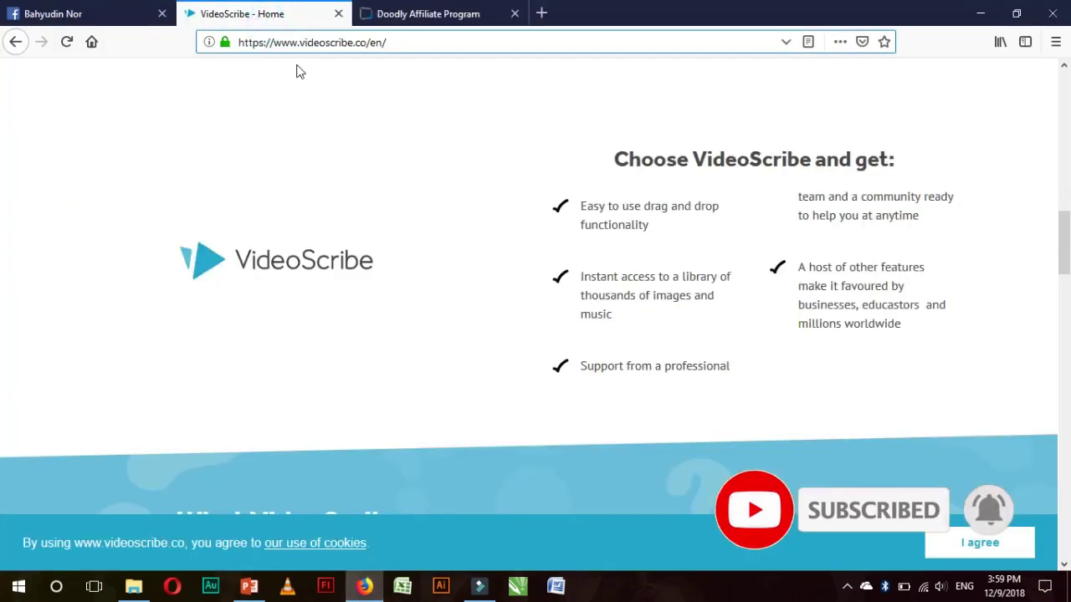
scroll(423, 158, "up", 1)
scroll(394, 215, "up", 3)
scroll(461, 83, "up", 3)
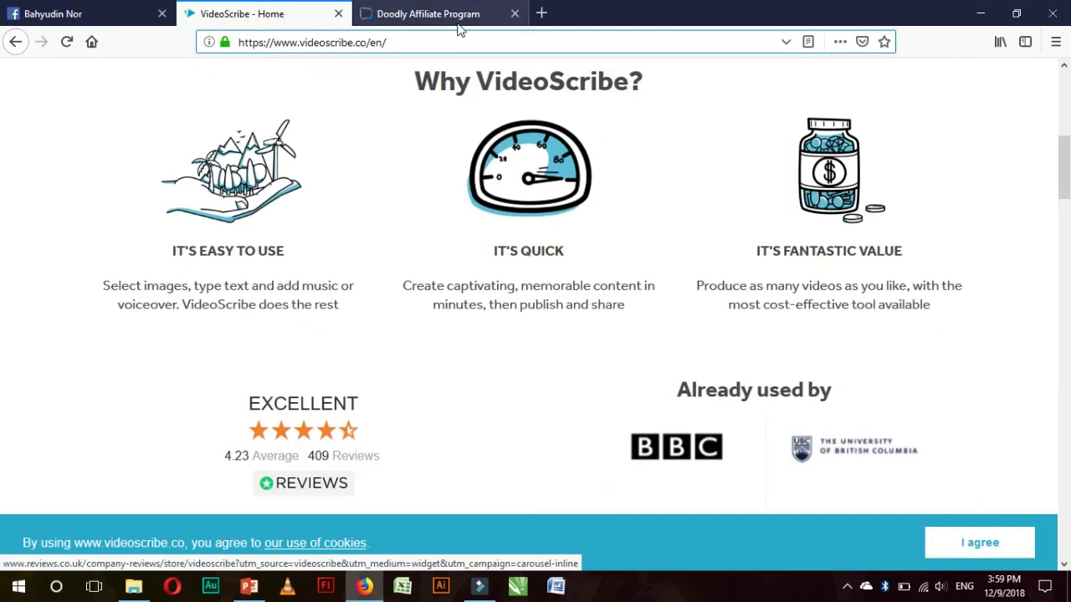
left_click(542, 13)
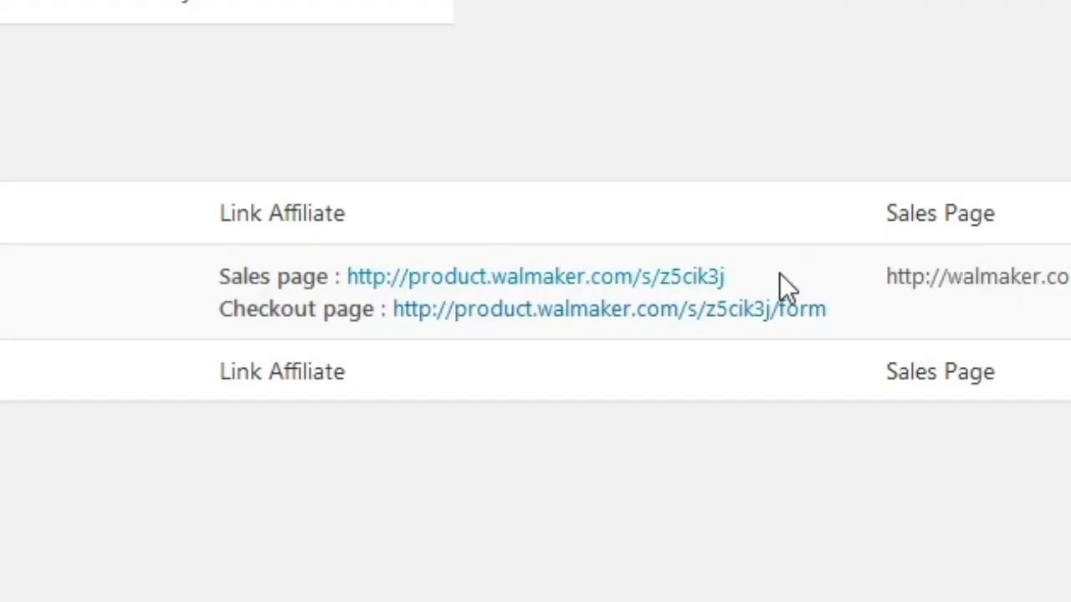
Open the Walmaker sales page link in a new tab and view the Whiteboard Template Powerpoint page.
mouse_move(778, 276)
left_mouse_down()
mouse_move(362, 301)
mouse_move(348, 286)
left_mouse_up()
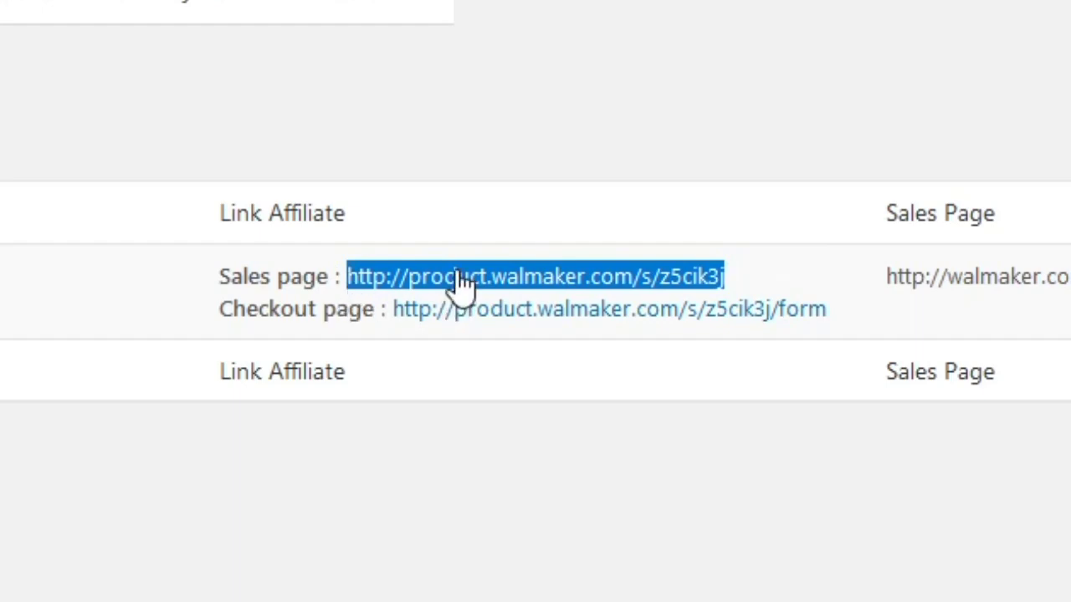
left_click(498, 489)
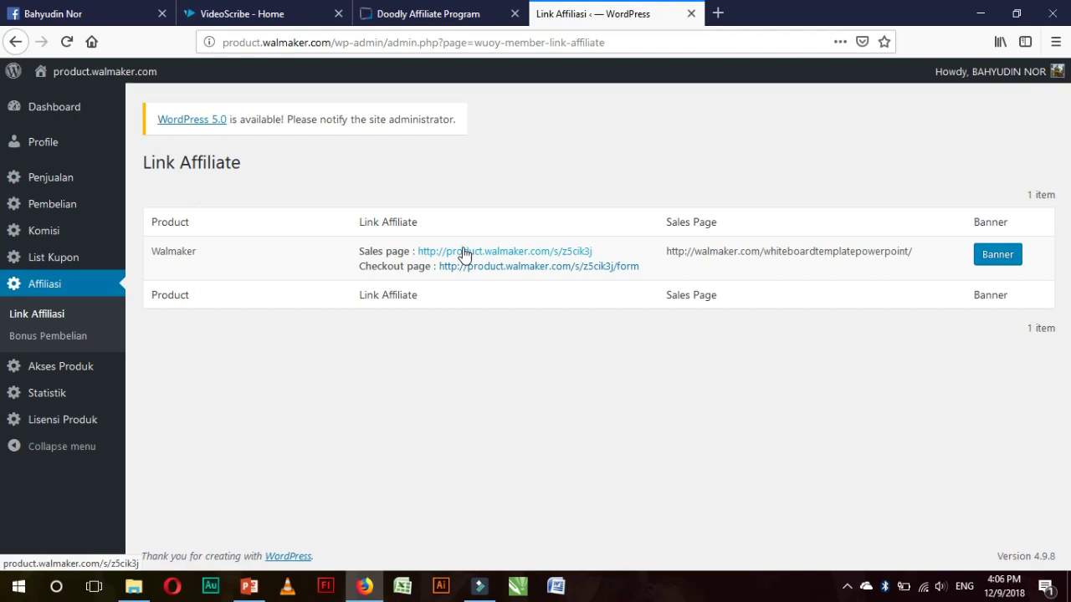
right_click(462, 250)
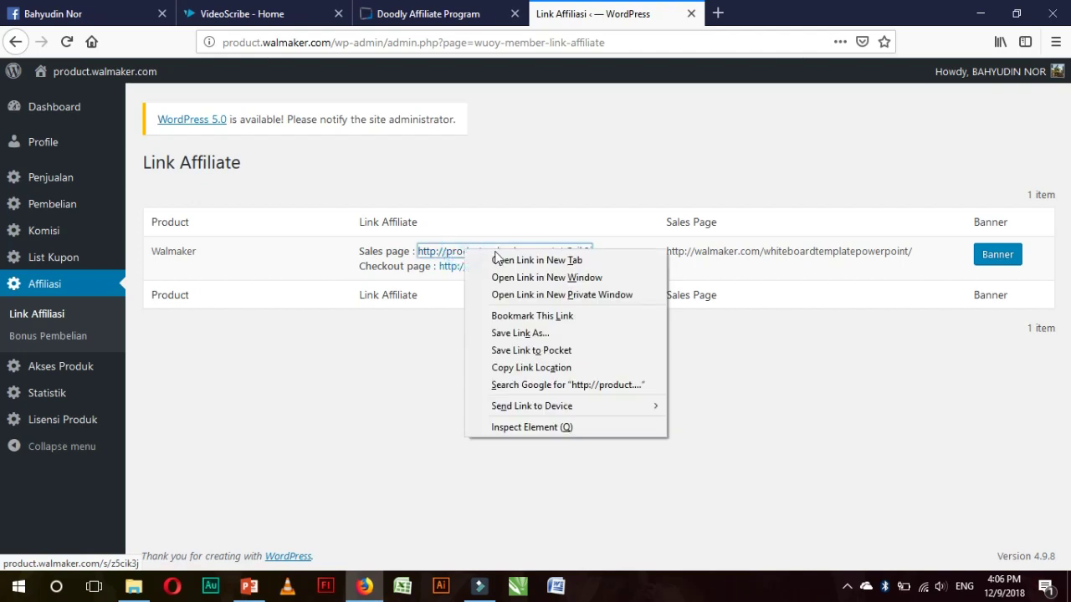
left_click(513, 266)
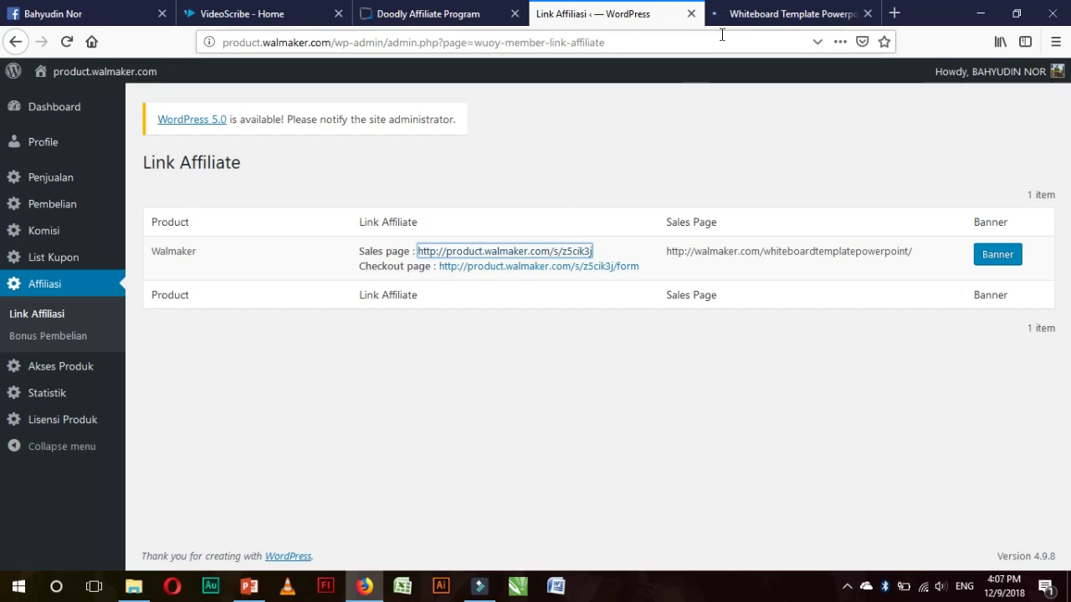
left_click(740, 15)
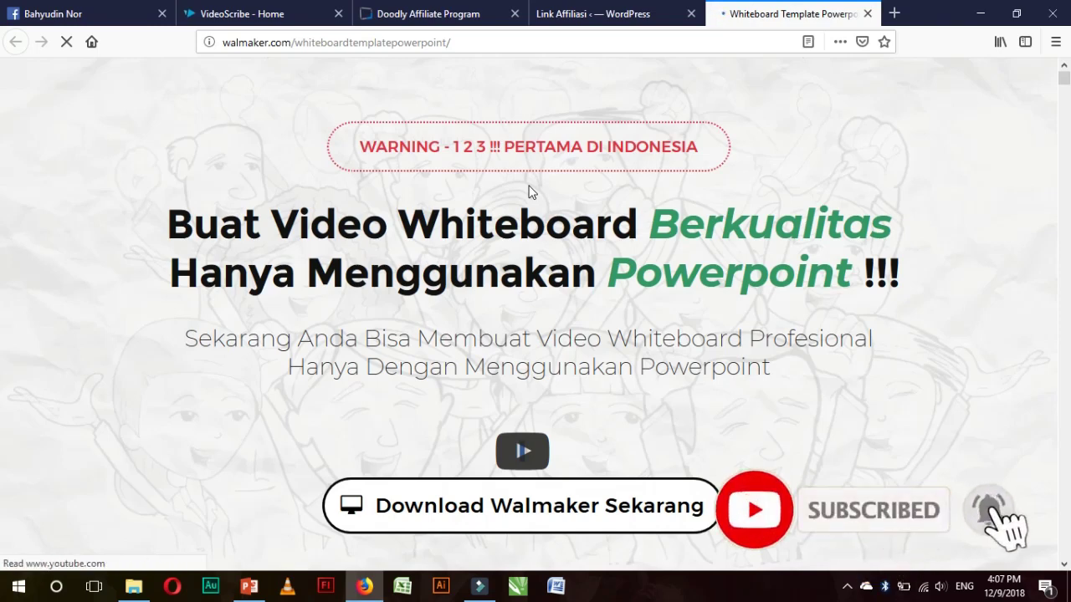
scroll(355, 266, "down", 2)
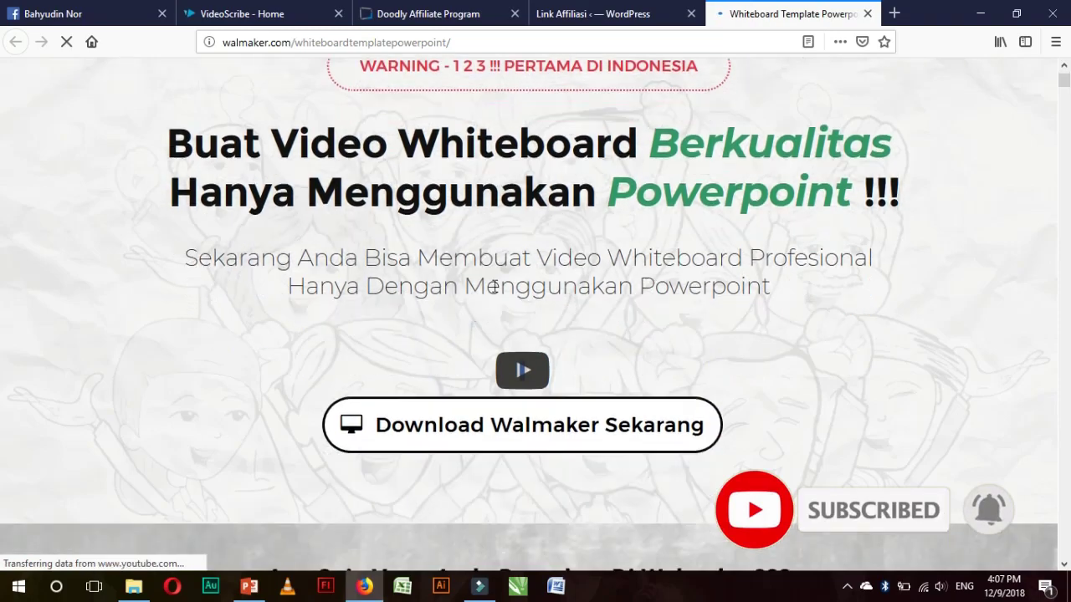
scroll(402, 251, "down", 3)
scroll(437, 204, "down", 2)
scroll(438, 204, "down", 5)
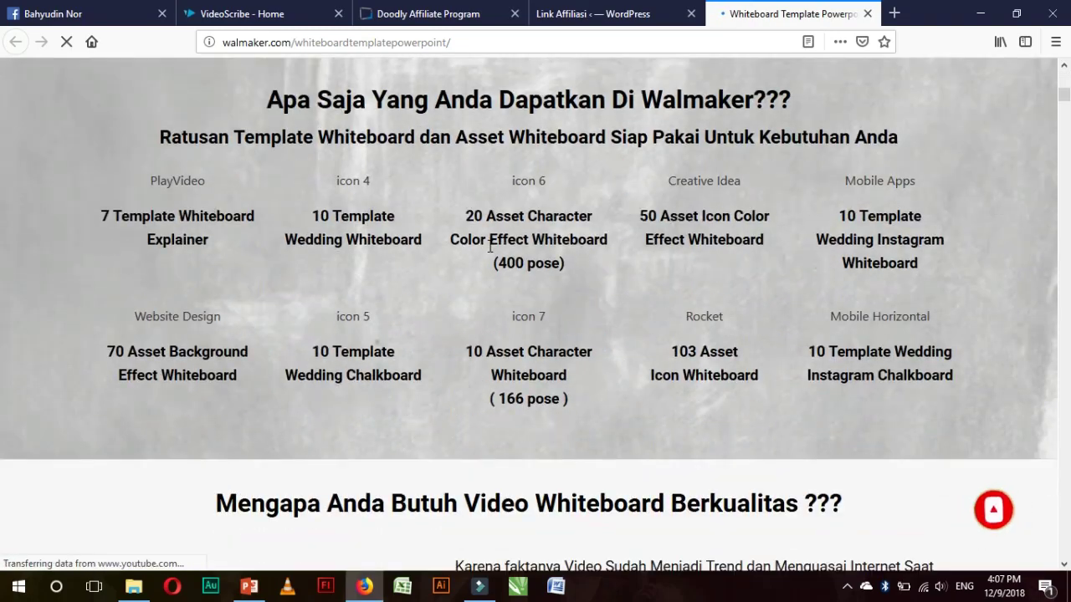
scroll(452, 238, "up", 3)
scroll(473, 240, "down", 8)
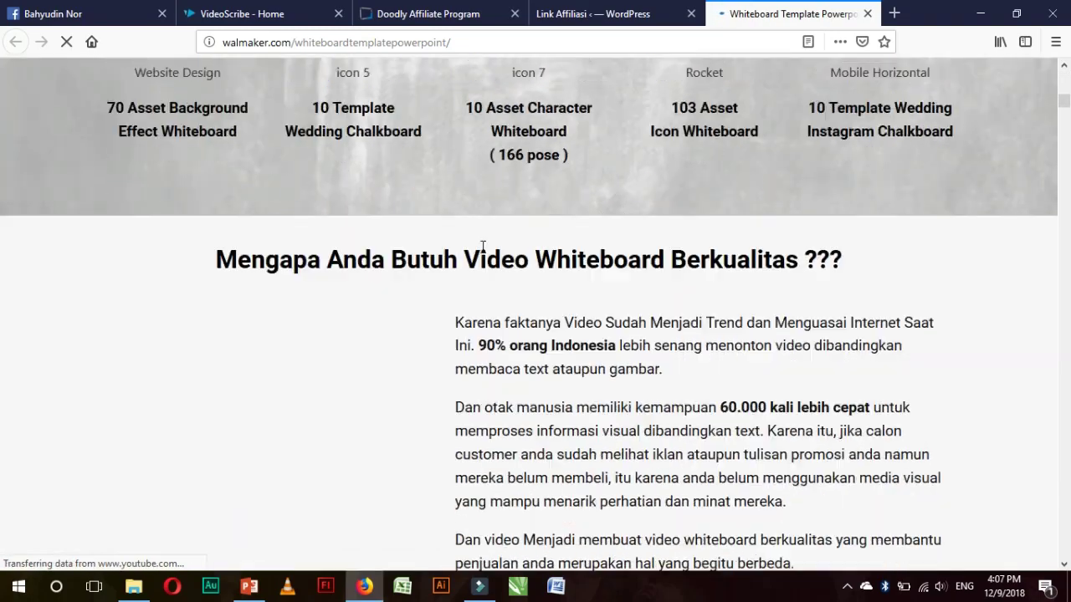
scroll(477, 243, "down", 7)
scroll(484, 245, "down", 3)
scroll(483, 242, "down", 3)
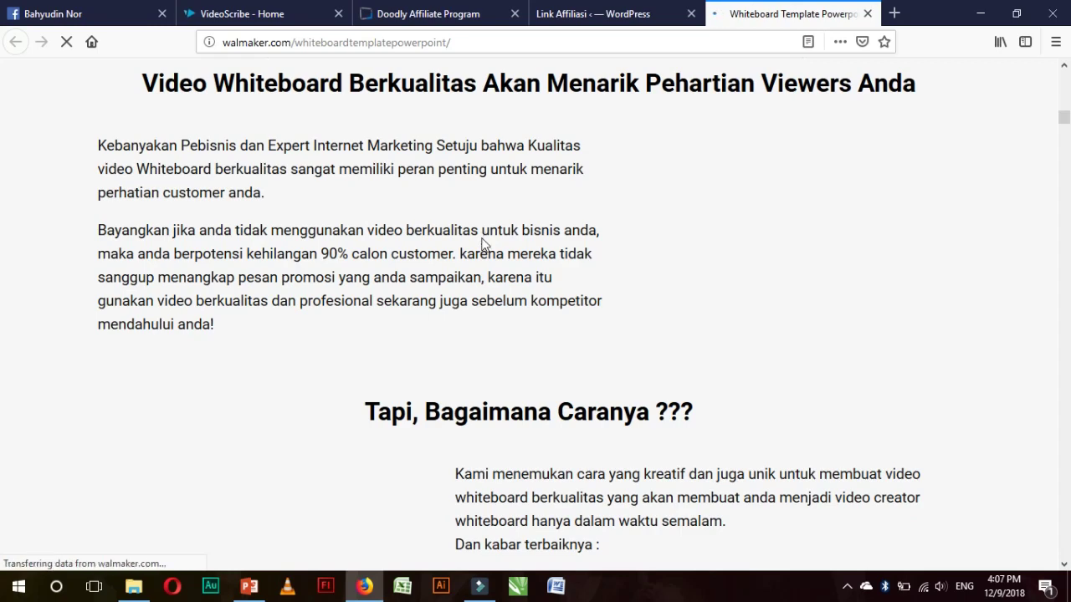
scroll(441, 266, "down", 5)
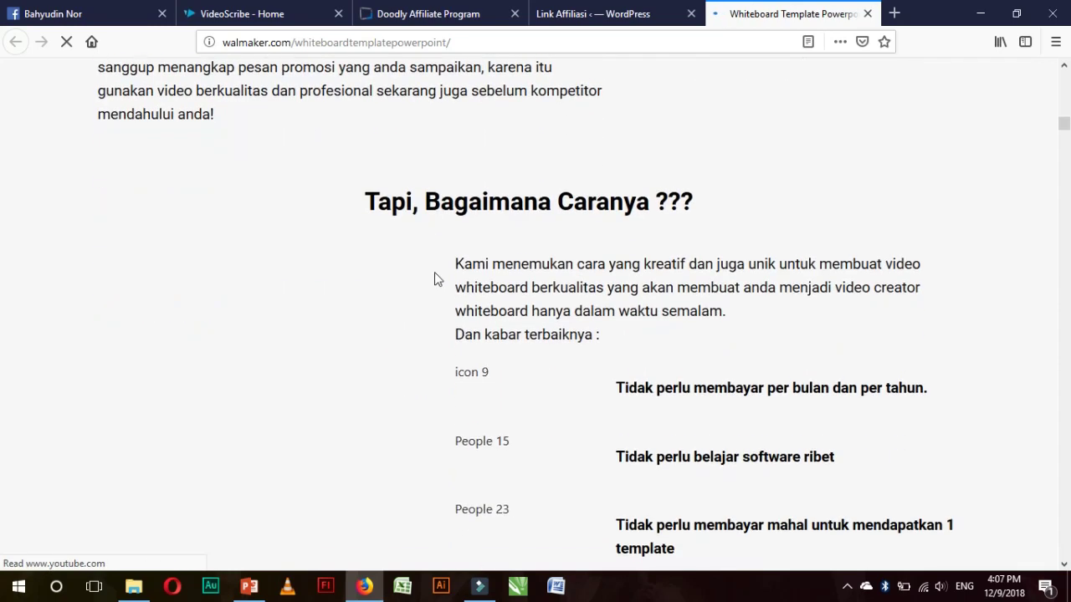
scroll(432, 277, "down", 8)
scroll(440, 280, "down", 6)
scroll(442, 275, "down", 5)
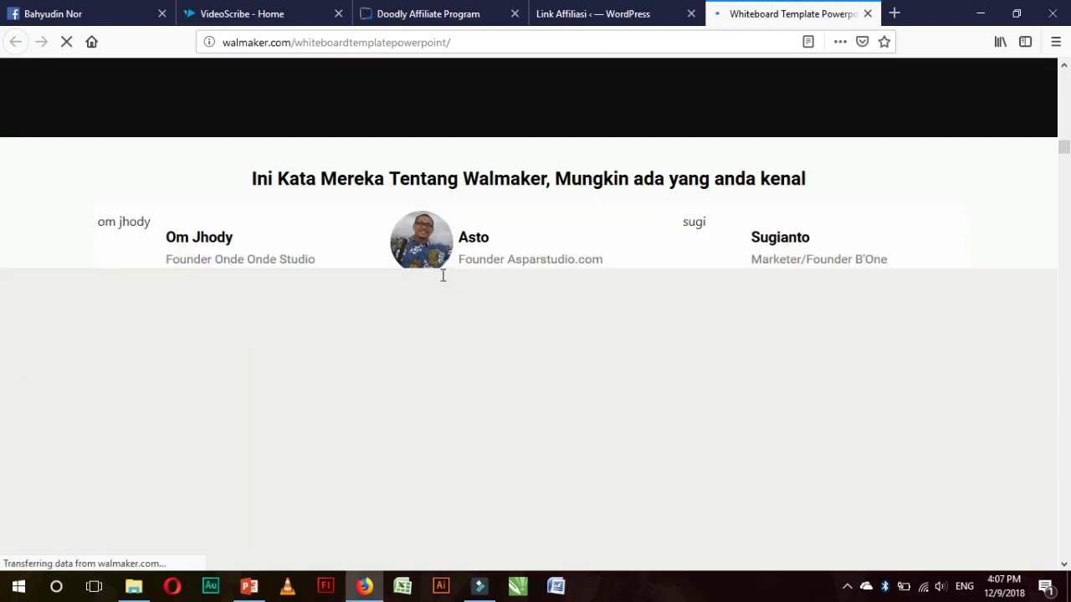
scroll(473, 264, "down", 5)
scroll(484, 246, "up", 5)
scroll(502, 242, "up", 5)
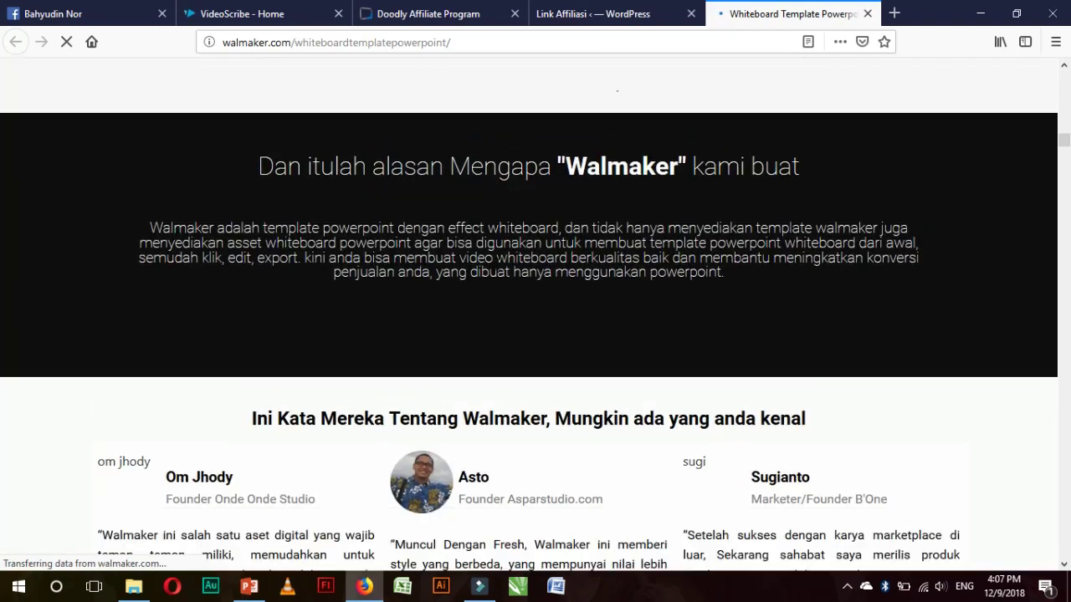
scroll(500, 259, "up", 5)
scroll(497, 273, "up", 5)
scroll(469, 270, "up", 3)
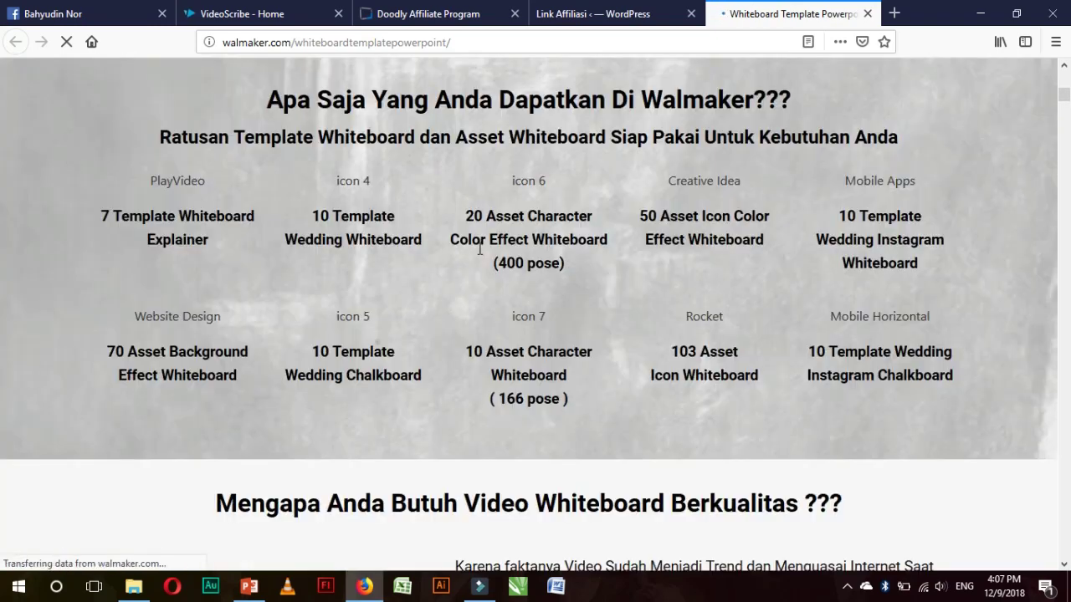
scroll(451, 277, "up", 5)
scroll(435, 293, "up", 3)
scroll(477, 318, "up", 3)
scroll(527, 301, "down", 4)
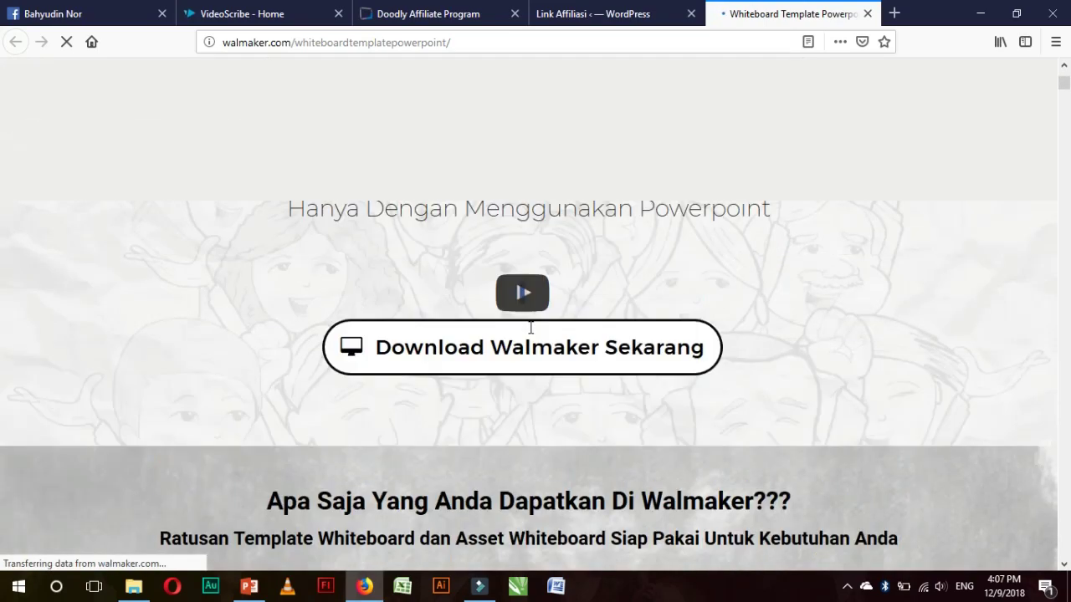
scroll(535, 264, "up", 4)
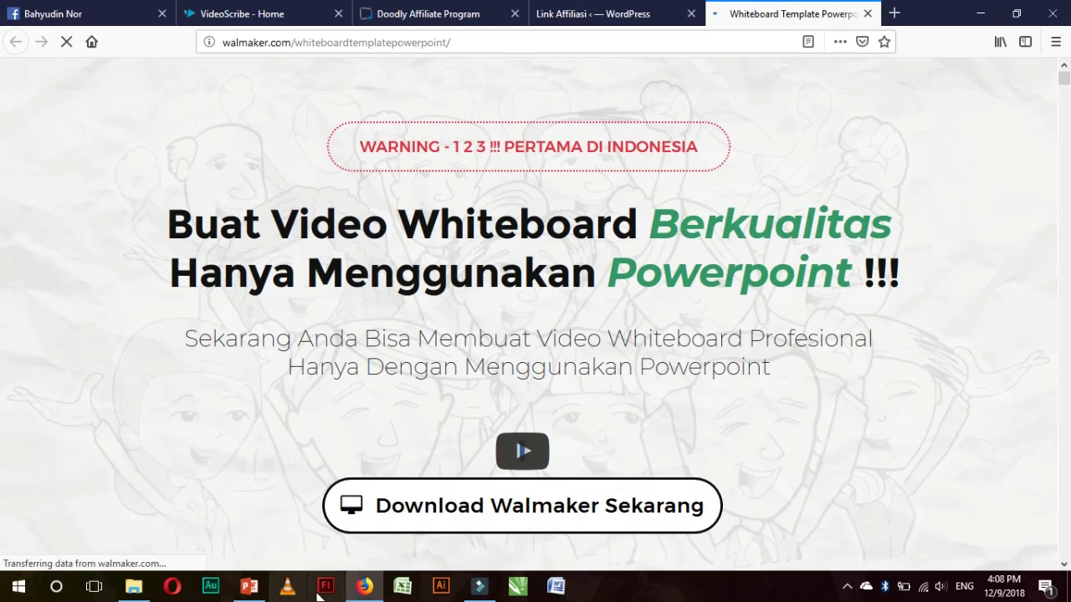
Insert a new blank slide 3 after the CHANNEL BAHYUDIN NOR slide in PowerPoint.
left_click(249, 586)
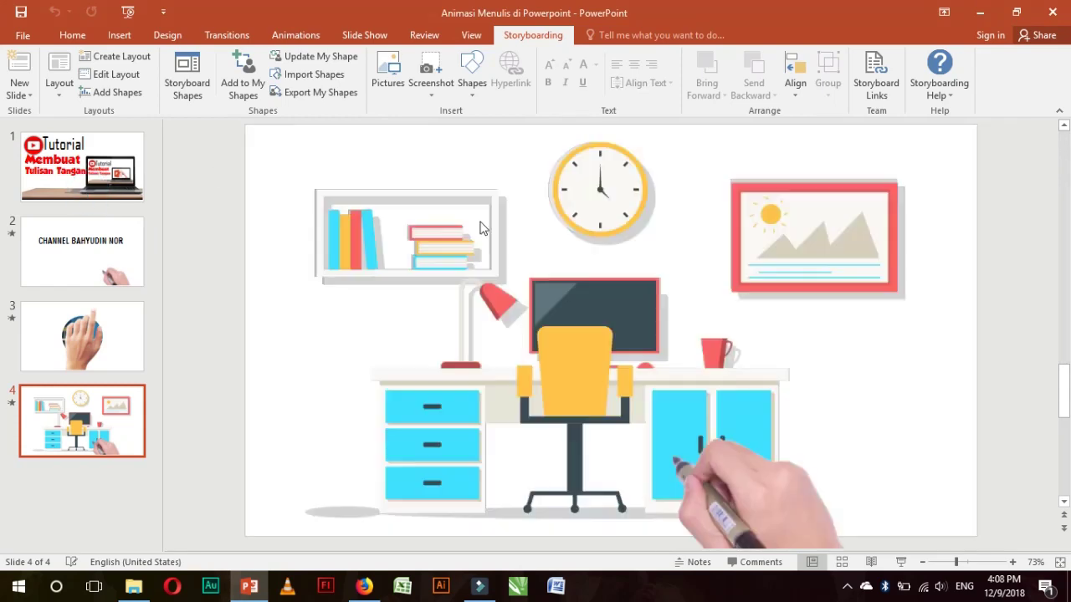
left_click(89, 192)
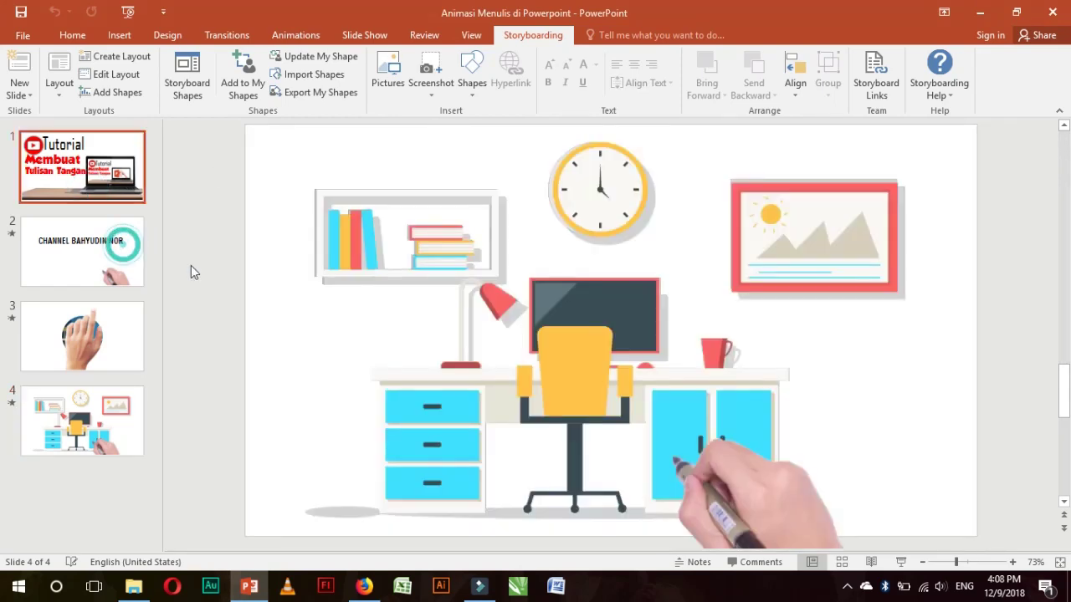
key("Down")
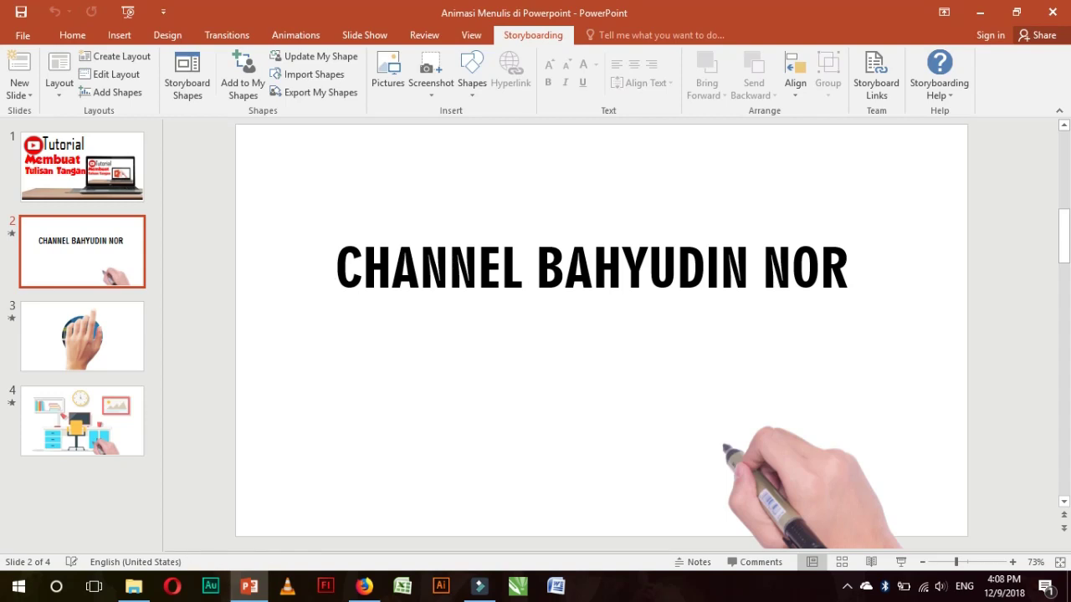
left_click(794, 499)
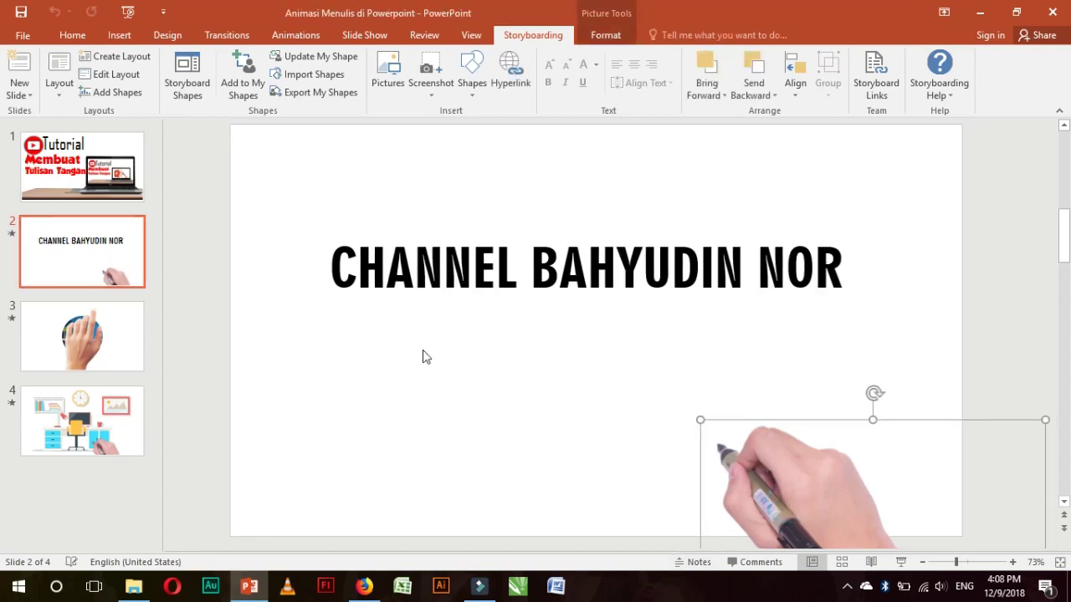
left_click(195, 242)
left_click(84, 255)
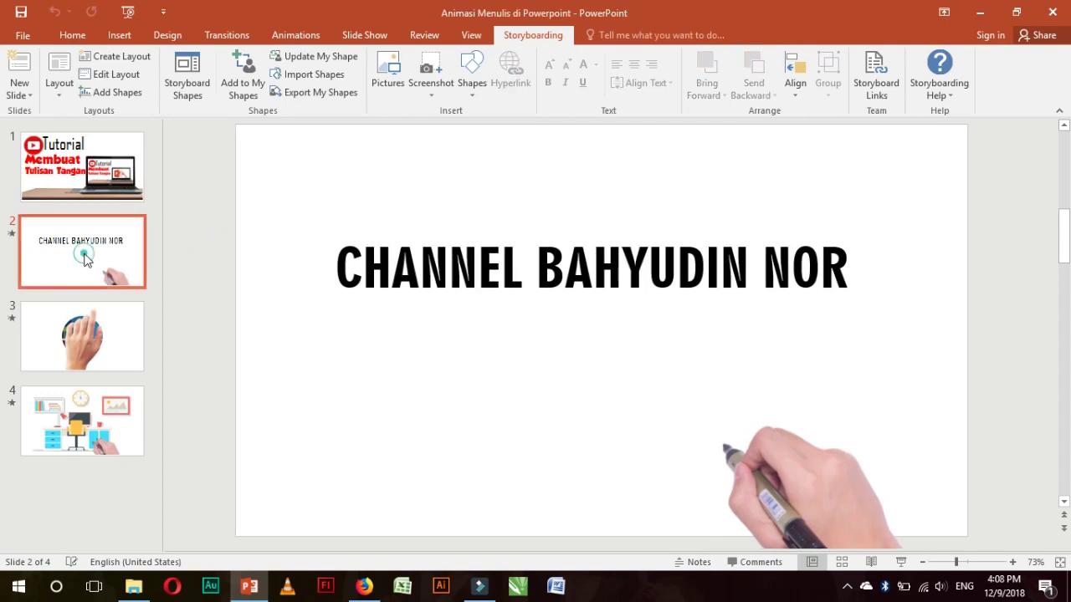
key("Return")
left_click(103, 329)
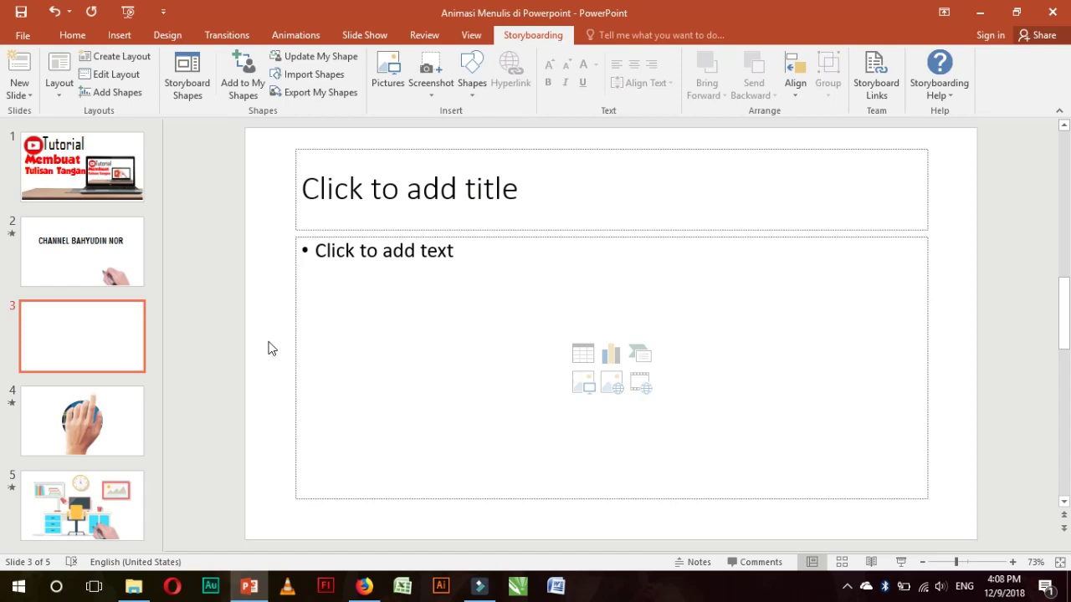
Delete slide 3's body placeholder and centre the text in its title placeholder.
left_click(349, 239)
key("Delete")
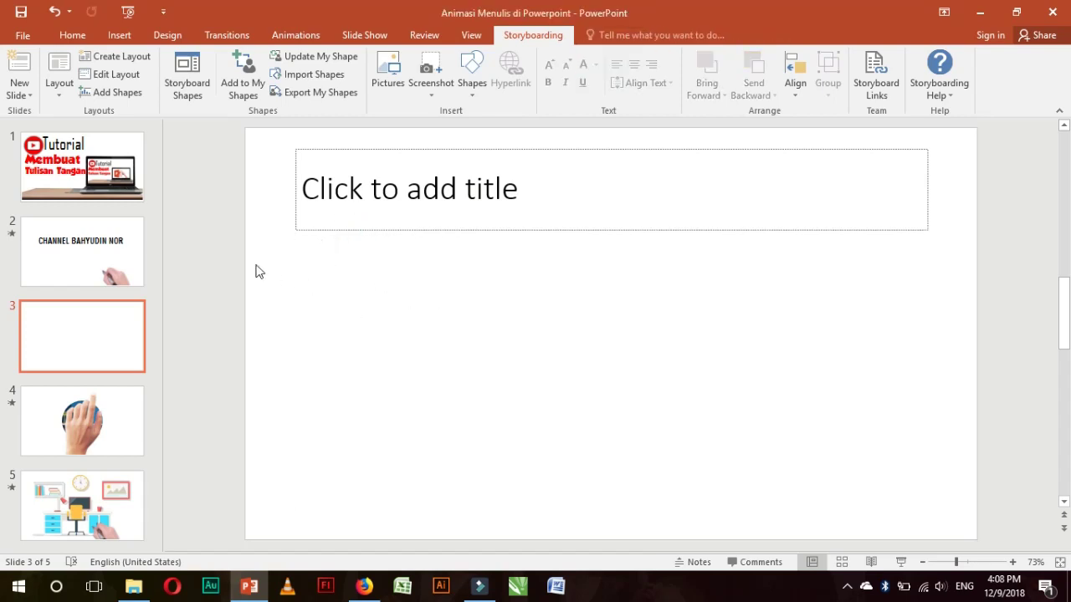
left_click(450, 193)
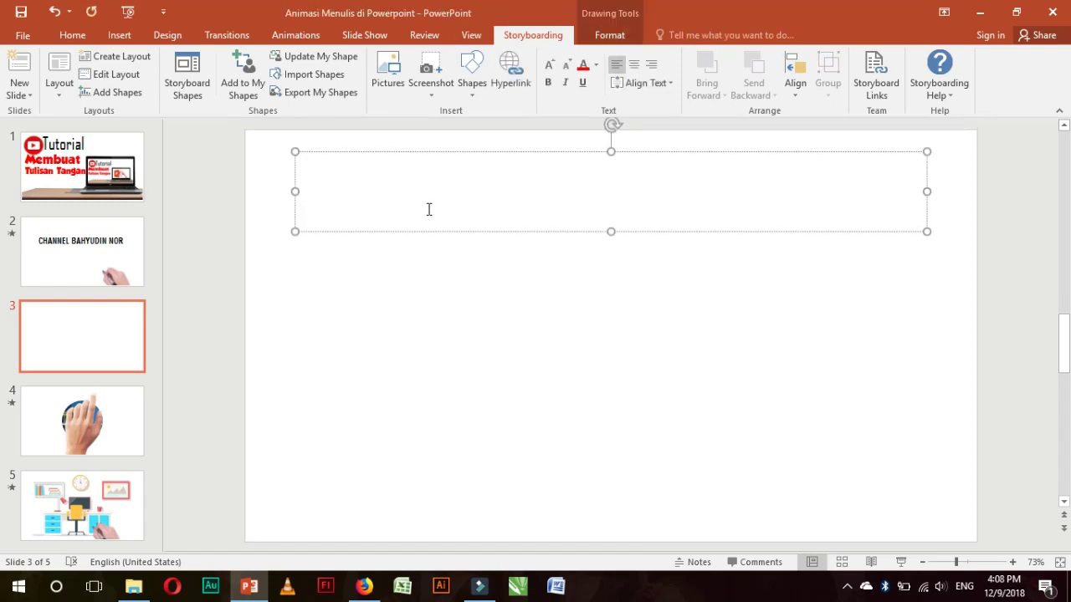
left_click(85, 281)
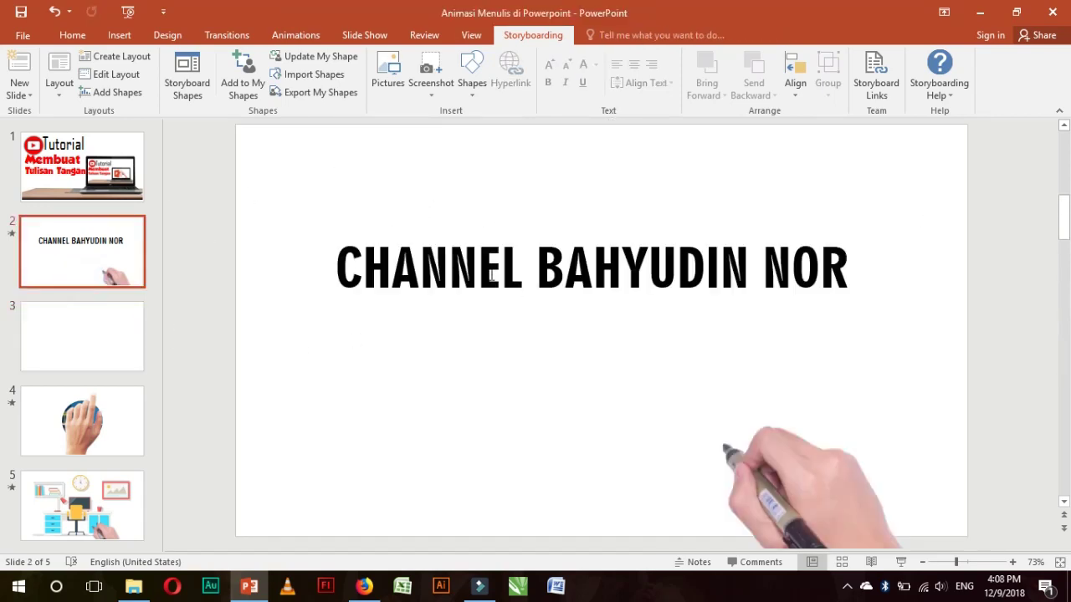
left_click(87, 334)
left_click(380, 193)
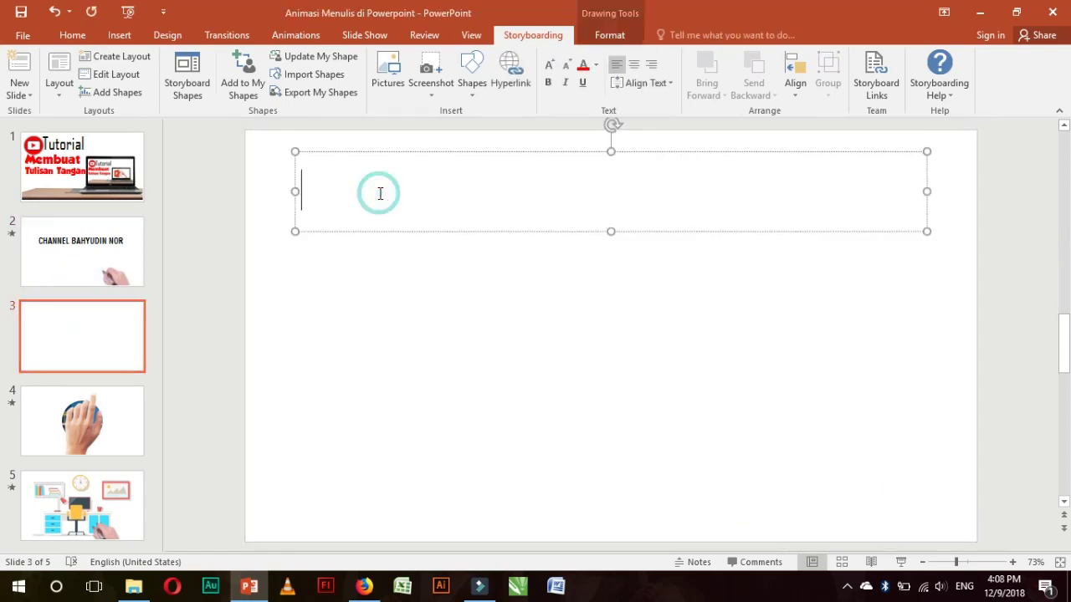
key("ctrl+e")
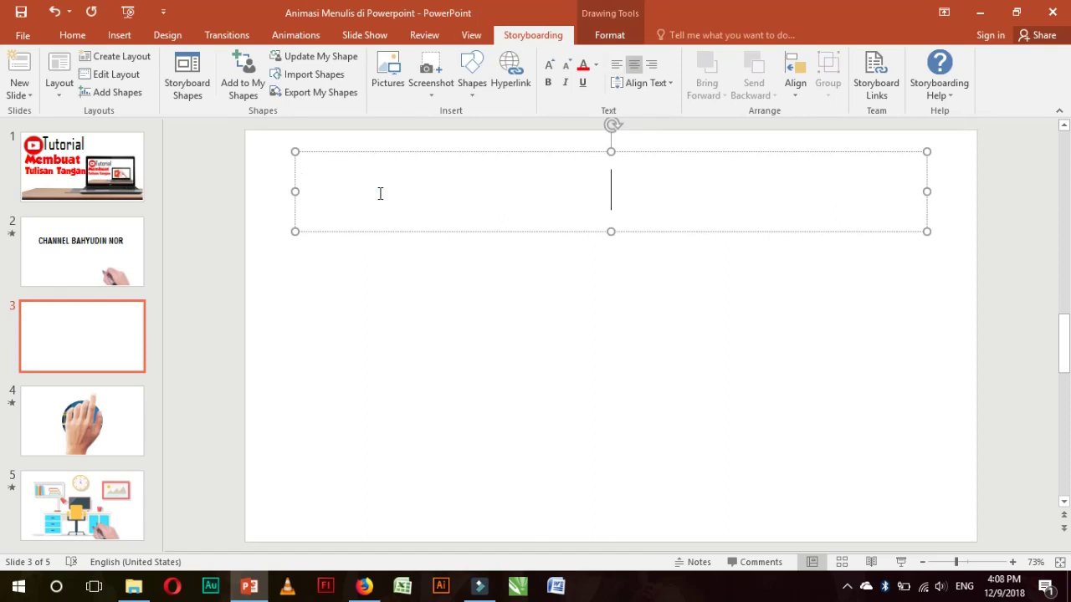
Type 'CHANNEL BAHYUDIN NOR' as slide 3's title, fixing the typos, and select it.
type("CHA")
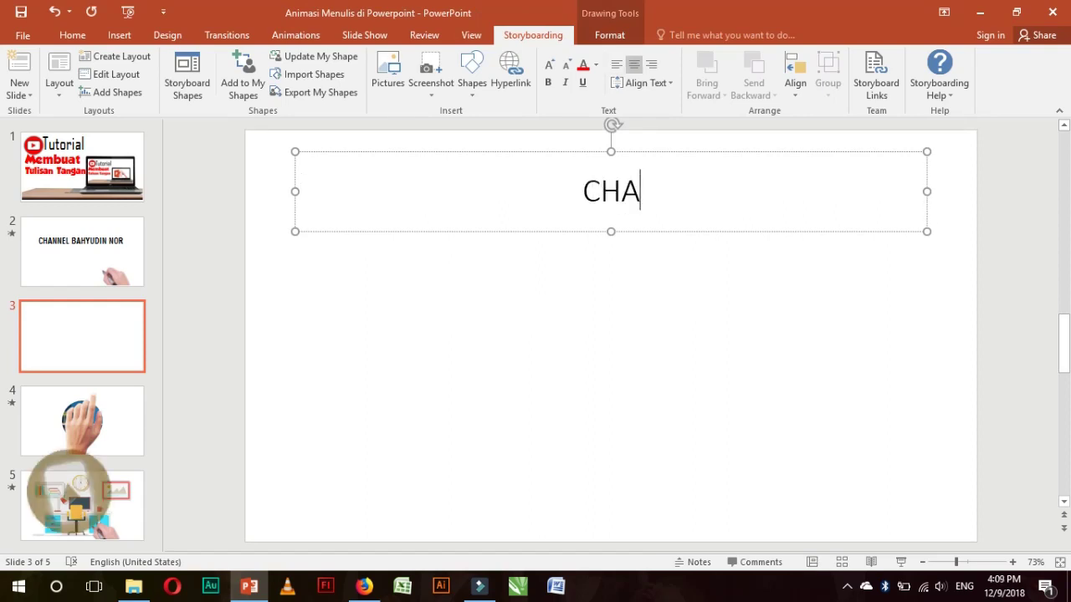
type("NNNN")
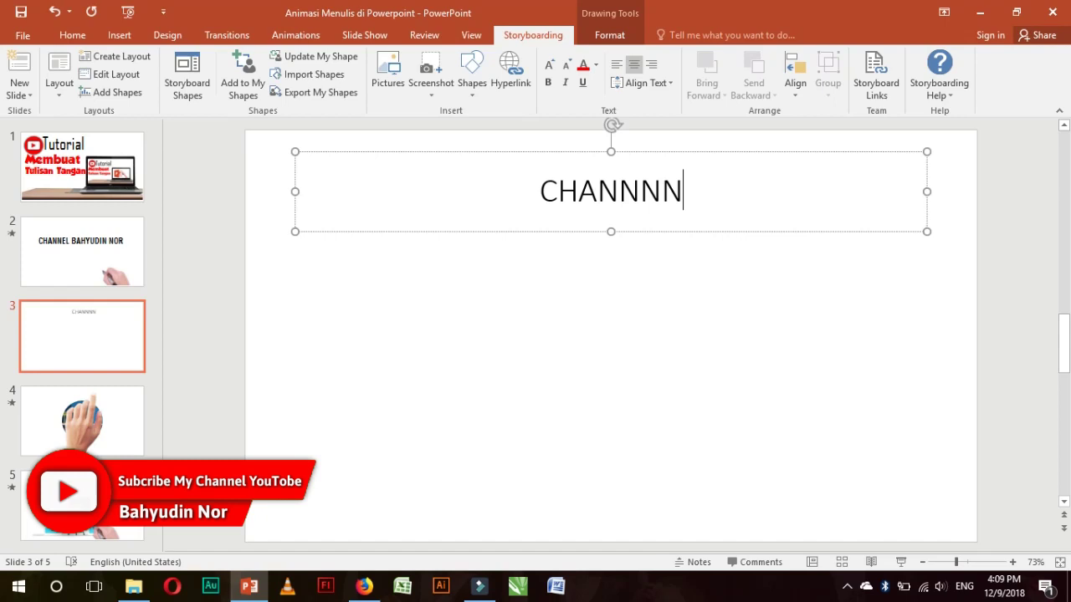
key("BackSpace")
key("BackSpace")
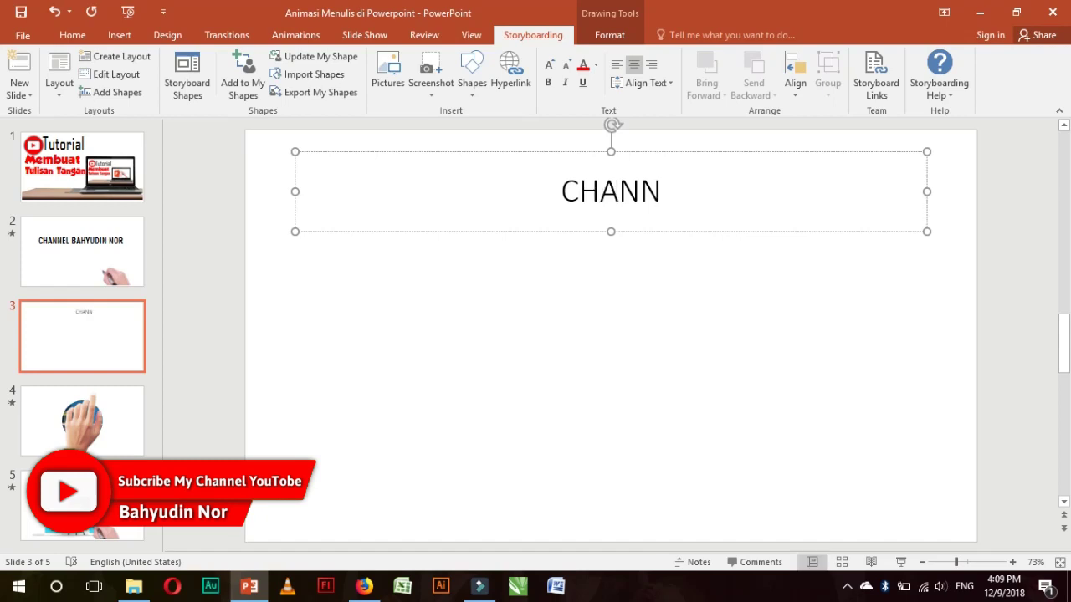
key("BackSpace")
key("BackSpace")
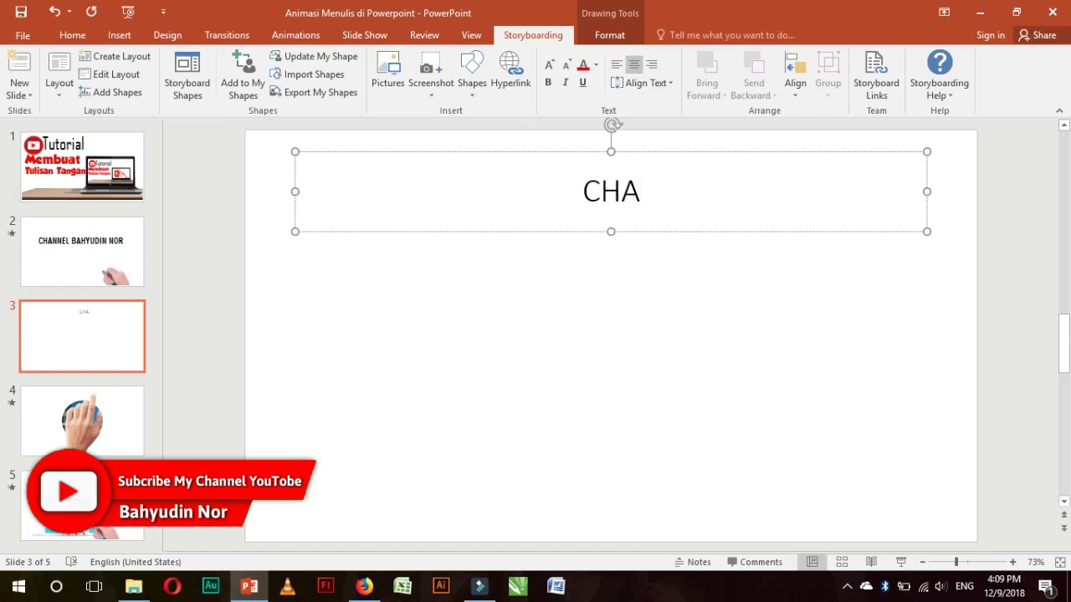
type("NN")
key("BackSpace")
type("N")
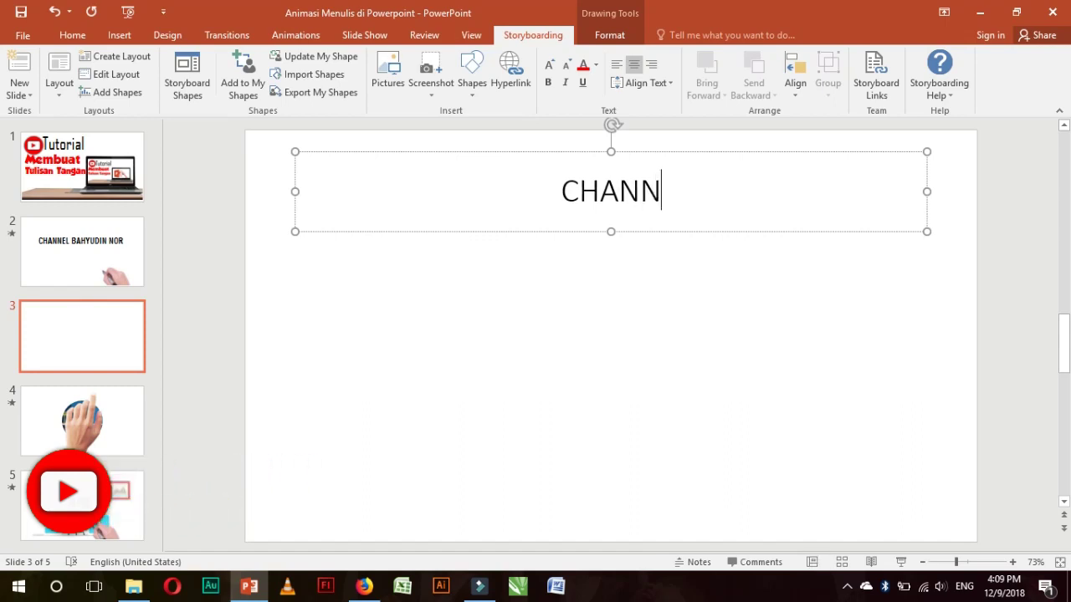
type("EL POWE")
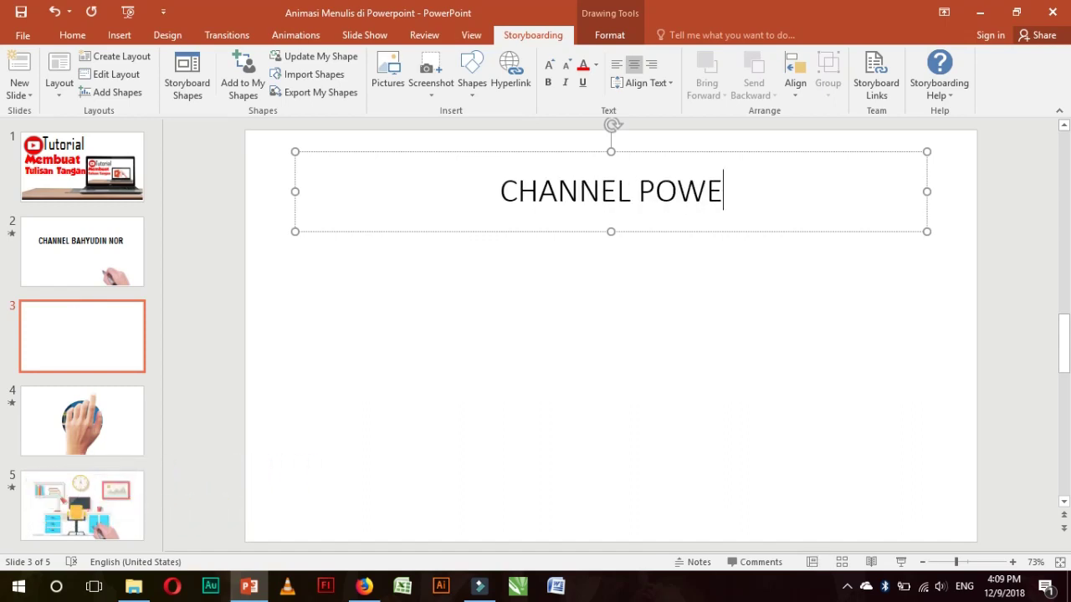
type("R")
key("BackSpace")
key("BackSpace")
key("BackSpace")
key("BackSpace")
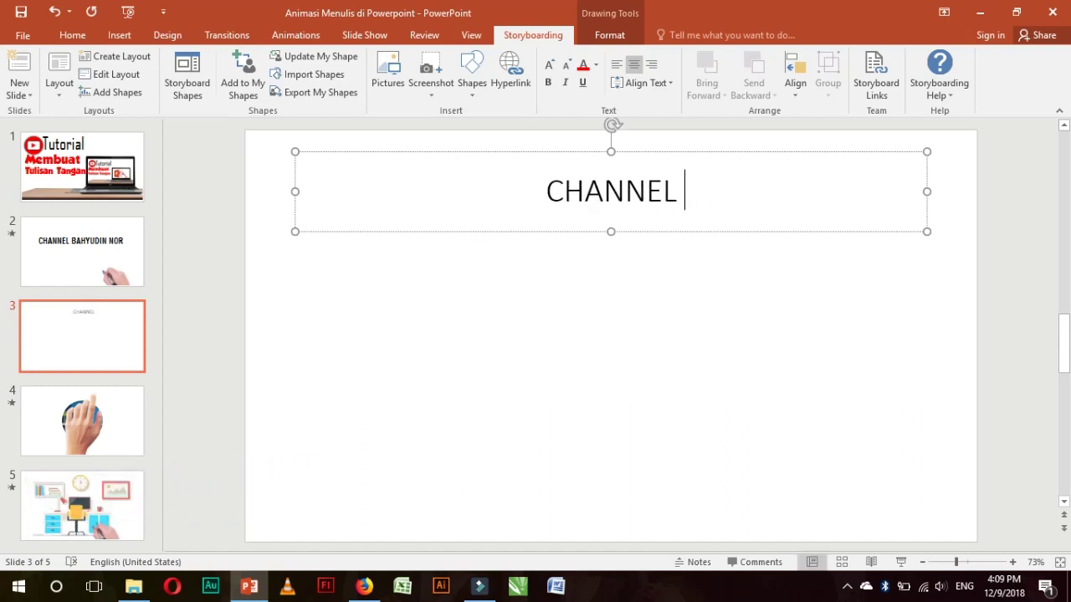
type("BAHYUDIN ")
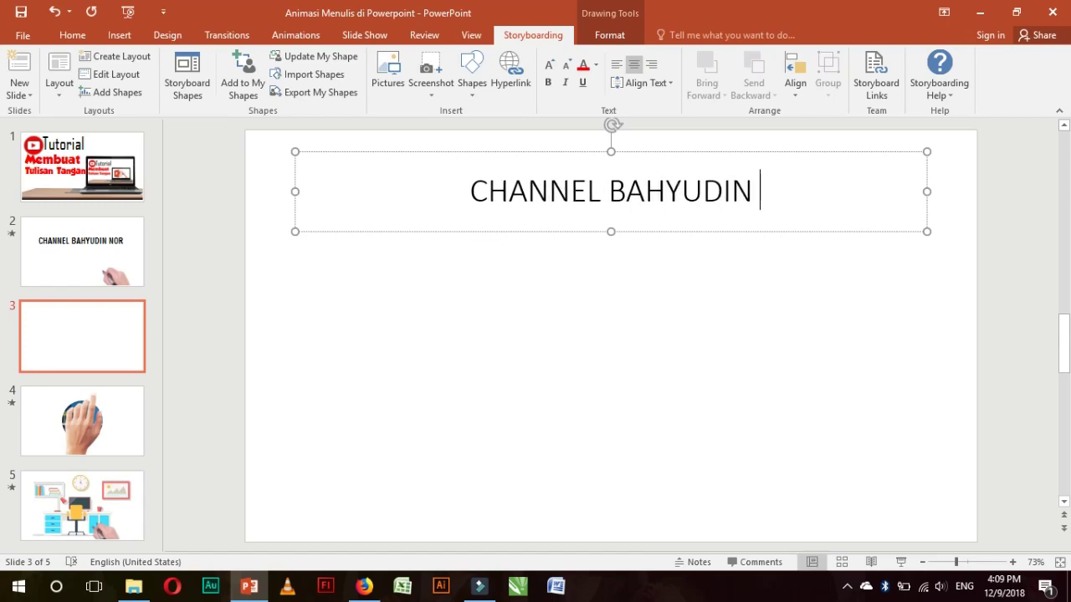
type("NOE")
key("BackSpace")
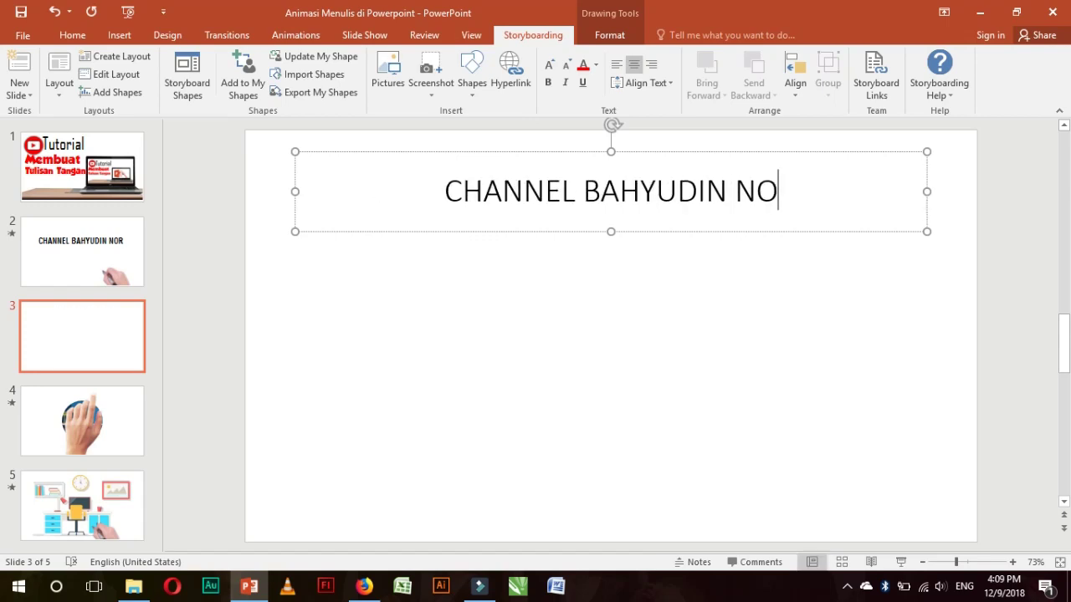
type("T")
key("BackSpace")
type("R")
key("ctrl+a")
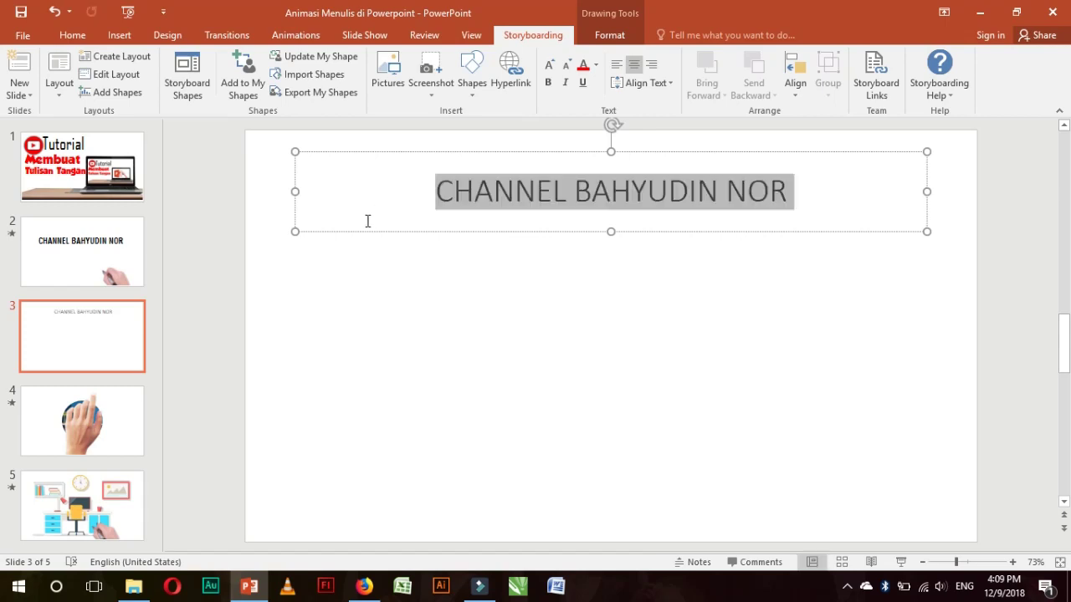
Check the font used in slide 2's title.
left_click(73, 37)
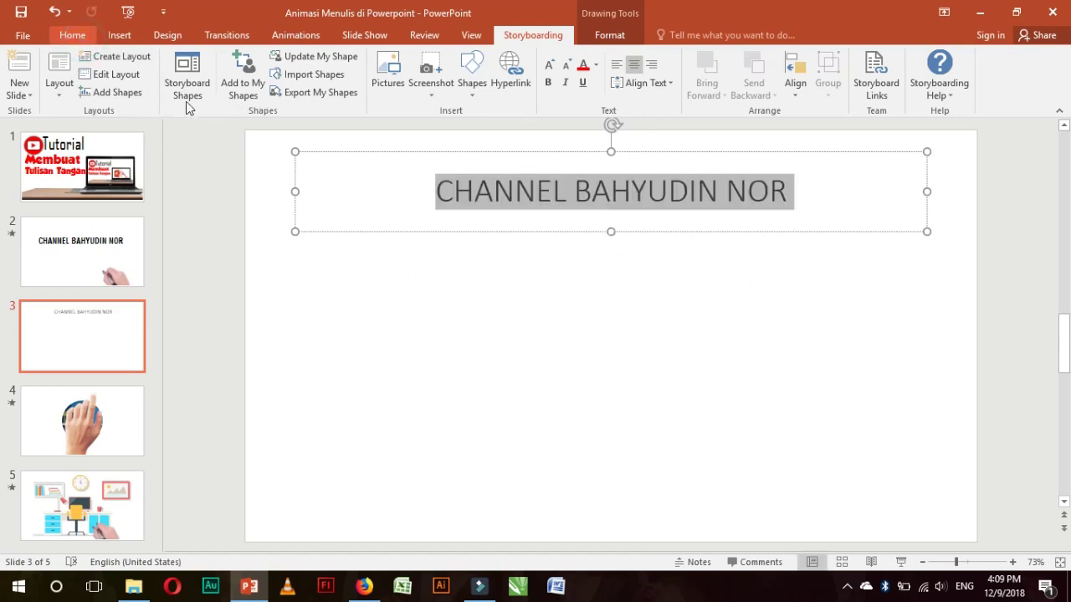
left_click(113, 279)
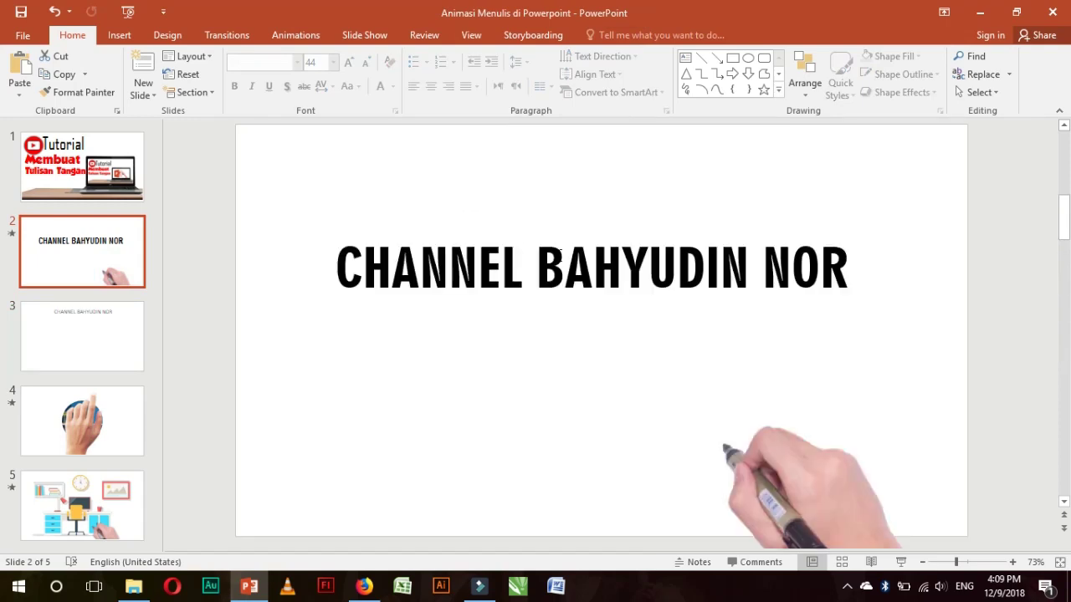
left_click(561, 259)
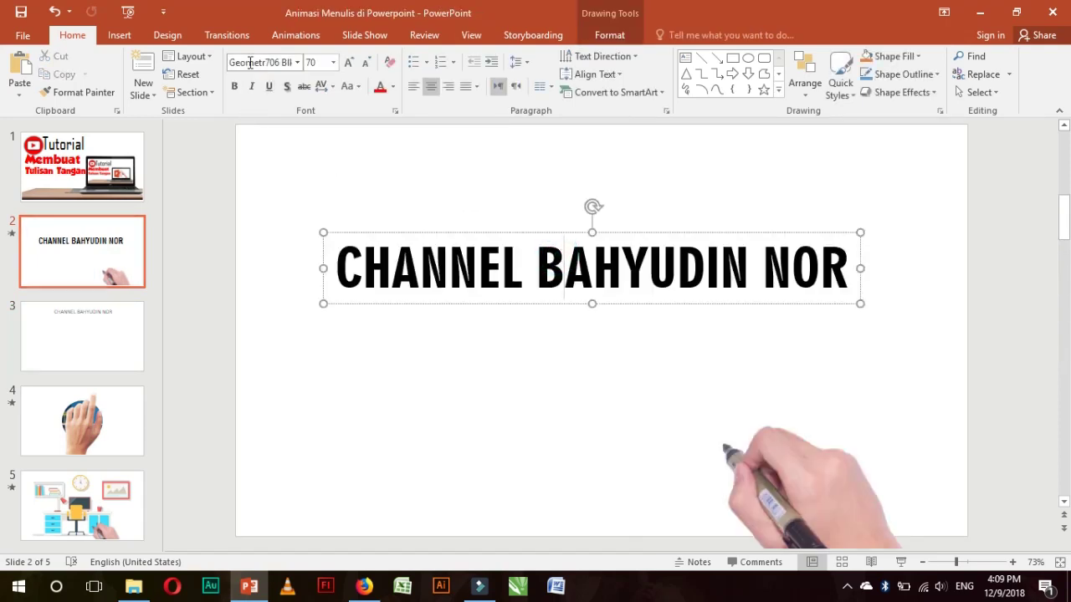
left_click(107, 245)
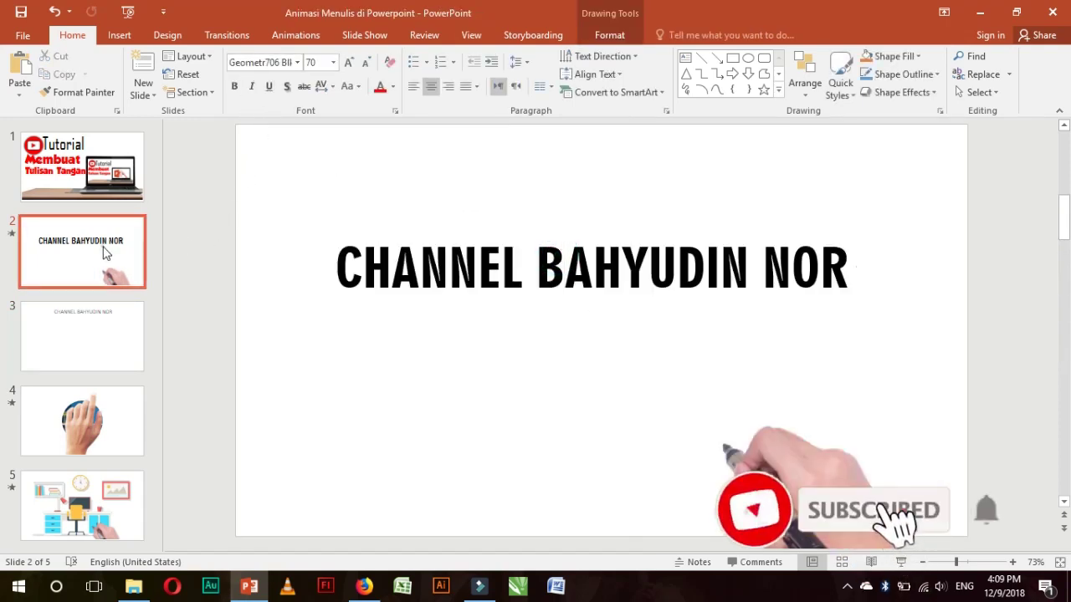
Set slide 3's title to the Geometr212 Bk font in bold.
left_click(103, 339)
left_click(538, 191)
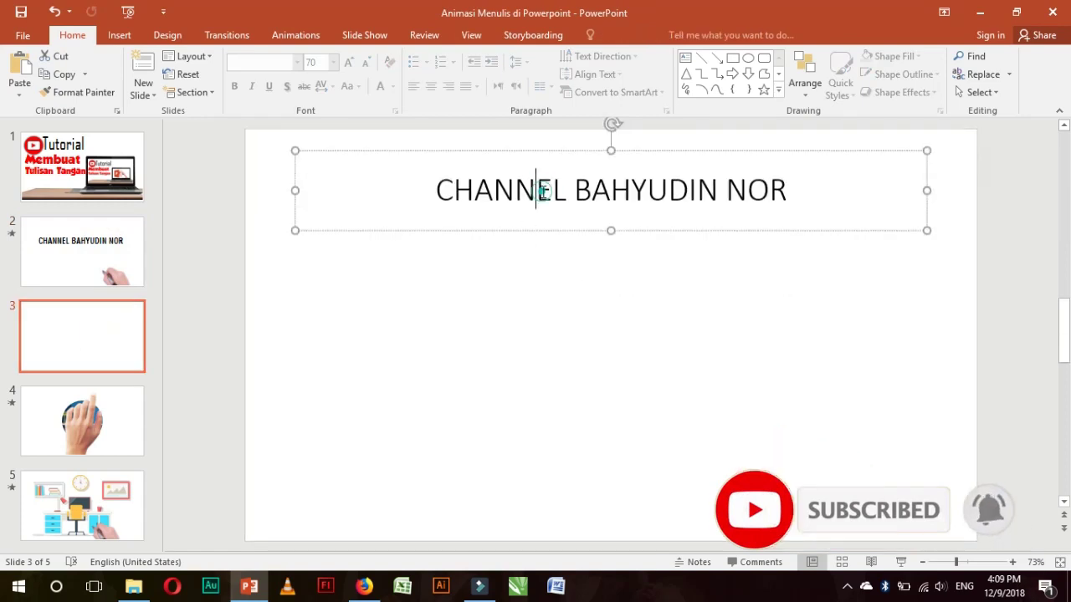
triple_click(541, 191)
left_click(282, 65)
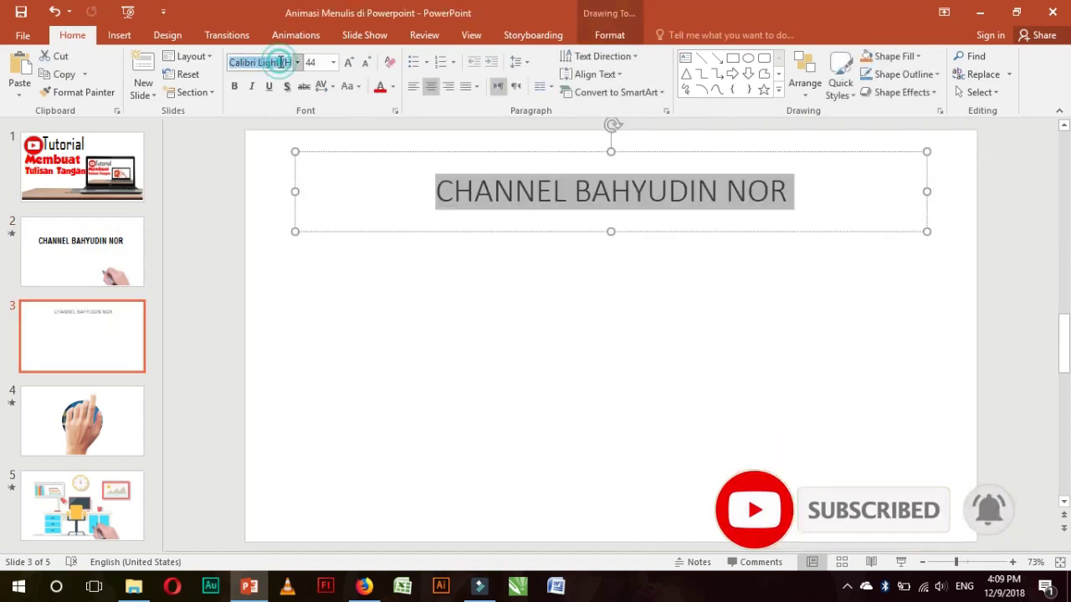
type("g")
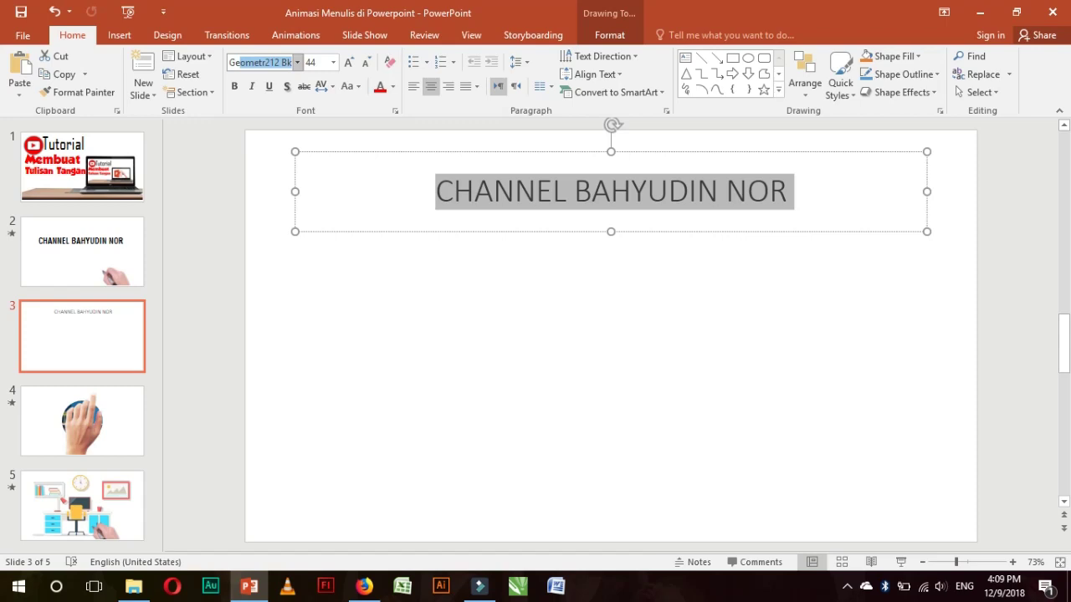
key("Return")
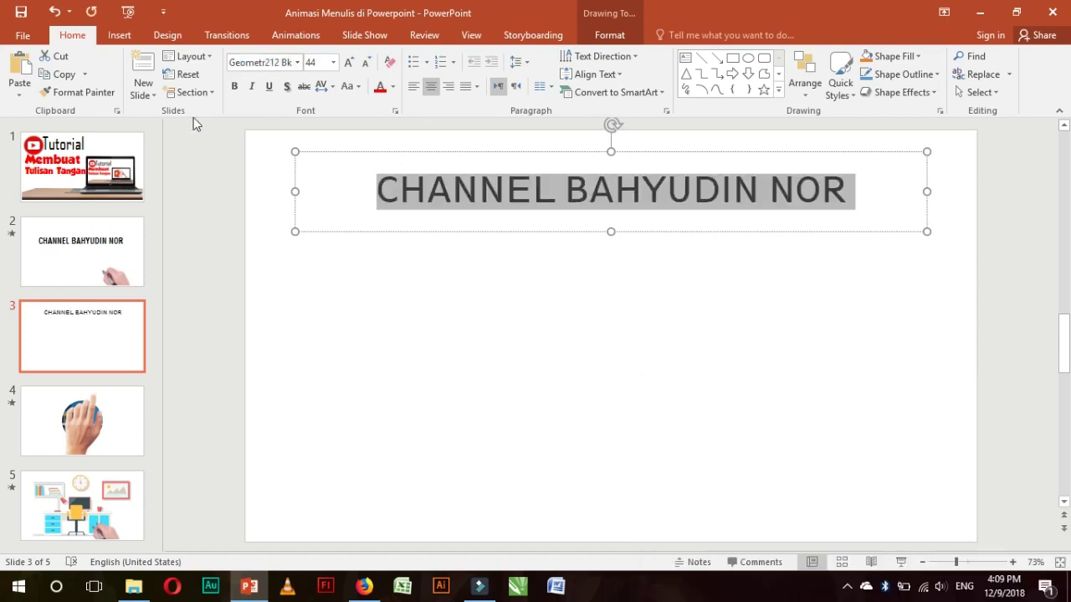
left_click(235, 86)
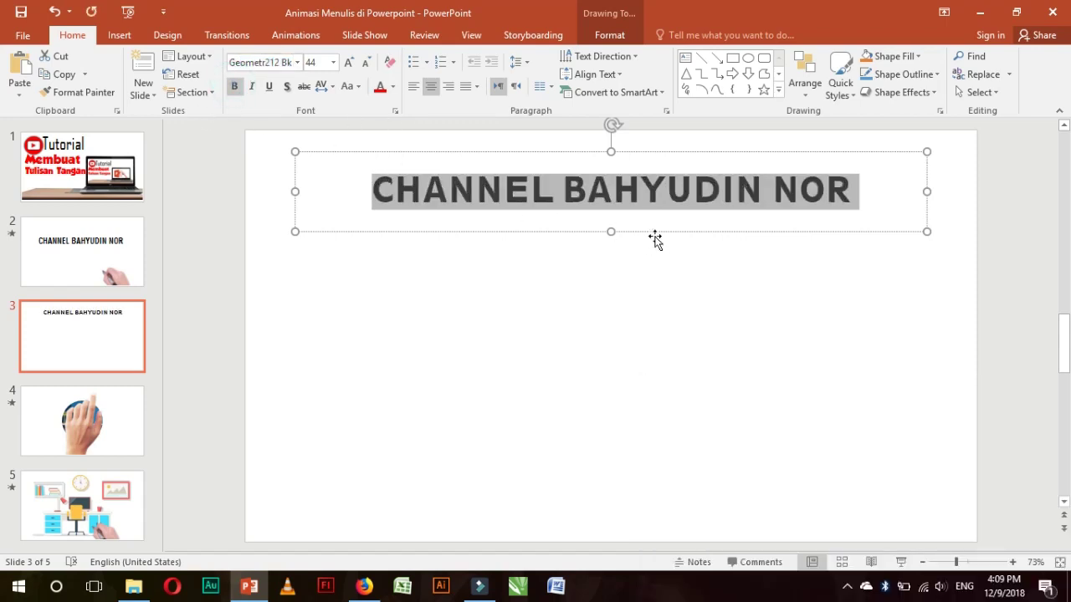
Centre slide 3's title box horizontally and vertically, nudged slightly up.
left_click_drag(655, 240, 644, 334)
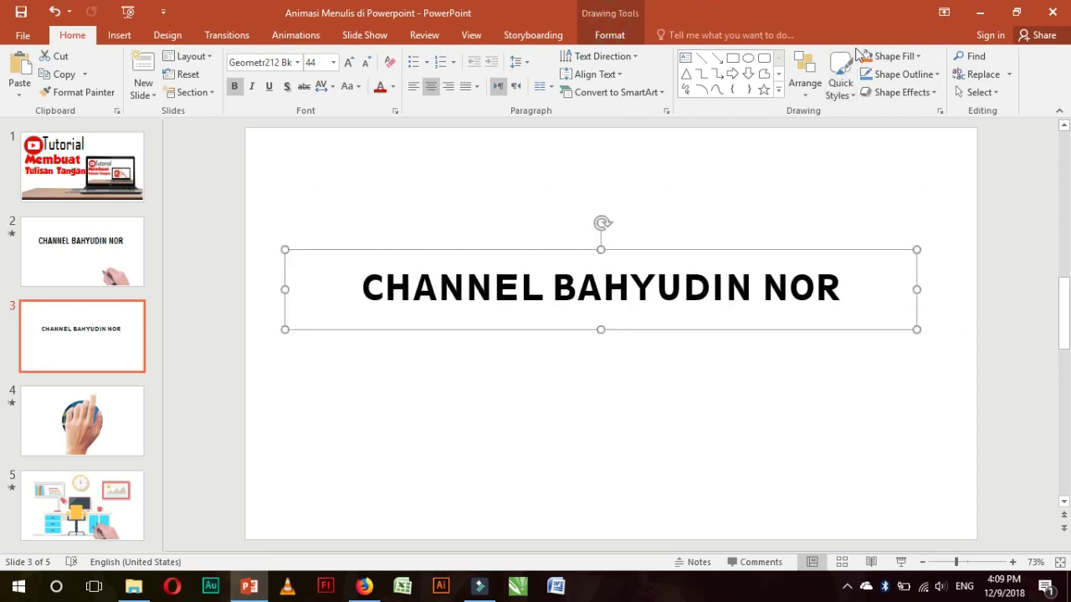
scroll(900, 65, "down", 9)
left_click(820, 57)
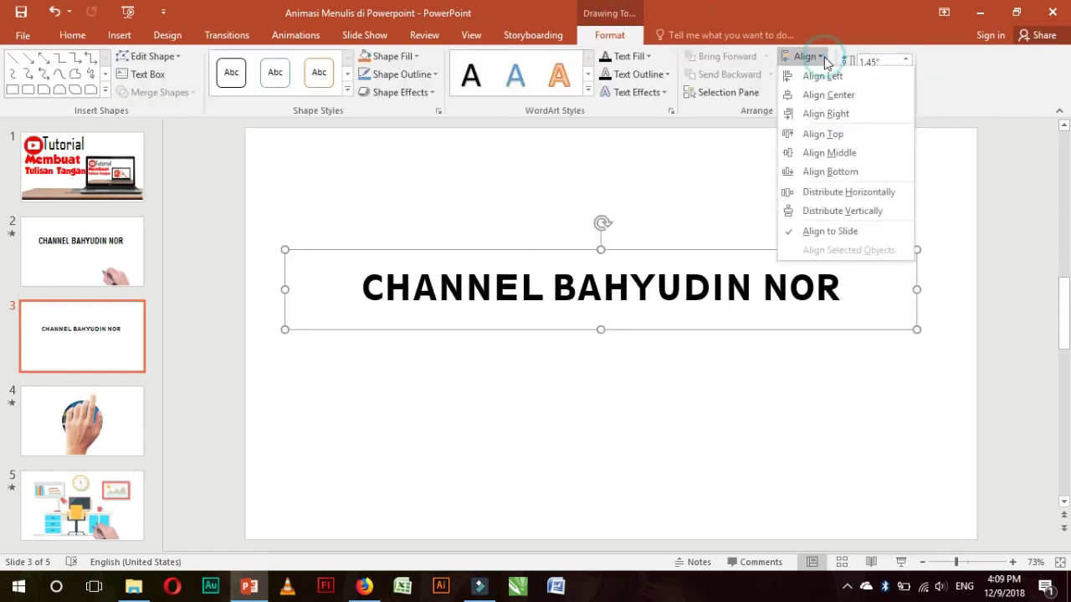
left_click(839, 92)
left_click(810, 56)
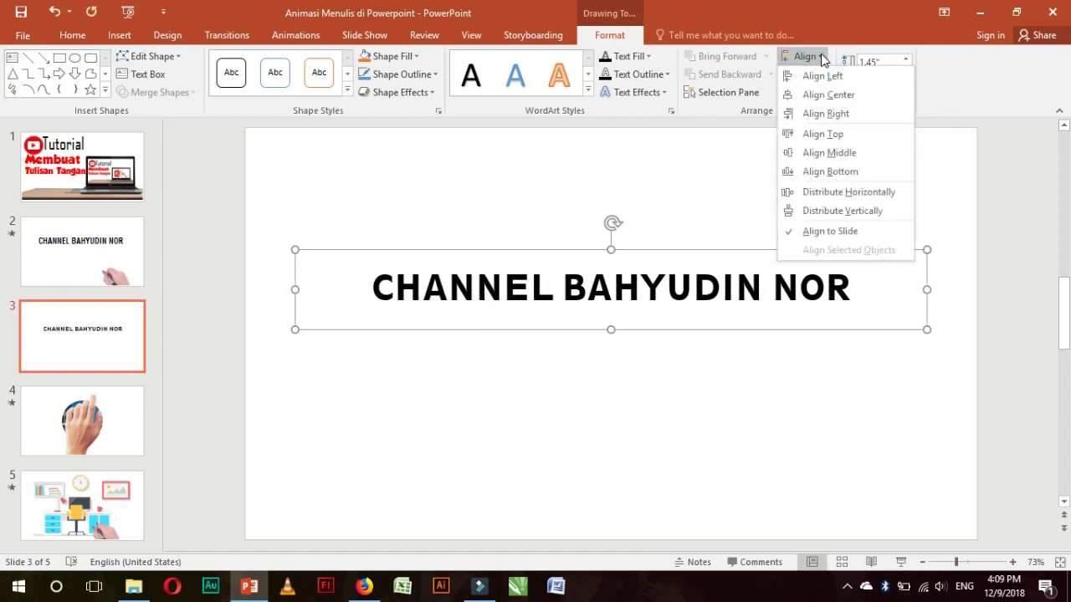
left_click(828, 152)
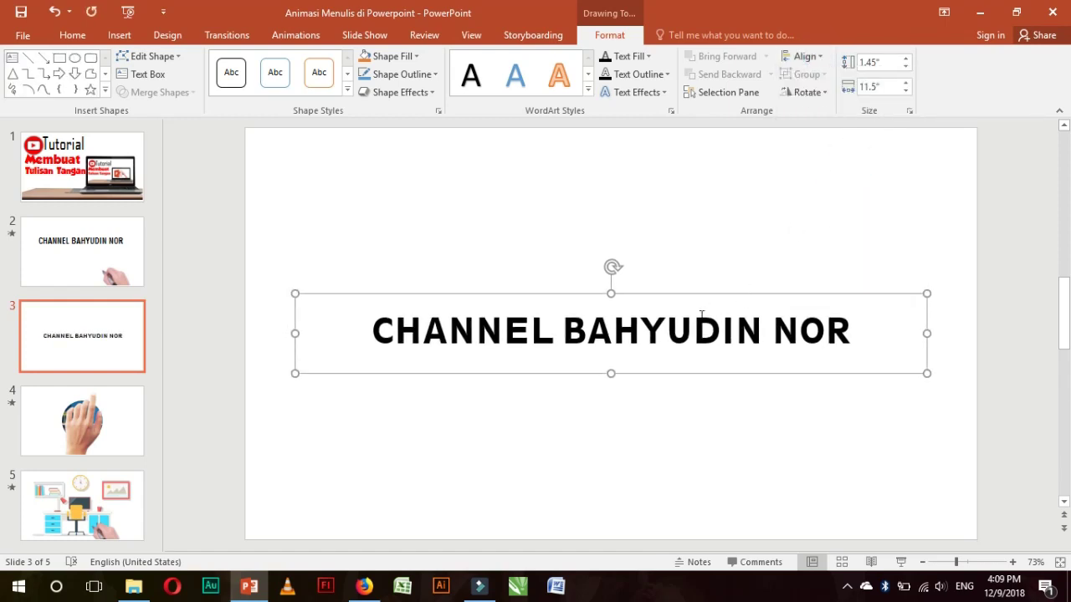
key("Up")
key("Up")
key("Up")
key("Up")
key("Up")
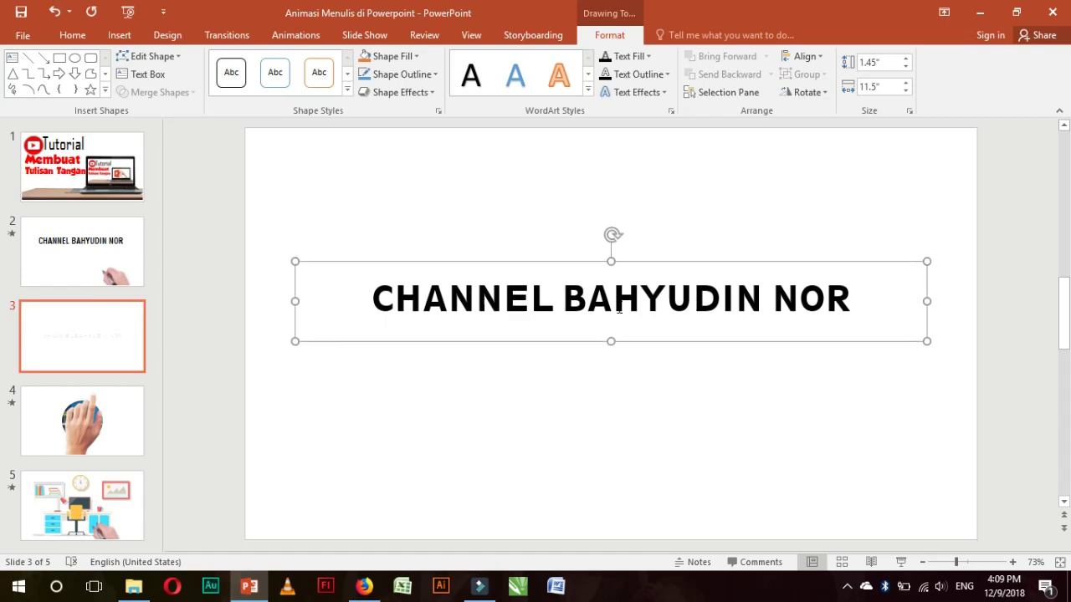
left_click(179, 191)
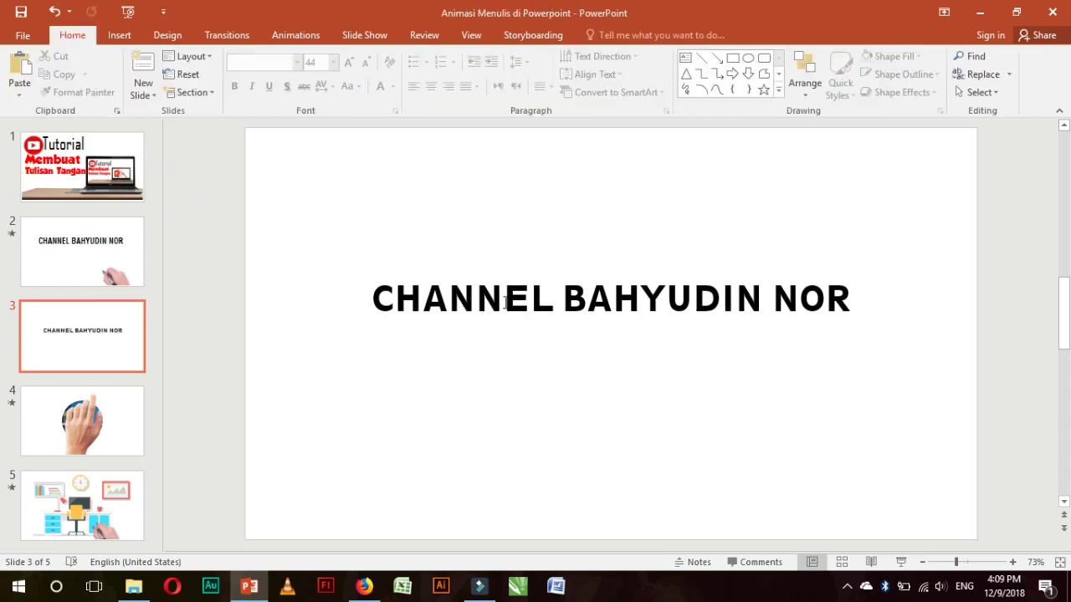
Select the hand picture on slide 2, then switch to Firefox.
left_click(115, 256)
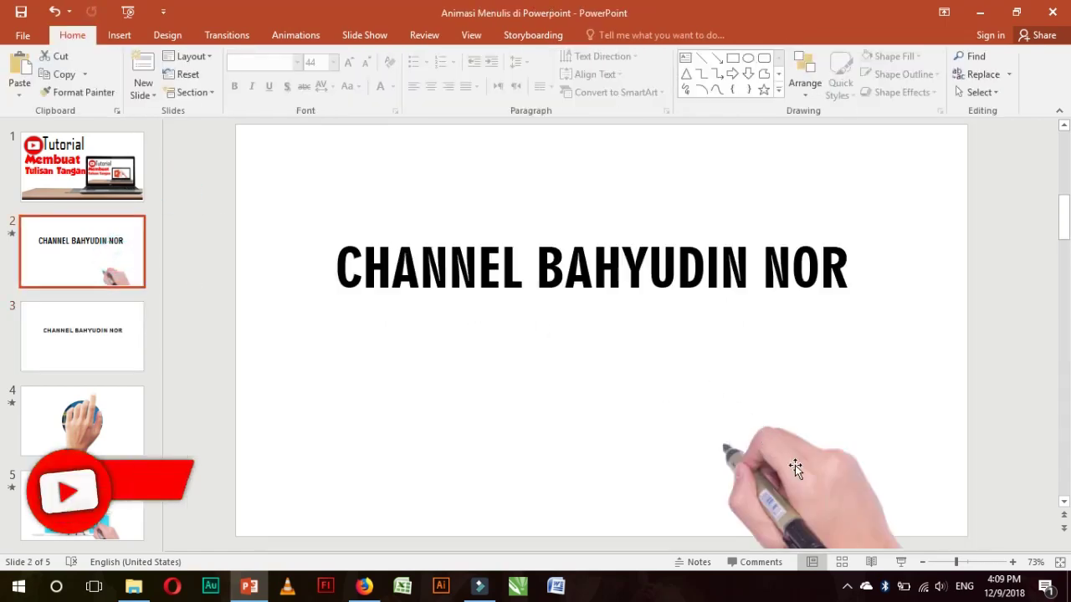
left_click(794, 465)
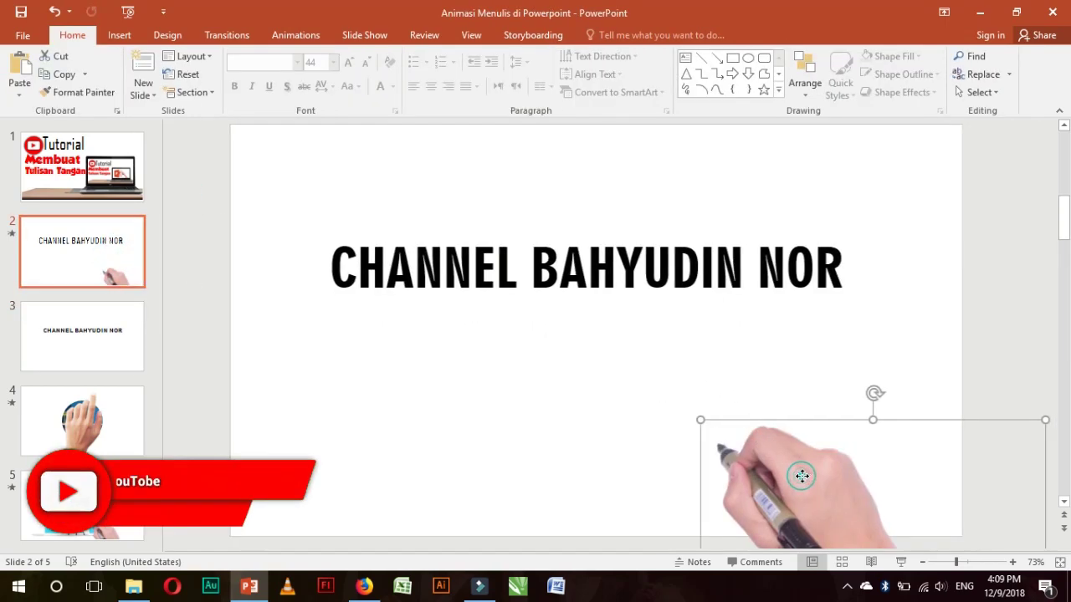
left_click(368, 585)
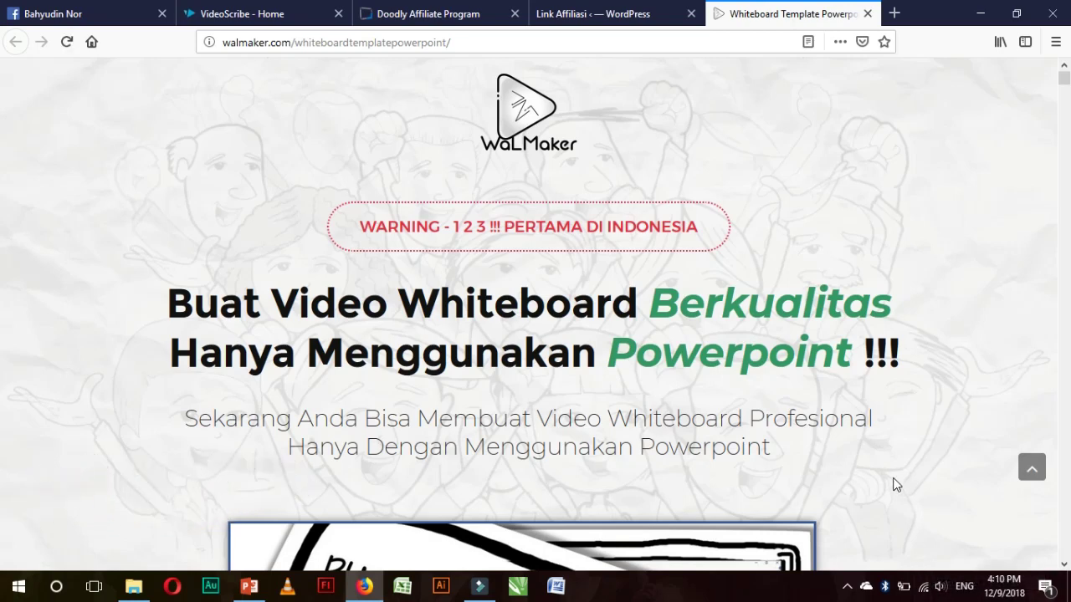
In a new tab, search Google Images for 'tangan menulis png'.
left_click(893, 13)
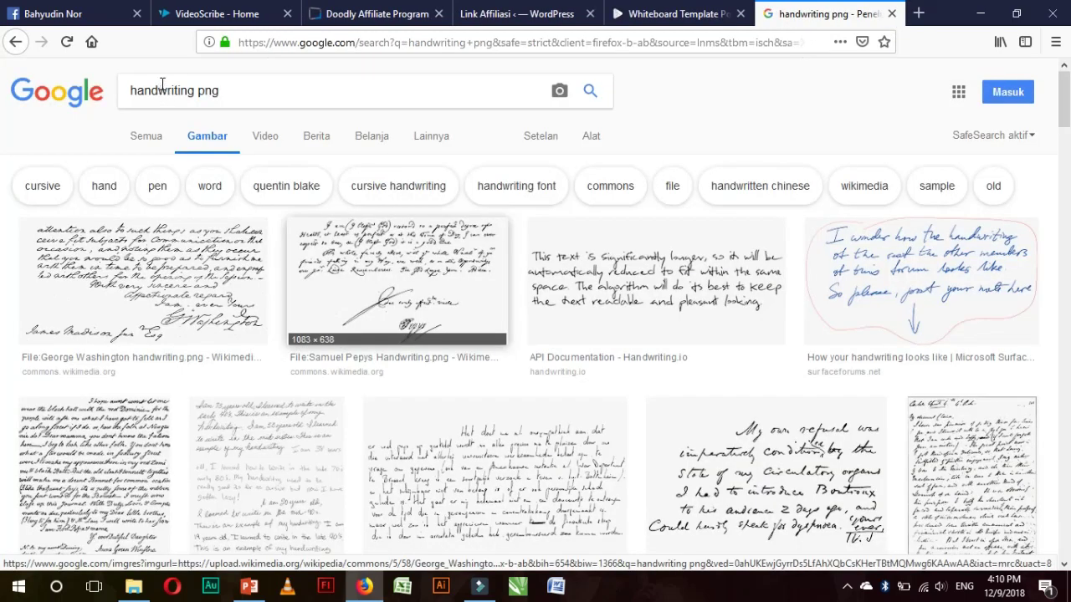
double_click(162, 90)
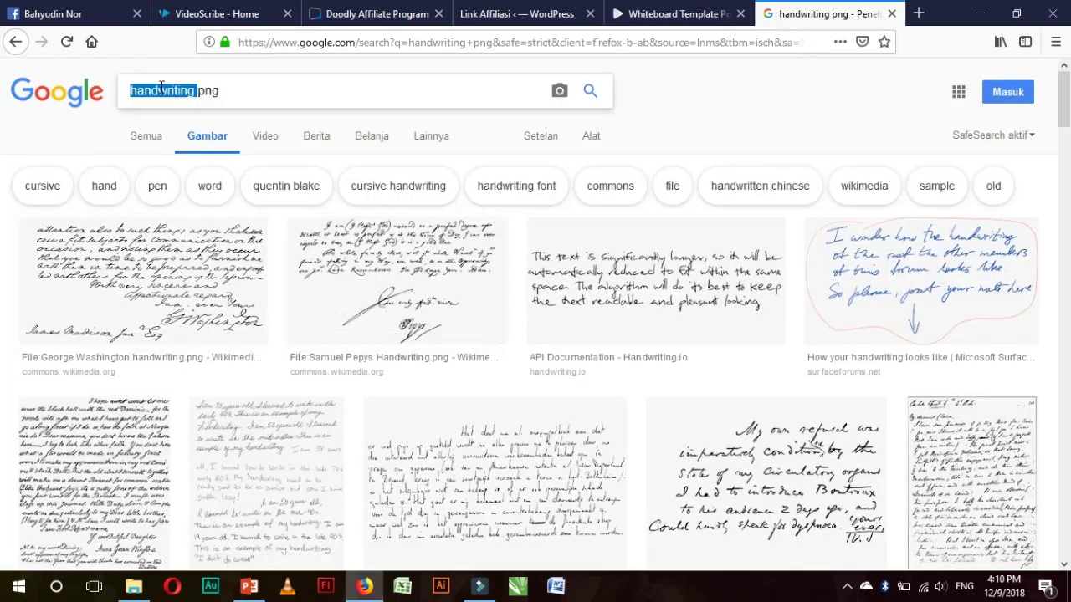
type("tangan me")
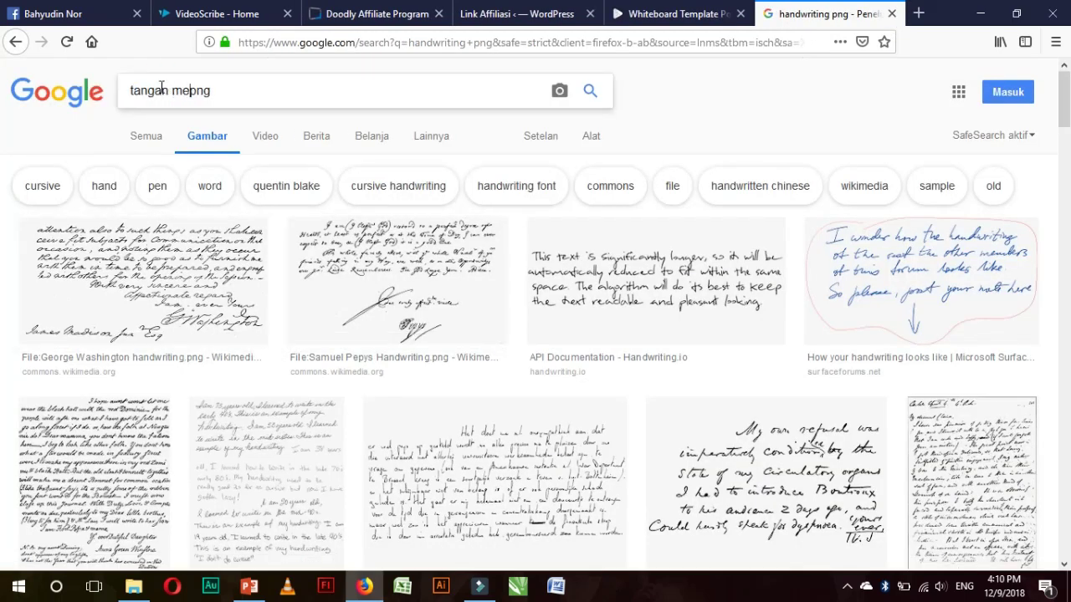
type("nulis")
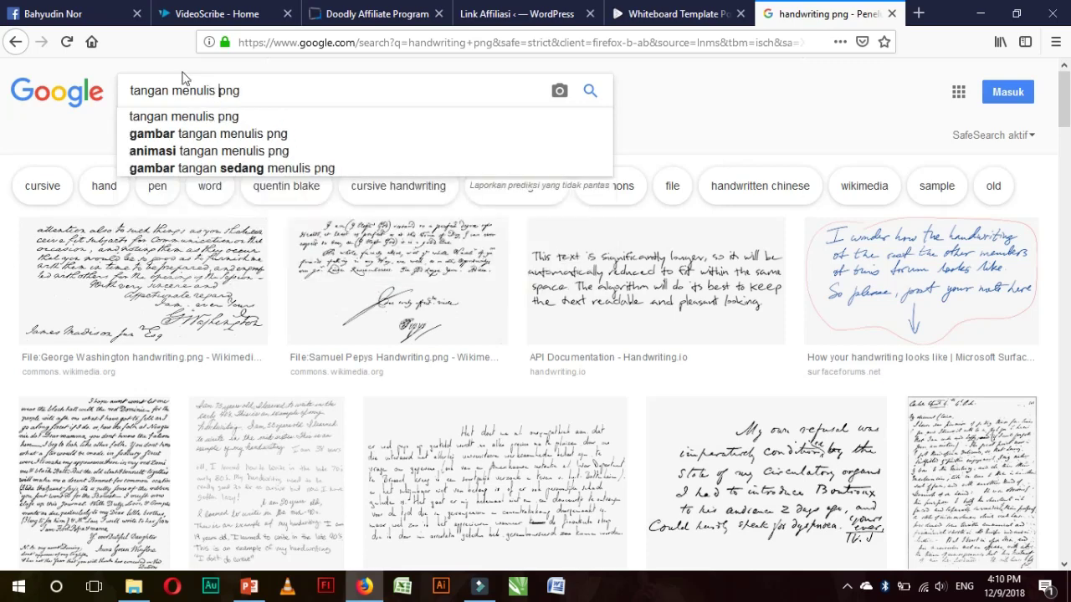
key("Return")
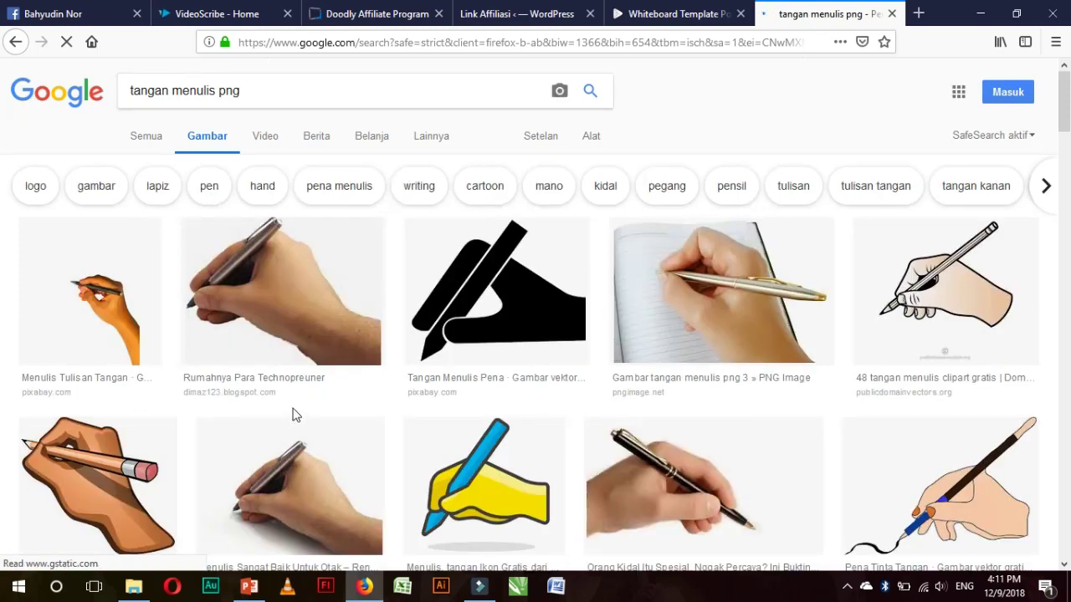
Scroll the results and preview the hand-with-marker image.
scroll(224, 301, "down", 2)
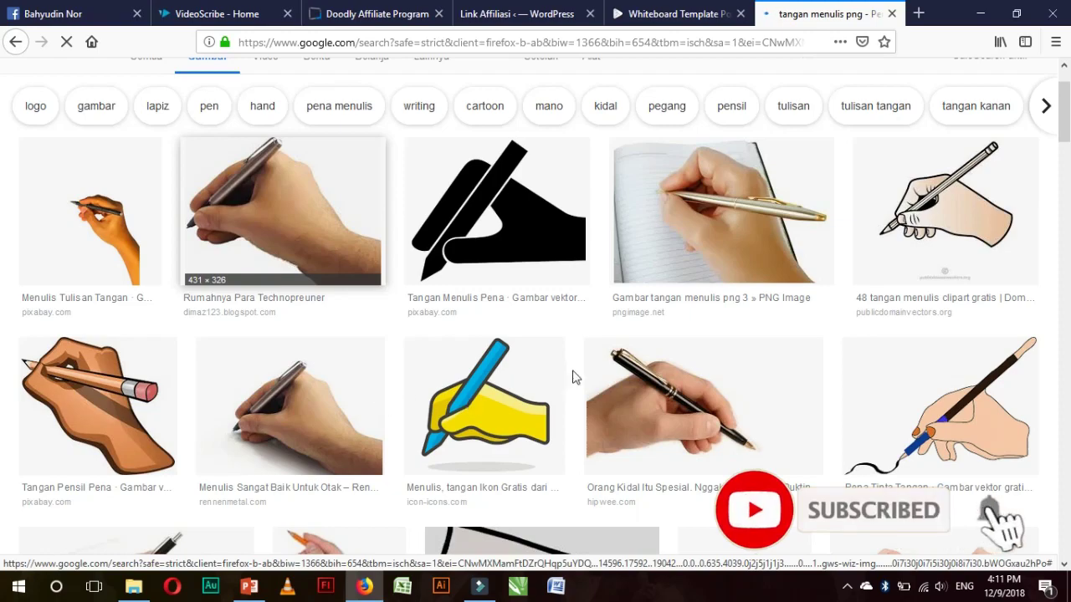
scroll(522, 339, "down", 2)
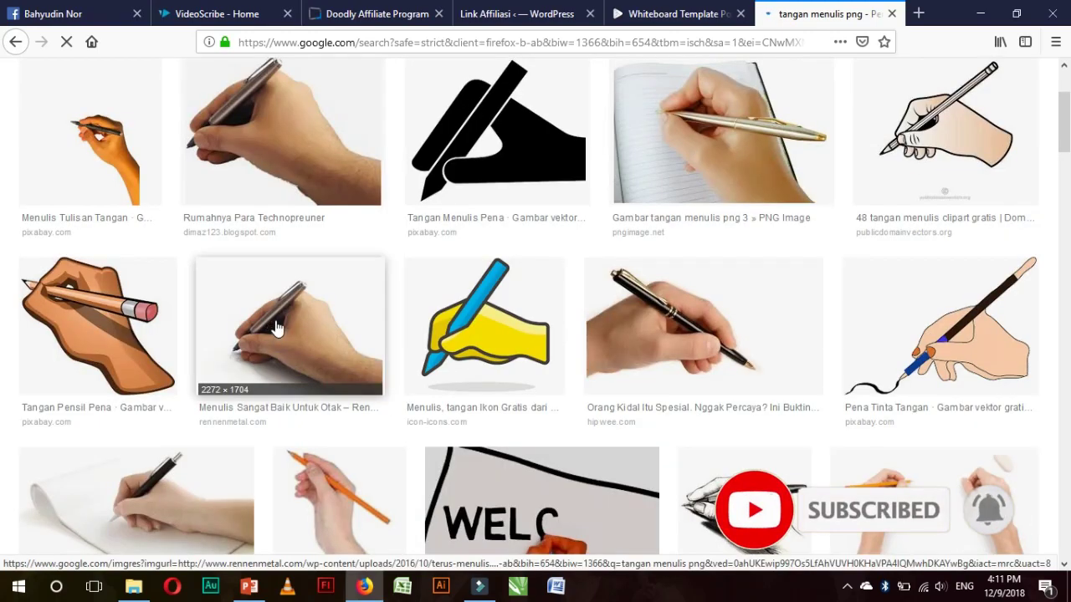
scroll(284, 329, "down", 1)
scroll(510, 361, "down", 6)
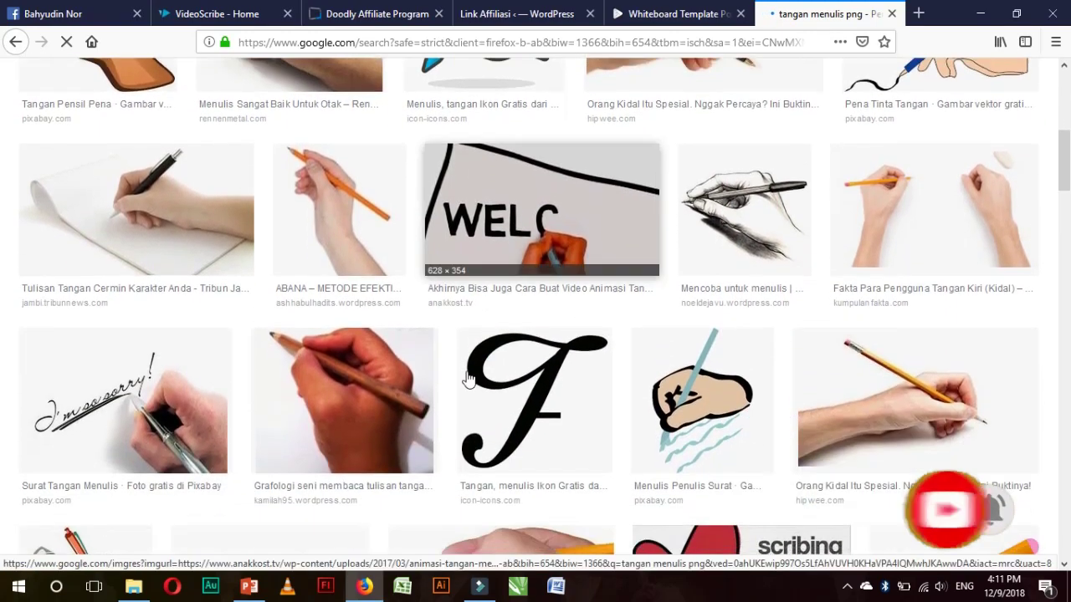
scroll(468, 379, "down", 2)
scroll(457, 377, "down", 3)
scroll(418, 378, "down", 2)
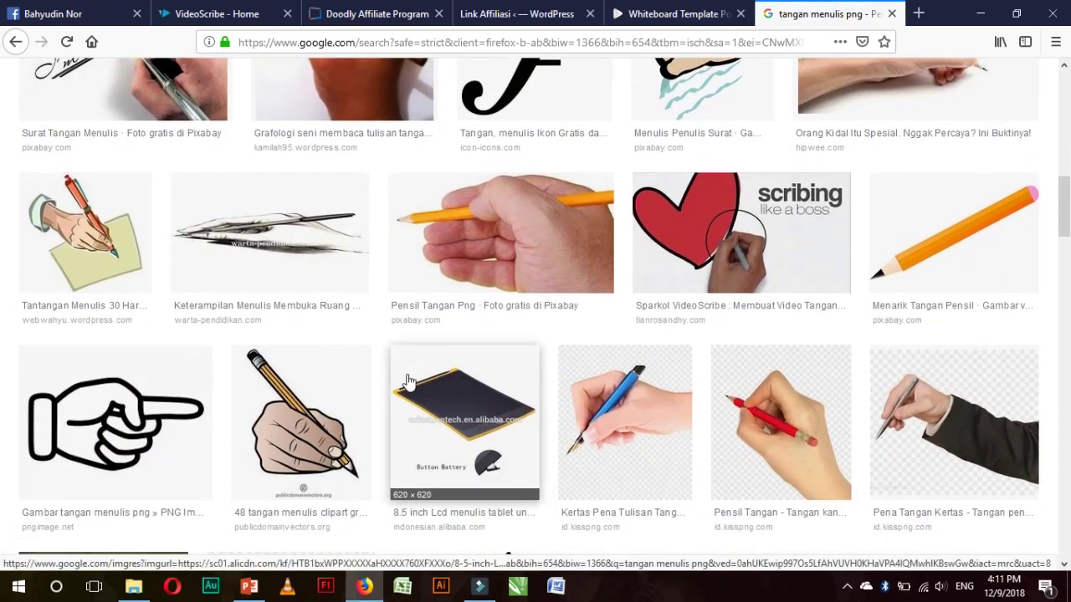
scroll(408, 380, "down", 3)
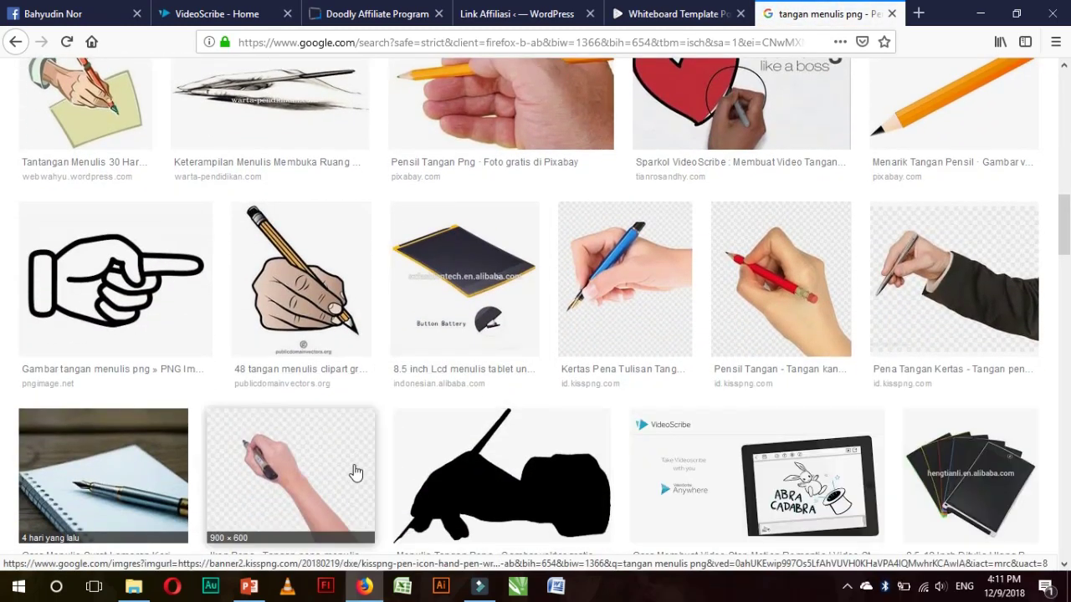
mouse_move(781, 423)
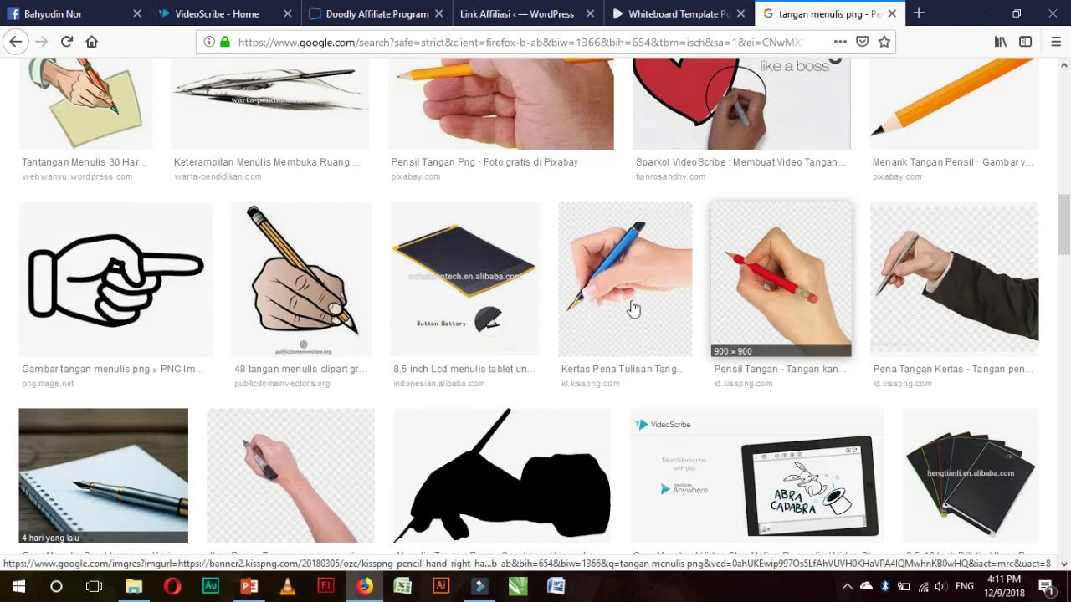
scroll(359, 351, "down", 3)
left_click(297, 301)
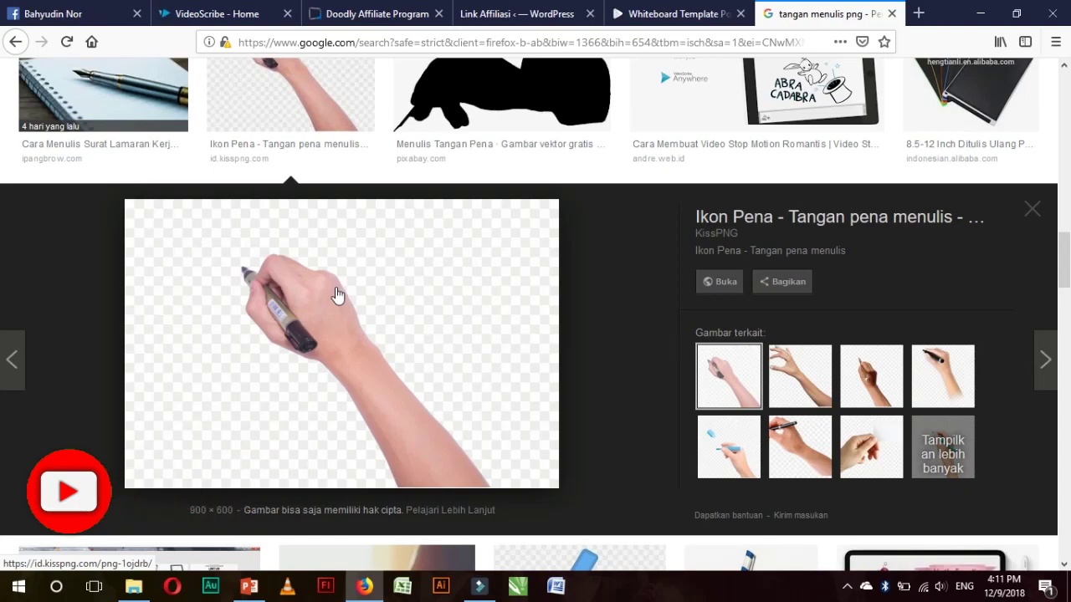
Reopen the Ikon Pena hand image preview and open its source page.
scroll(307, 314, "up", 3)
scroll(307, 313, "up", 6)
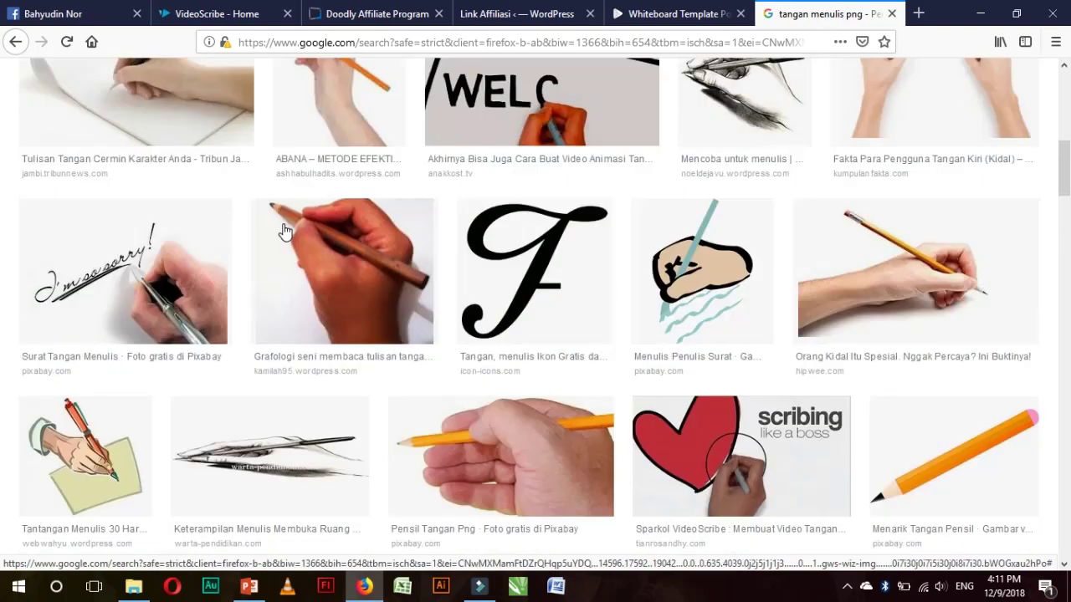
scroll(318, 312, "down", 4)
scroll(318, 312, "down", 2)
left_click(318, 312)
scroll(257, 306, "down", 3)
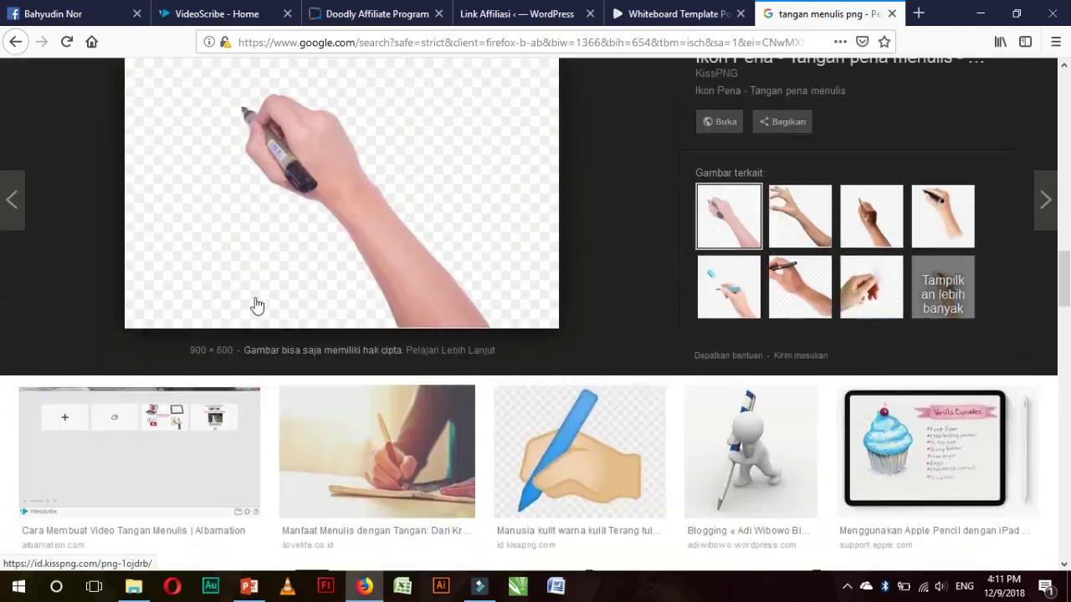
scroll(431, 215, "up", 3)
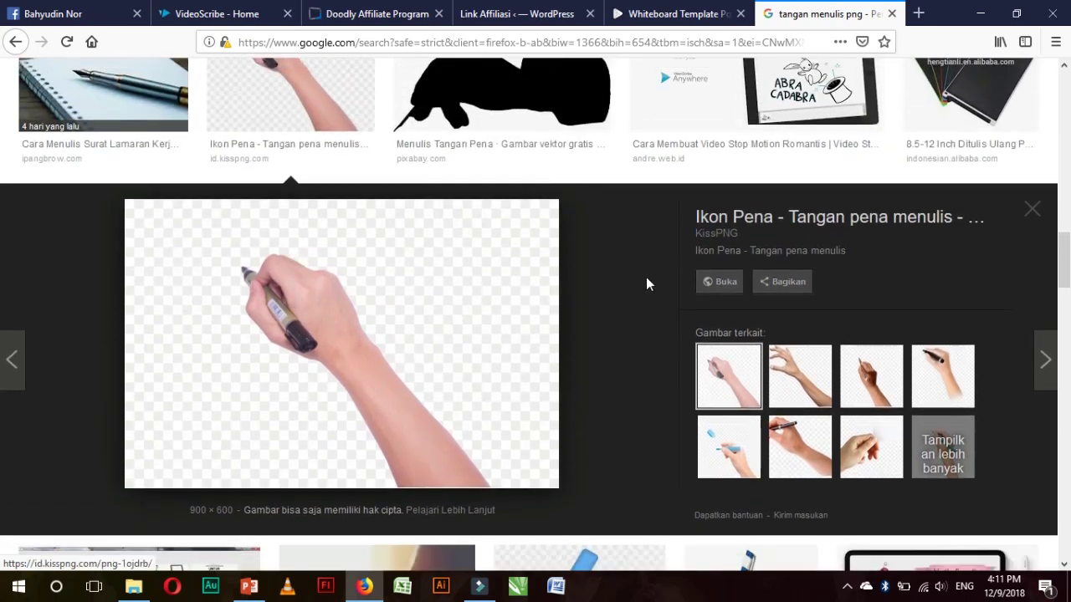
left_click(723, 286)
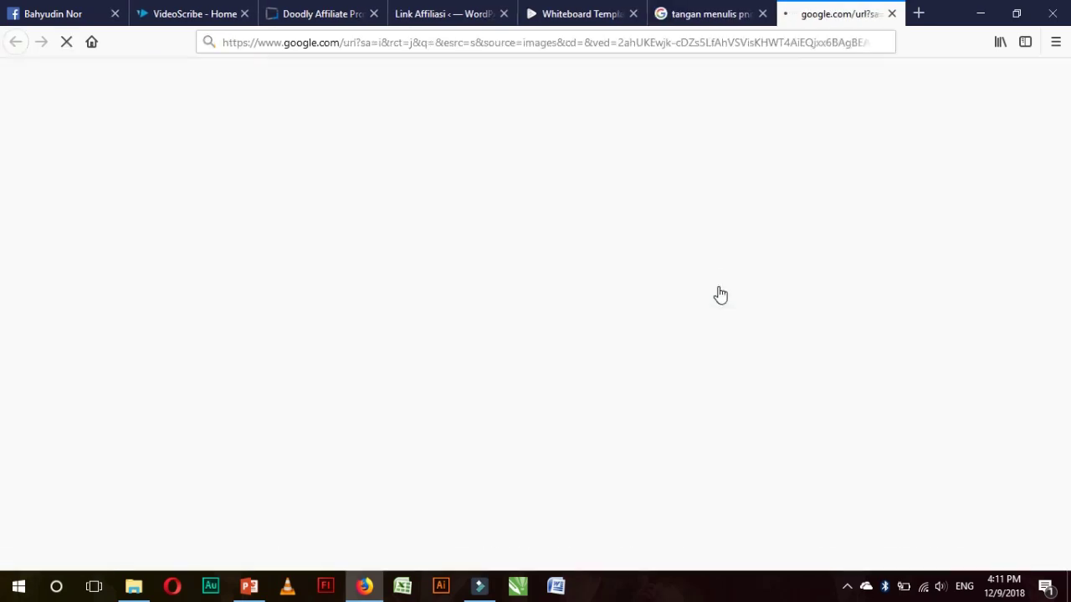
Download the Ikon Pena hand image as a PNG from KissPNG, then return to PowerPoint.
left_click(731, 13)
left_click(844, 14)
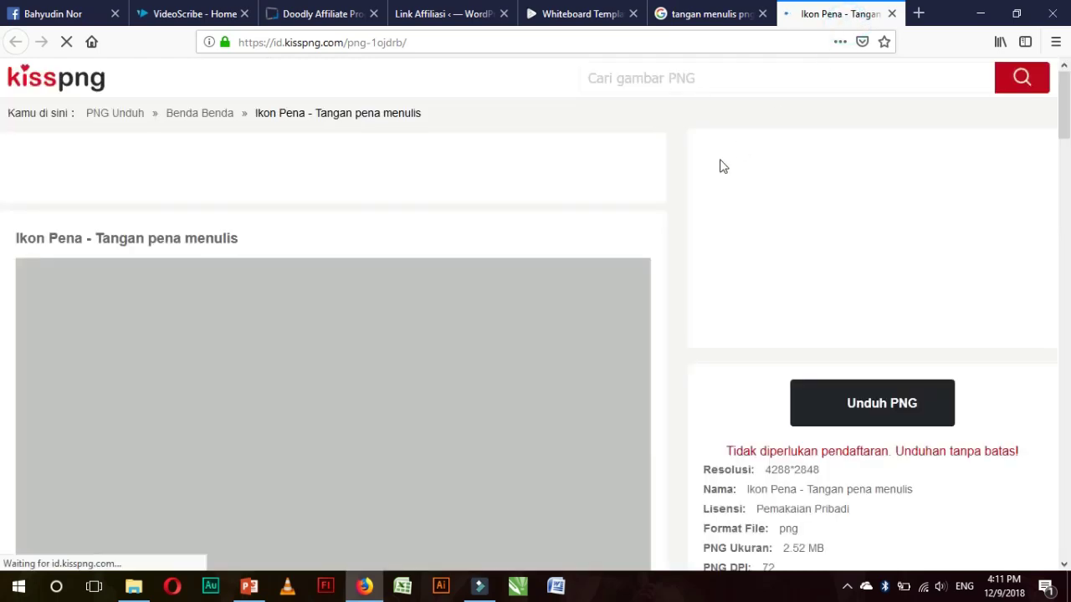
scroll(334, 284, "down", 3)
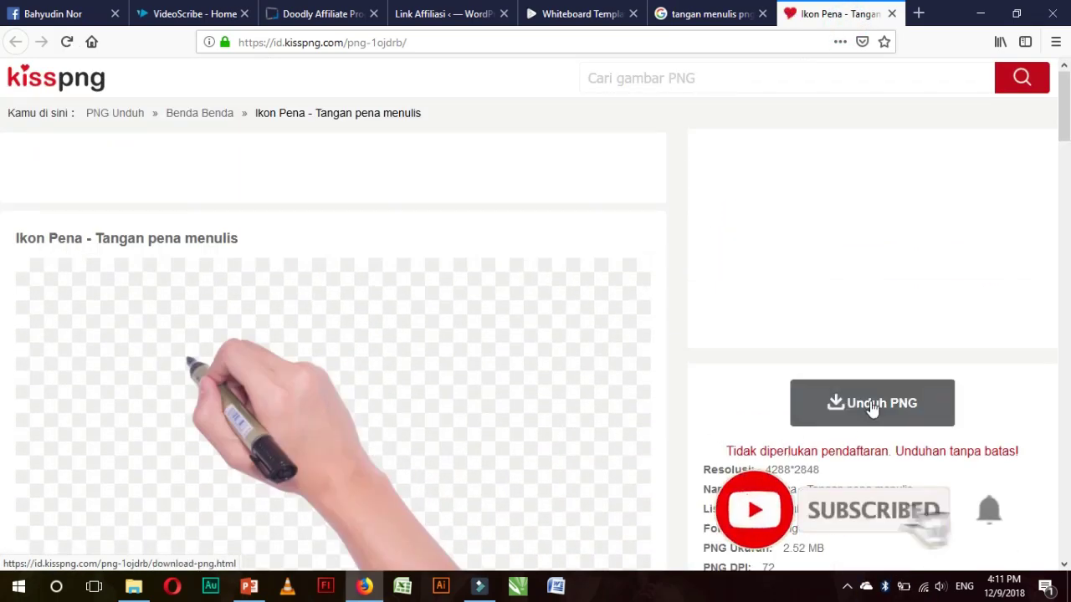
left_click(886, 415)
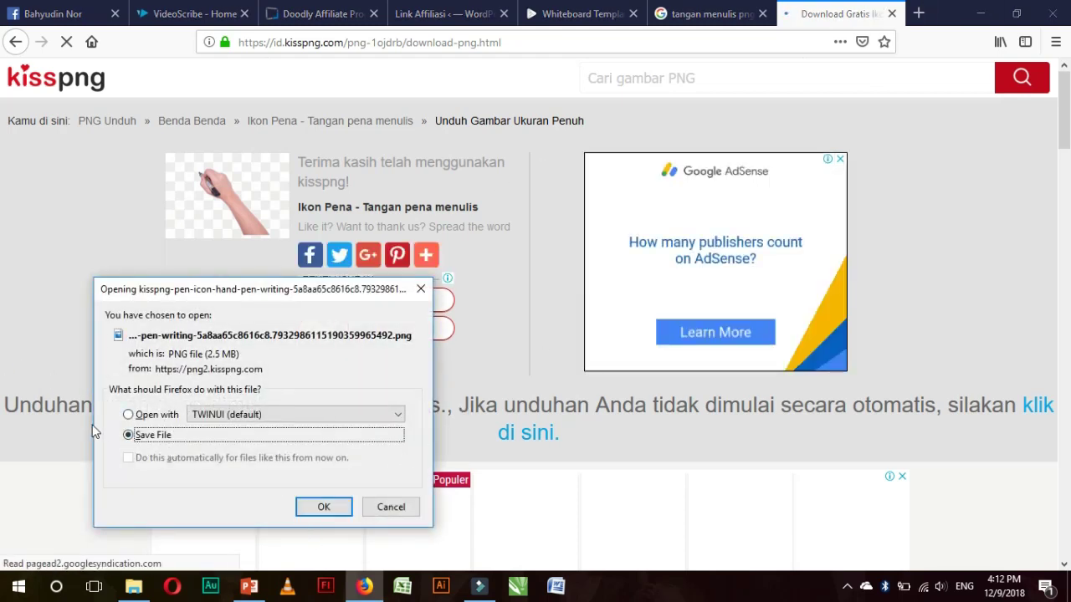
left_click(318, 508)
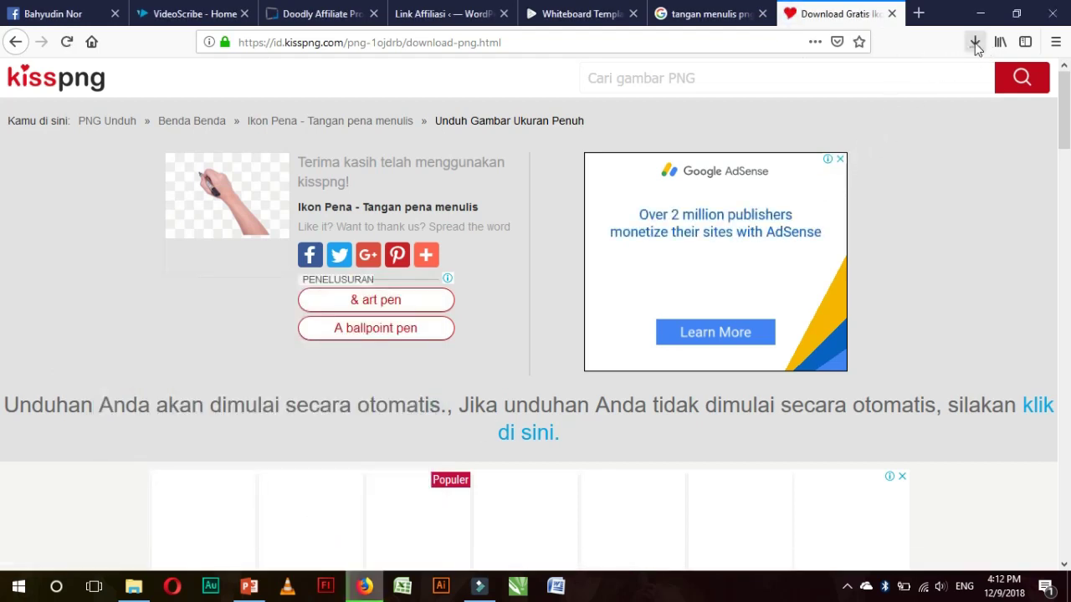
left_click(248, 588)
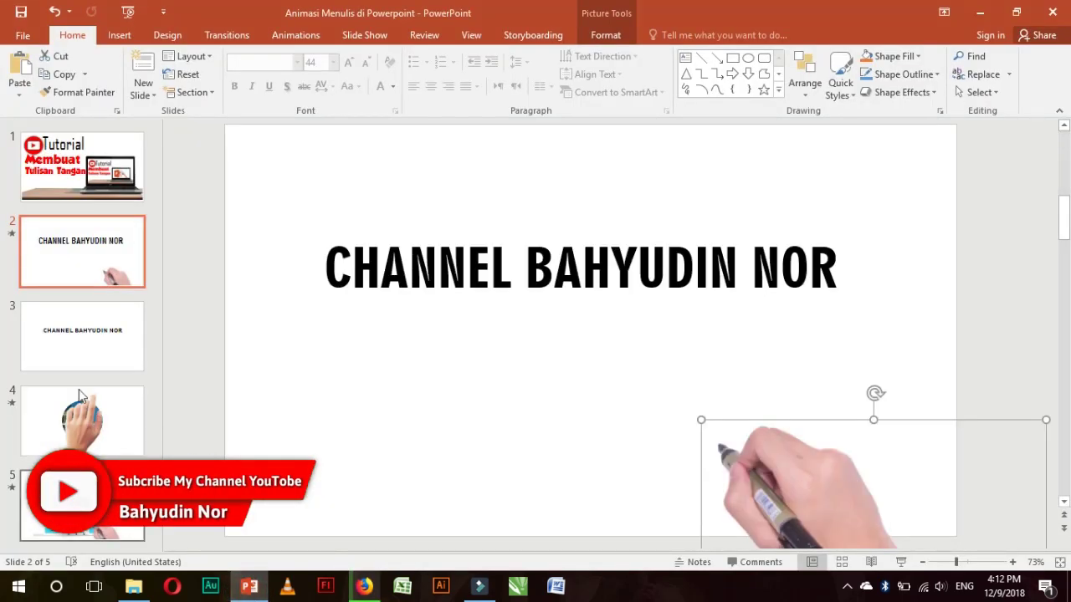
Insert the downloaded kisspng hand PNG from the Downloads folder onto slide 3.
left_click(73, 345)
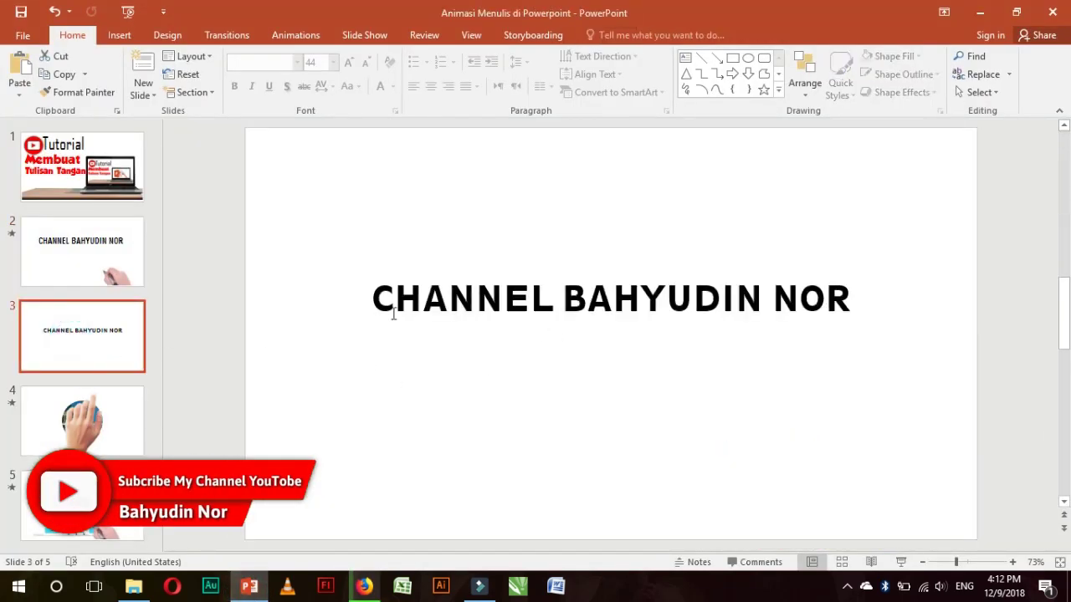
left_click(552, 293)
left_click(641, 428)
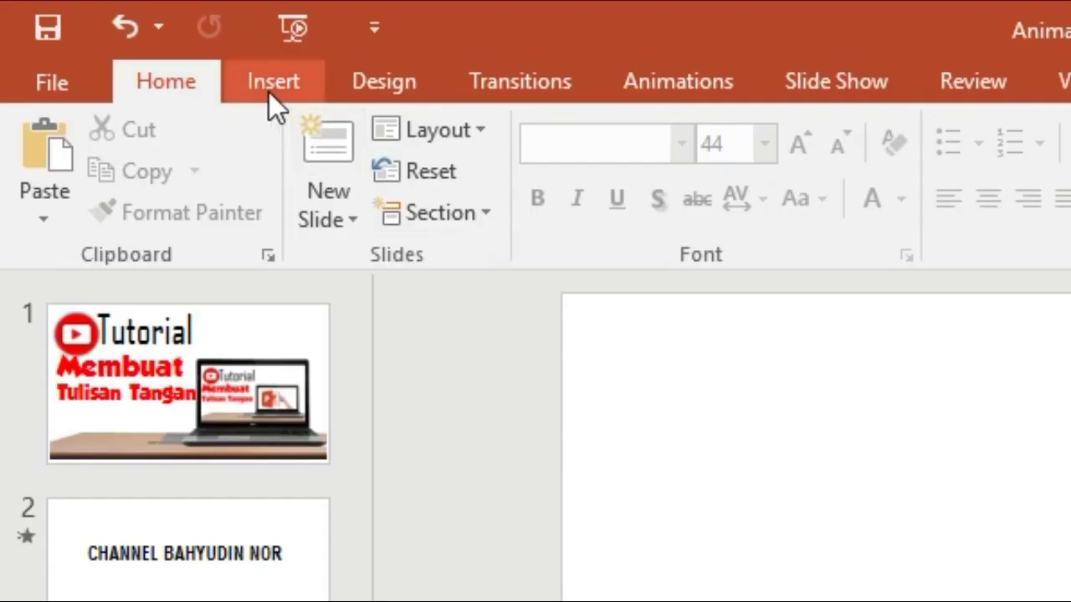
left_click(269, 90)
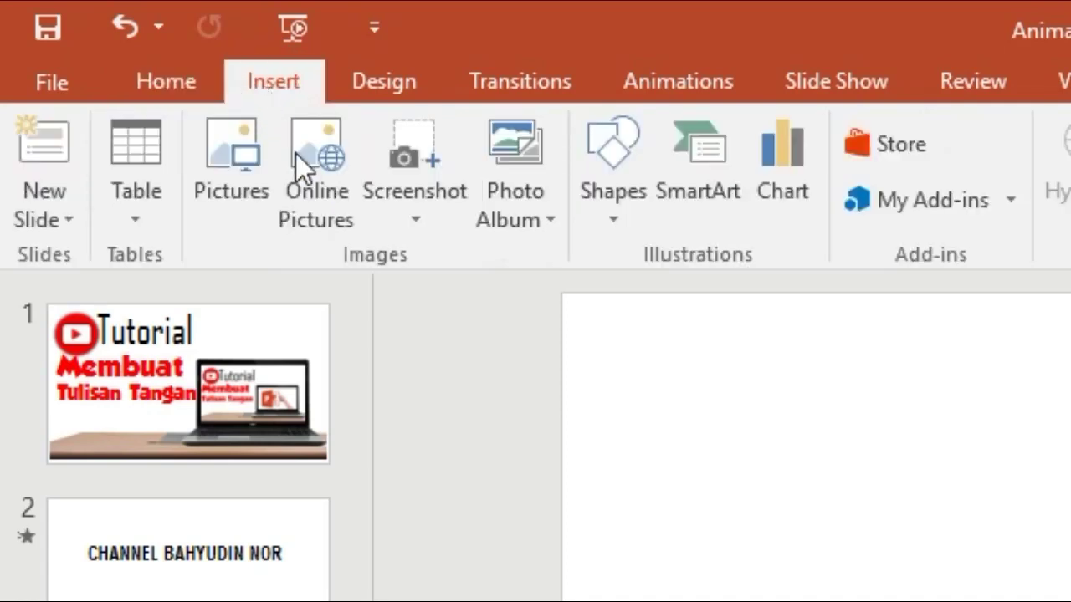
left_click(229, 157)
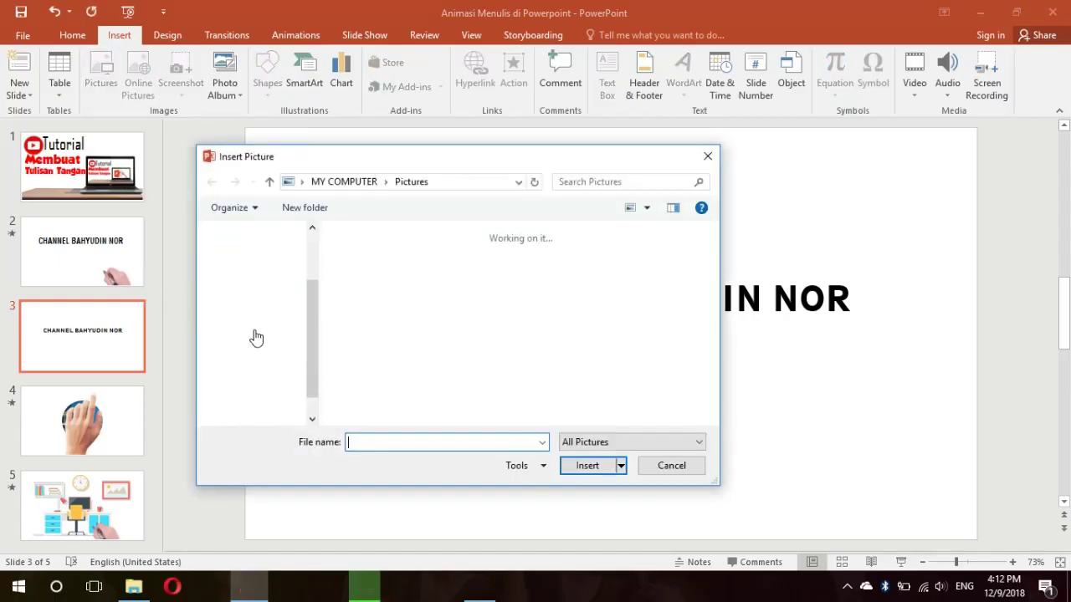
left_click(261, 292)
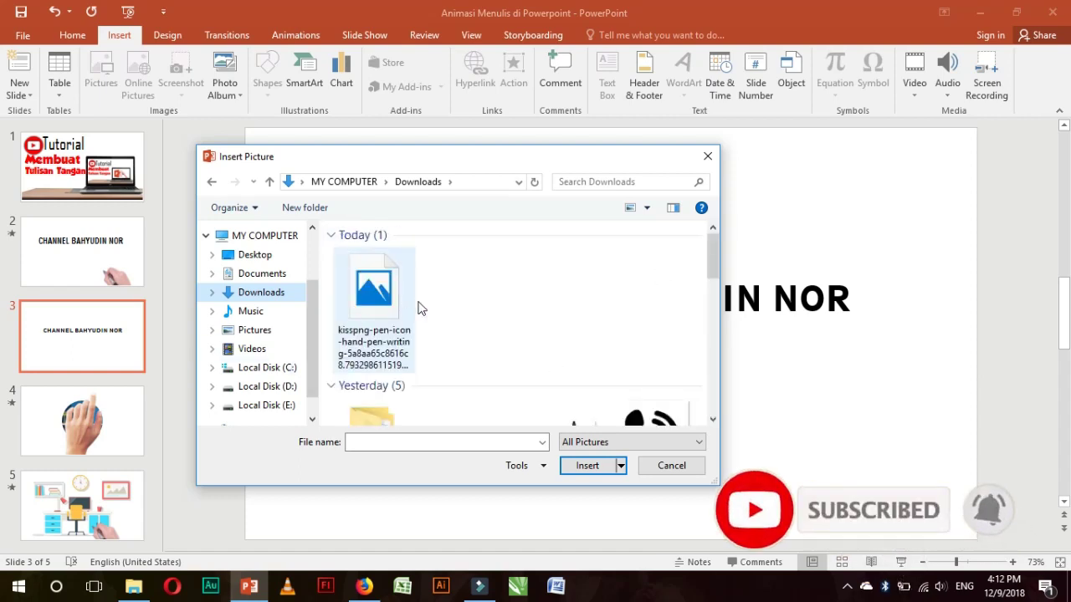
double_click(374, 303)
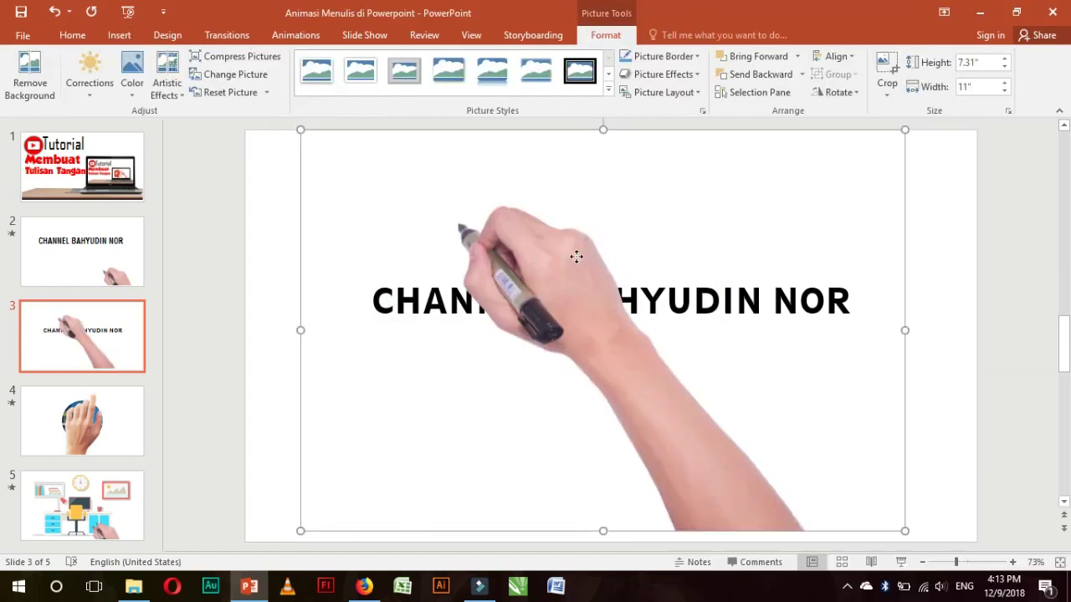
Crop the hand picture's top, sides and bottom down to about 5.16" by 5.83".
mouse_move(552, 199)
left_mouse_down()
mouse_move(585, 293)
mouse_move(557, 213)
mouse_move(545, 299)
mouse_move(548, 282)
left_mouse_up()
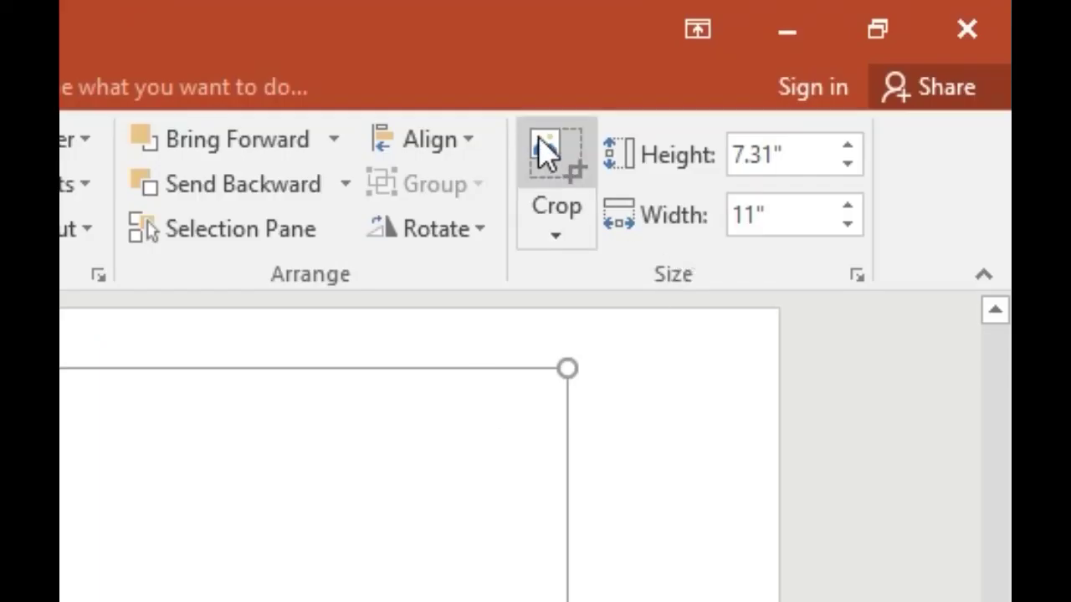
left_click(882, 57)
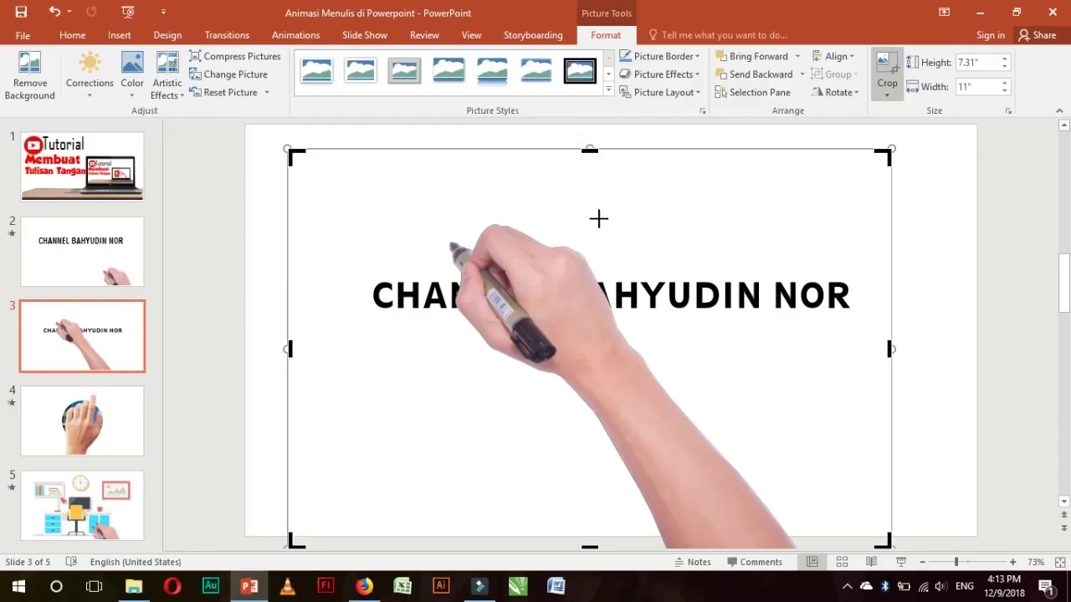
left_click_drag(590, 152, 556, 220)
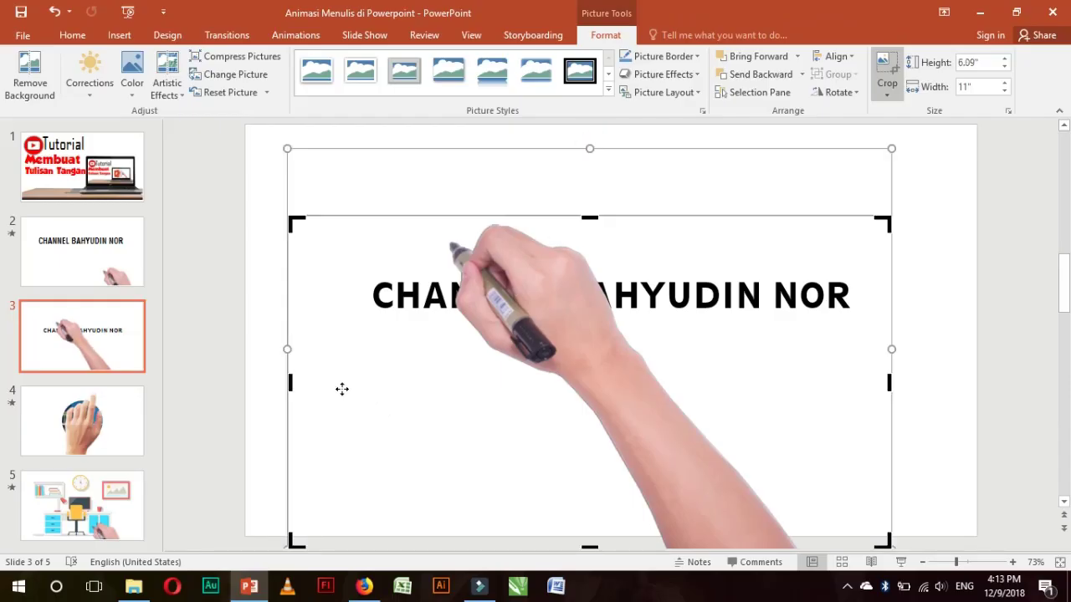
left_click_drag(288, 383, 454, 383)
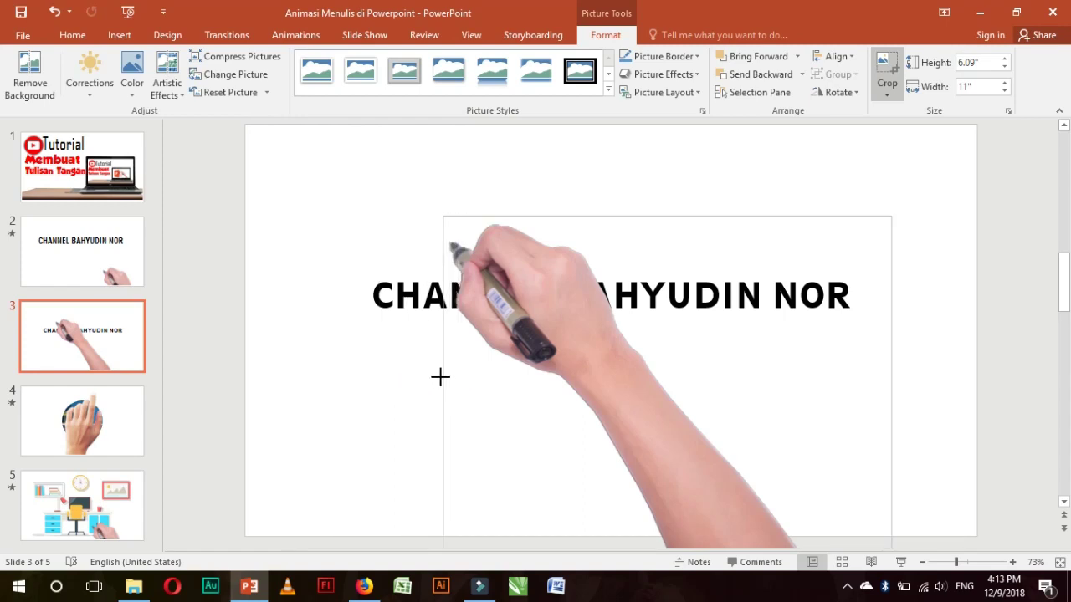
left_click_drag(454, 383, 440, 383)
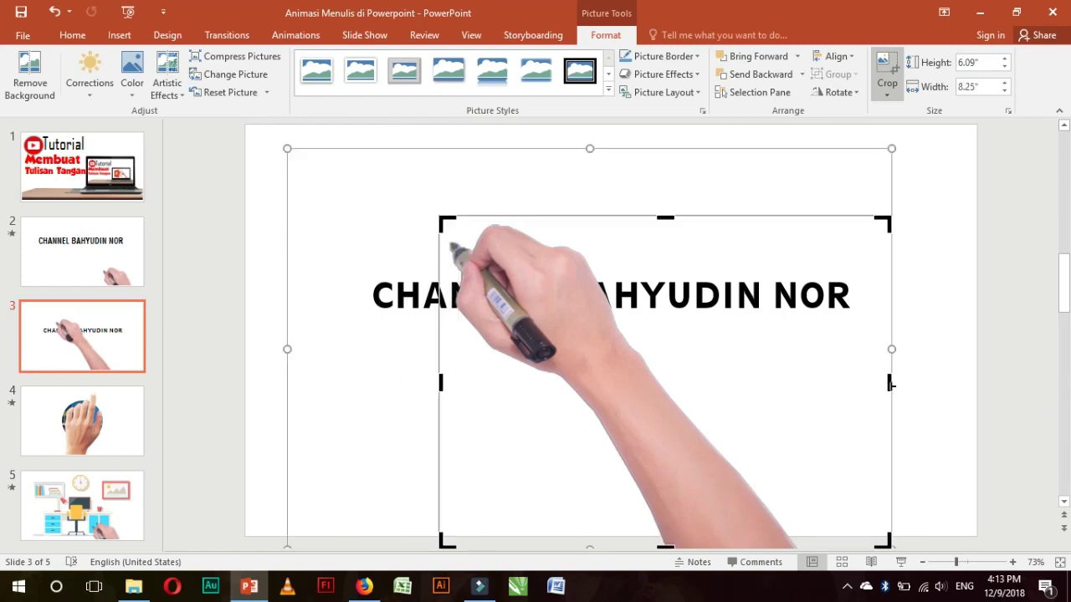
left_click_drag(891, 383, 798, 384)
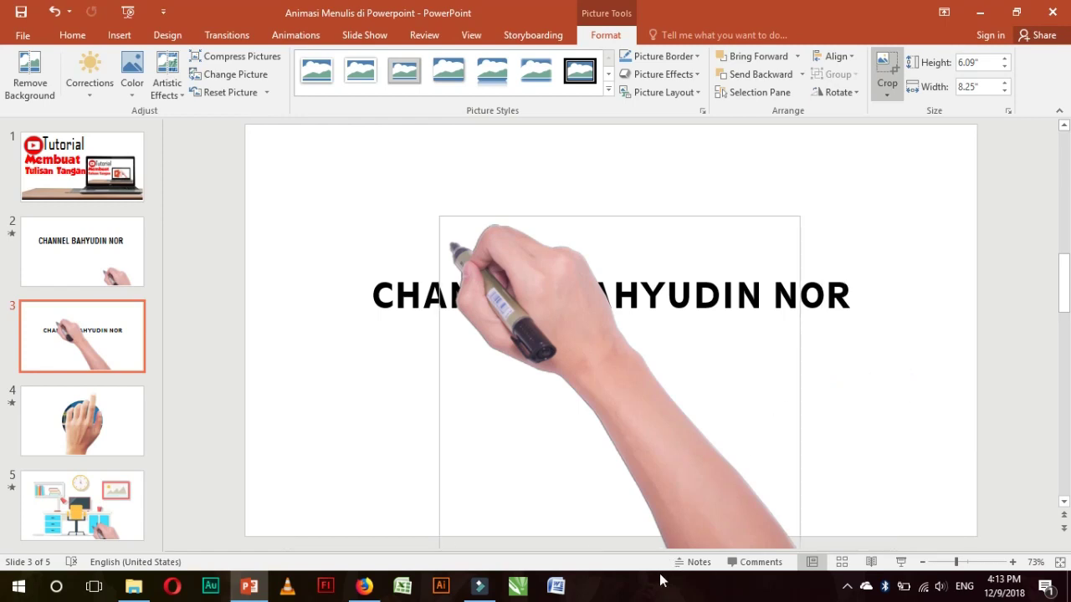
mouse_move(661, 580)
left_mouse_down()
mouse_move(627, 547)
mouse_move(632, 498)
left_mouse_up()
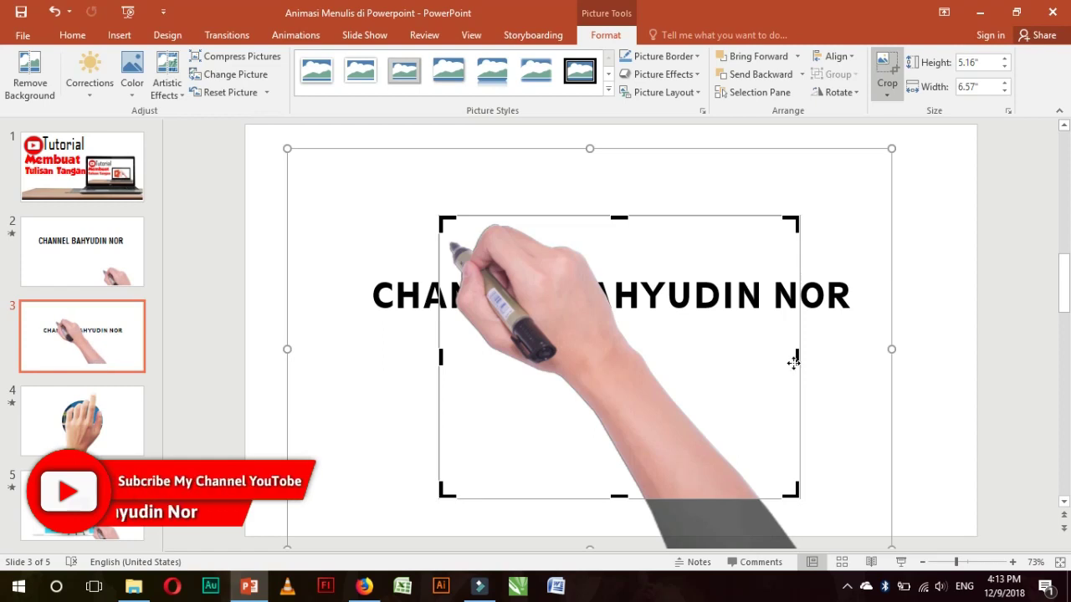
left_click_drag(789, 359, 758, 368)
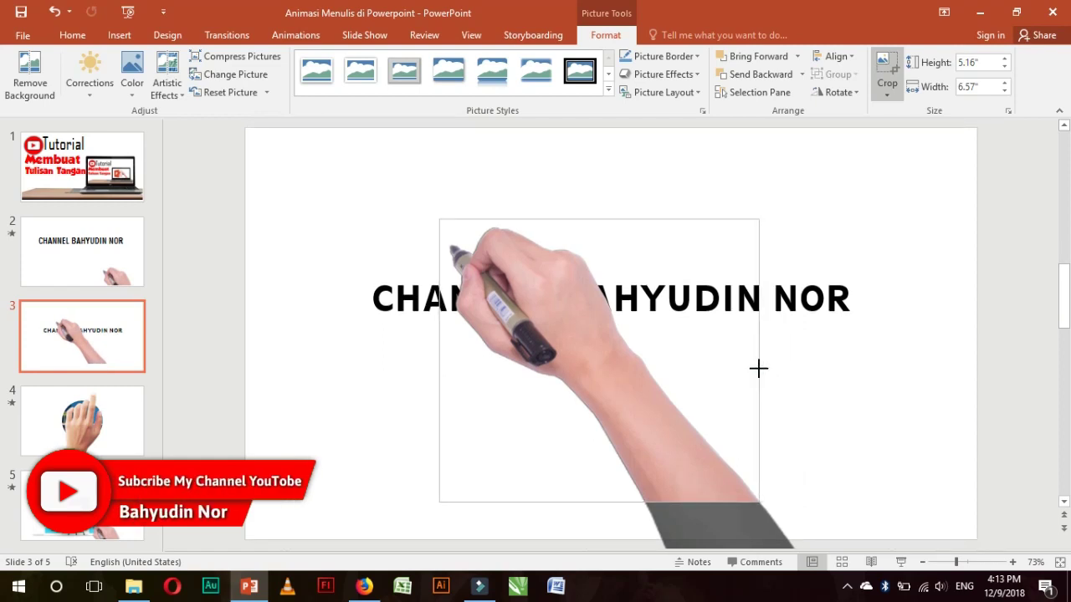
left_click(959, 355)
Move the cropped hand picture down-right, below the title.
left_click(584, 387)
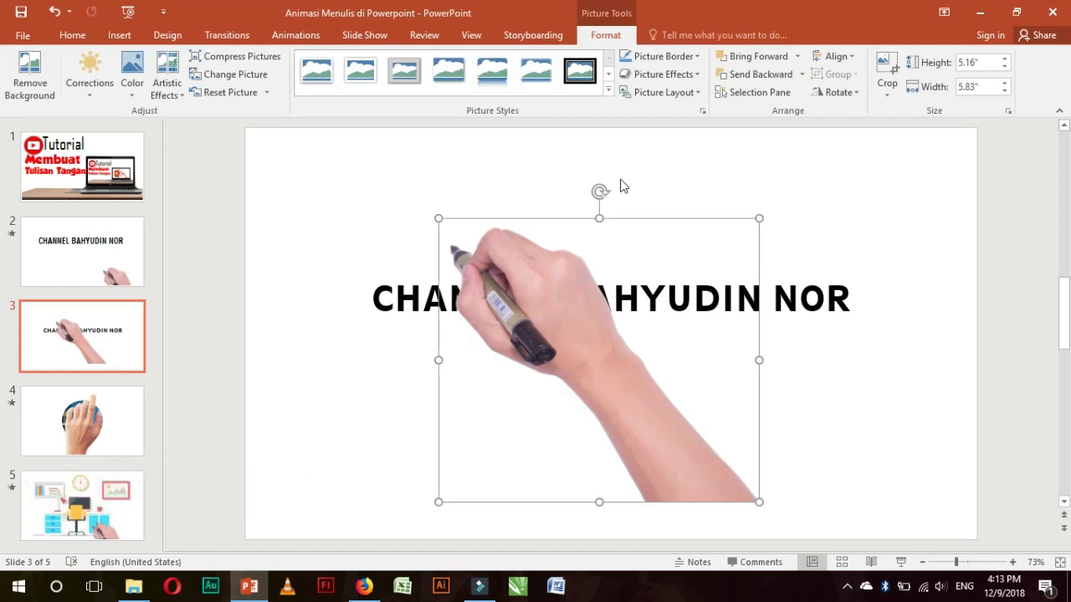
left_click_drag(557, 292, 711, 382)
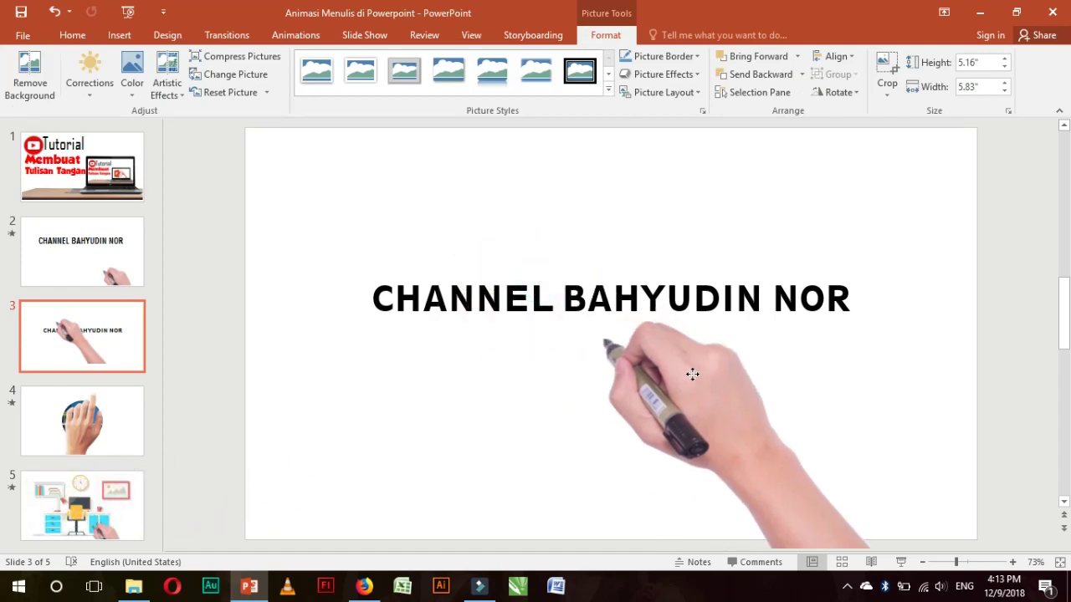
left_click(443, 289)
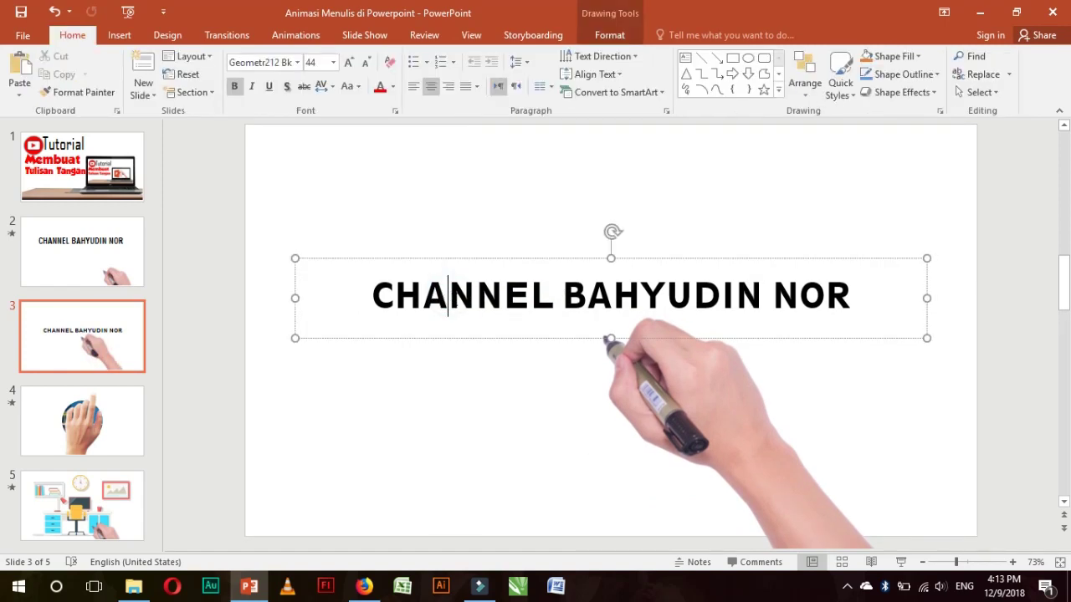
Give the CHANNEL BAHYUDIN NOR title a Fade entrance animation.
left_click(667, 433)
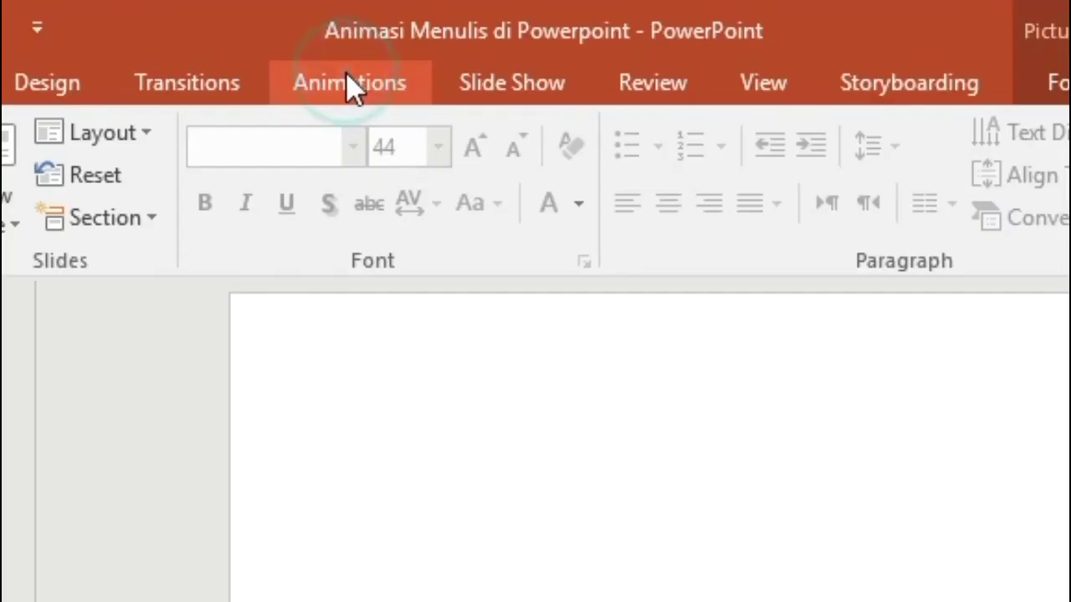
left_click(294, 33)
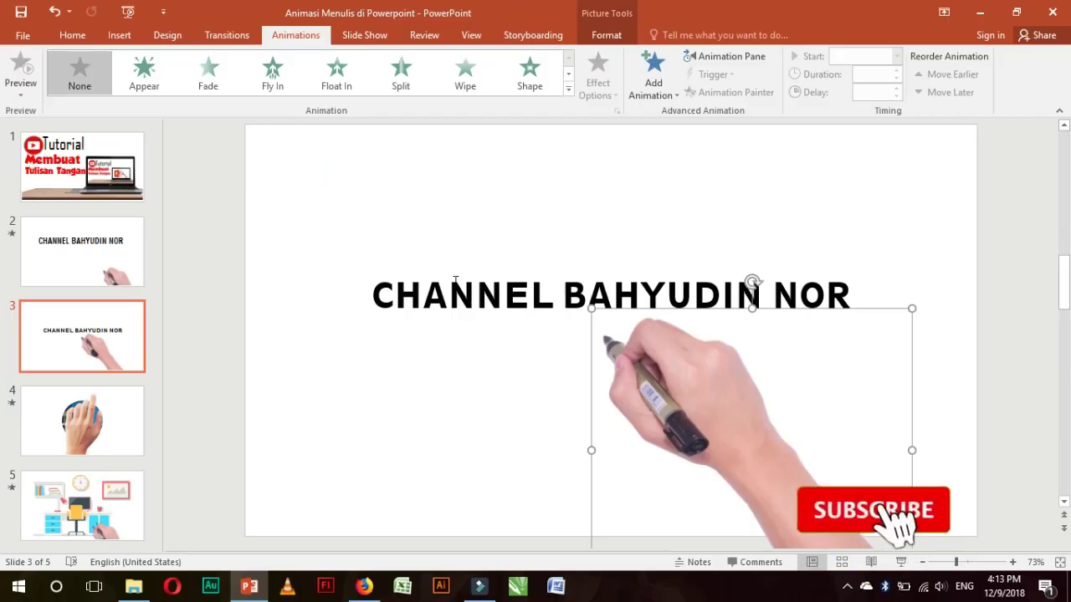
left_click(450, 295)
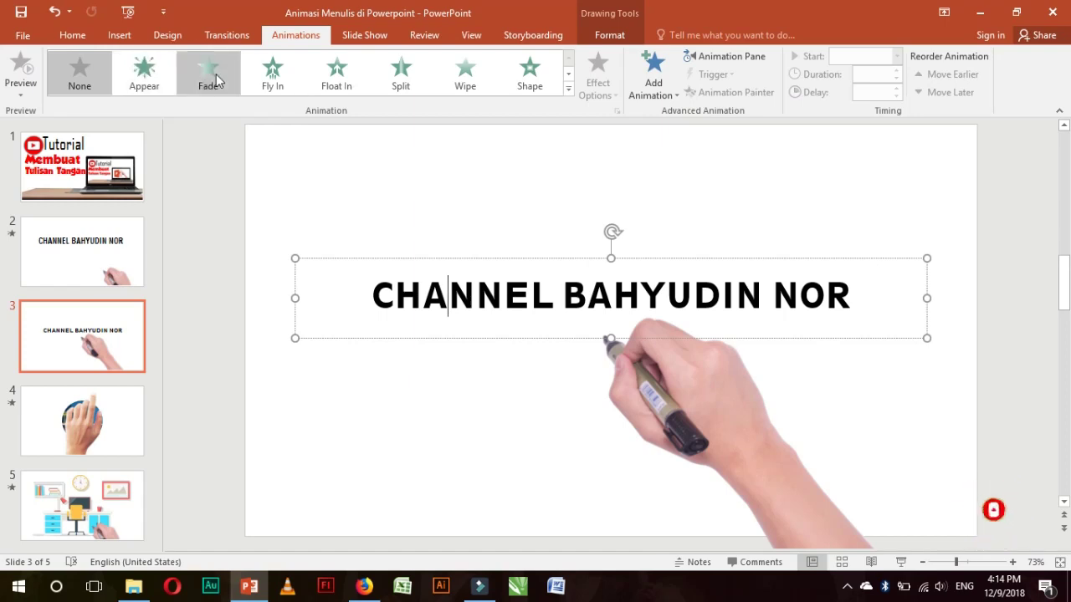
left_click(567, 92)
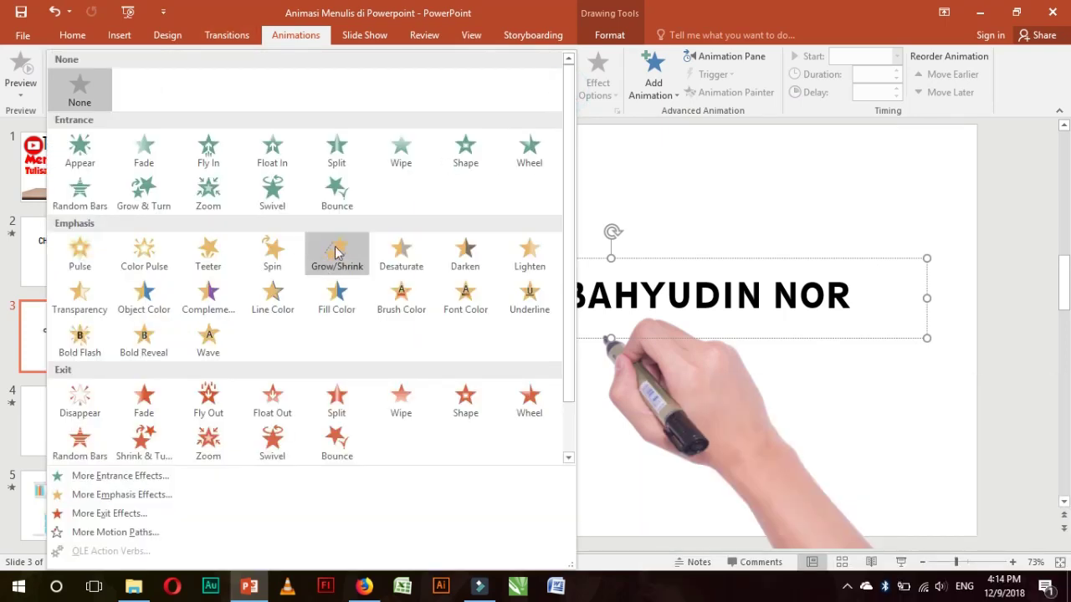
left_click(608, 169)
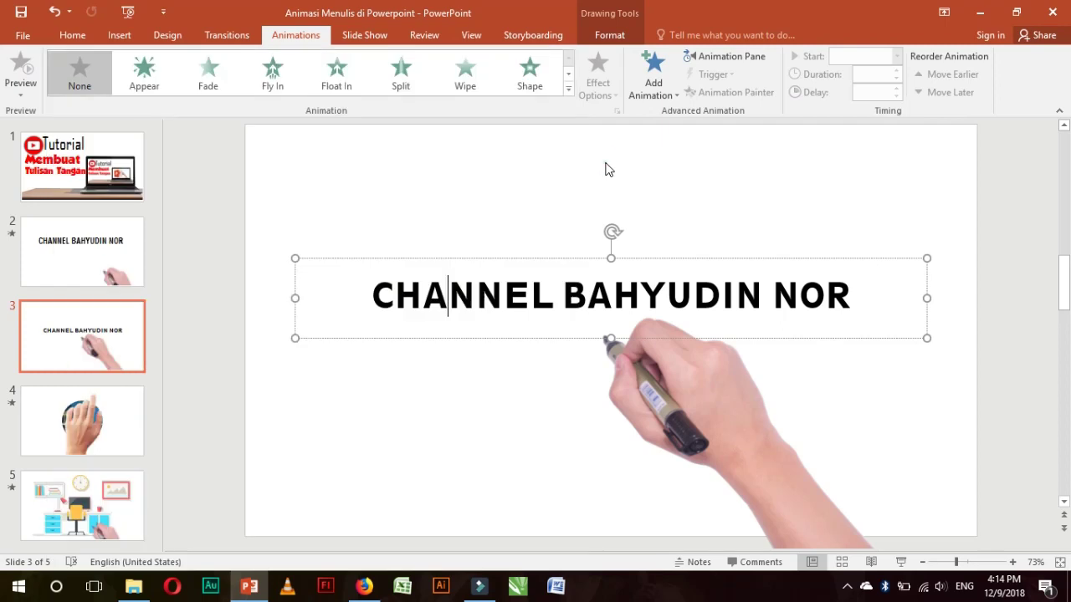
left_click(567, 91)
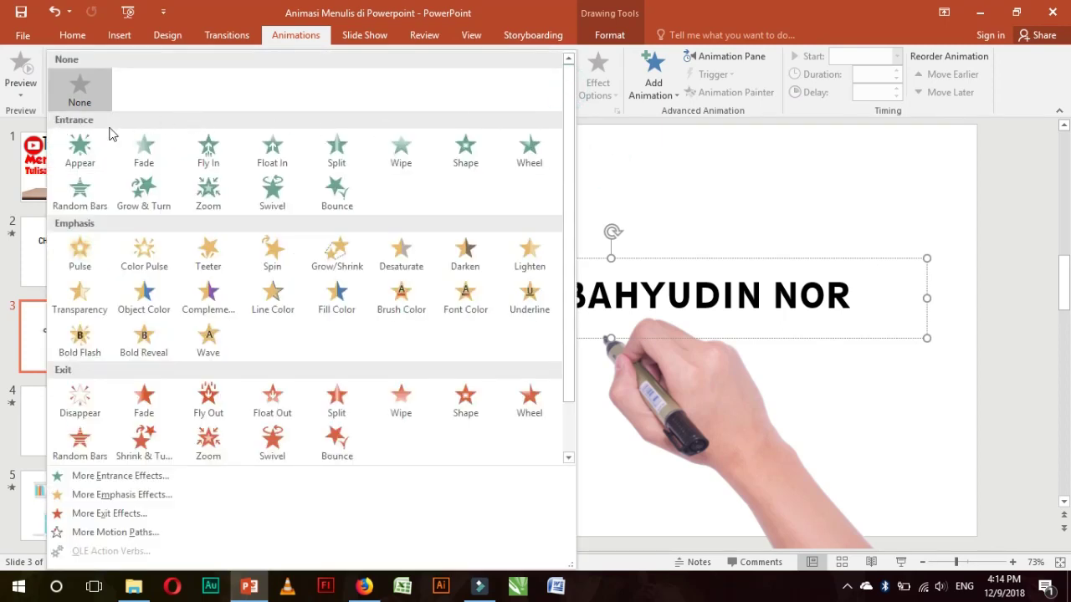
left_click(144, 157)
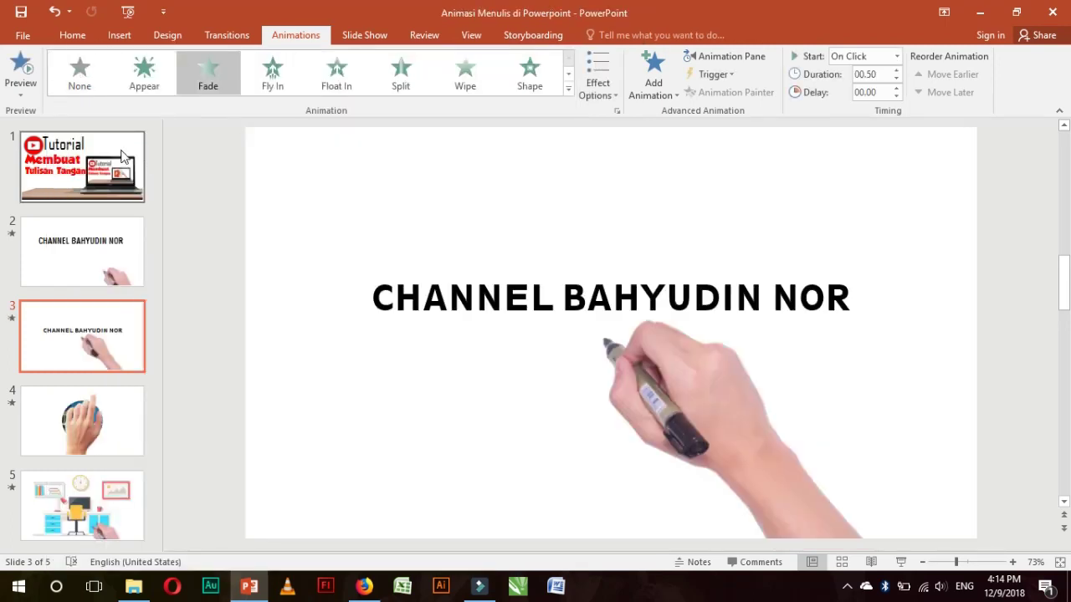
Inspect slide 2's title animation in the Animation Pane.
left_click(83, 238)
left_click(472, 269)
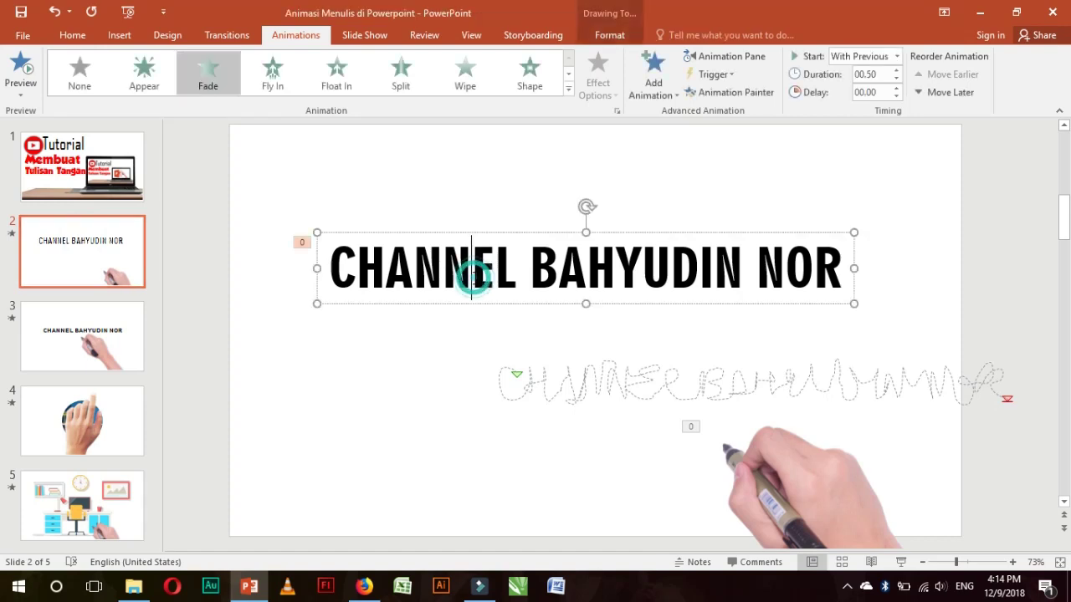
left_click(740, 60)
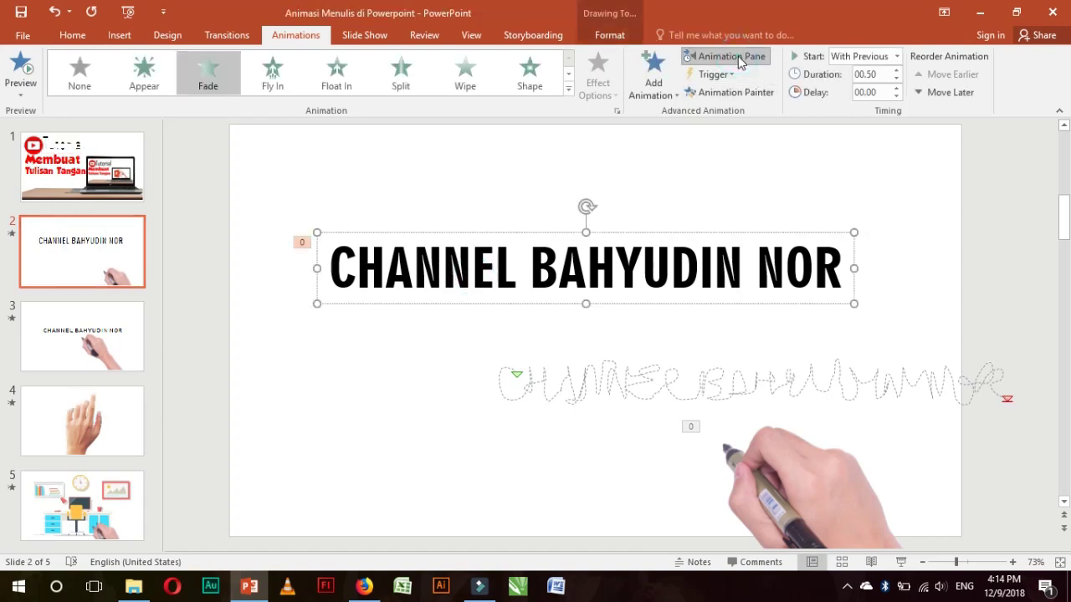
left_click(927, 186)
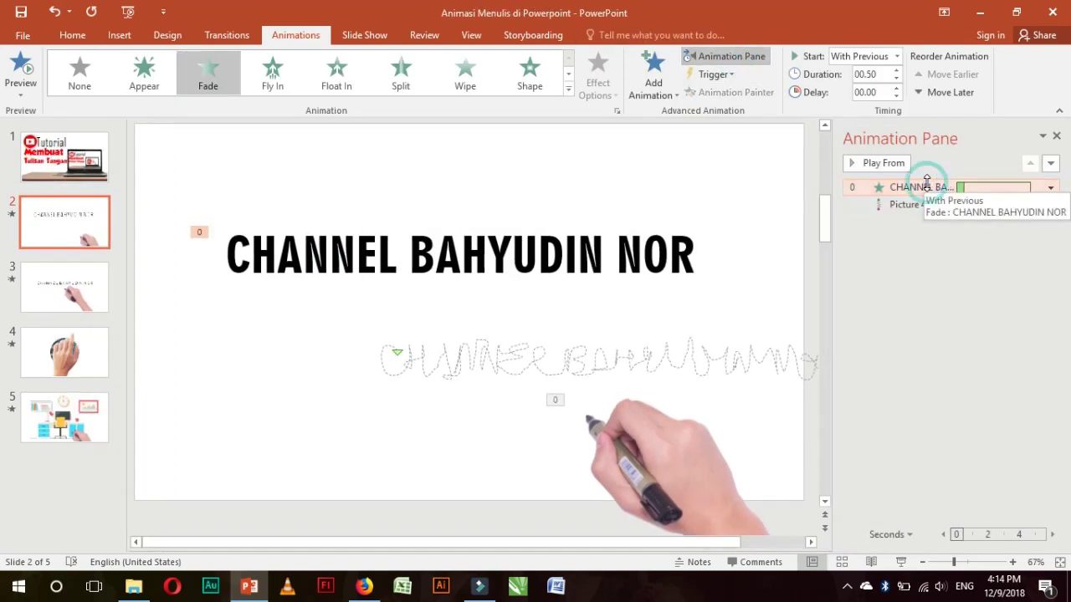
Back on slide 3, reopen the Animation Pane and make it narrower.
left_click(60, 278)
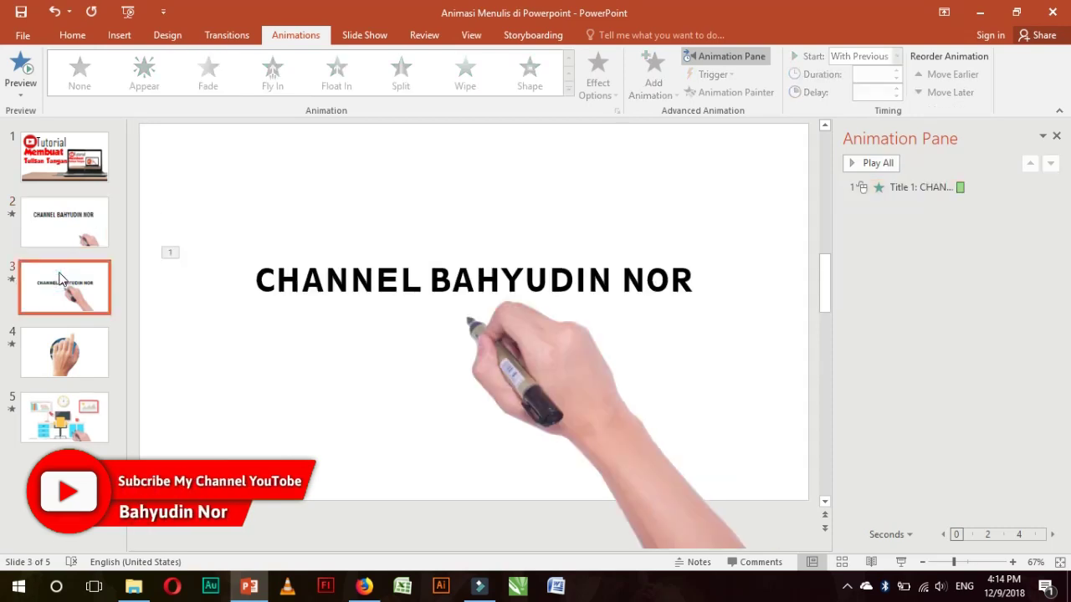
left_click(358, 270)
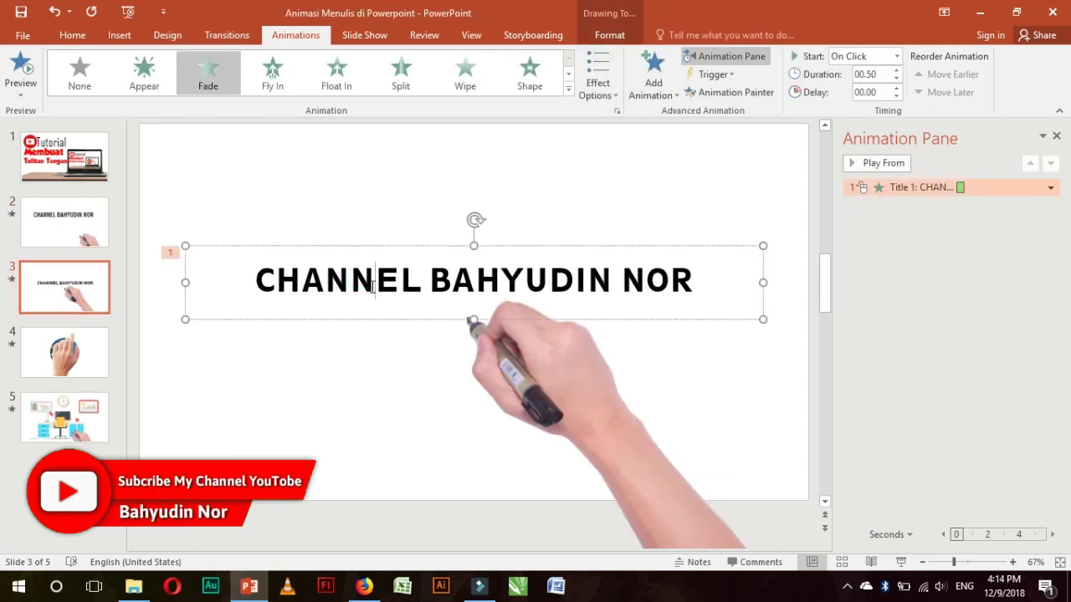
left_click(725, 56)
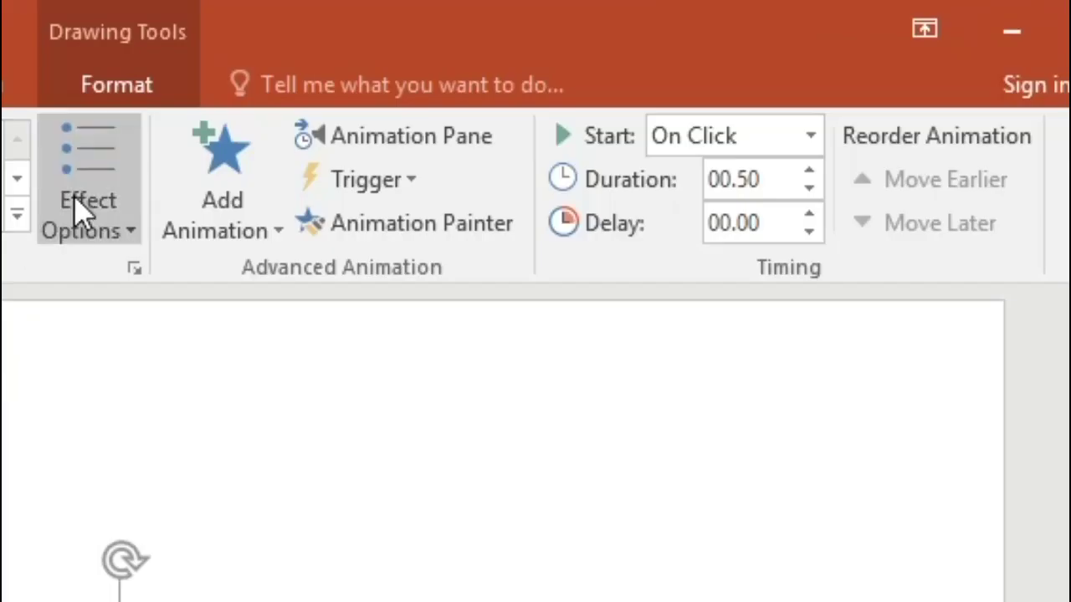
left_click(428, 140)
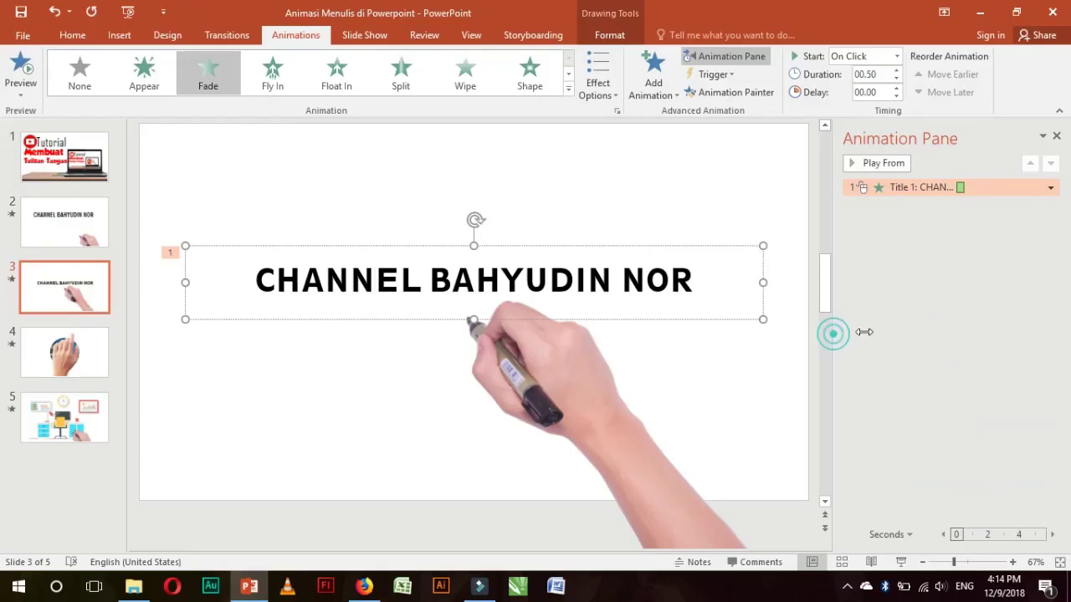
mouse_move(832, 333)
left_mouse_down()
mouse_move(1014, 300)
mouse_move(879, 316)
left_mouse_up()
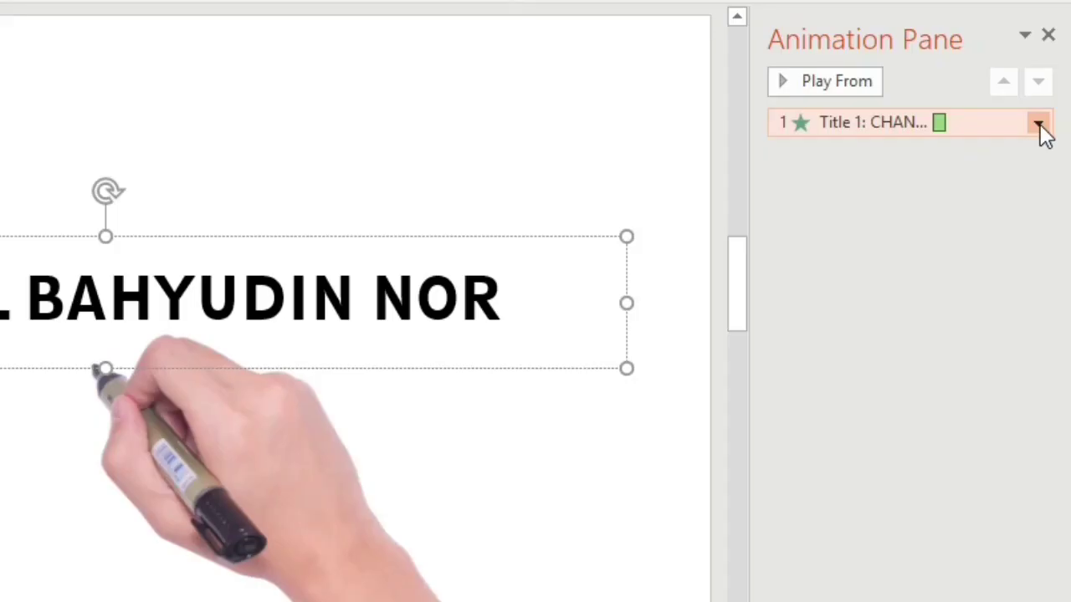
Set the title's Fade effect to animate text by letter, 10% delay between letters.
left_click(1044, 119)
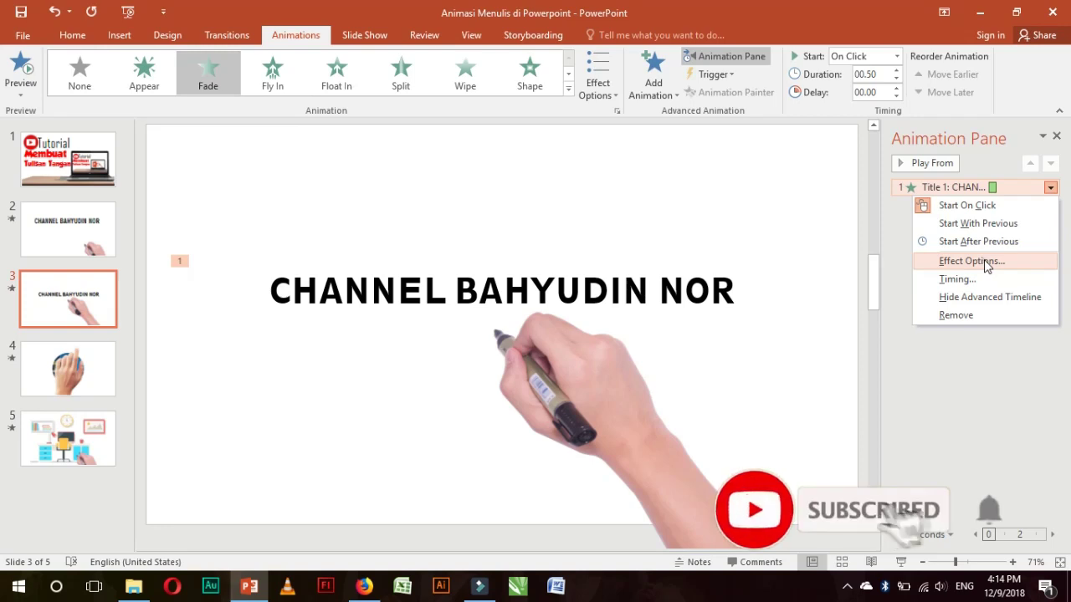
left_click(984, 261)
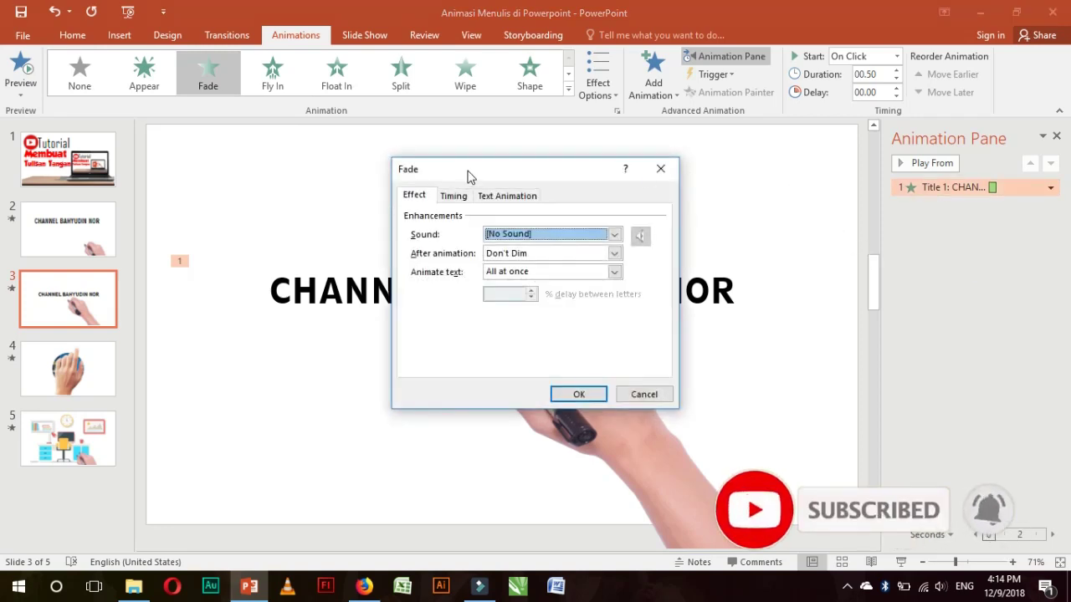
left_click_drag(468, 176, 727, 148)
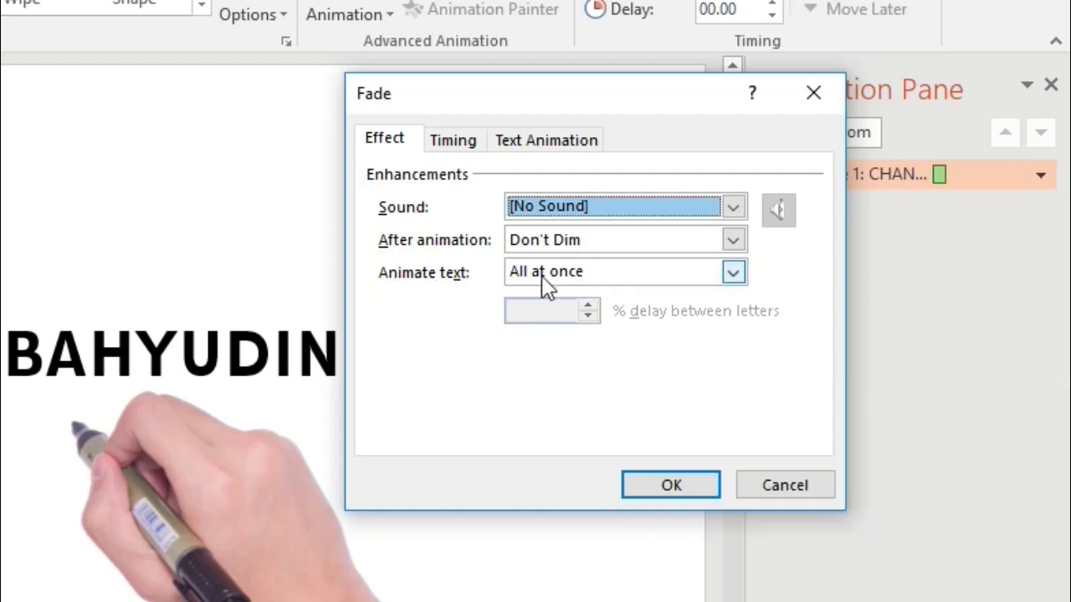
left_click(625, 276)
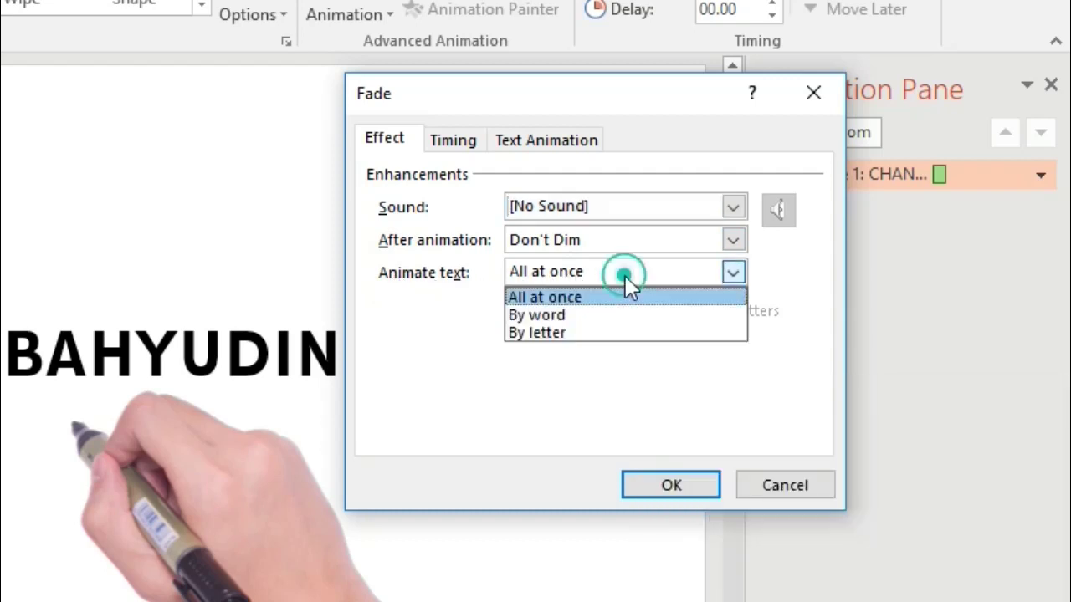
left_click(560, 333)
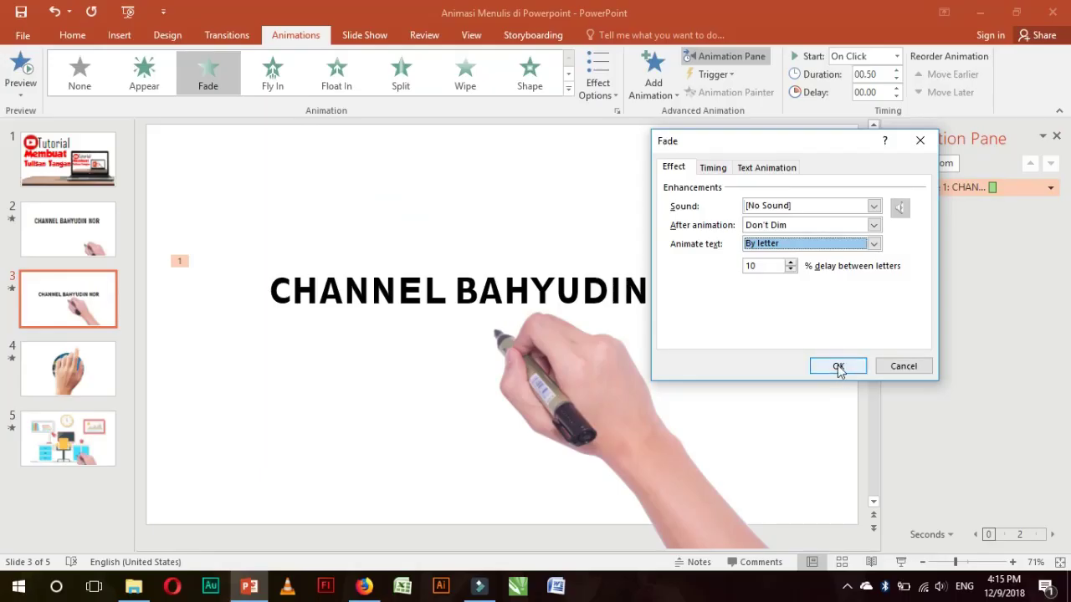
left_click(839, 369)
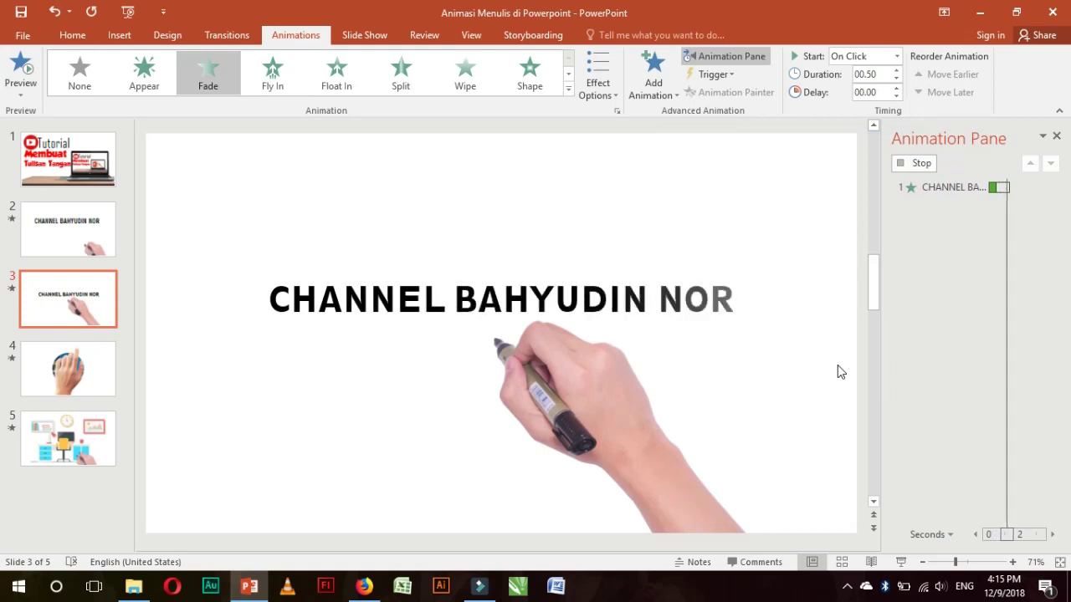
Stretch the title's fade to end at 2.5 seconds and preview it.
left_click(586, 276)
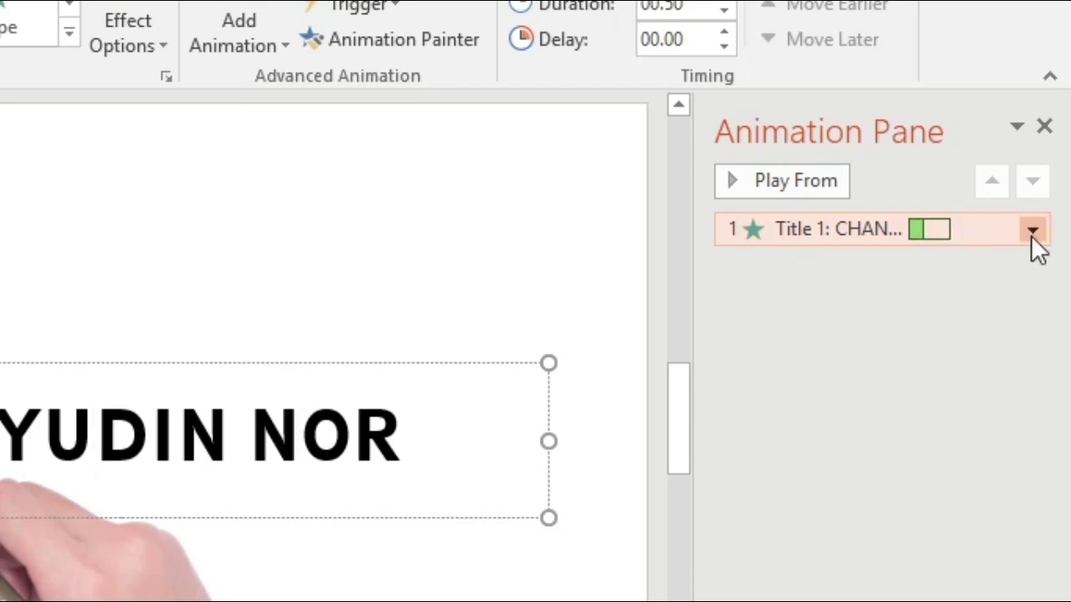
left_click_drag(951, 229, 1002, 240)
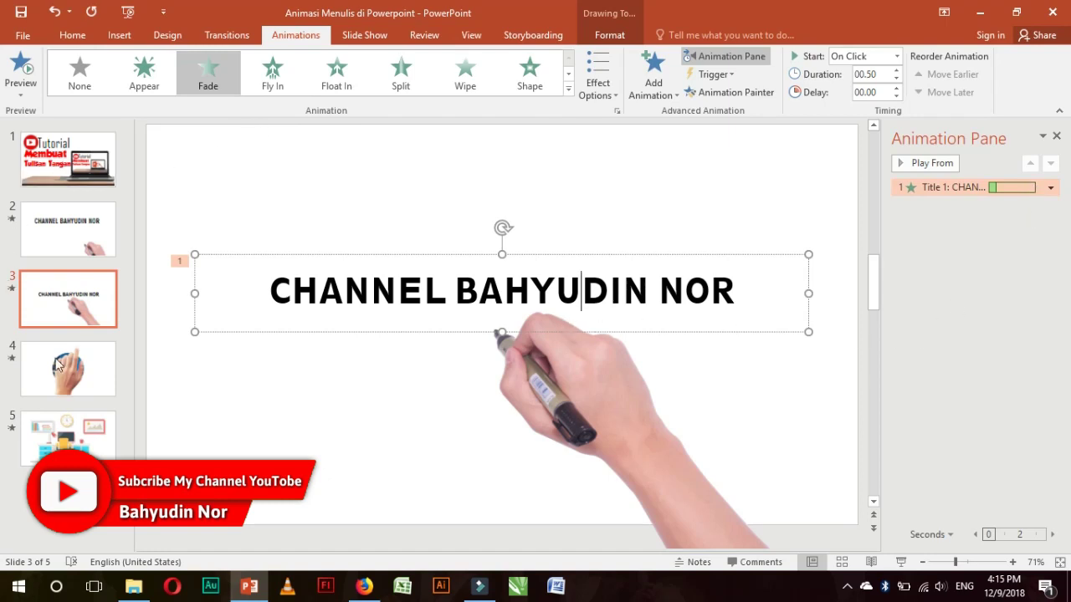
left_click(908, 164)
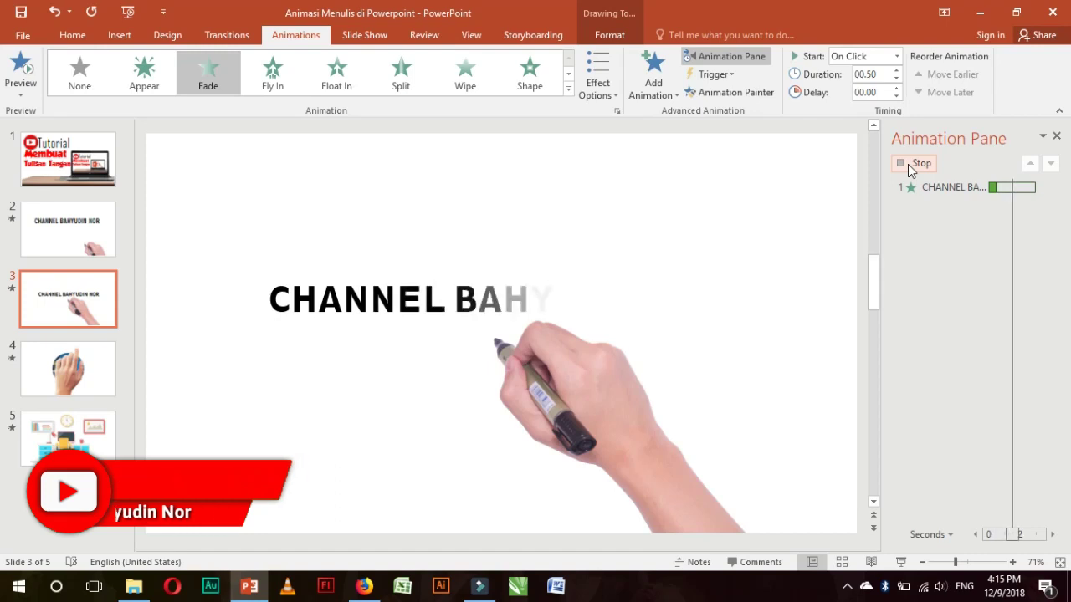
left_click(596, 192)
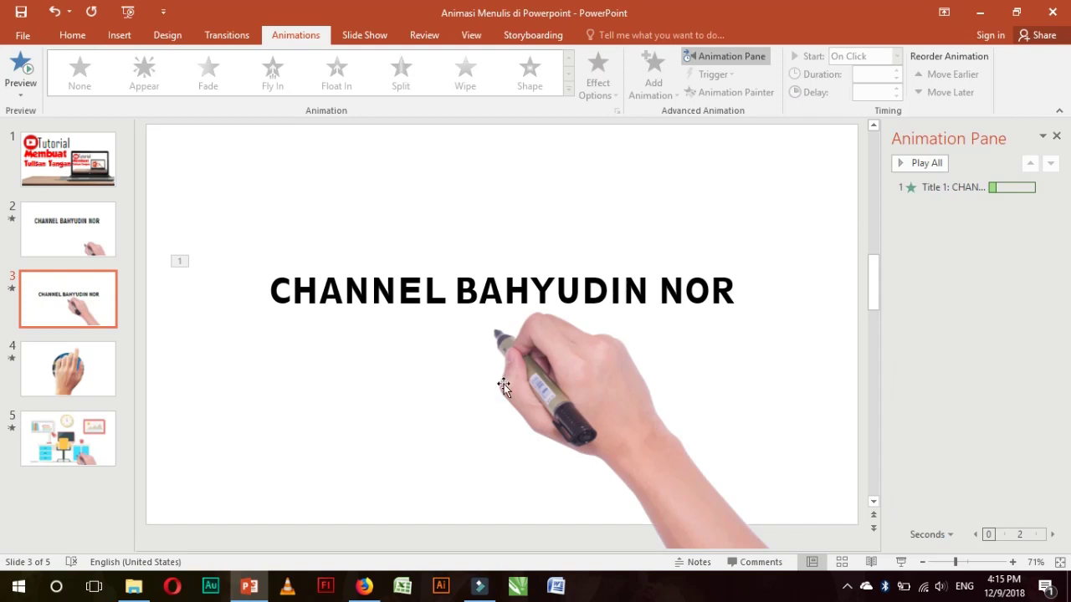
left_click(586, 382)
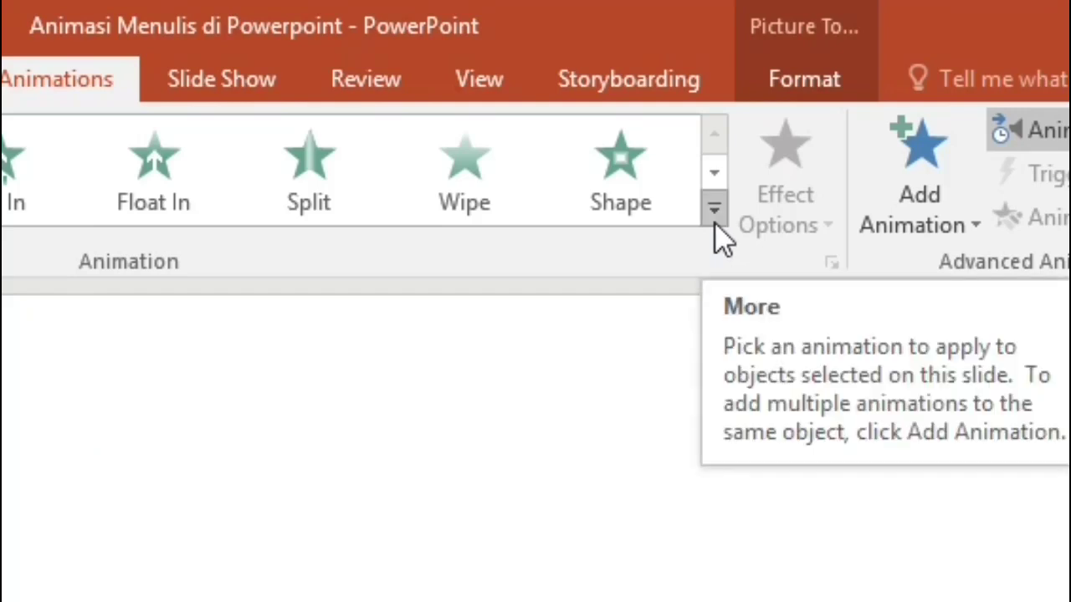
Expand the full animation gallery and scroll to the Motion Paths section.
left_click(716, 223)
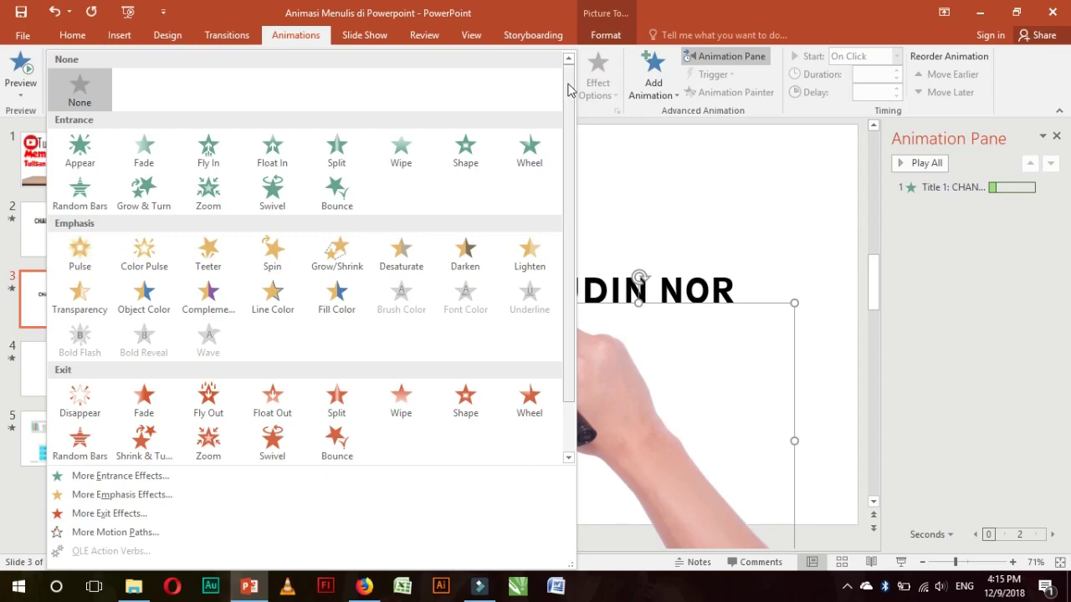
left_click_drag(569, 94, 565, 226)
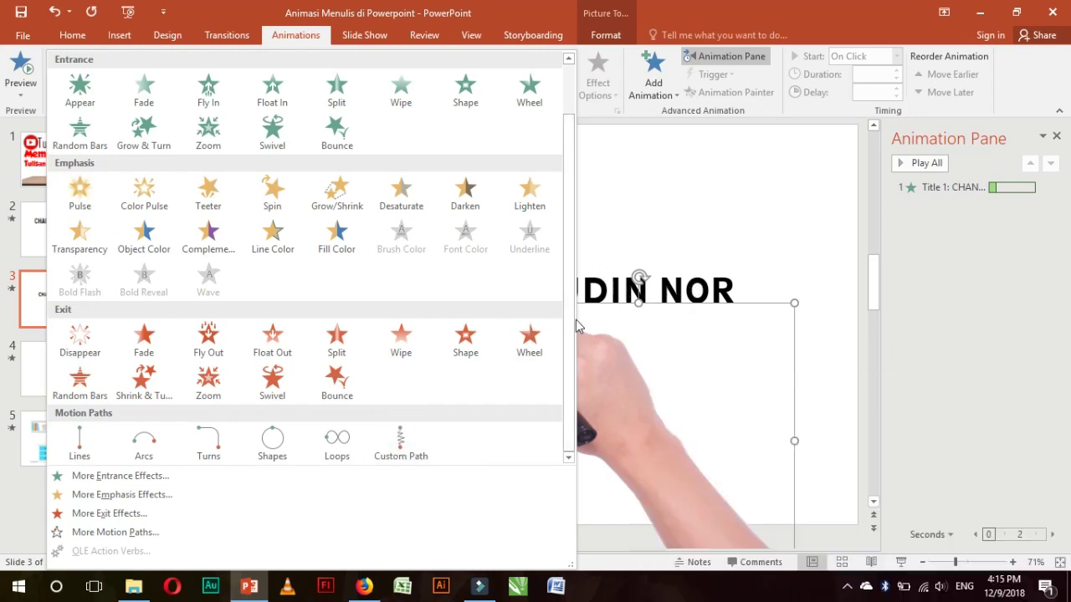
left_click(400, 447)
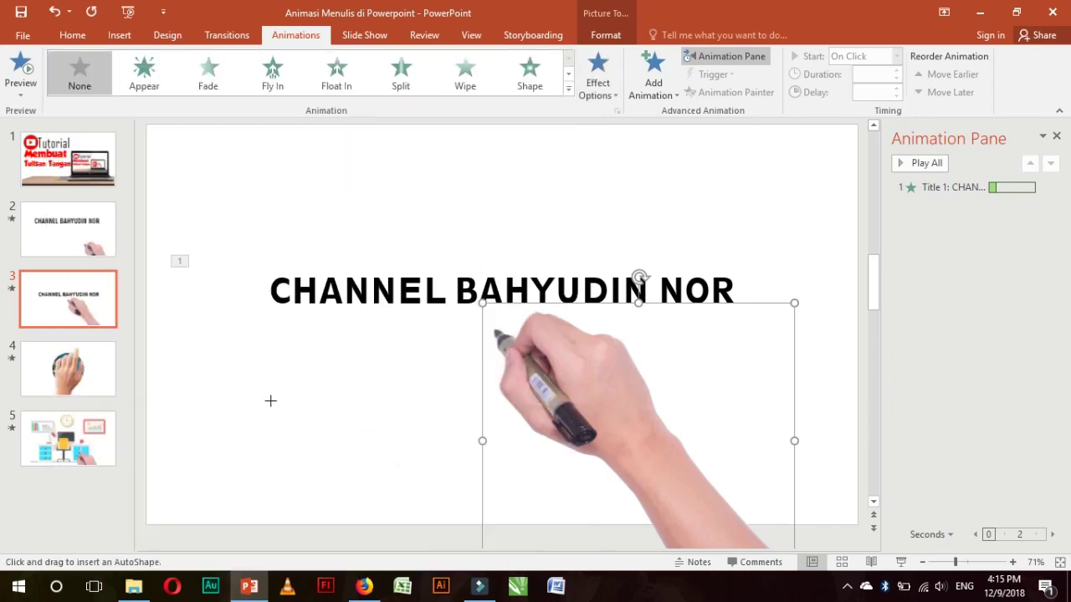
scroll(287, 265, "up", 3)
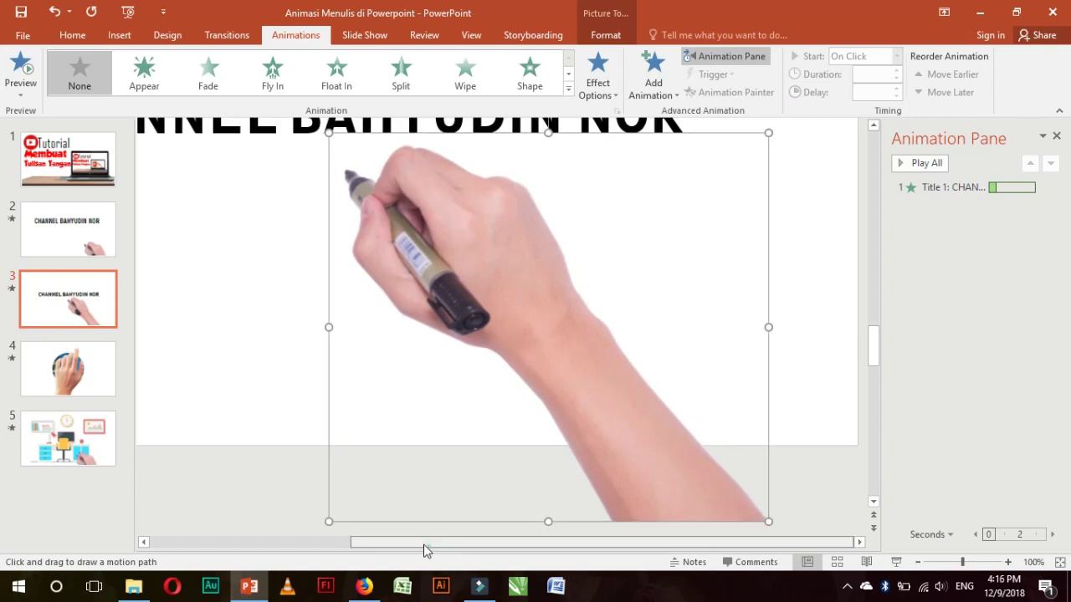
left_click_drag(436, 549, 345, 550)
scroll(251, 335, "up", 2)
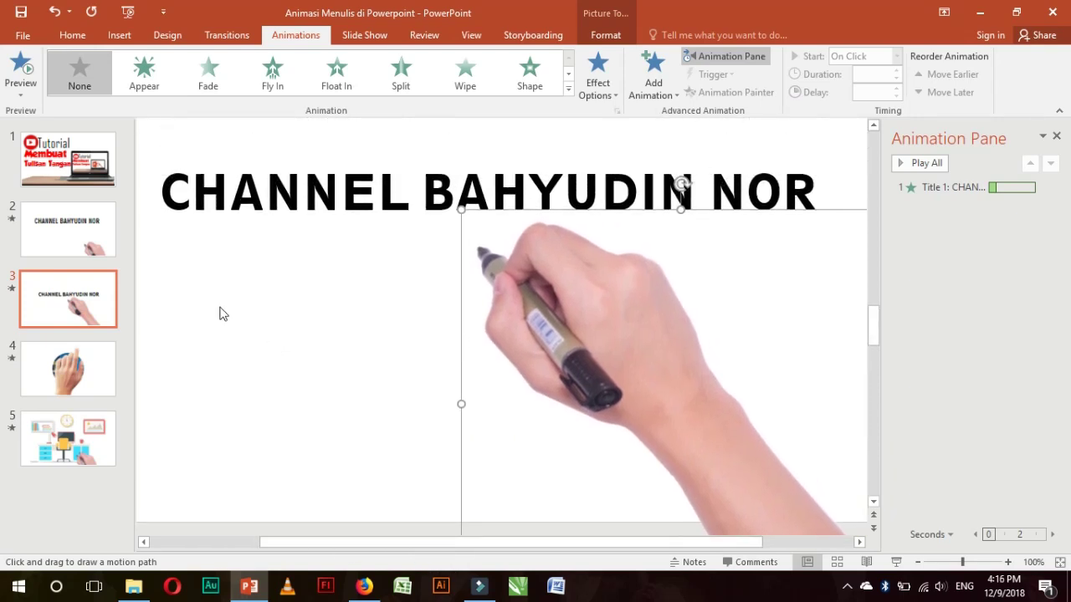
scroll(185, 276, "up", 1)
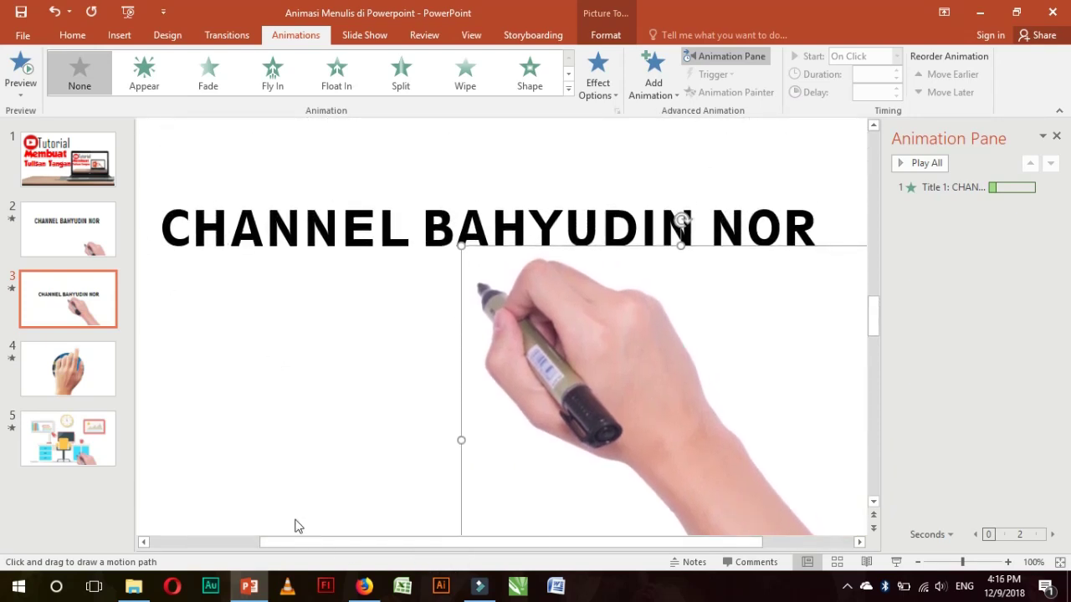
scroll(301, 527, "up", 2)
mouse_move(466, 548)
left_mouse_down()
mouse_move(390, 548)
mouse_move(415, 543)
left_mouse_up()
scroll(464, 485, "up", 2)
scroll(480, 485, "up", 1)
Widen the slide view by narrowing the side panes, then reopen the effects gallery.
mouse_move(882, 332)
left_mouse_down()
mouse_move(880, 299)
mouse_move(981, 309)
left_mouse_up()
left_click_drag(575, 539, 520, 542)
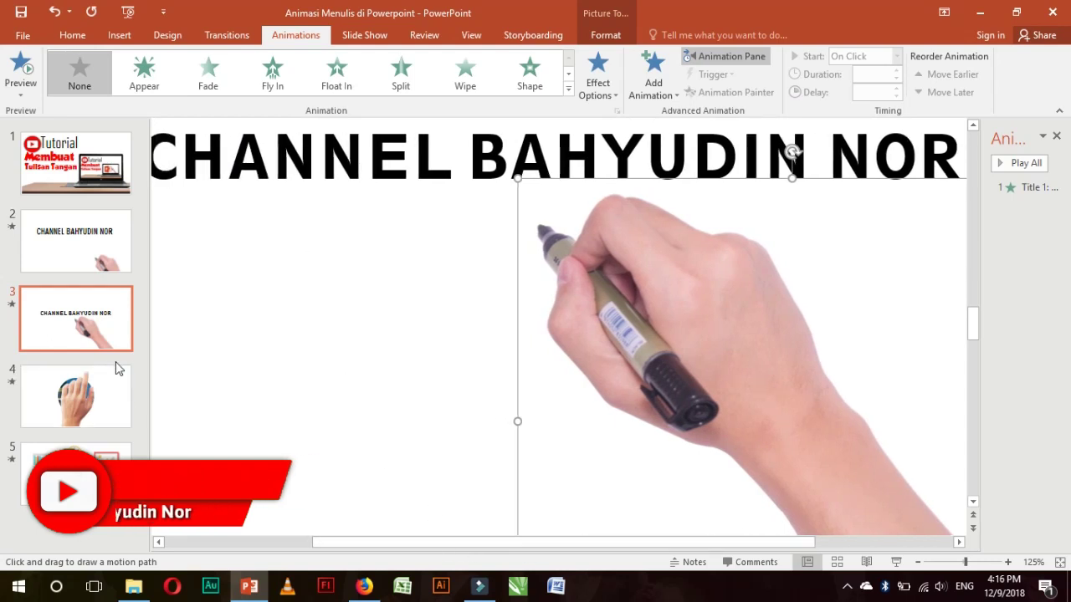
left_click_drag(147, 373, 130, 377)
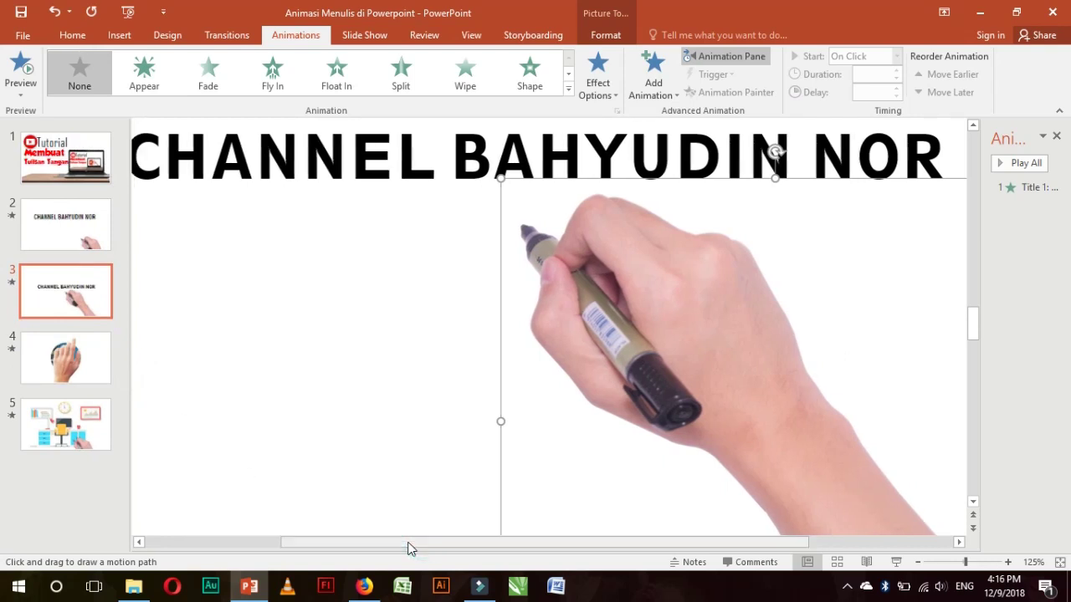
left_click_drag(421, 542, 410, 544)
scroll(397, 382, "up", 1)
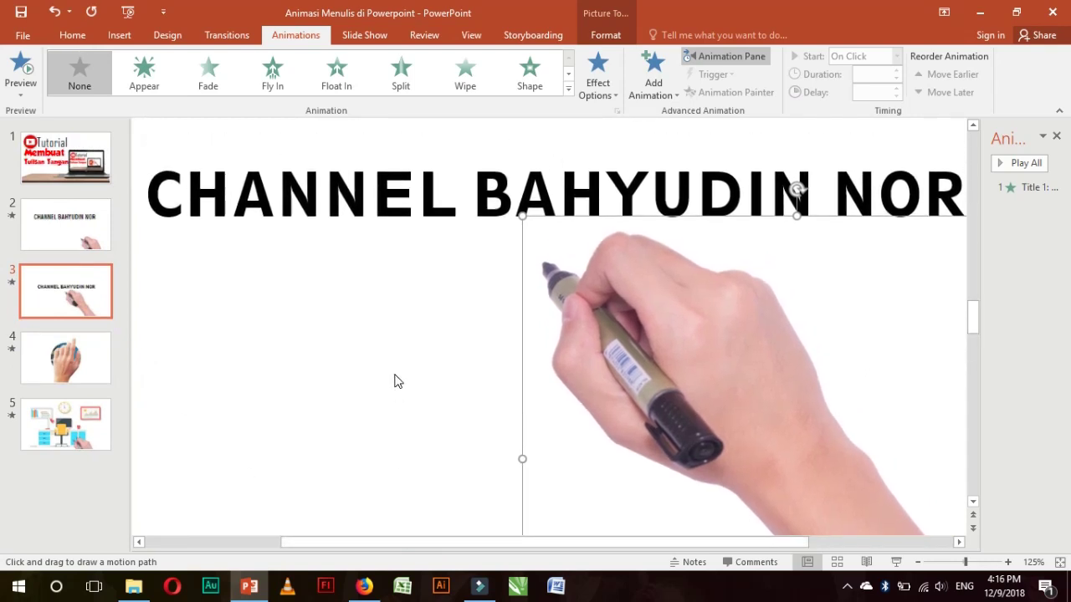
left_click(568, 88)
scroll(457, 382, "down", 1)
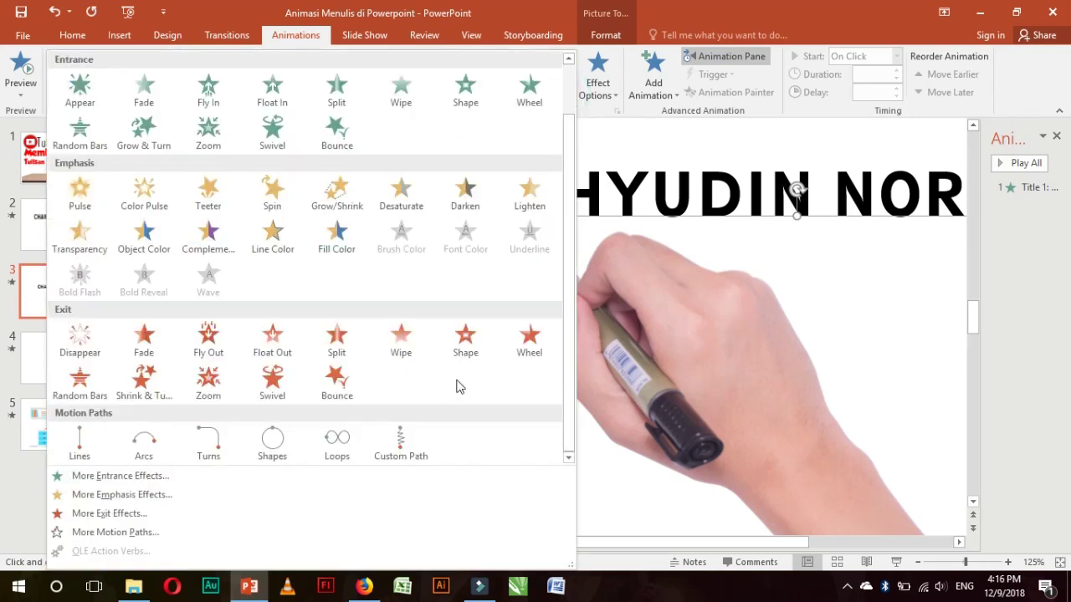
Draw a zigzag Custom Path motion for the hand across the CHANNEL BAHYUDIN NOR letters.
left_click(399, 443)
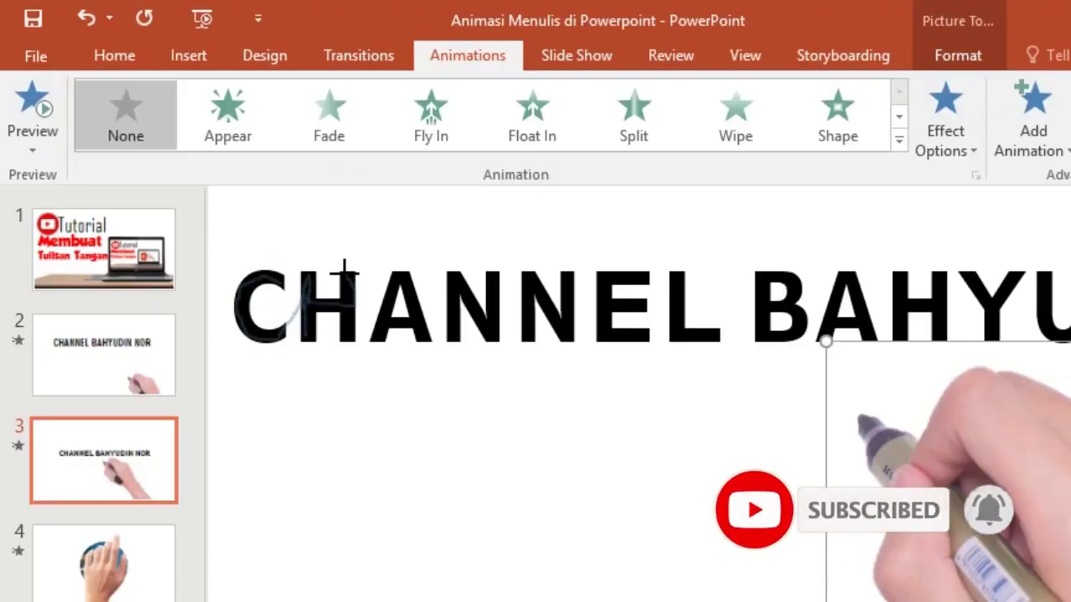
mouse_move(343, 272)
left_mouse_down()
mouse_move(341, 334)
mouse_move(385, 270)
mouse_move(409, 340)
mouse_move(443, 276)
mouse_move(504, 293)
mouse_move(531, 269)
mouse_move(542, 335)
mouse_move(557, 332)
mouse_move(564, 271)
mouse_move(620, 310)
mouse_move(585, 317)
mouse_move(657, 334)
mouse_move(684, 263)
mouse_move(667, 329)
mouse_move(722, 335)
mouse_move(753, 281)
left_mouse_up()
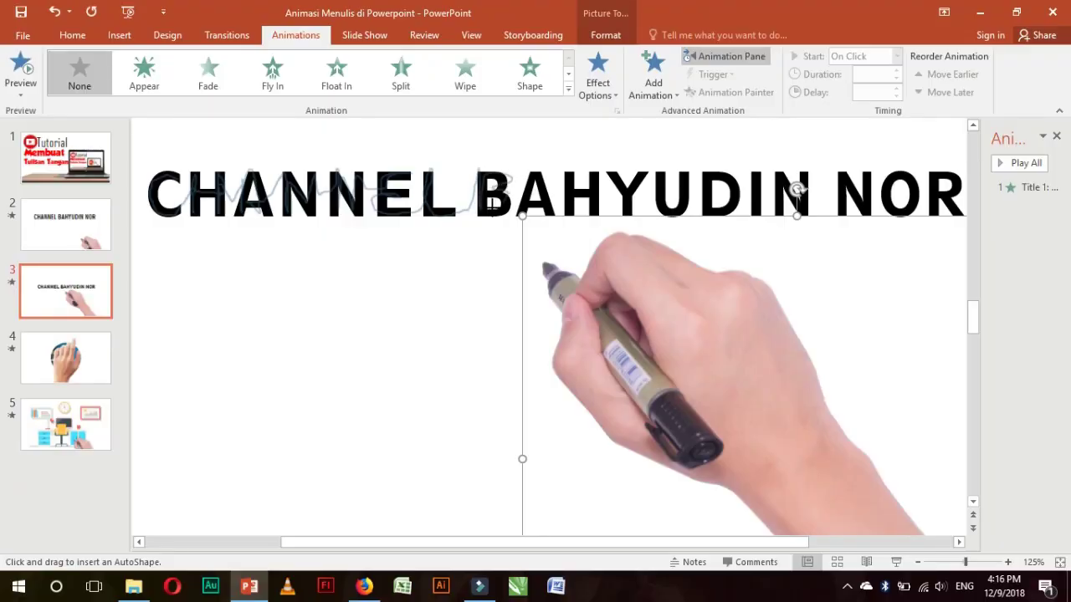
mouse_move(544, 200)
left_mouse_down()
mouse_move(523, 196)
mouse_move(561, 195)
mouse_move(566, 183)
left_mouse_up()
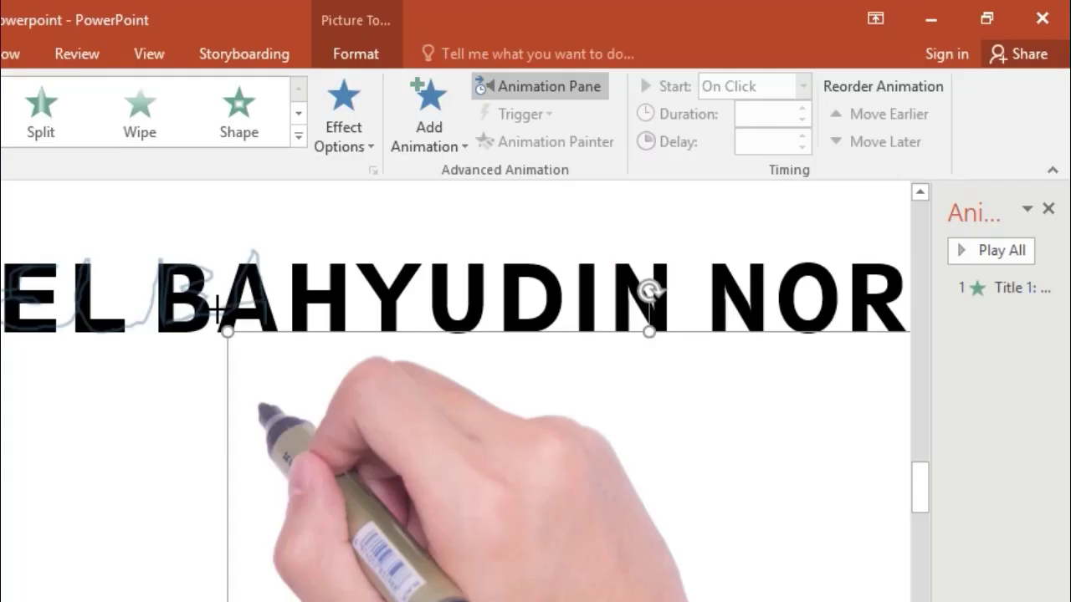
mouse_move(296, 280)
left_mouse_down()
mouse_move(353, 276)
mouse_move(339, 309)
mouse_move(397, 268)
left_mouse_up()
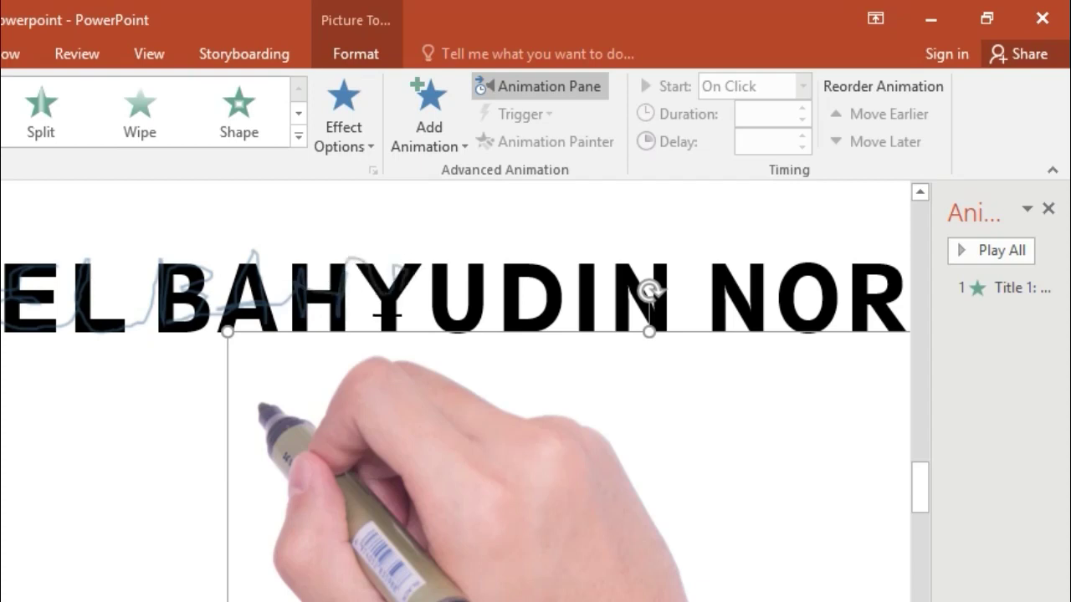
mouse_move(389, 316)
left_mouse_down()
mouse_move(451, 280)
mouse_move(476, 312)
mouse_move(485, 299)
left_mouse_up()
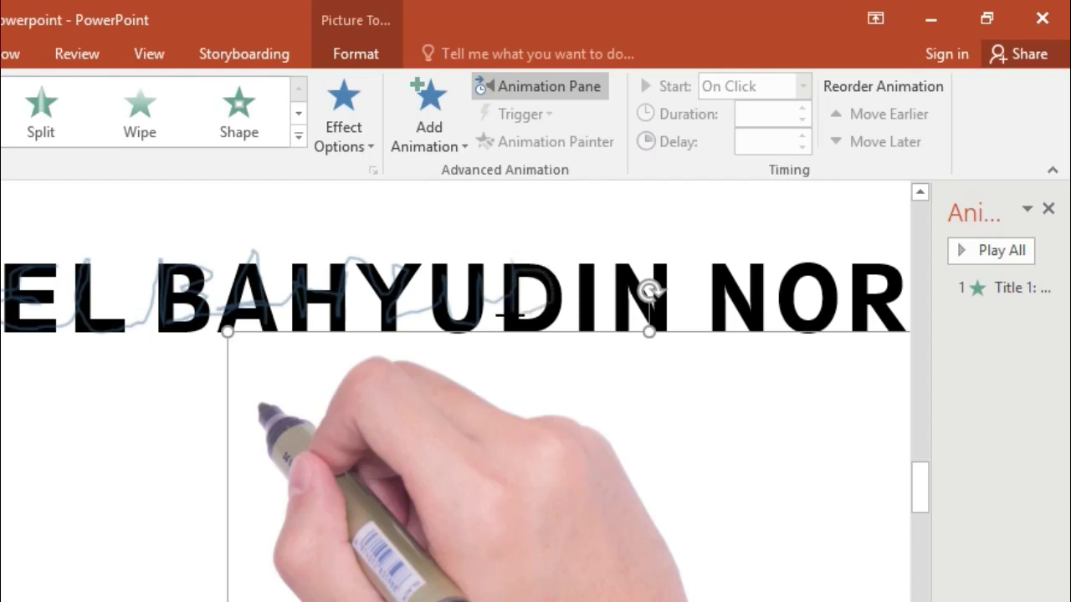
mouse_move(517, 307)
left_mouse_down()
mouse_move(601, 326)
mouse_move(585, 255)
mouse_move(597, 305)
mouse_move(657, 315)
mouse_move(665, 272)
mouse_move(719, 332)
mouse_move(775, 268)
mouse_move(831, 342)
mouse_move(883, 186)
left_mouse_up()
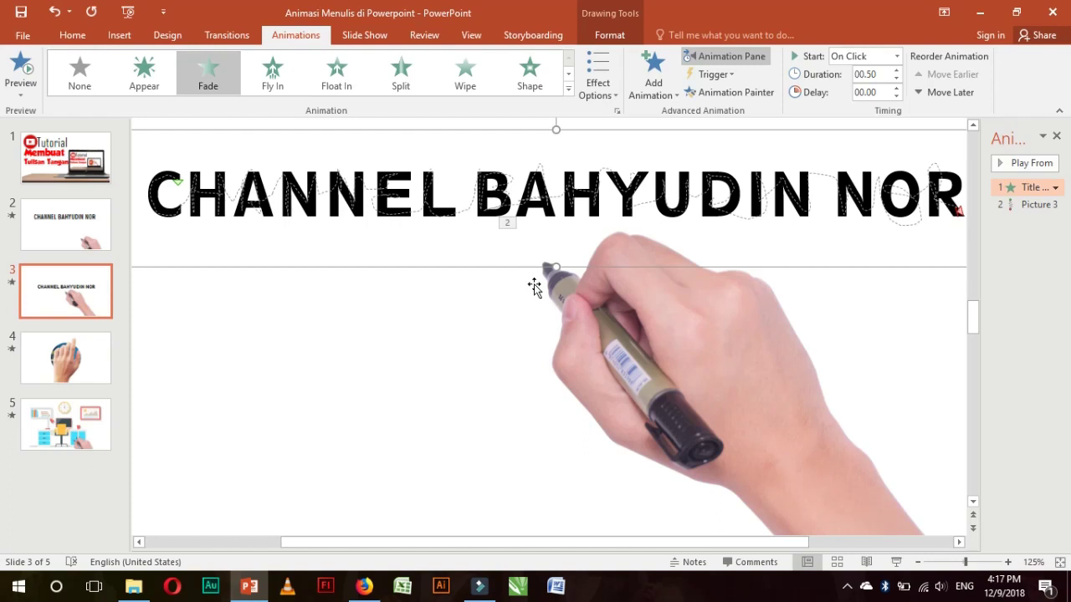
scroll(372, 303, "down", 5)
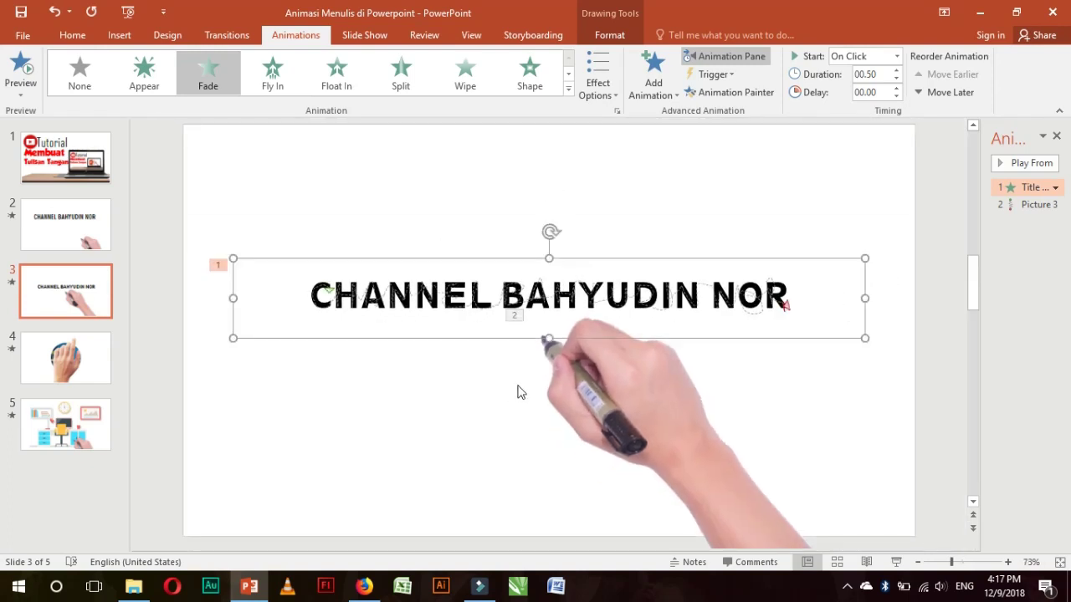
scroll(516, 390, "down", 2)
scroll(522, 318, "down", 1)
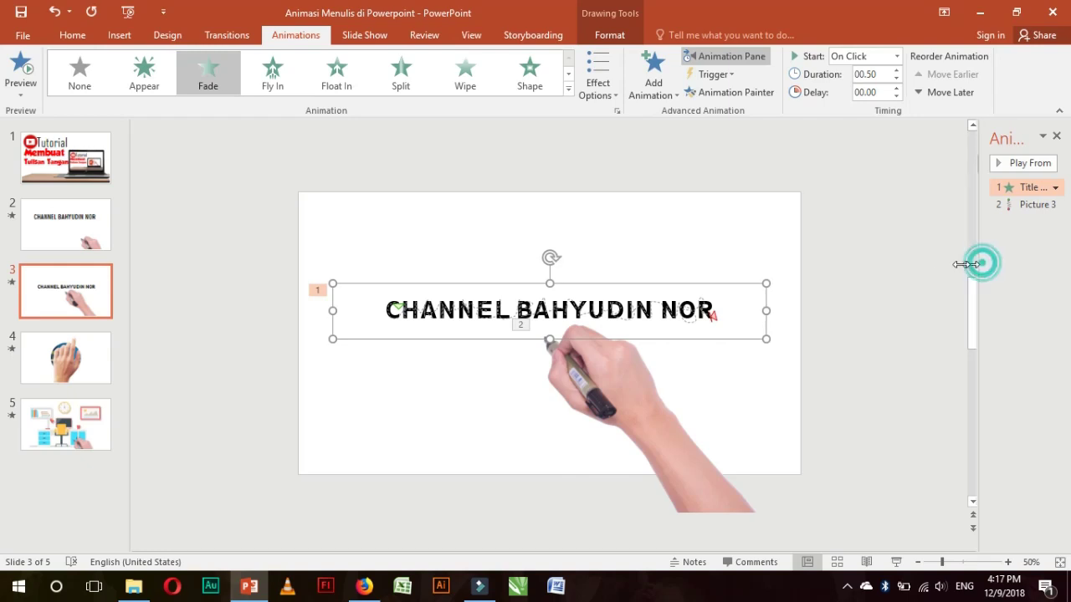
Widen the Animation Pane and set Picture 3's motion path duration to 03.00 seconds.
left_click_drag(980, 260, 845, 281)
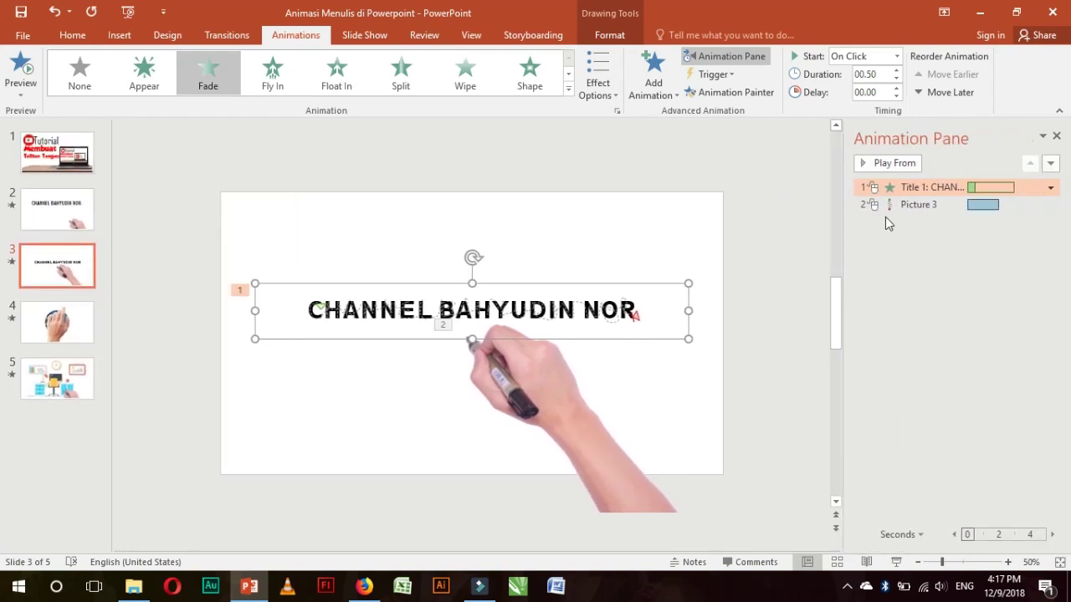
left_click(985, 205)
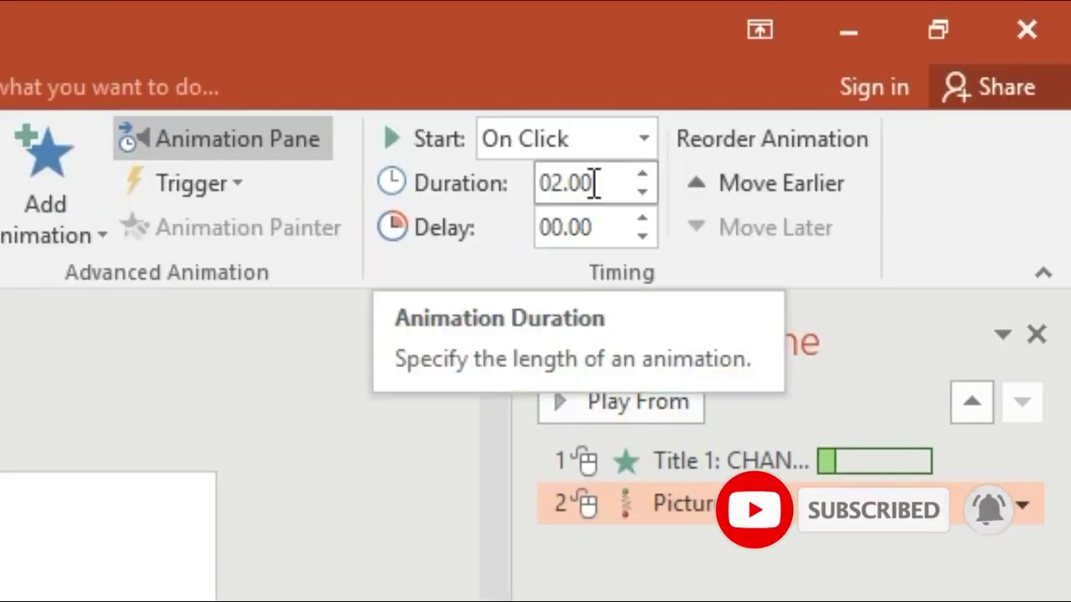
left_click(641, 174)
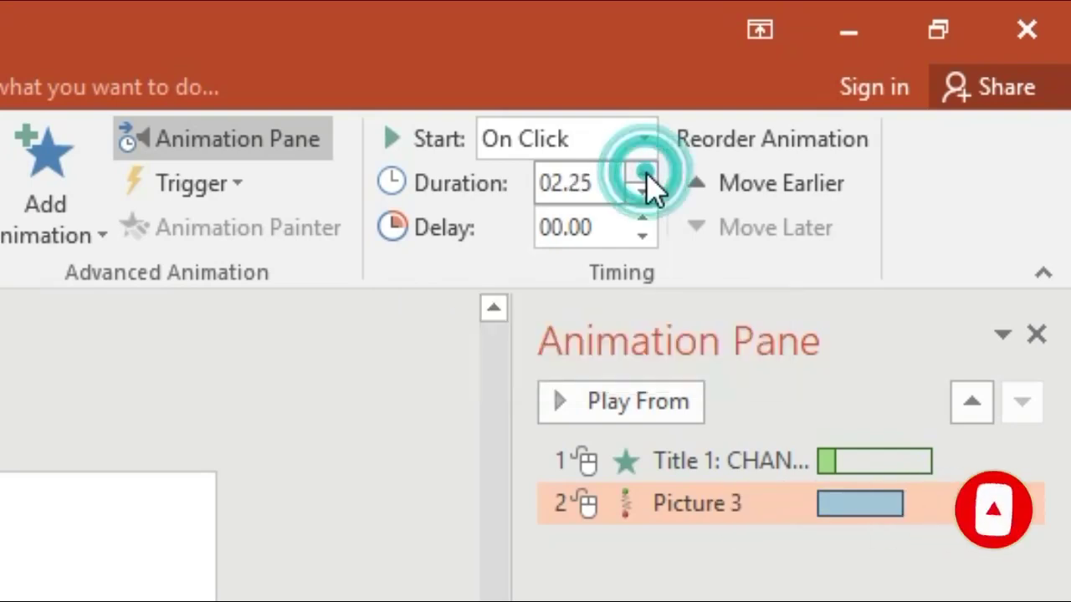
left_click(641, 174)
left_click(642, 174)
left_click(642, 174)
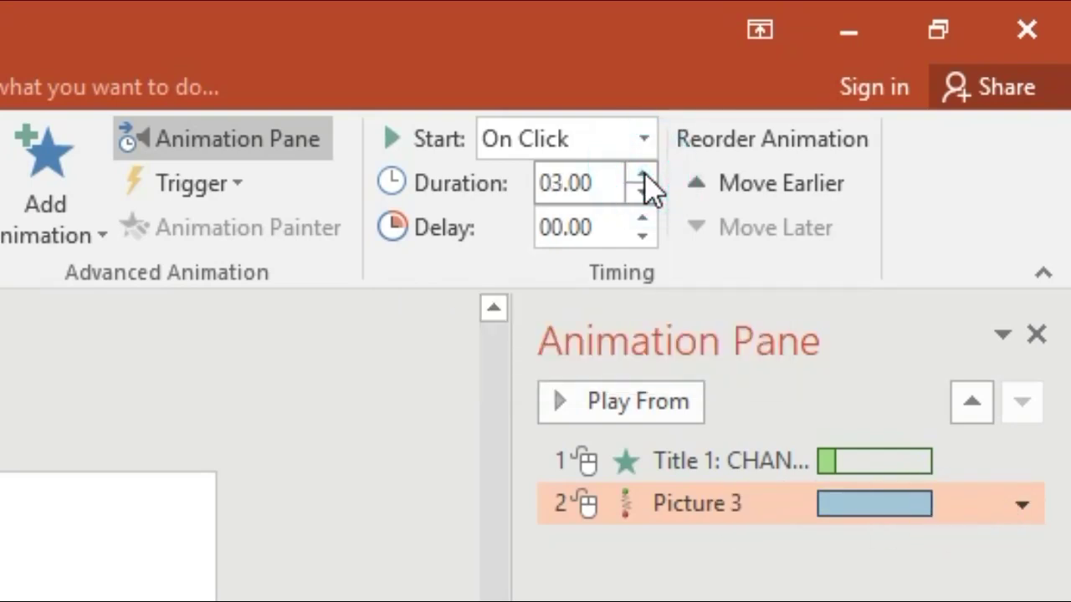
left_click(642, 174)
left_click(641, 192)
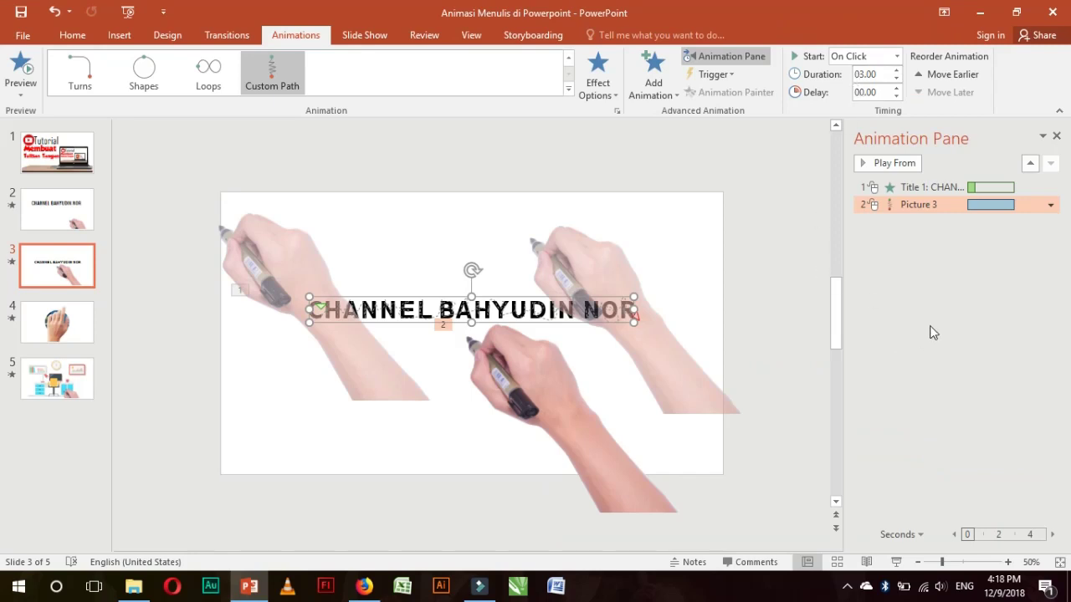
Set the title's Fade animation to start After Previous.
left_click(933, 186)
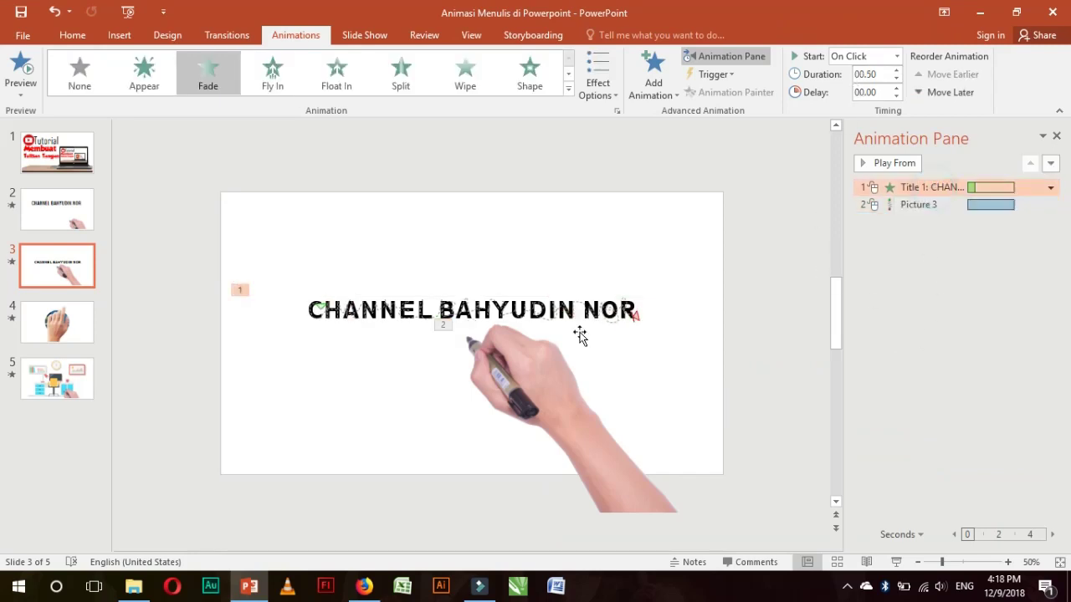
left_click(898, 56)
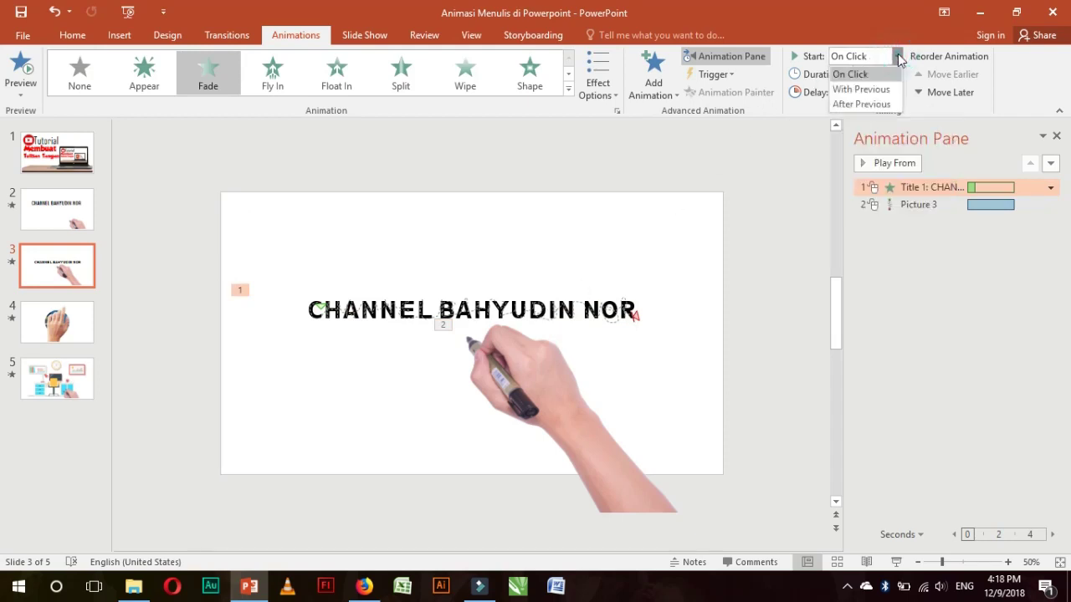
left_click(872, 107)
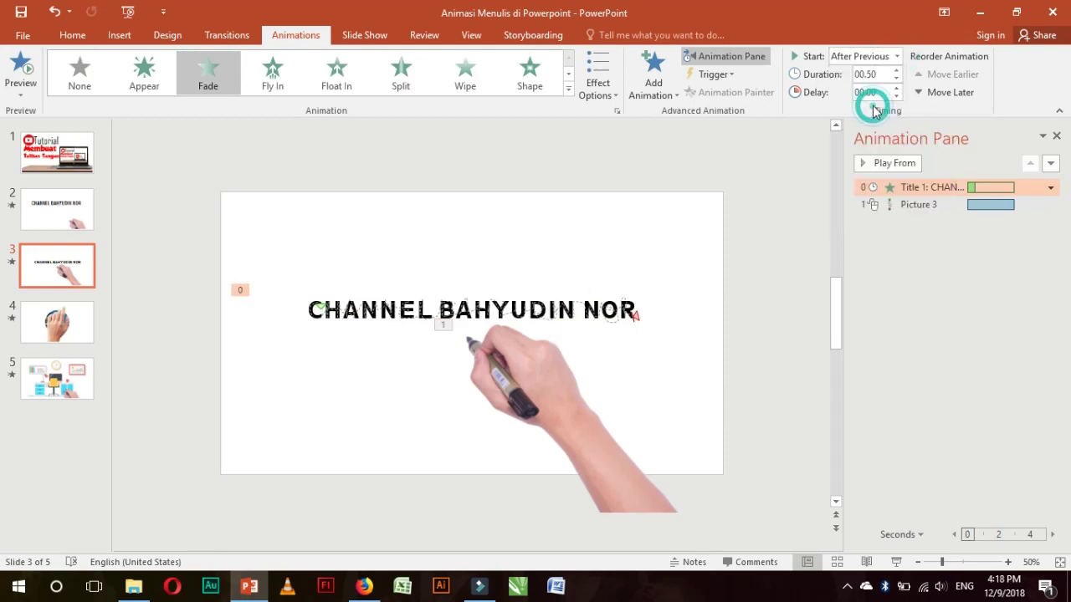
Set the hand picture's motion path to start With Previous, alongside the title.
left_click(942, 207)
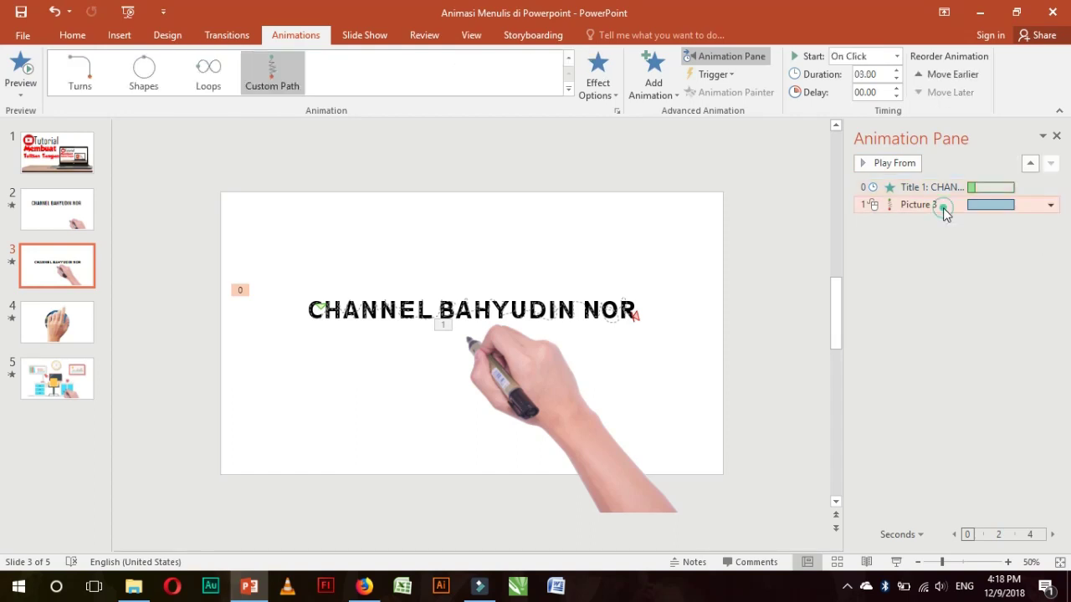
left_click(897, 56)
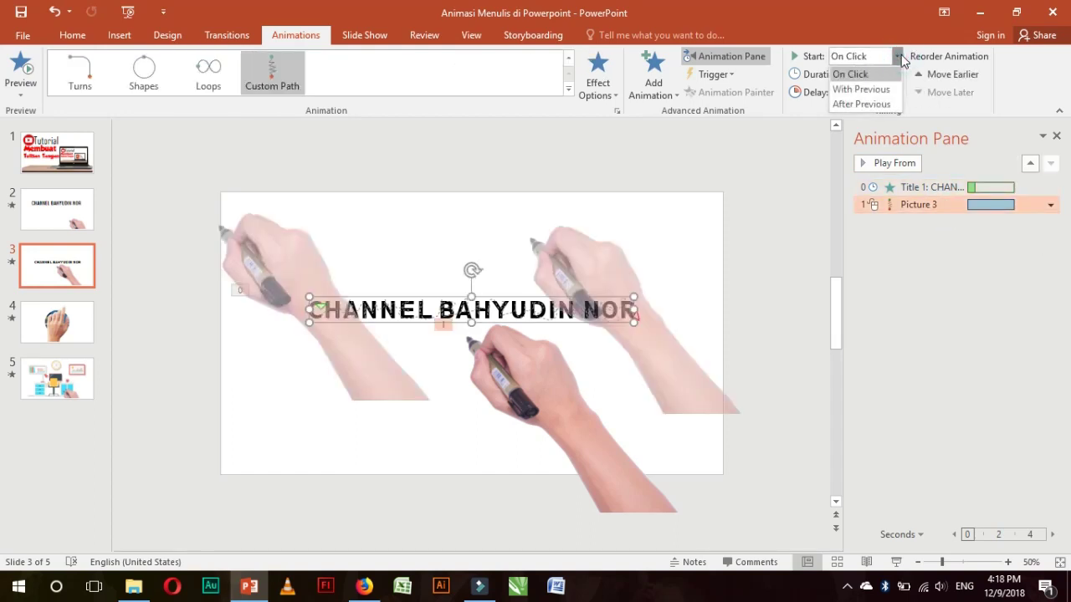
left_click(863, 90)
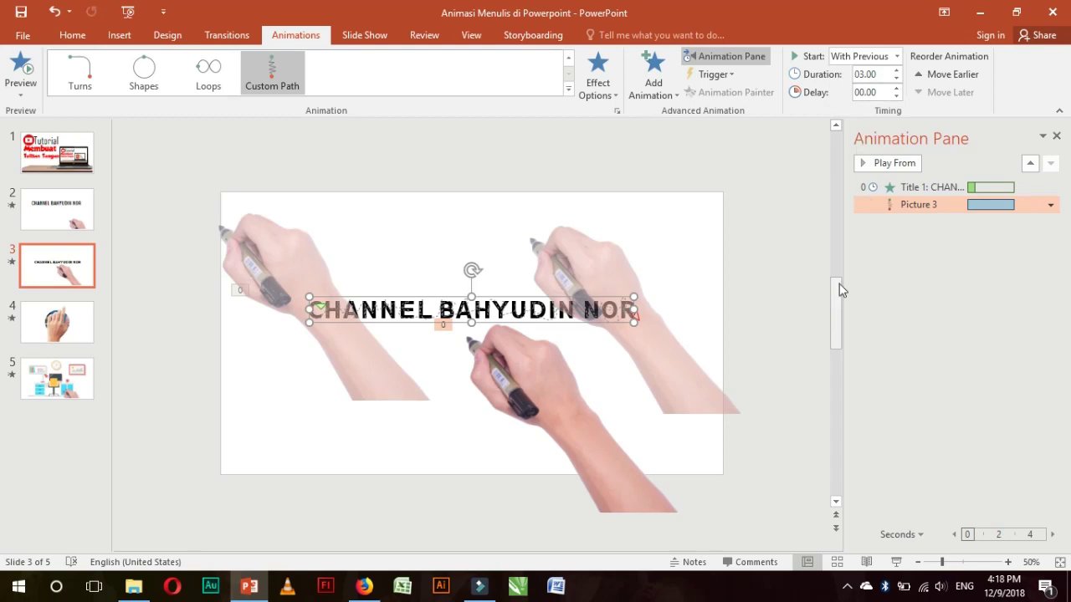
left_click(775, 291)
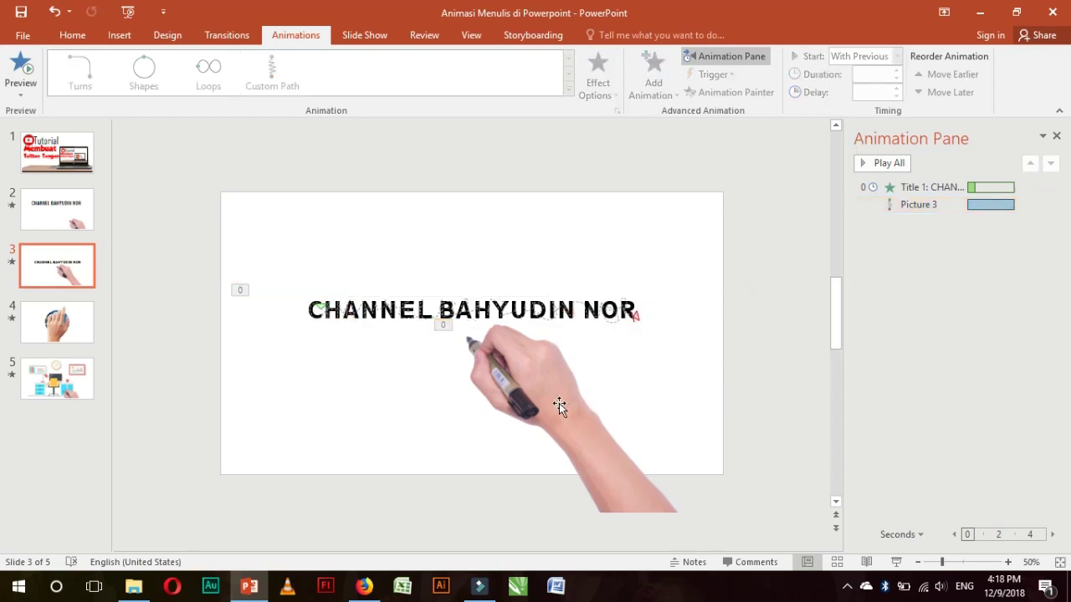
Drag the hand picture and its motion path lower on slide 3, beneath the title.
left_click(536, 394)
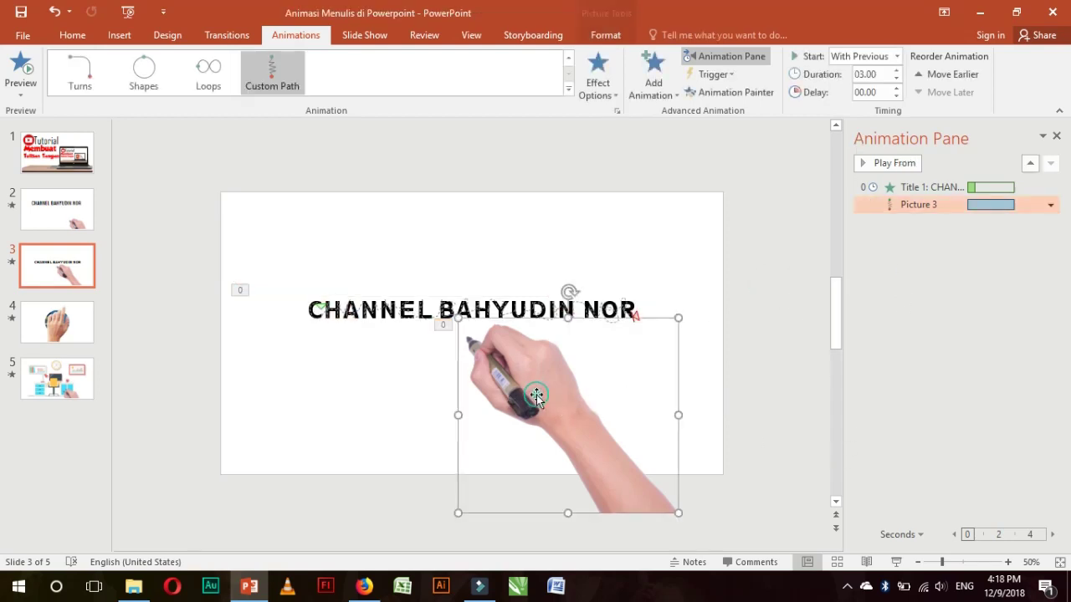
left_click(733, 249)
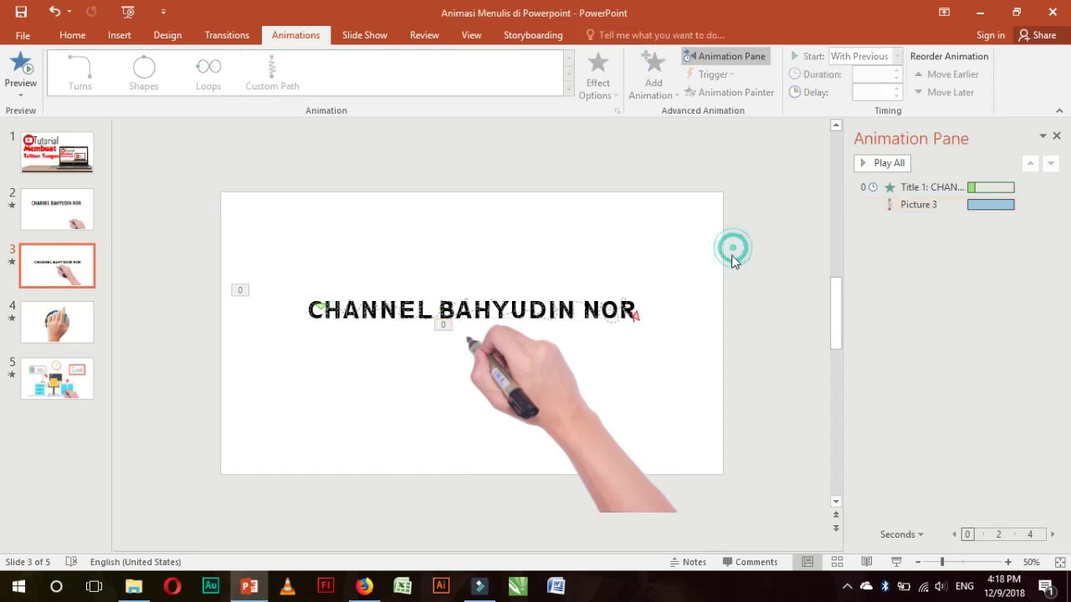
left_click(547, 401)
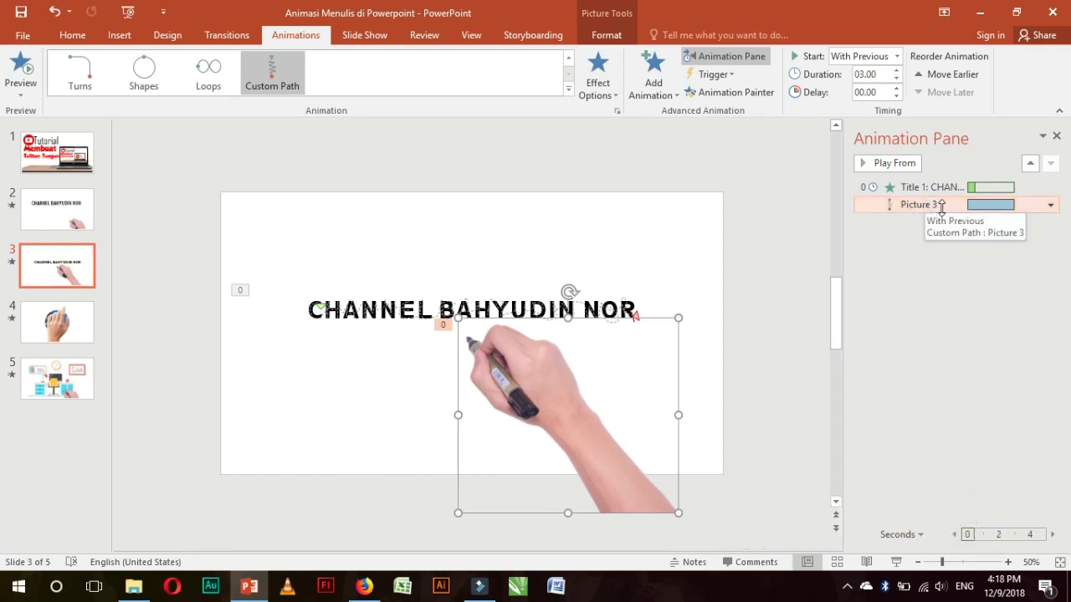
left_click(941, 206)
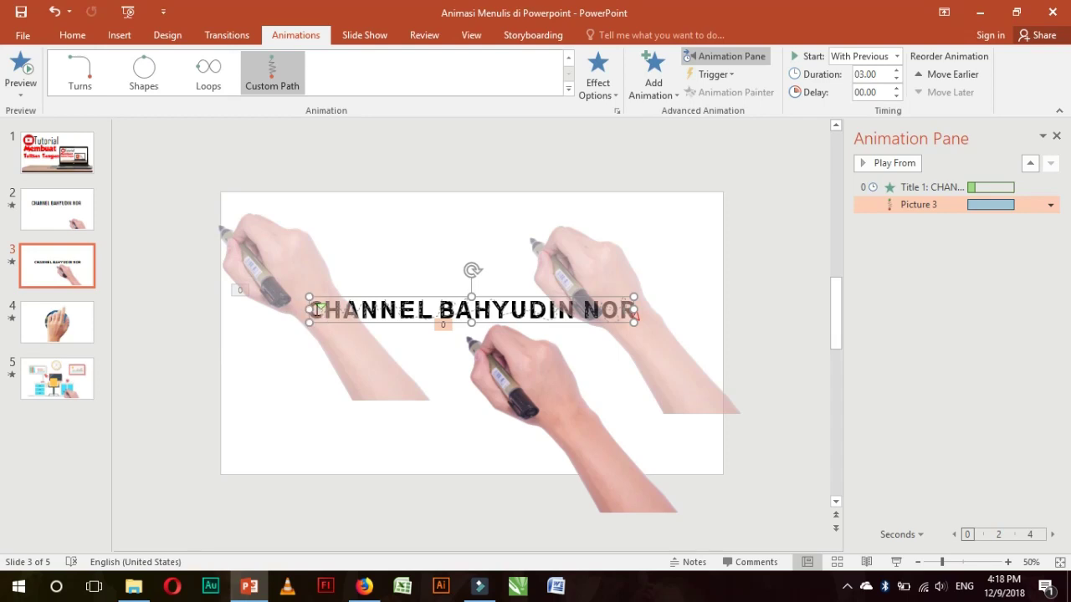
left_click(510, 372)
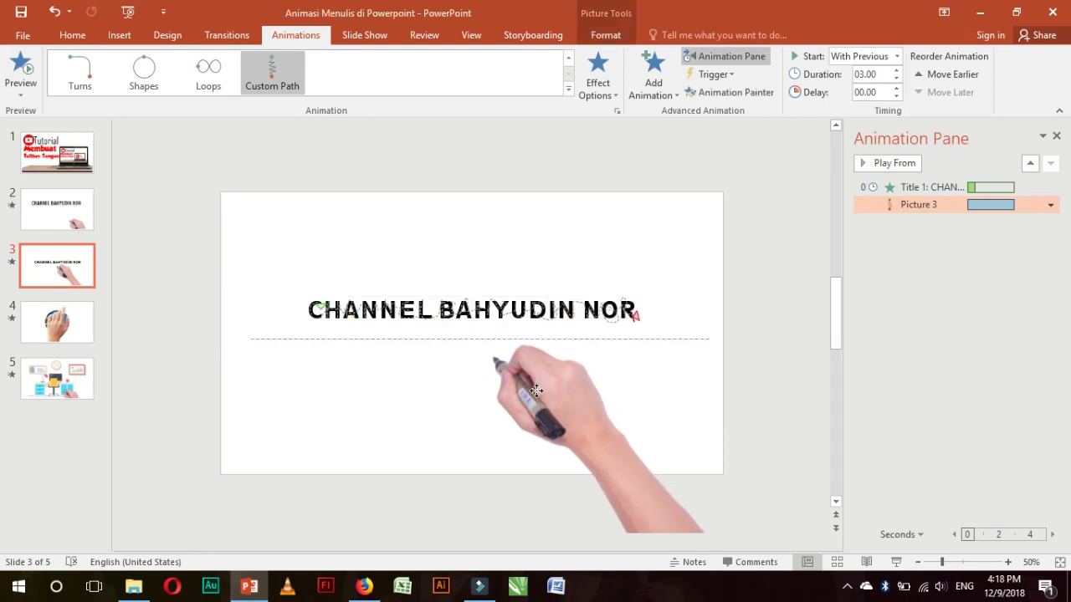
left_click(906, 207)
left_click_drag(544, 383, 642, 406)
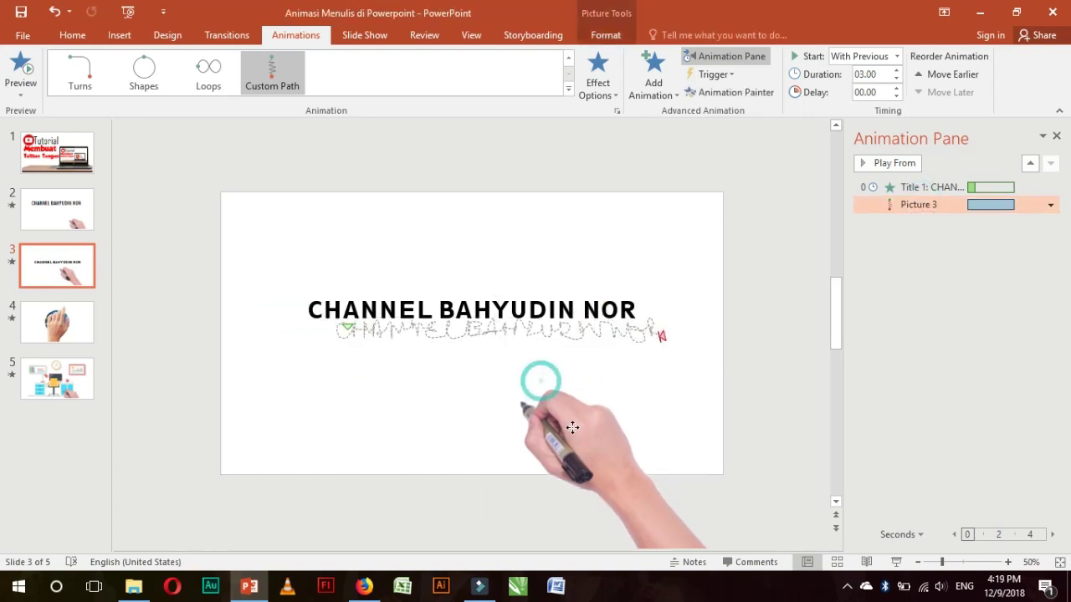
left_click(908, 189)
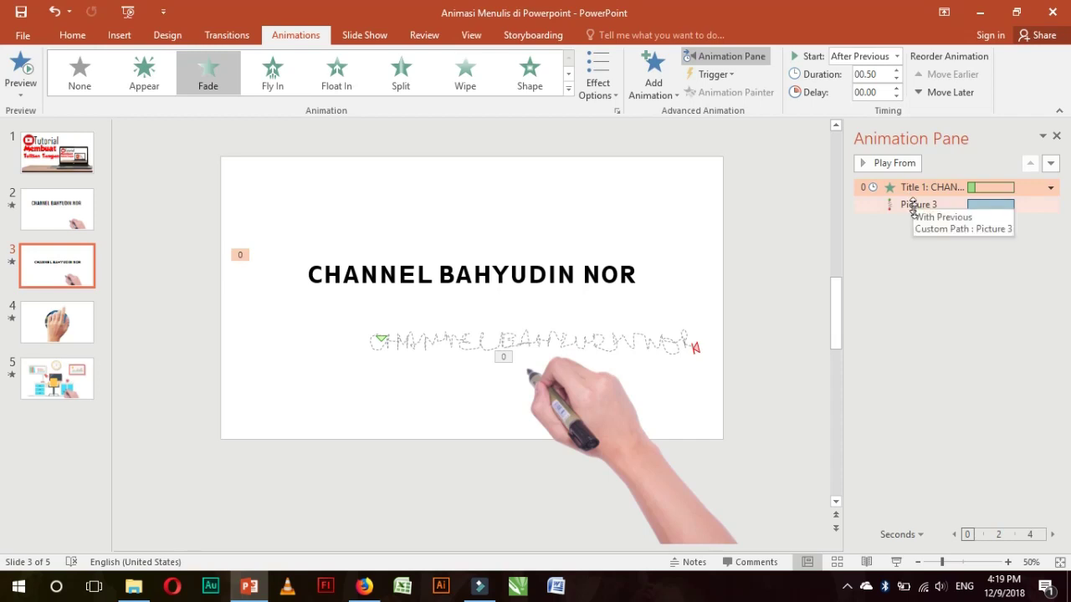
left_click(917, 205)
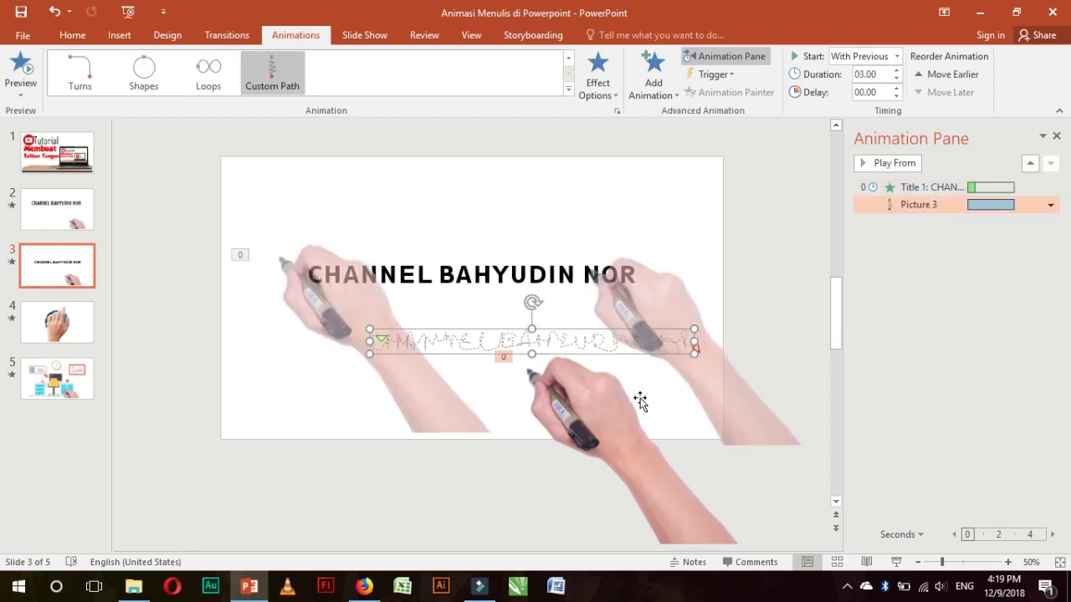
left_click_drag(640, 401, 625, 387)
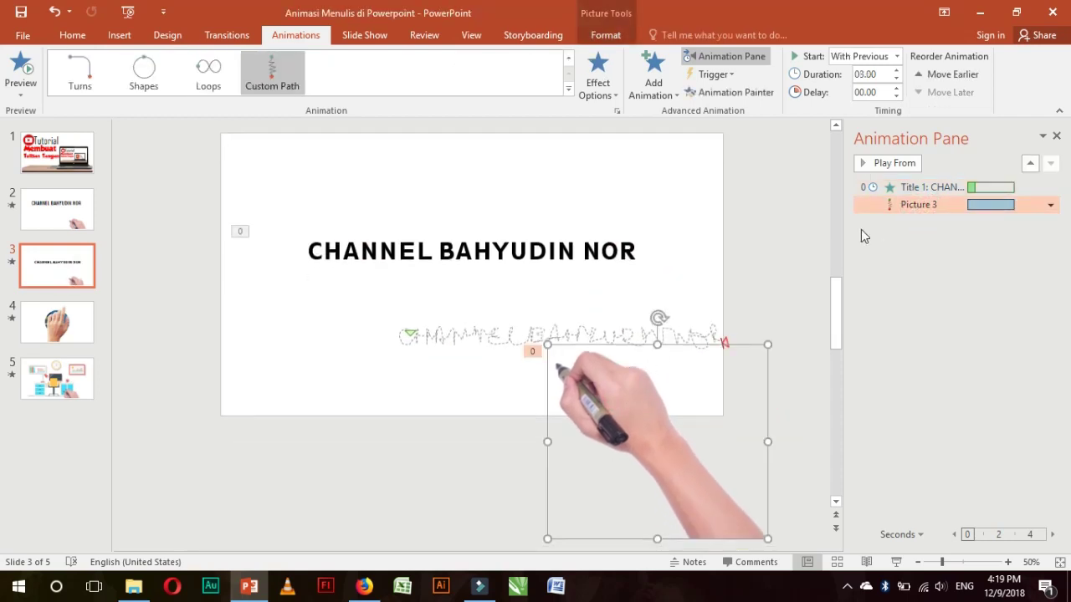
left_click(919, 205)
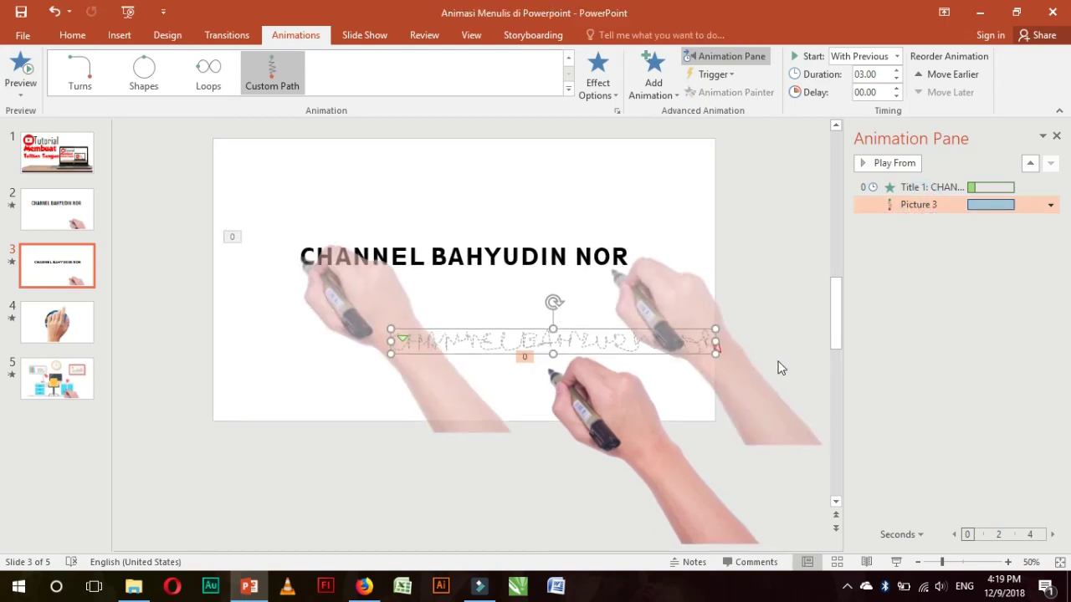
Undo the last move, nudge the hand slightly right, preview its path, and show Slide Show options.
left_click(621, 423)
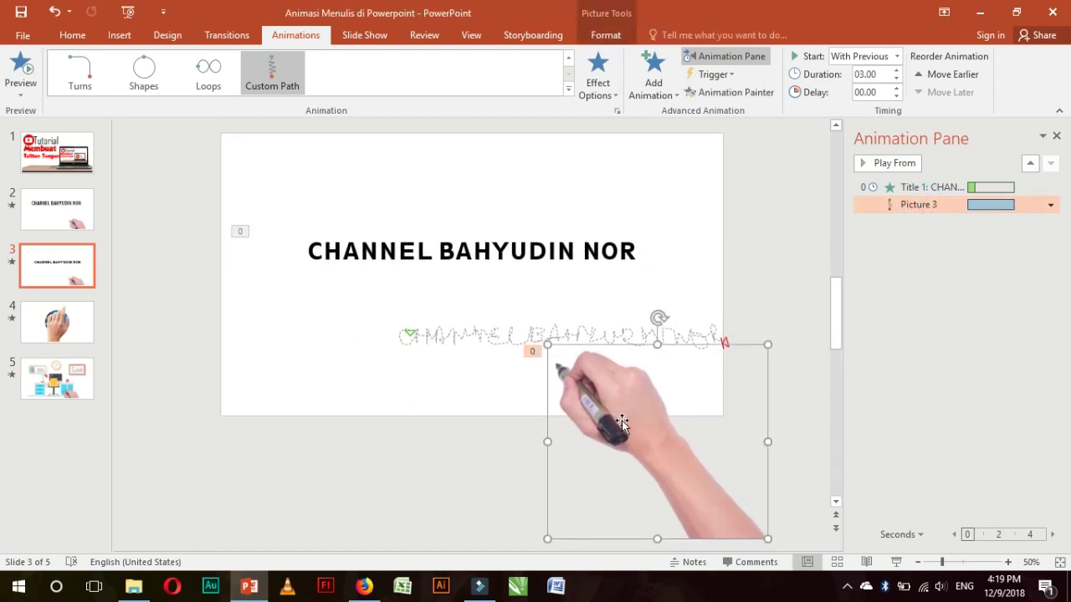
key("ctrl+z")
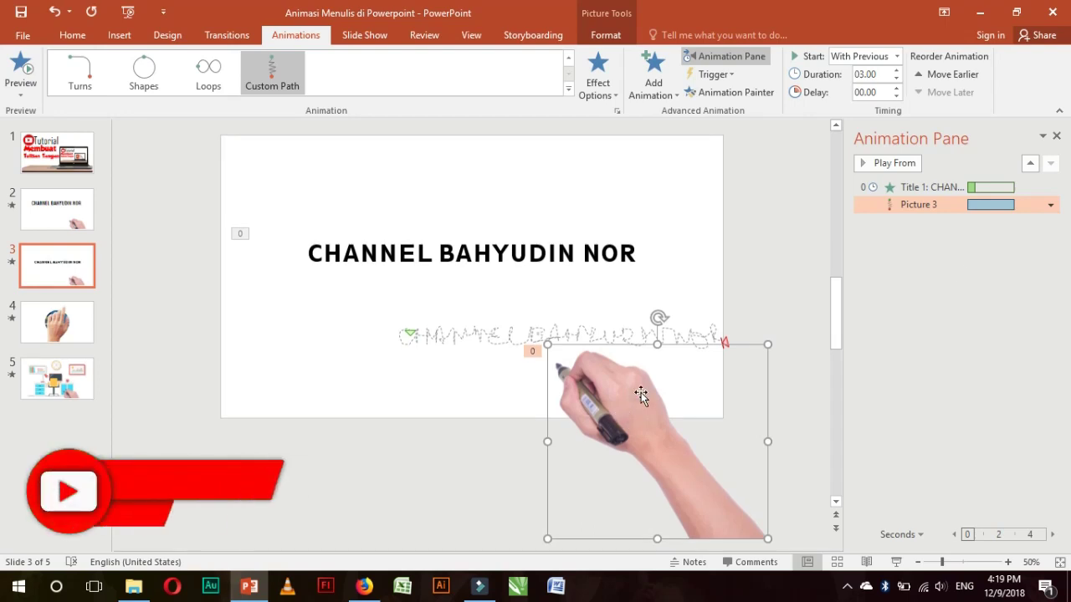
left_click(930, 206)
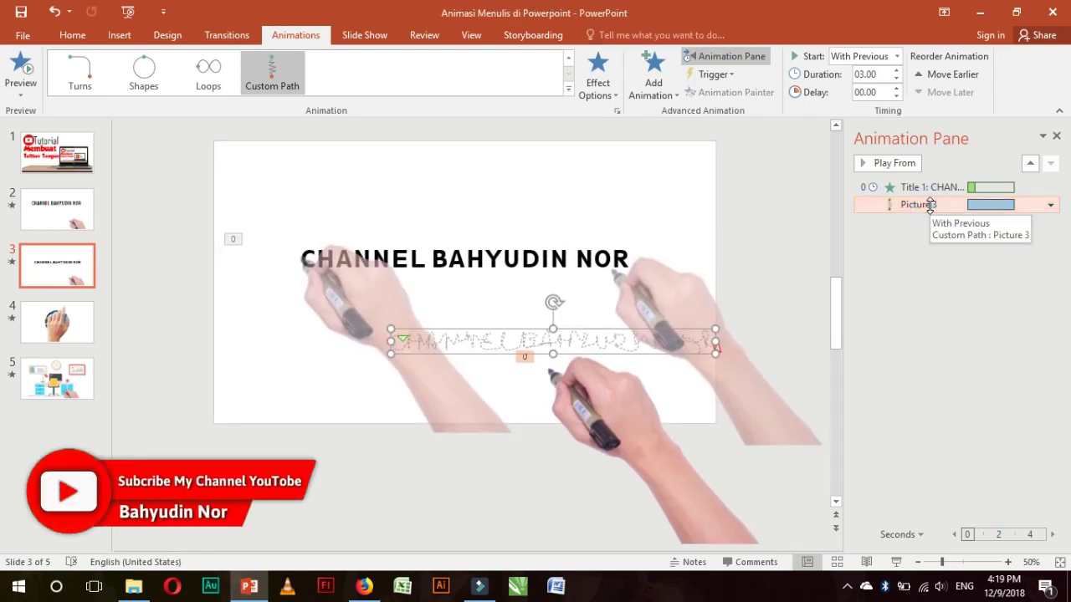
left_click(640, 449)
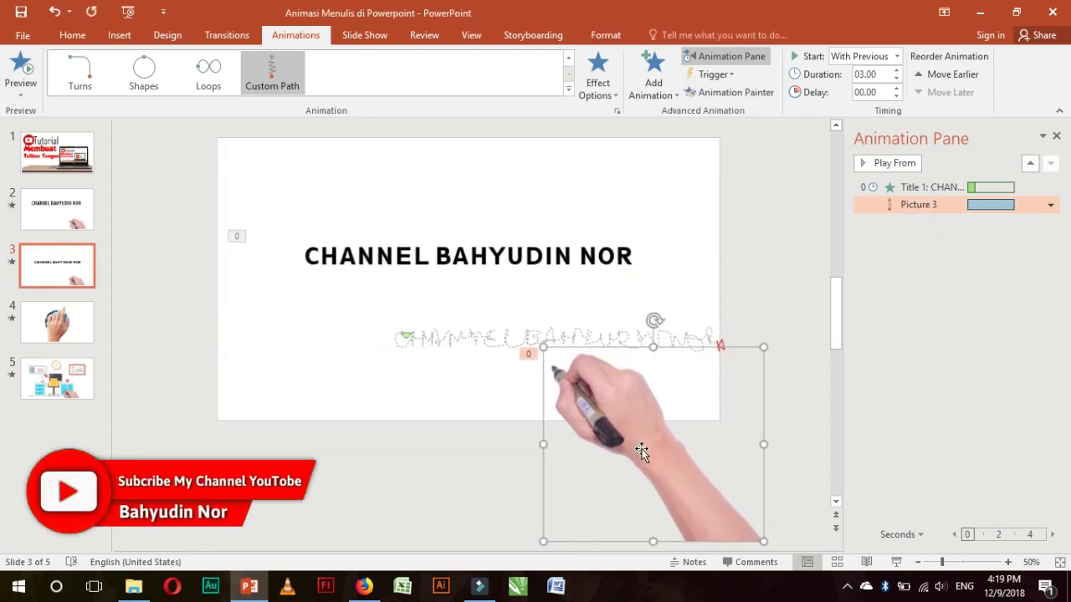
left_click_drag(644, 449, 650, 449)
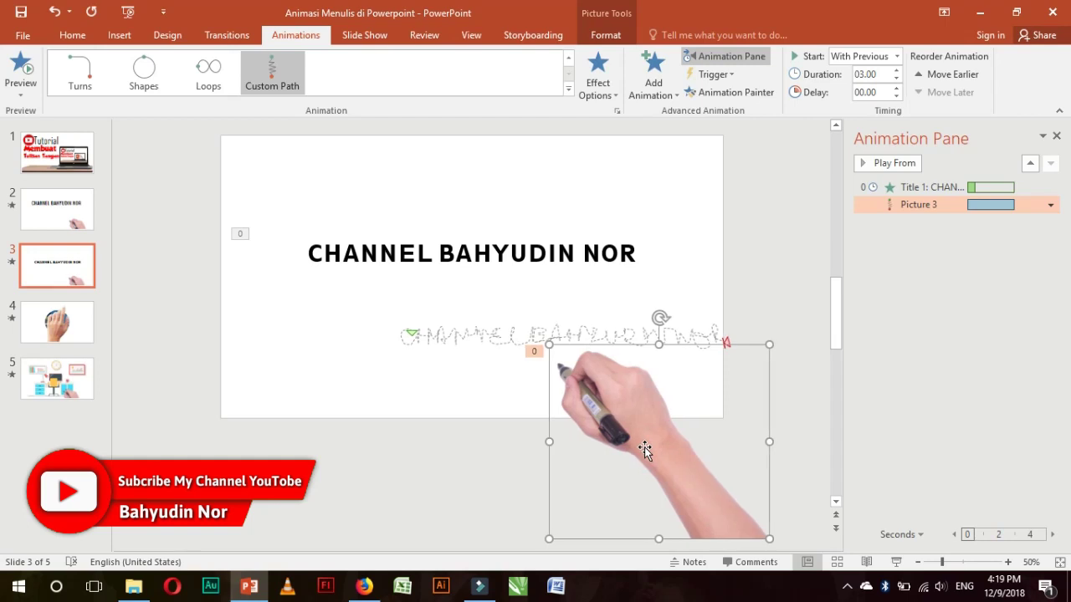
left_click(903, 205)
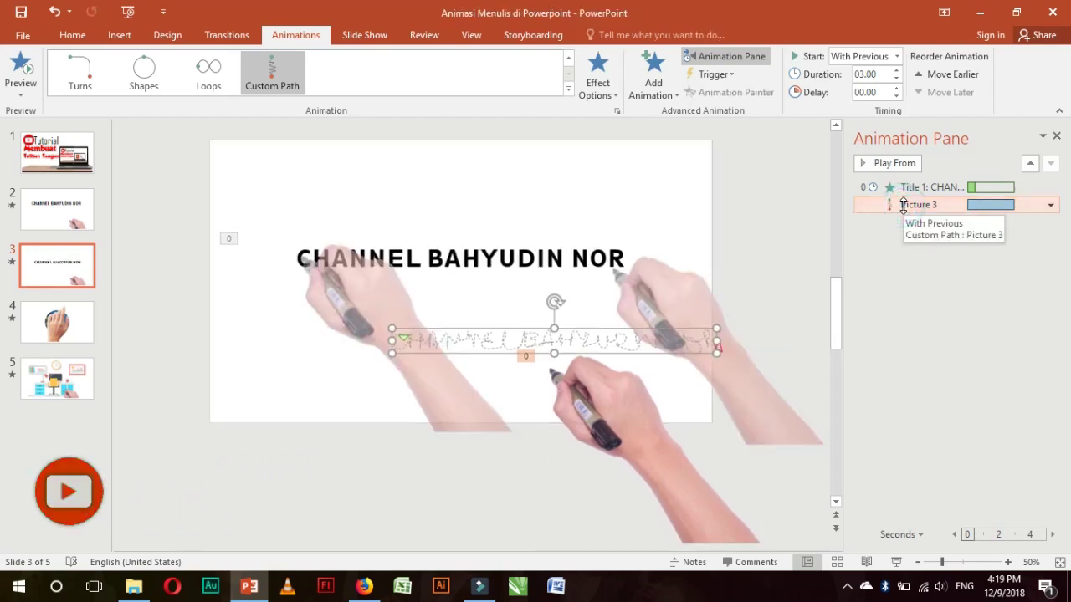
left_click(574, 429)
left_click(915, 205)
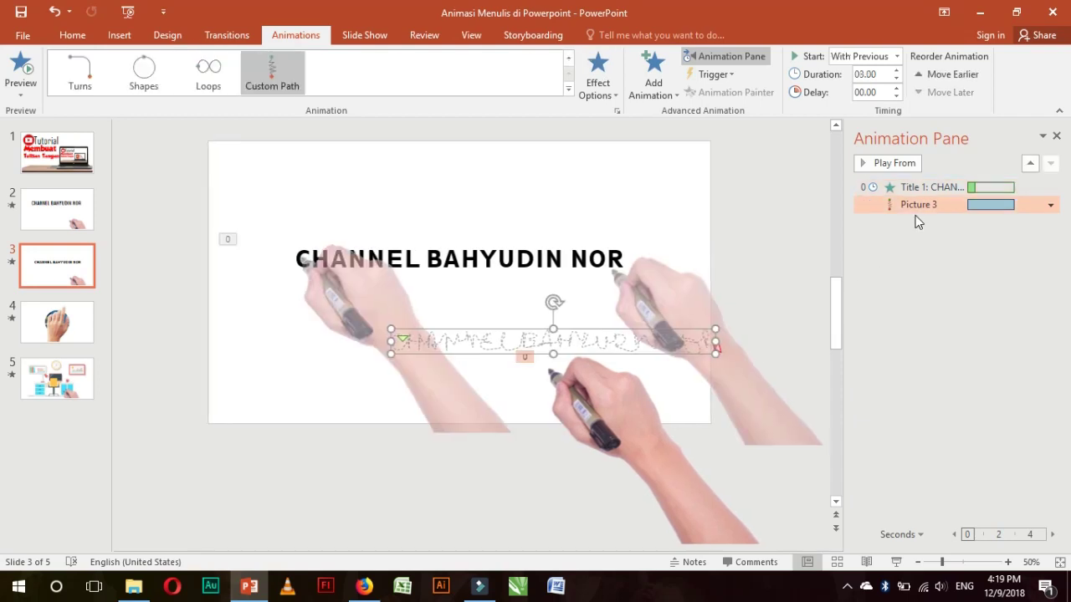
left_click(928, 187)
left_click(641, 449)
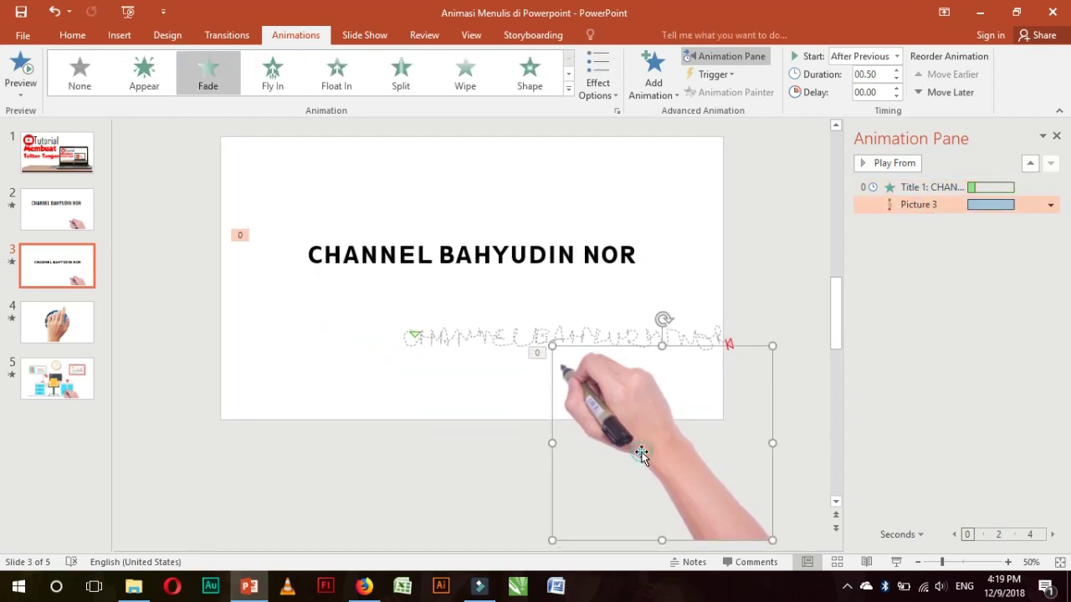
left_click(909, 204)
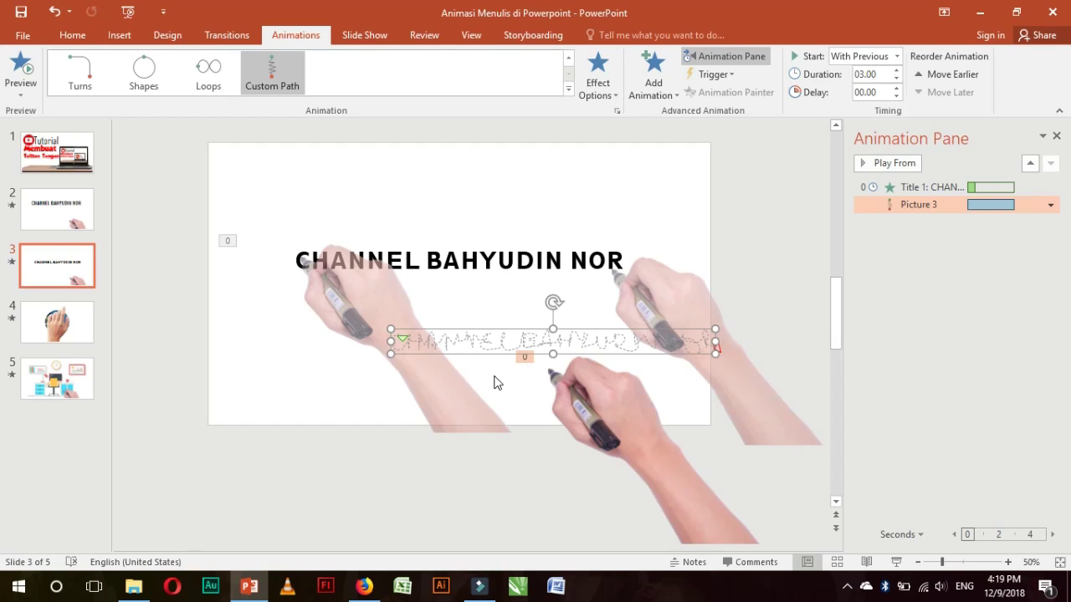
left_click(374, 35)
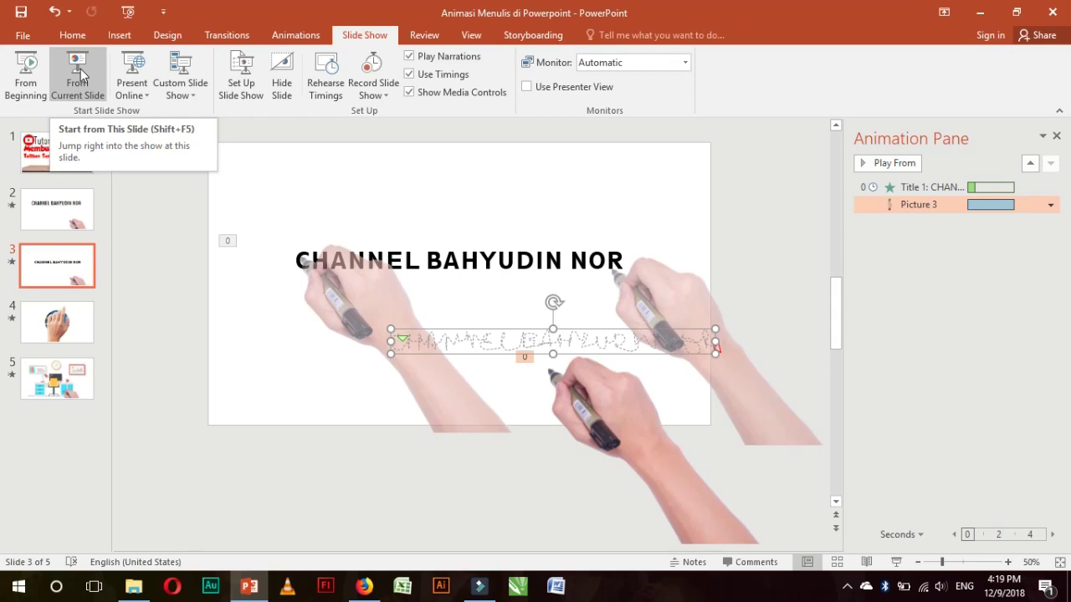
left_click(78, 68)
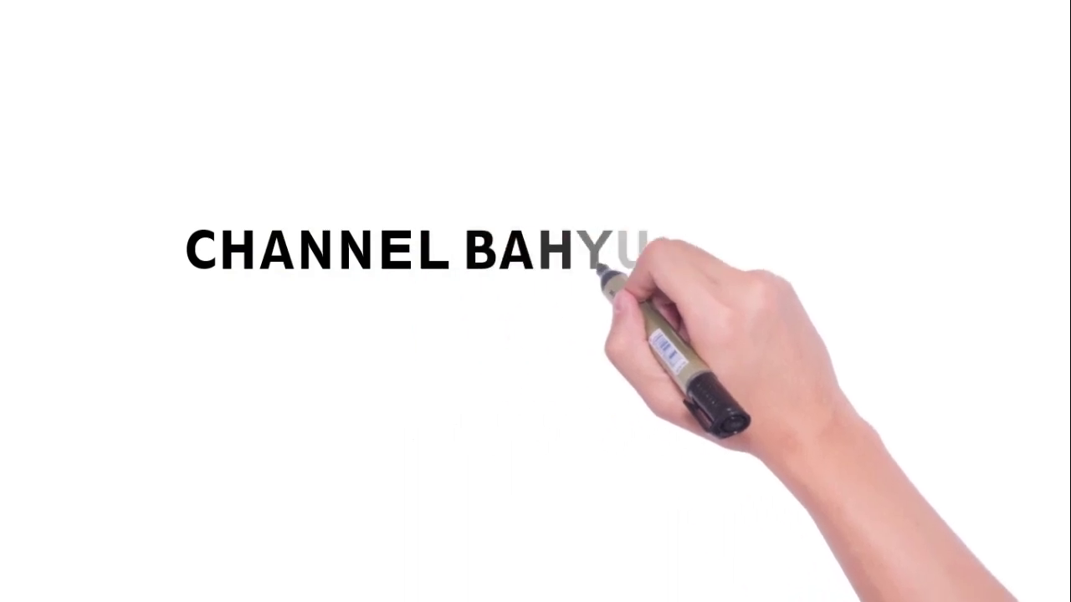
key("Escape")
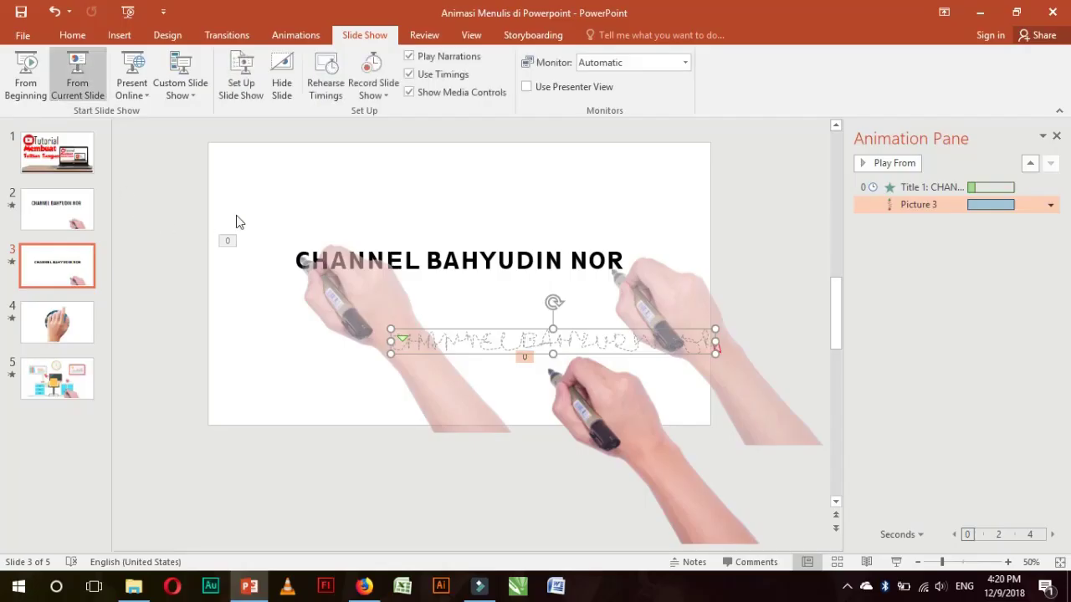
Return to Animations and select the hand's Picture 3 path animation in the Animation Pane.
left_click(294, 36)
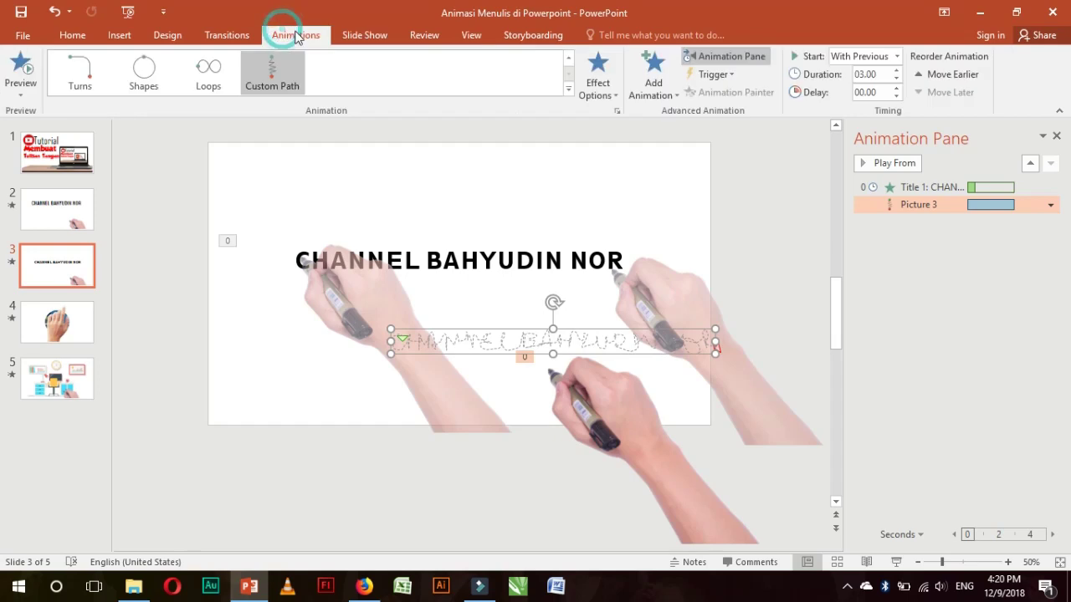
left_click(958, 186)
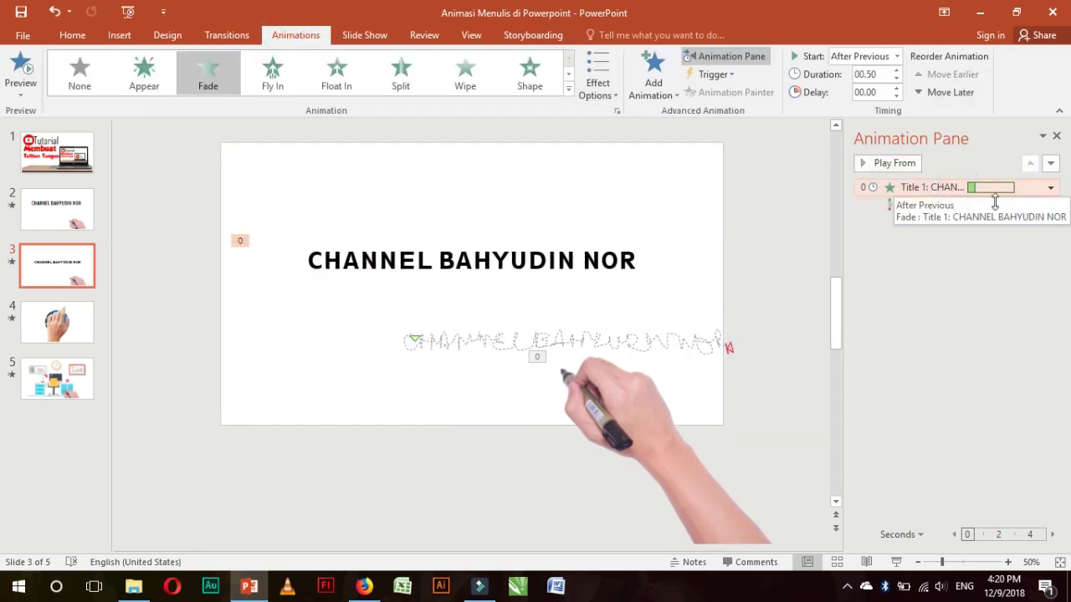
mouse_move(991, 204)
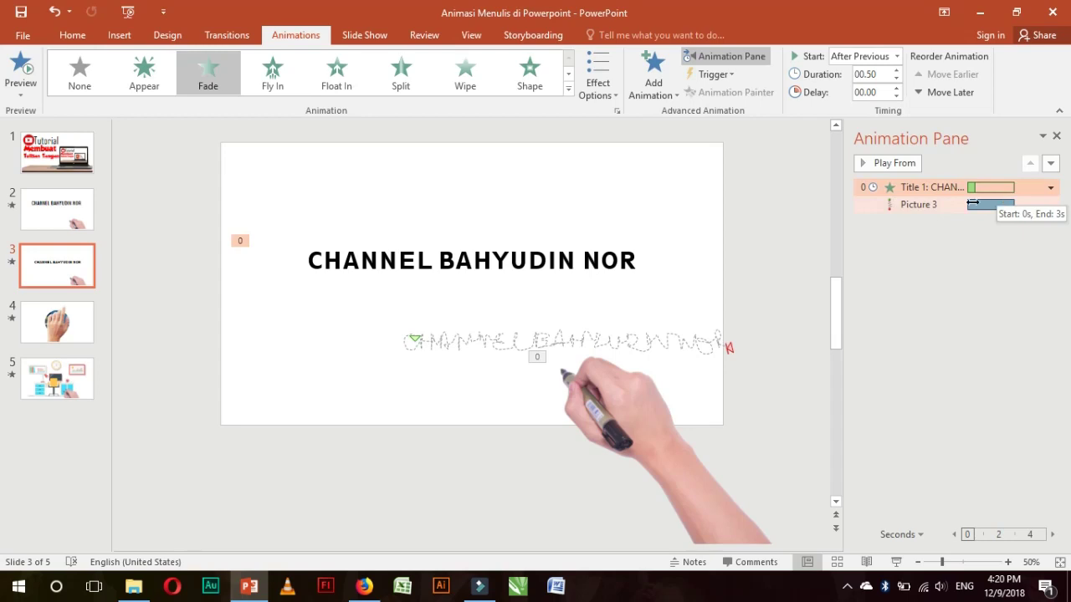
left_click(940, 204)
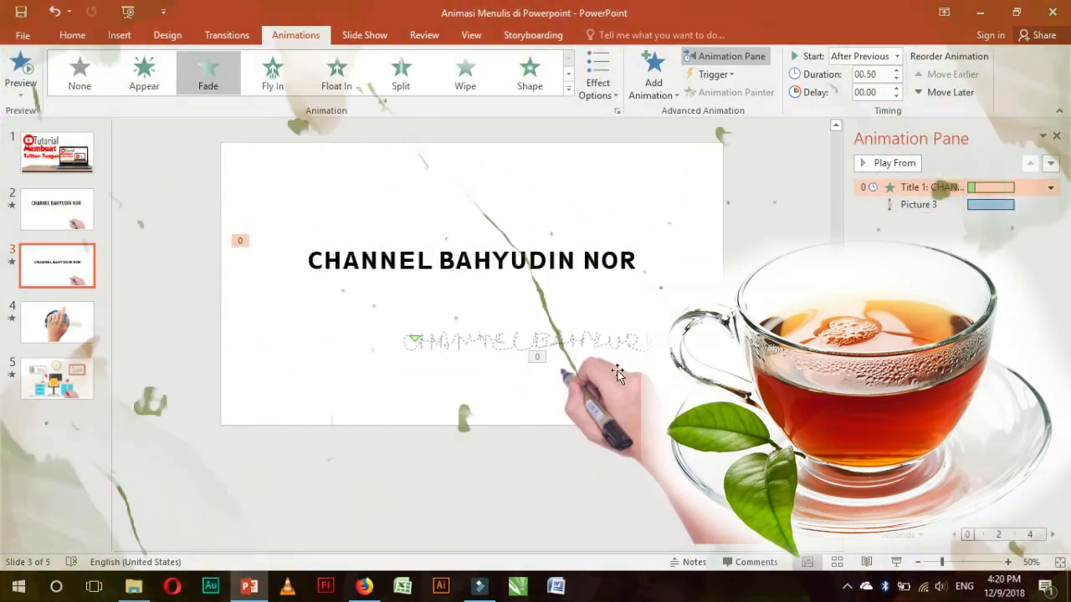
left_click(929, 205)
left_click(931, 205)
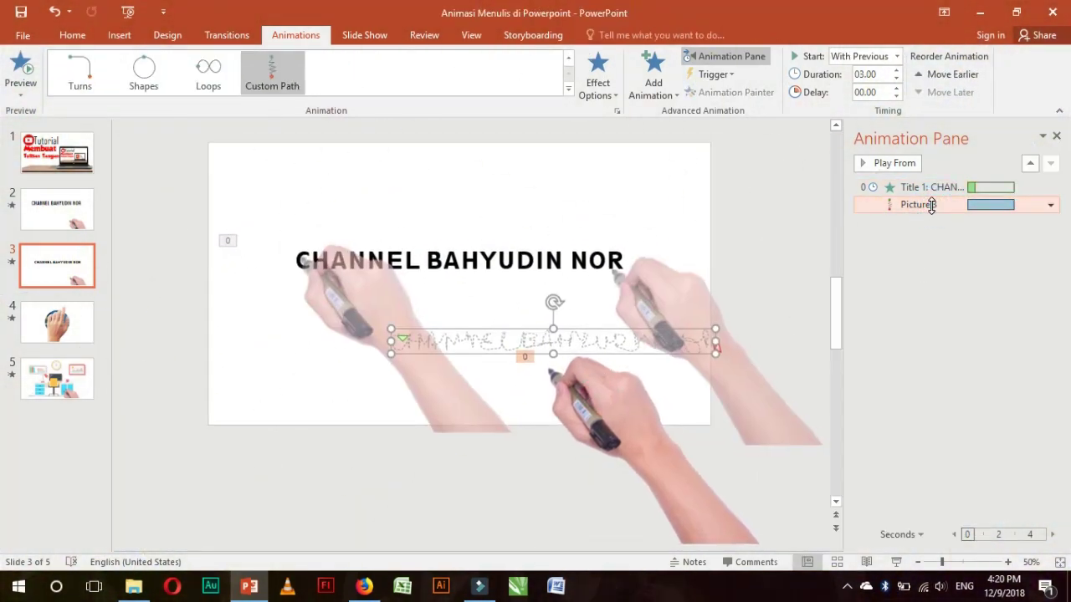
left_click(662, 404)
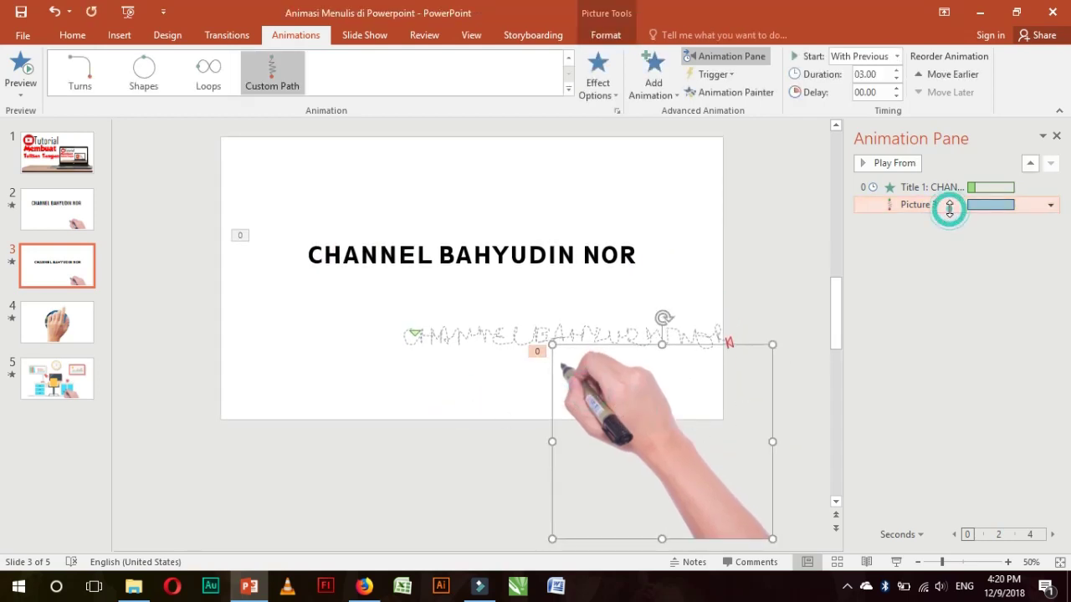
left_click(461, 475)
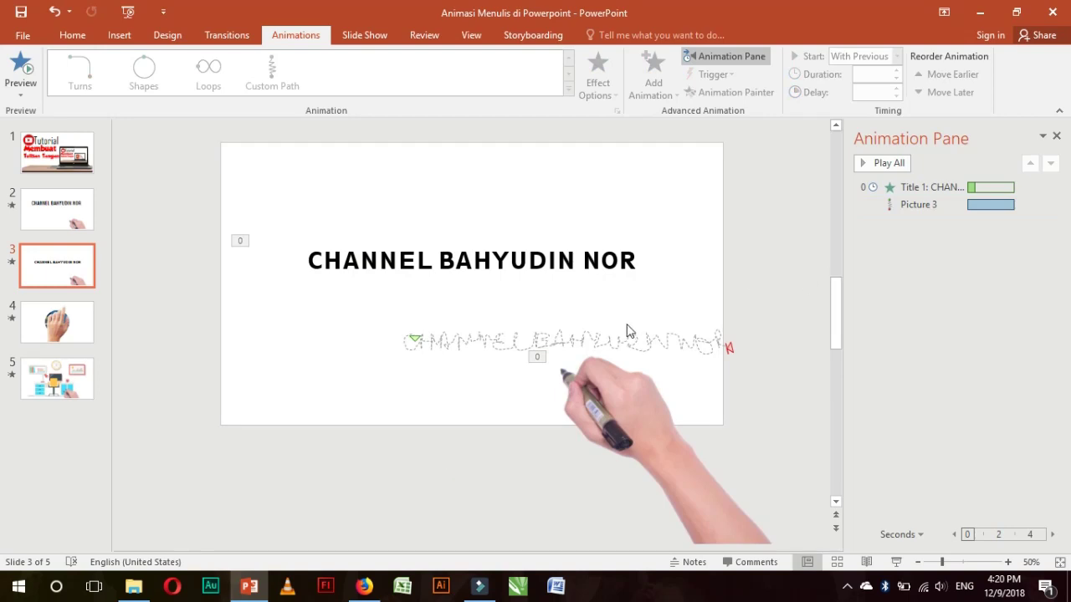
left_click(952, 205)
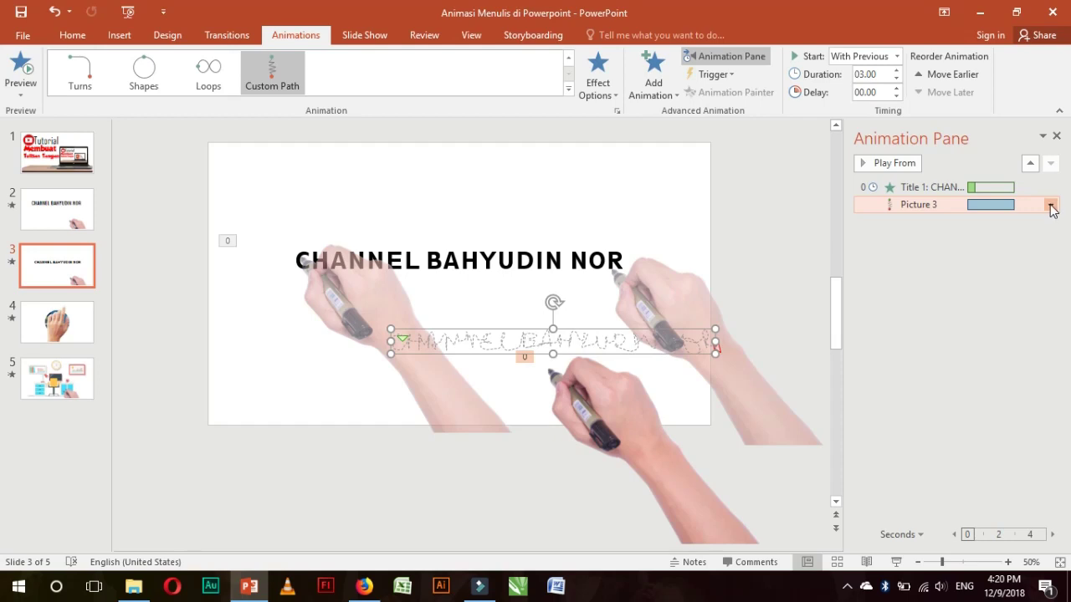
Set Smooth start and Smooth end of the hand's path animation to 0 sec.
left_click(1051, 206)
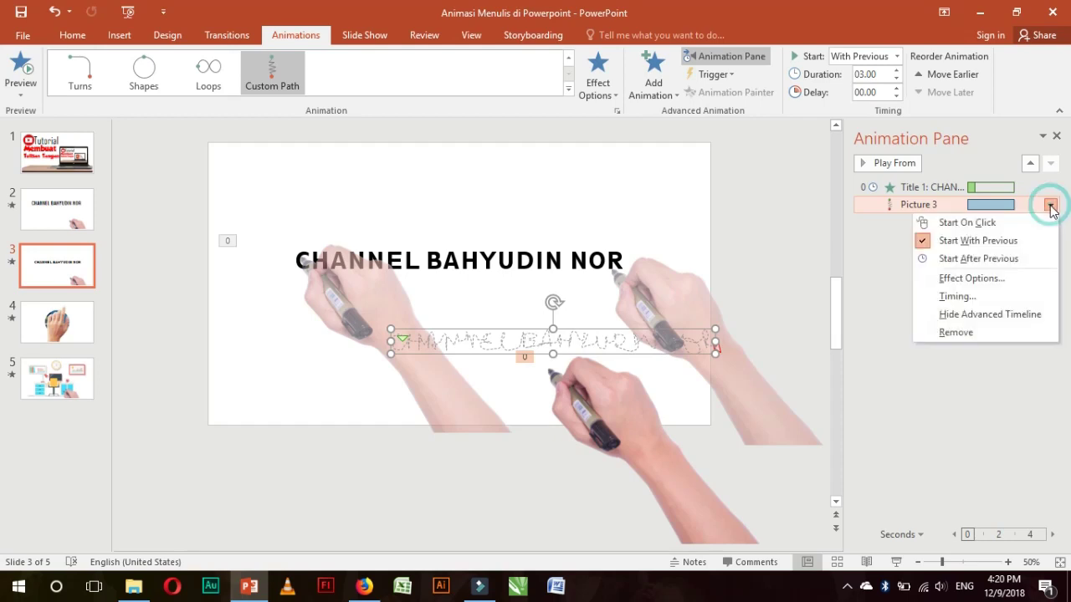
left_click(954, 296)
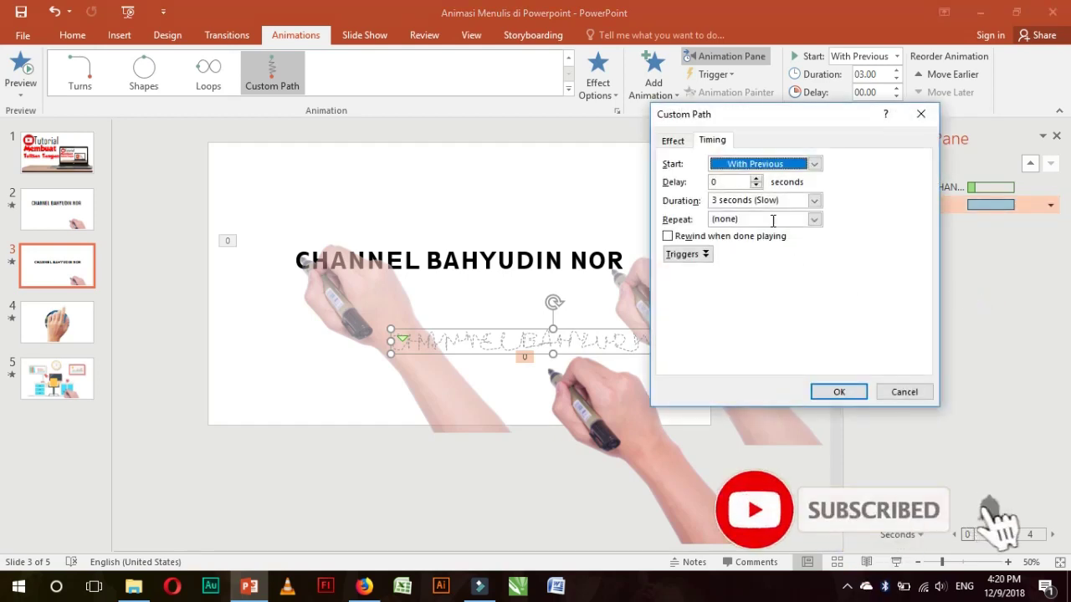
left_click(674, 140)
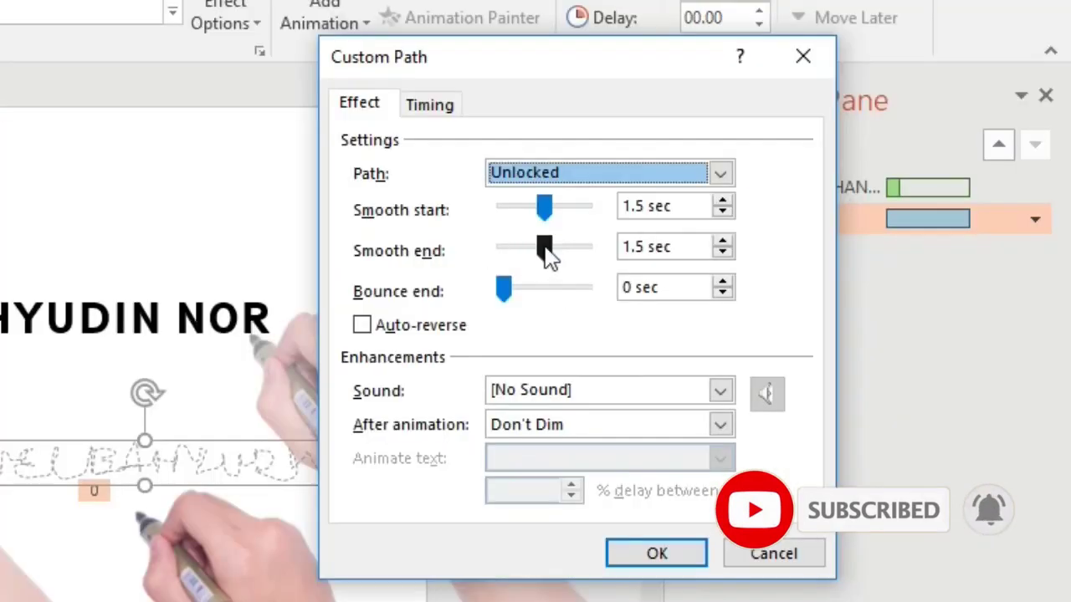
left_click_drag(548, 257, 501, 251)
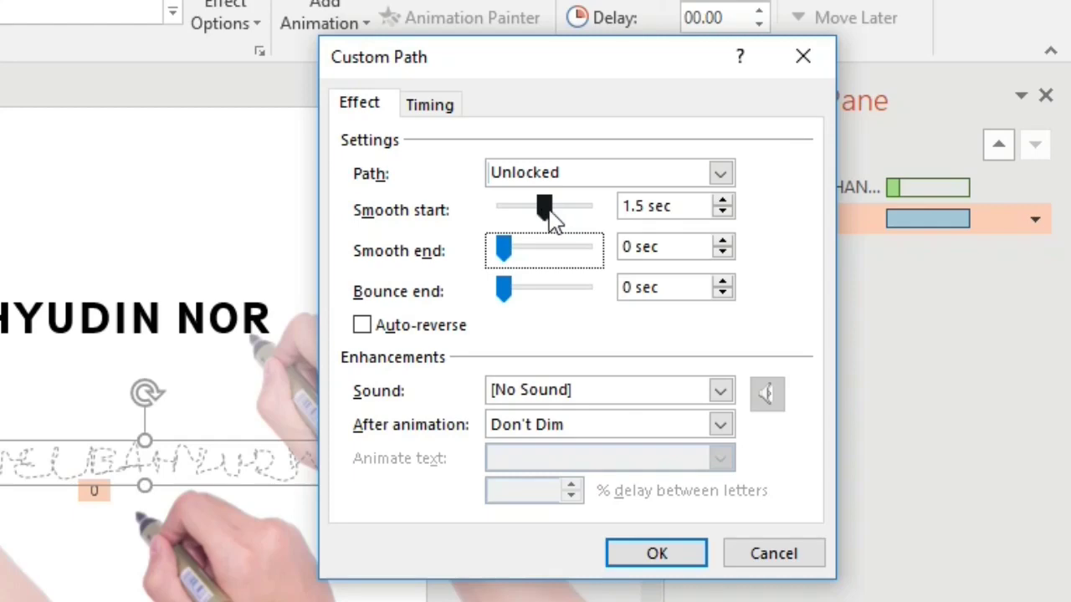
left_click_drag(545, 209, 431, 230)
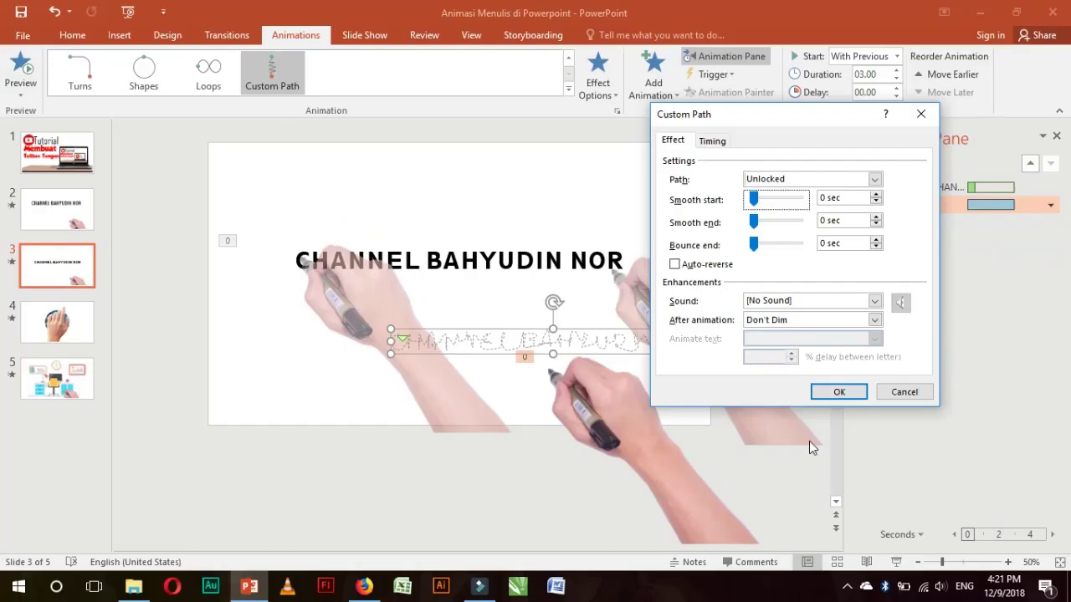
left_click(830, 395)
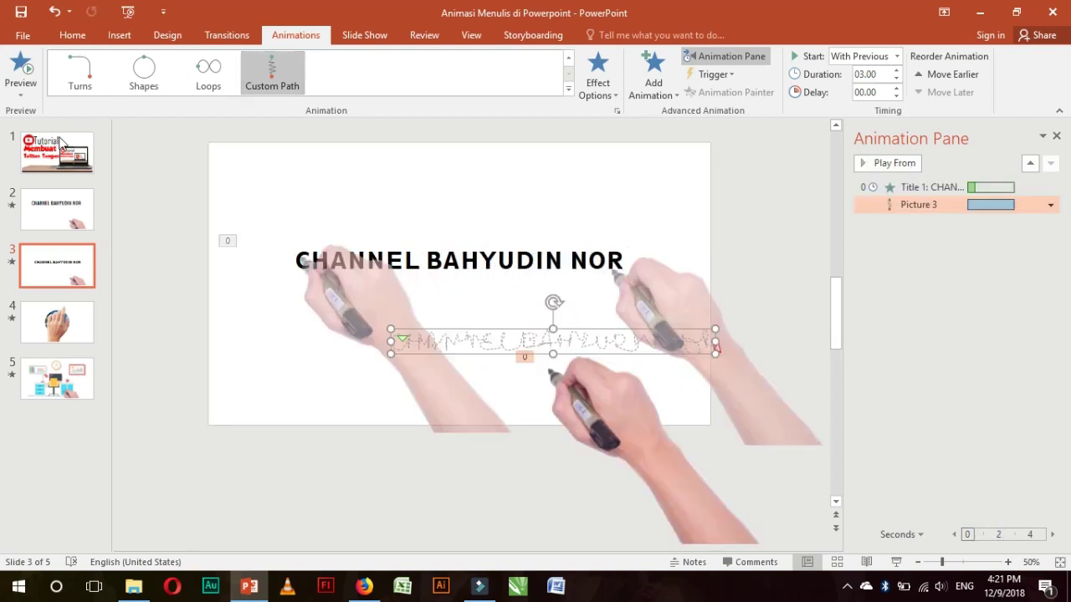
Play slide 3 as a slide show, then nudge the writing hand picture one step right.
left_click(363, 35)
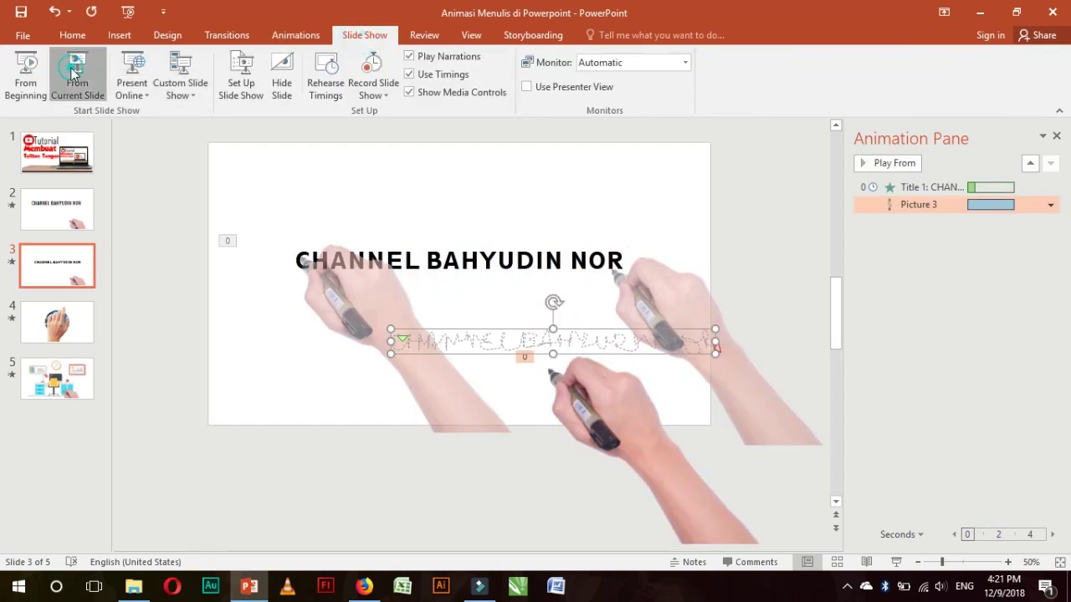
key("shift+F5")
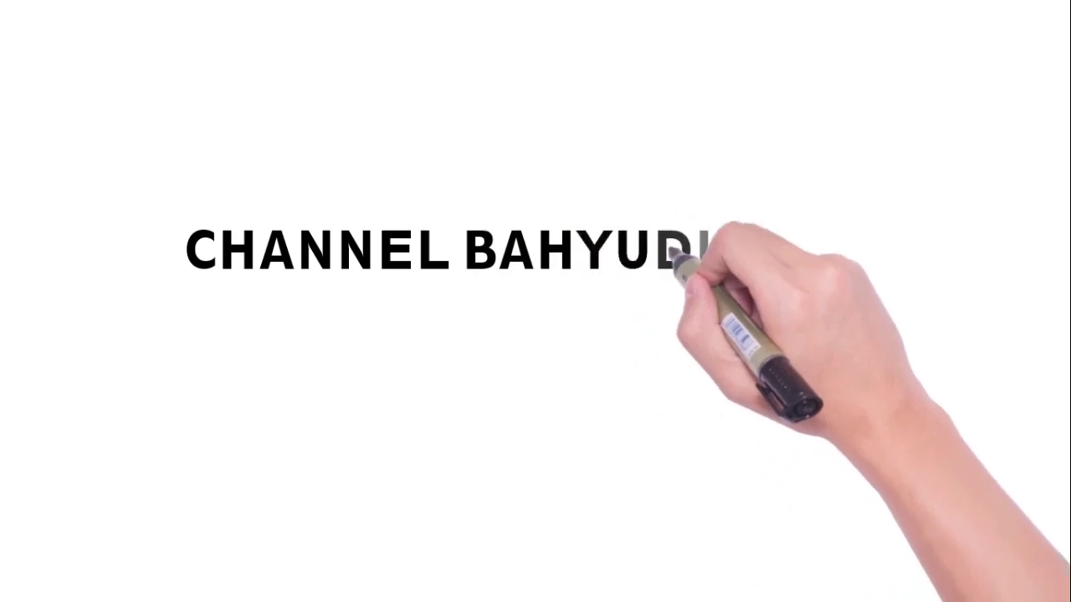
key("Escape")
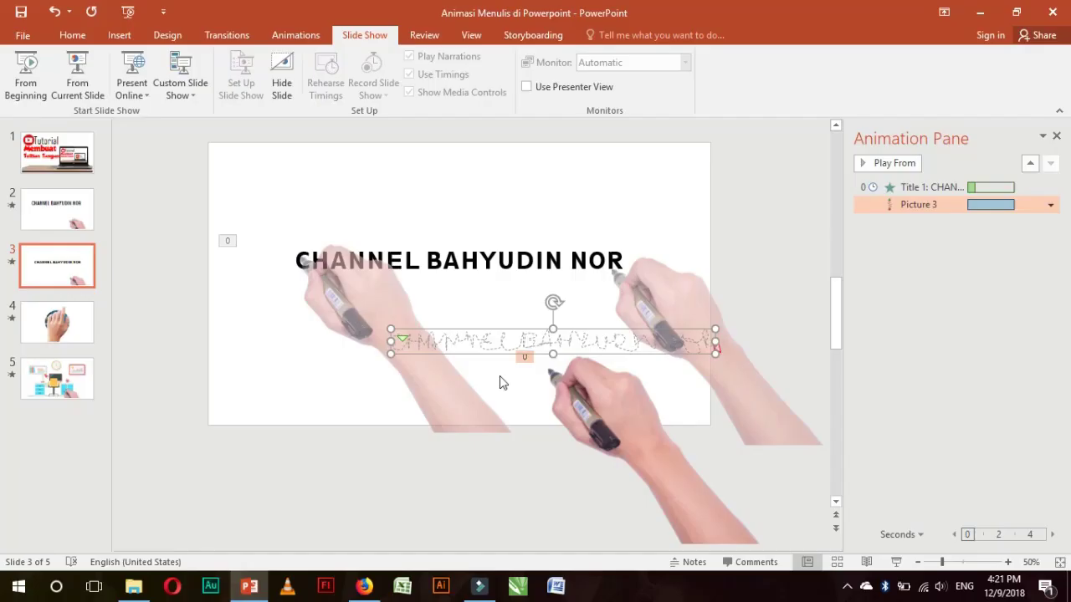
left_click(624, 421)
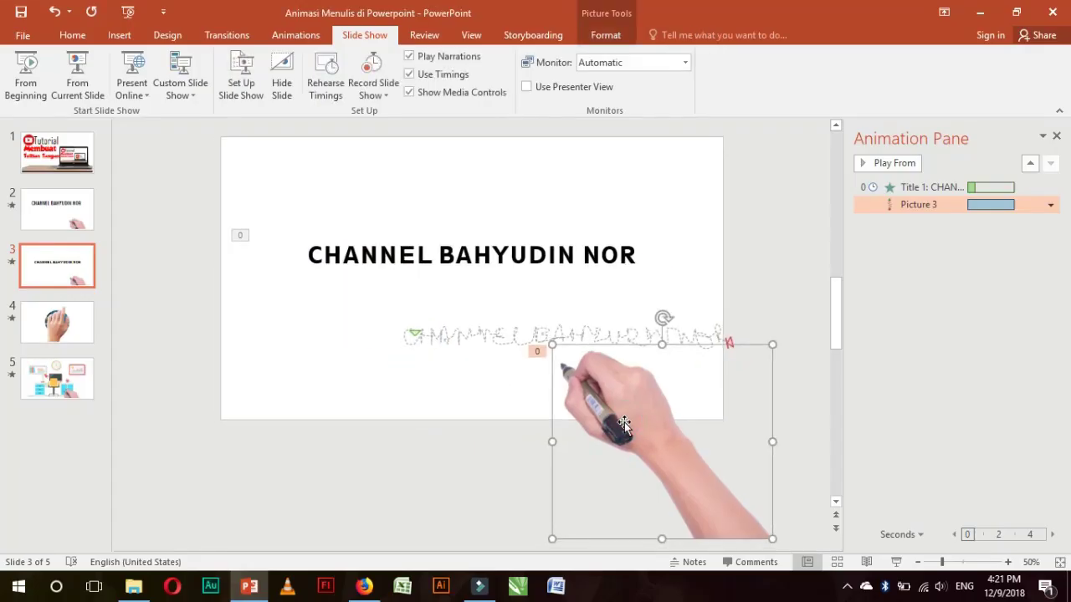
key("Right")
key("Right")
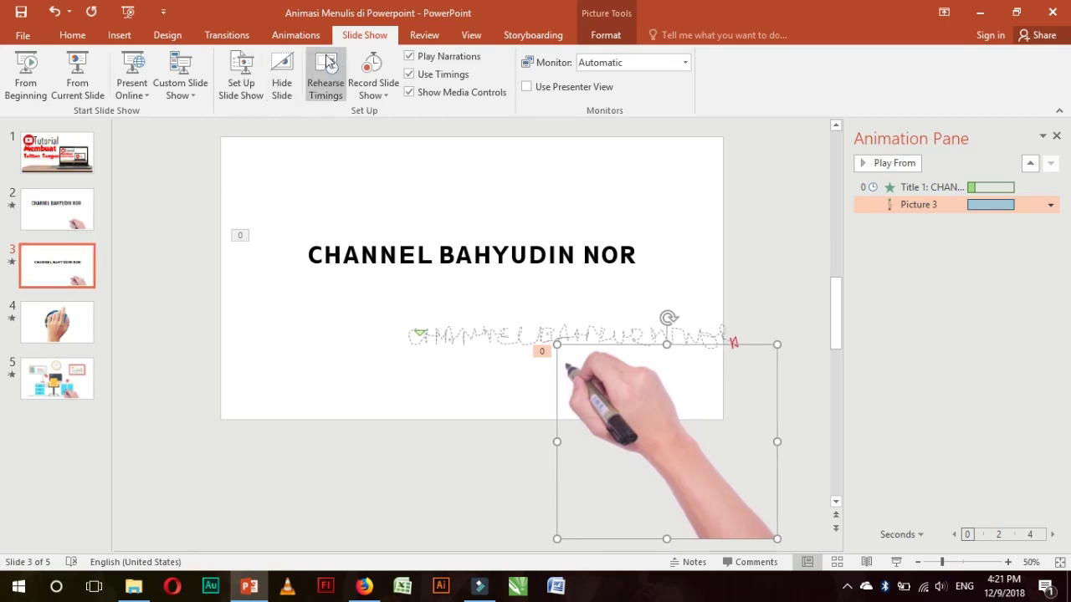
Restore the PowerPoint window to full screen and go back to the Animations tab.
left_click(384, 256)
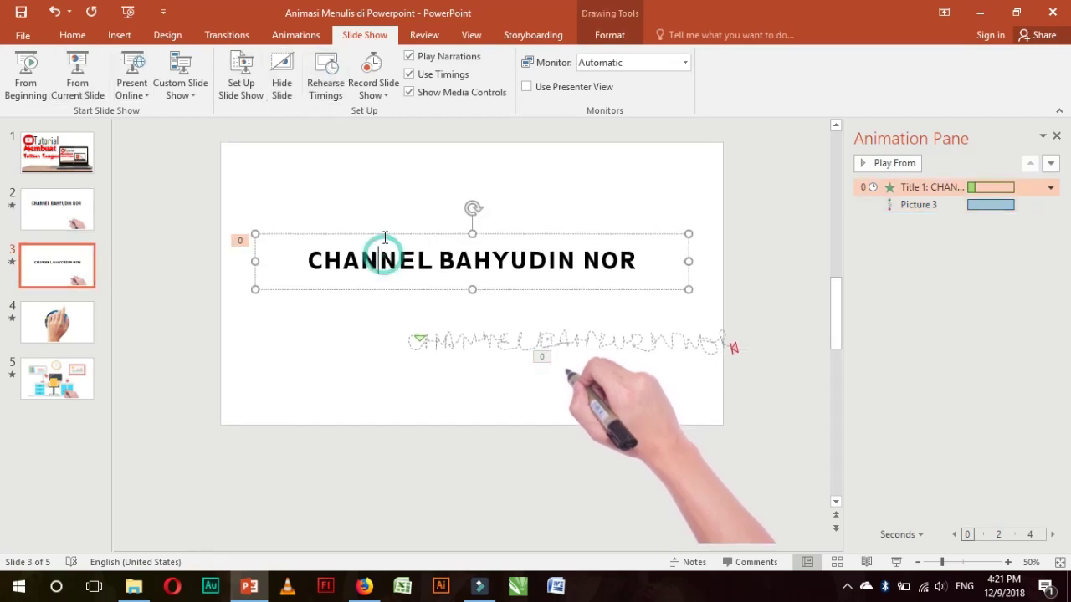
double_click(337, 18)
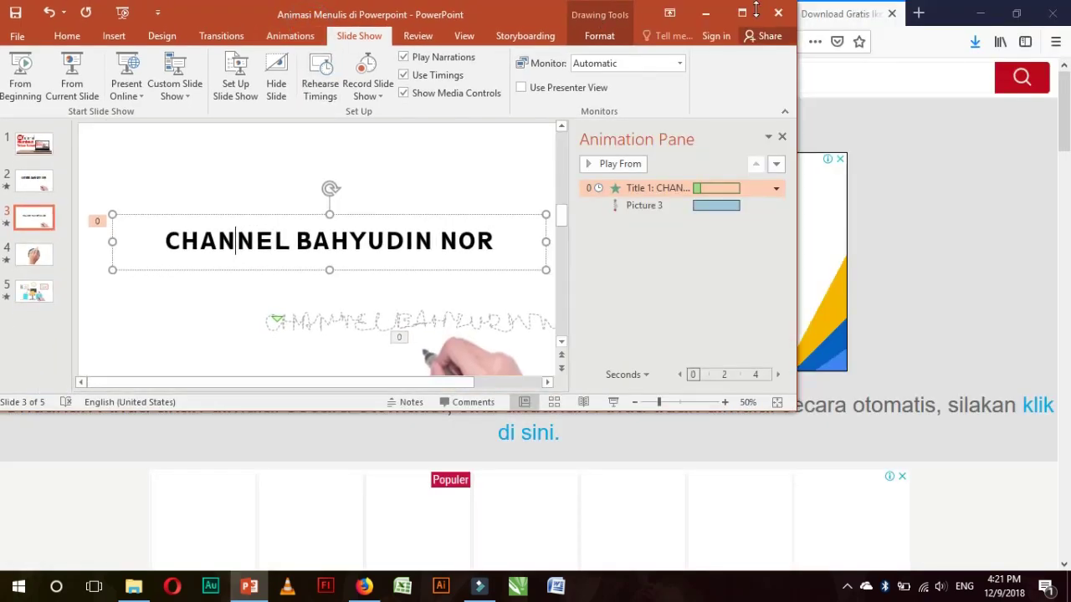
left_click(742, 13)
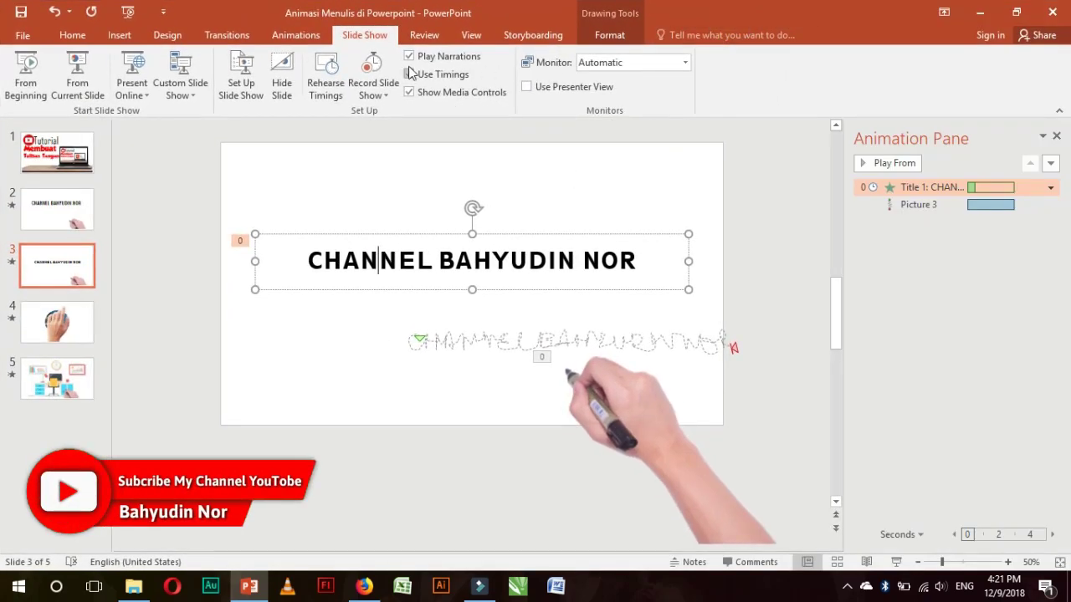
left_click(305, 36)
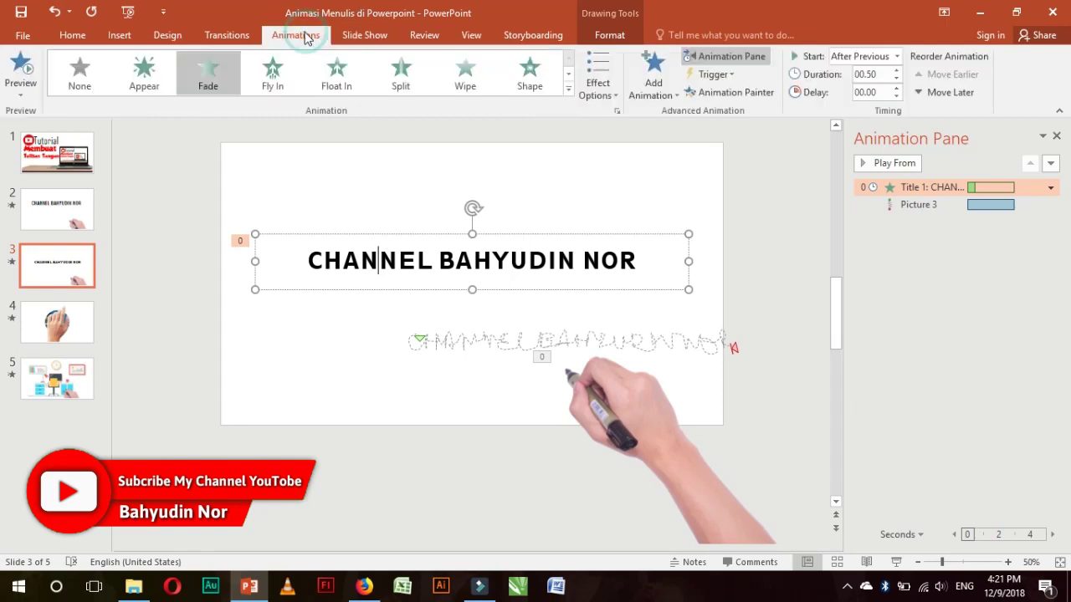
left_click(66, 270)
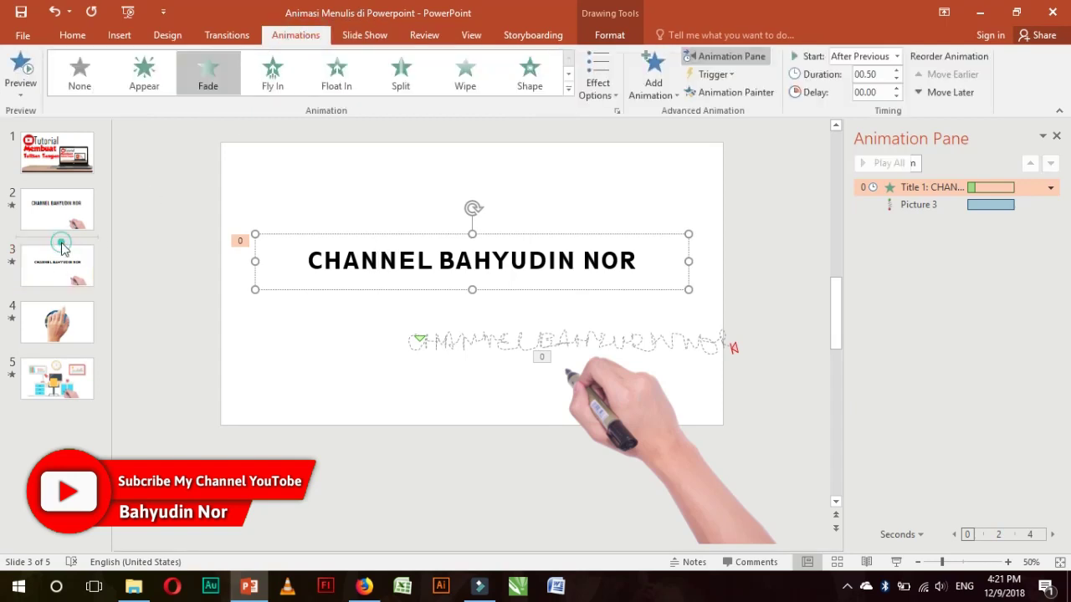
Preview slide 3 as a slide show, then select Picture 3's path animation.
left_click(365, 35)
left_click(87, 87)
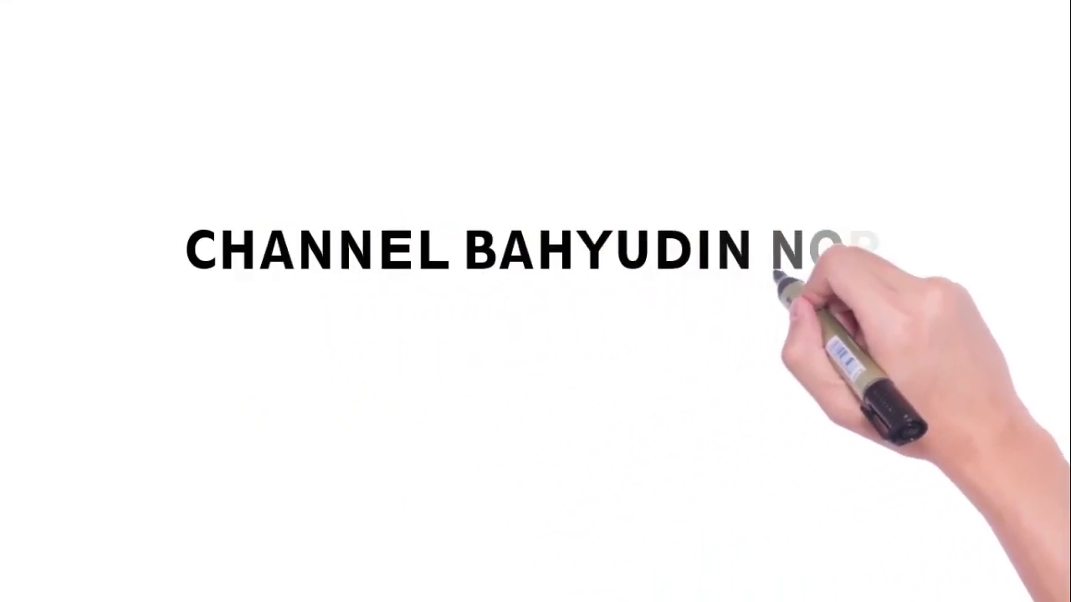
key("Escape")
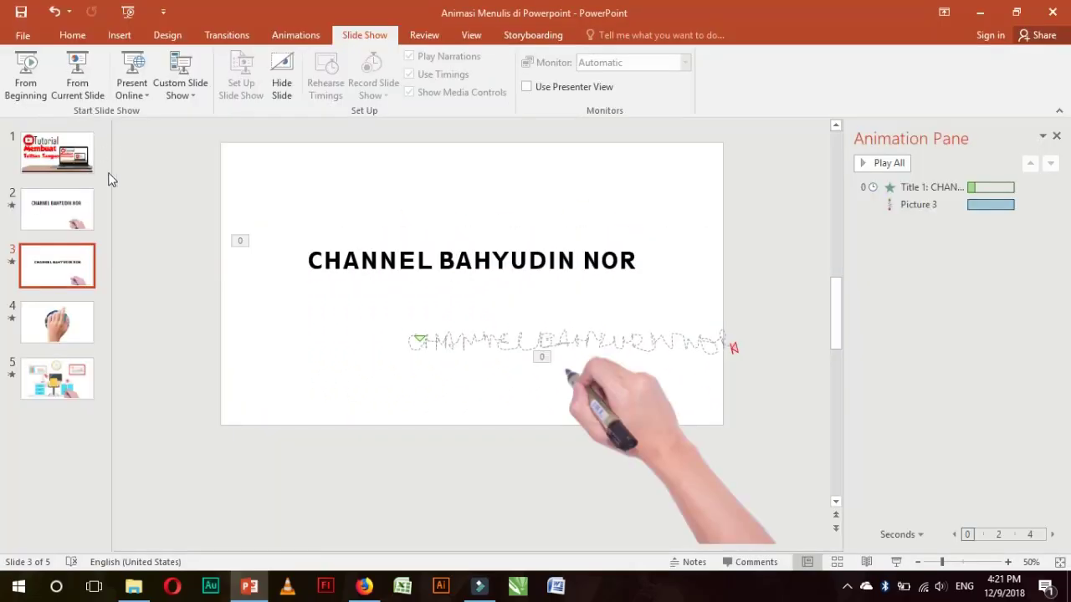
left_click(474, 262)
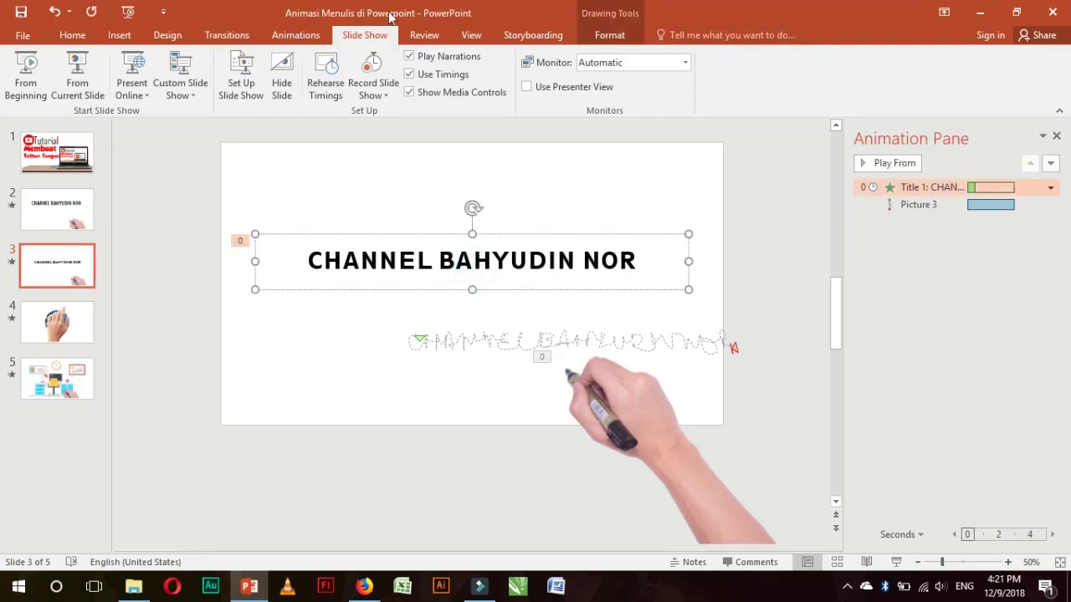
left_click(295, 35)
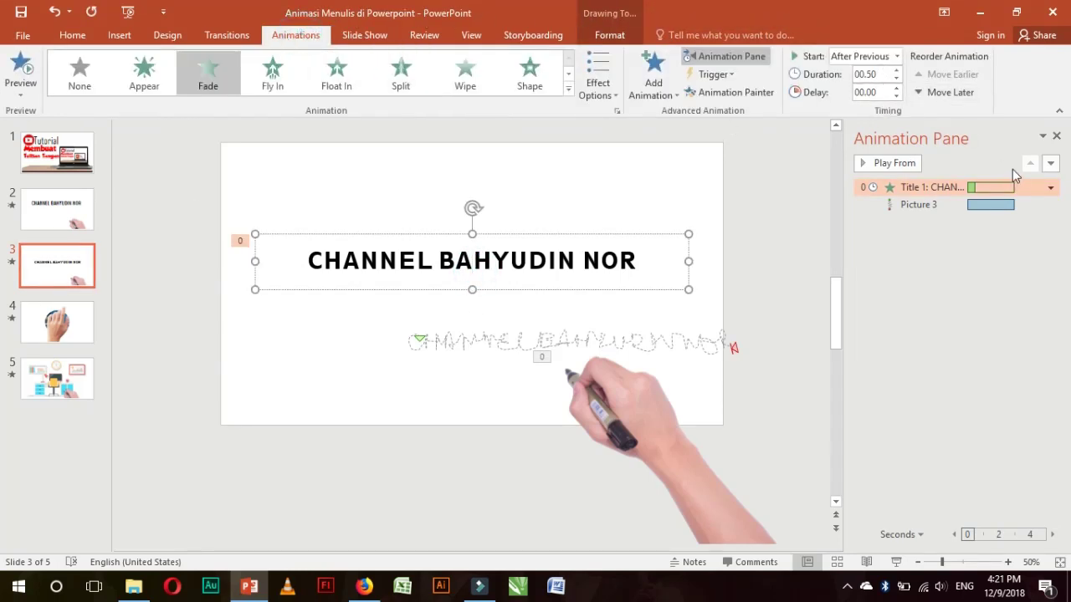
left_click(1000, 205)
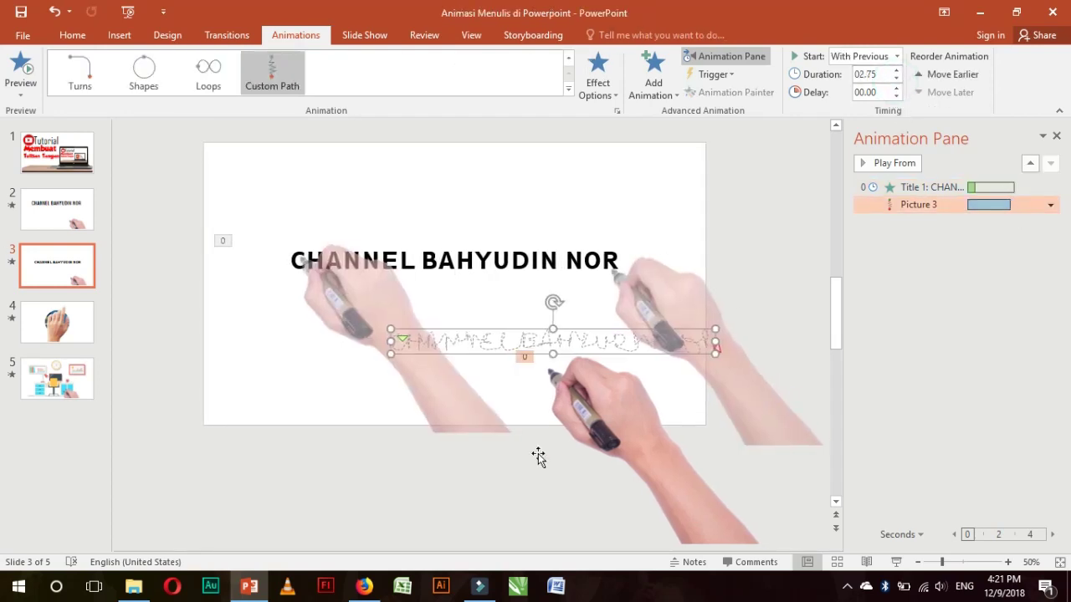
left_click(371, 34)
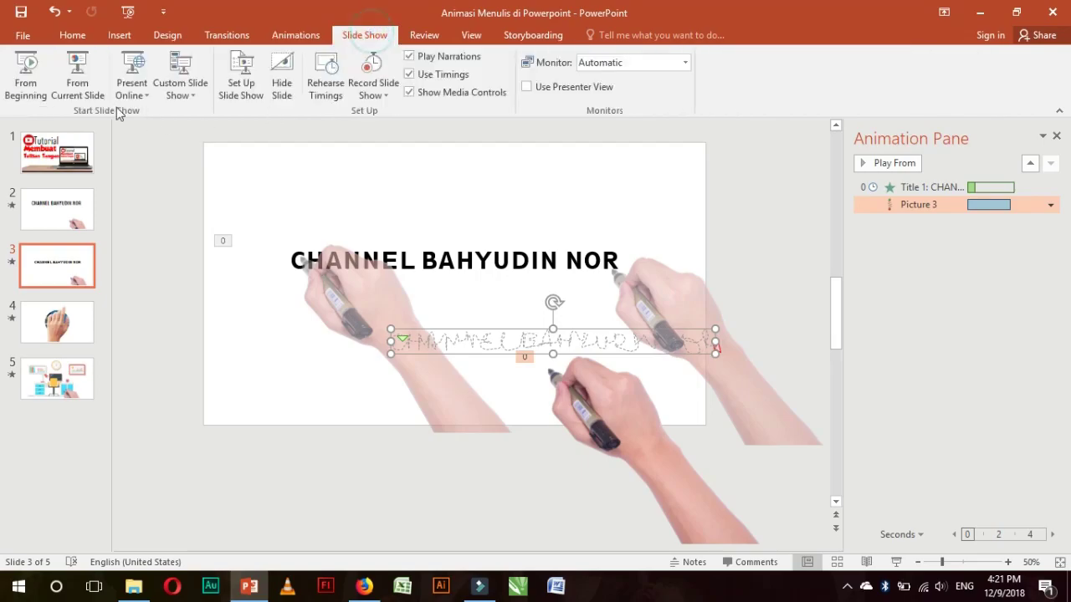
left_click(75, 63)
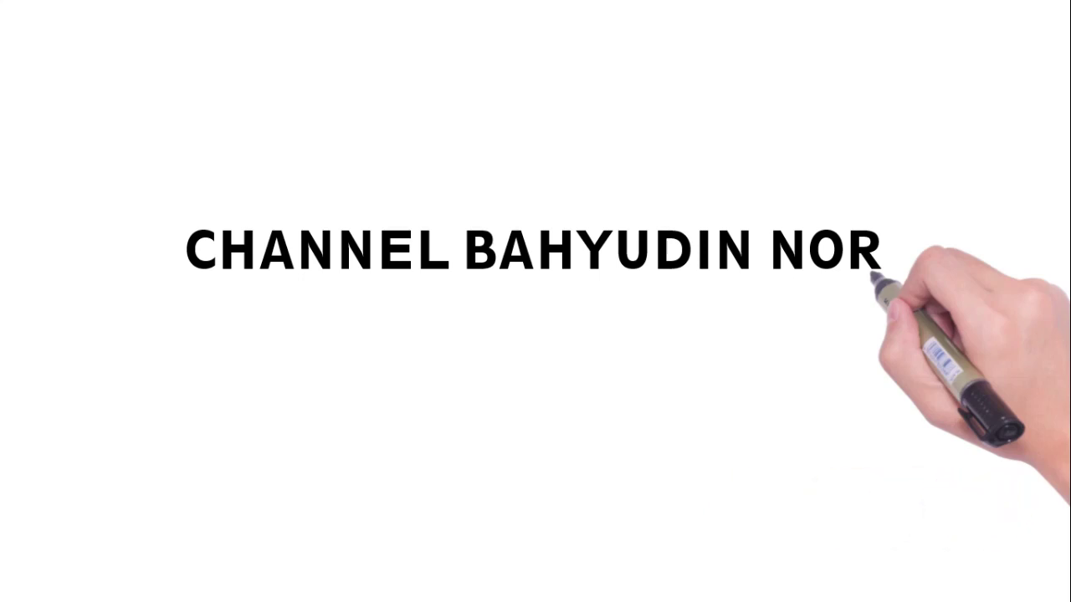
key("Escape")
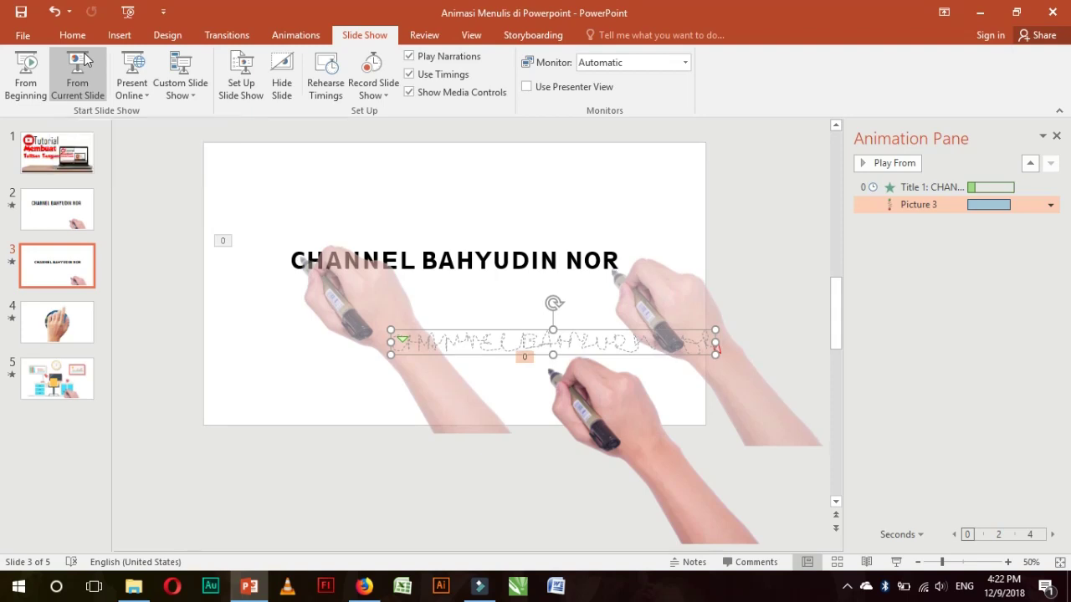
Preview slide 4 as a slide show and return to editing.
left_click(55, 337)
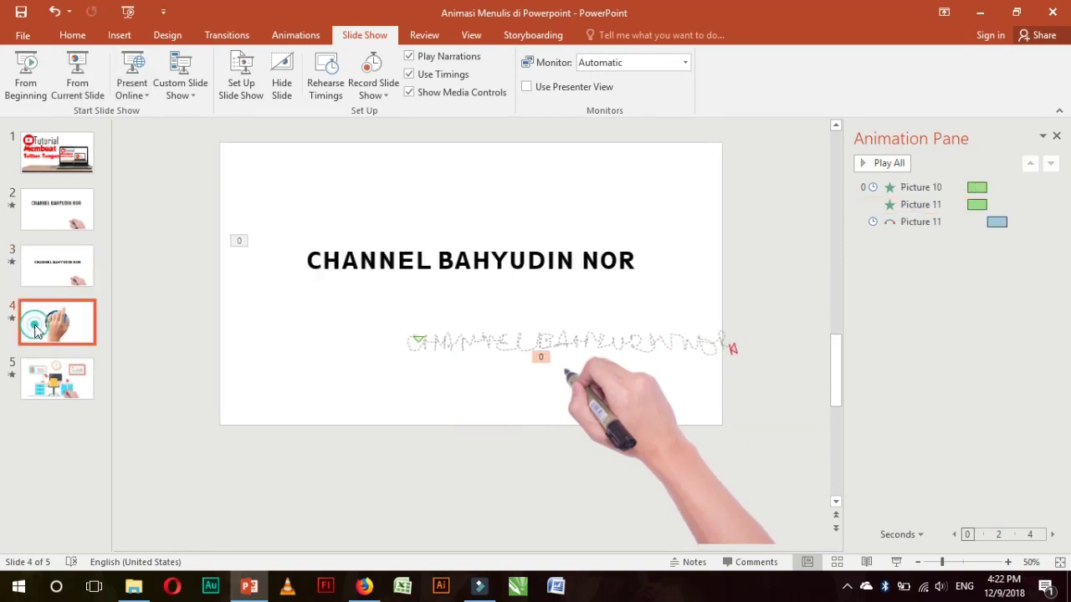
left_click(447, 337)
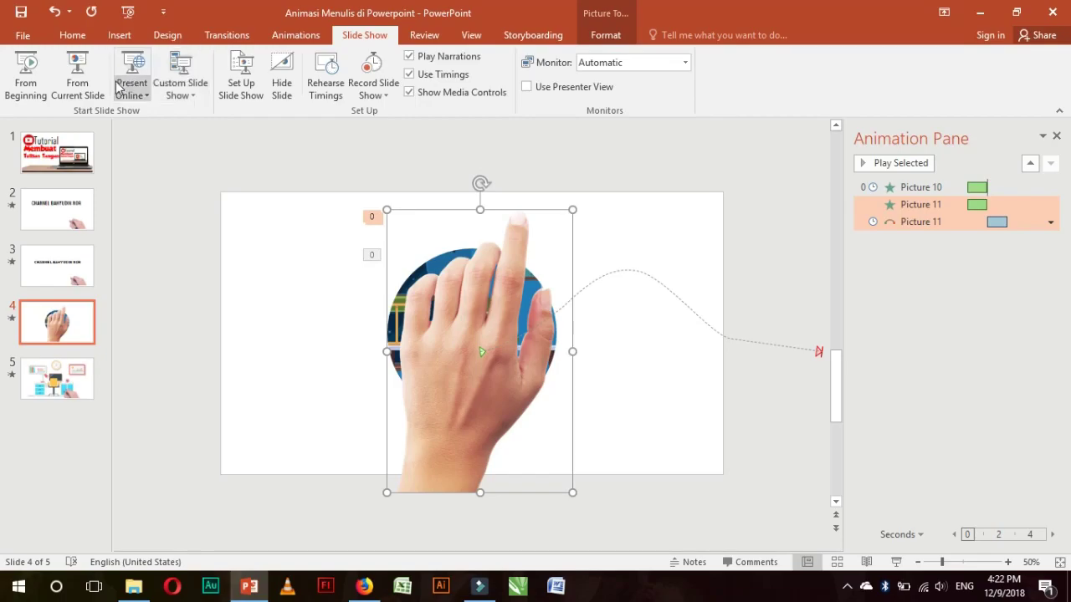
left_click(78, 73)
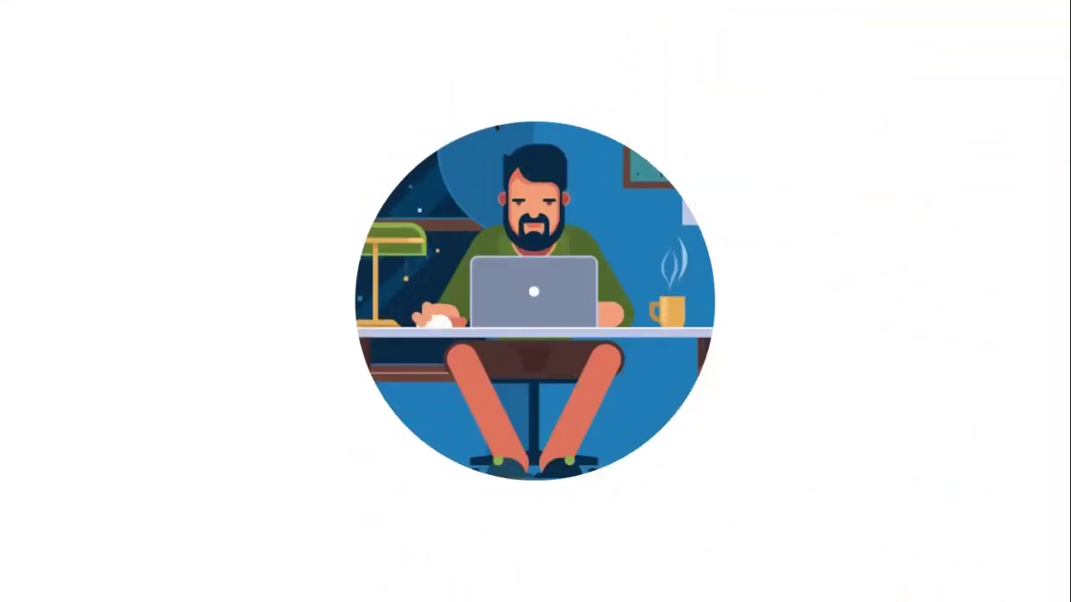
key("Escape")
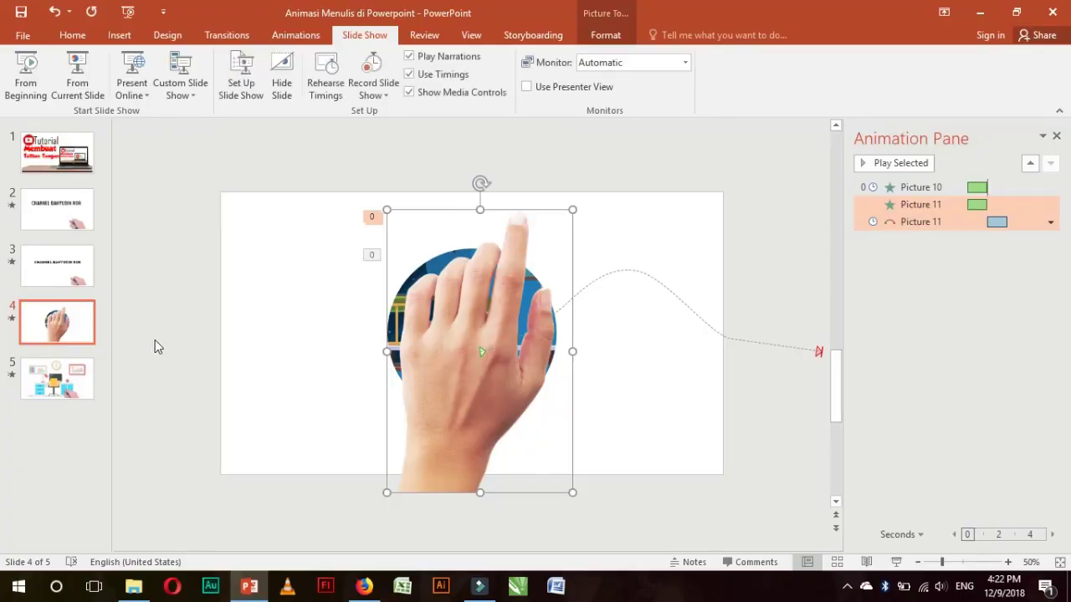
Add a new slide 5 after slide 4 and delete its placeholders to leave it blank.
left_click(59, 331)
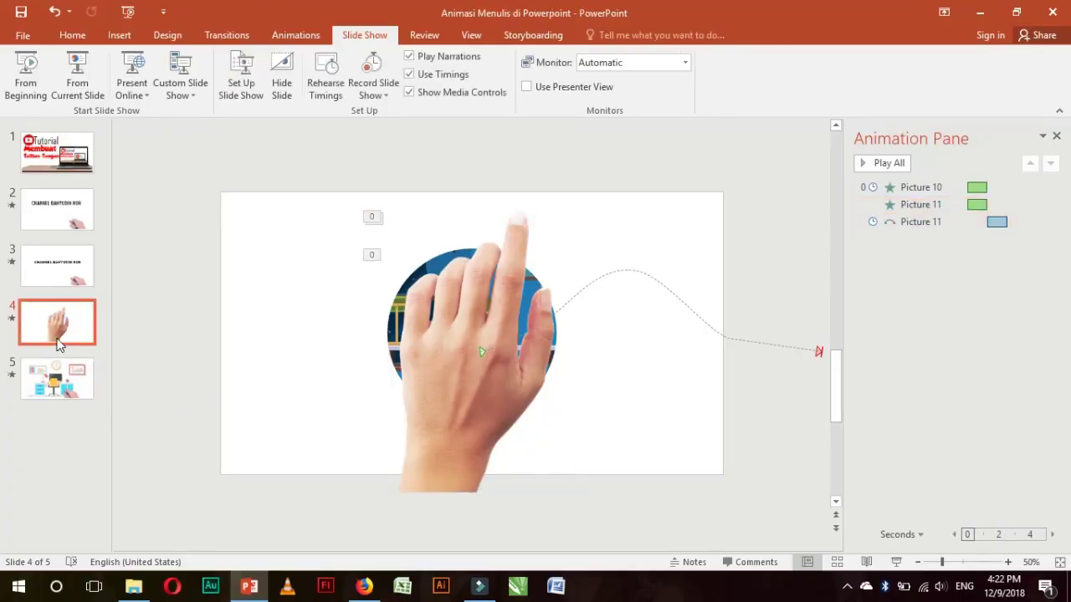
key("ctrl+m")
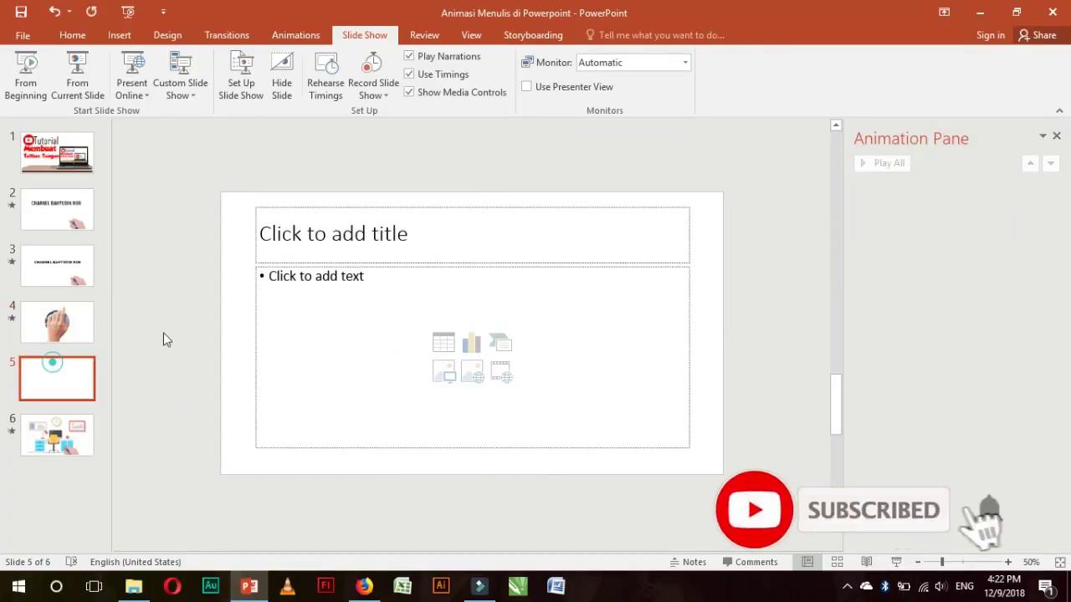
key("ctrl+a")
key("Delete")
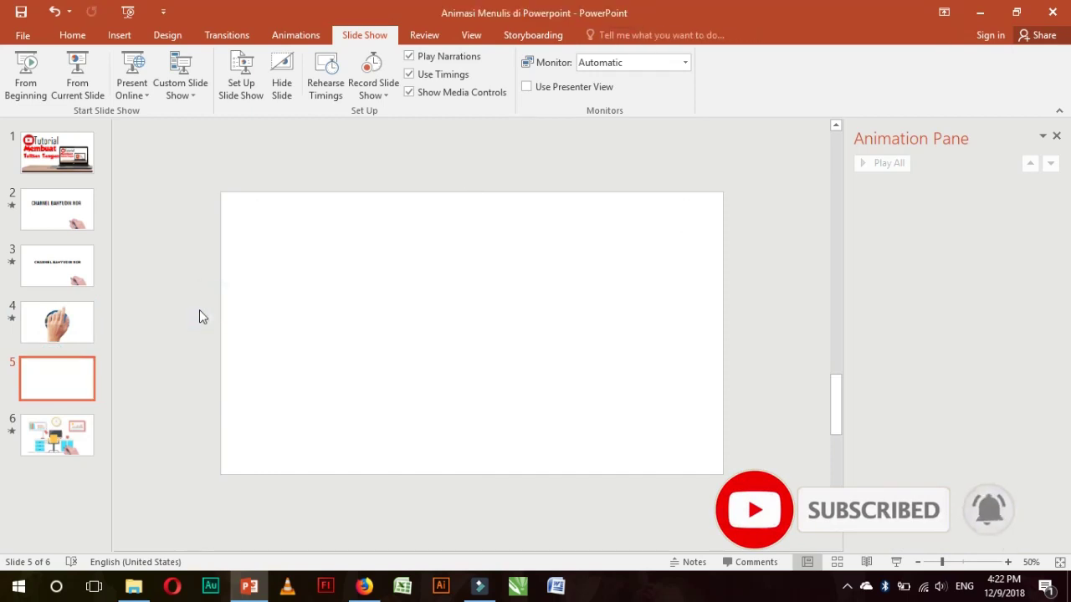
left_click(57, 322)
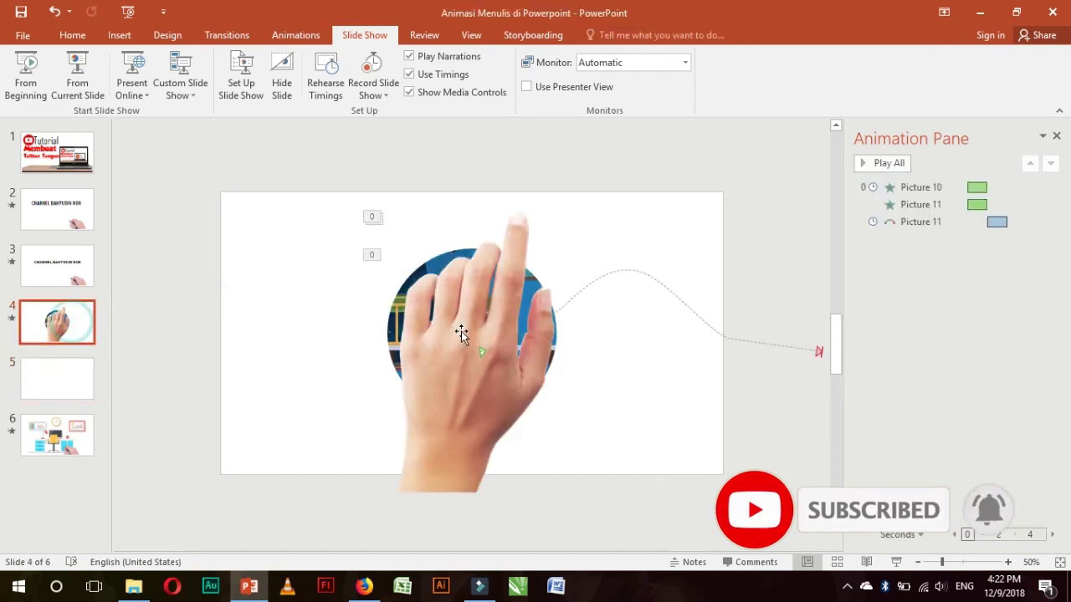
left_click(431, 361)
left_click(71, 386)
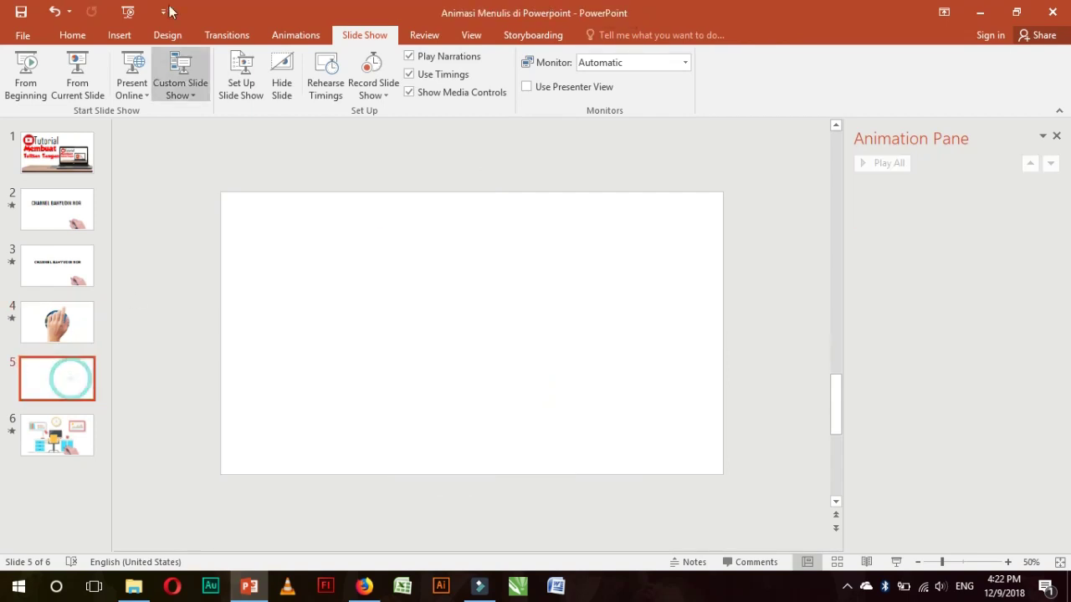
Insert red-peppers-296655_1280 onto slide 5, shrink it to 6.02" by 3.01" and centre it.
left_click(122, 38)
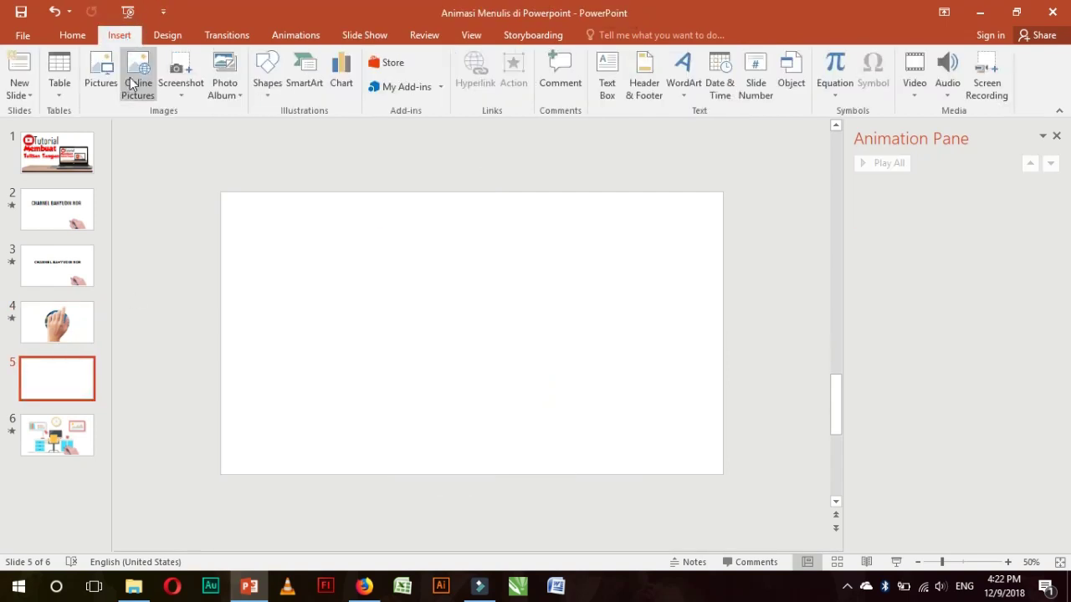
left_click(101, 76)
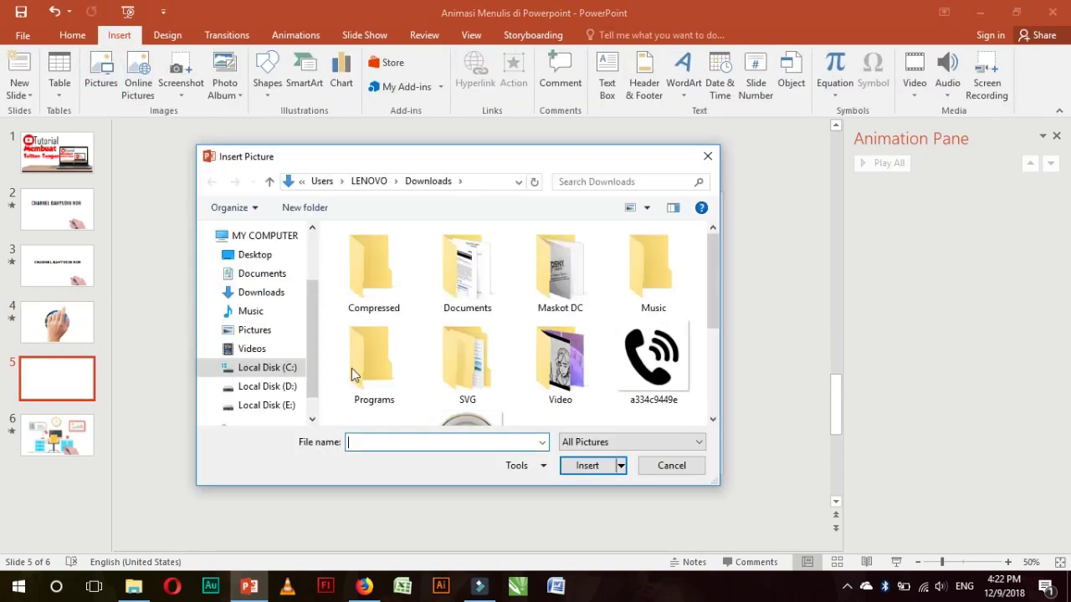
scroll(467, 284, "down", 3)
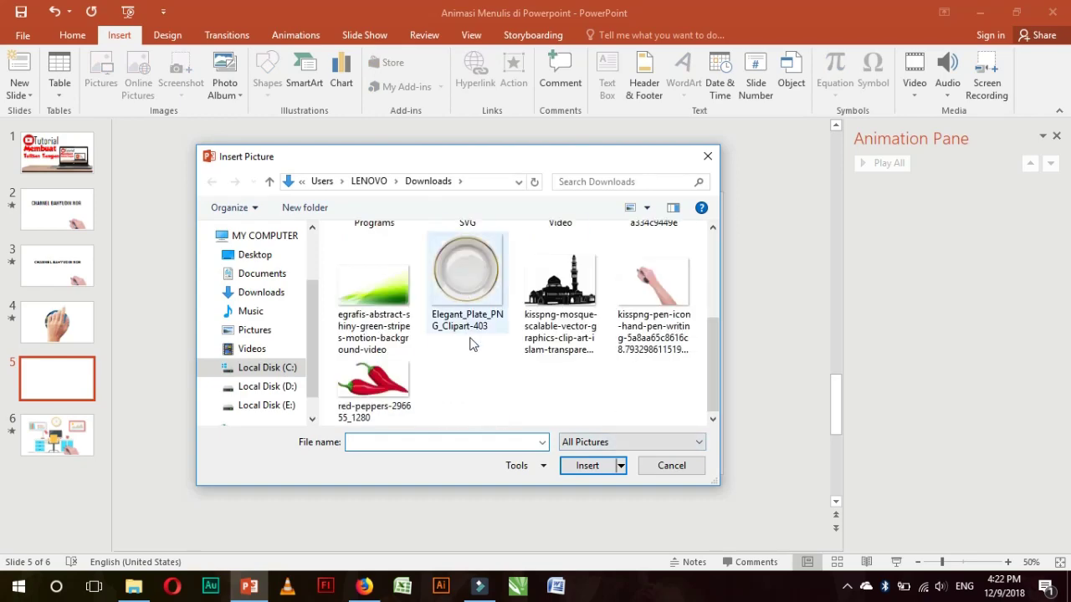
scroll(470, 343, "up", 1)
scroll(456, 355, "down", 1)
scroll(469, 355, "up", 1)
scroll(489, 349, "down", 1)
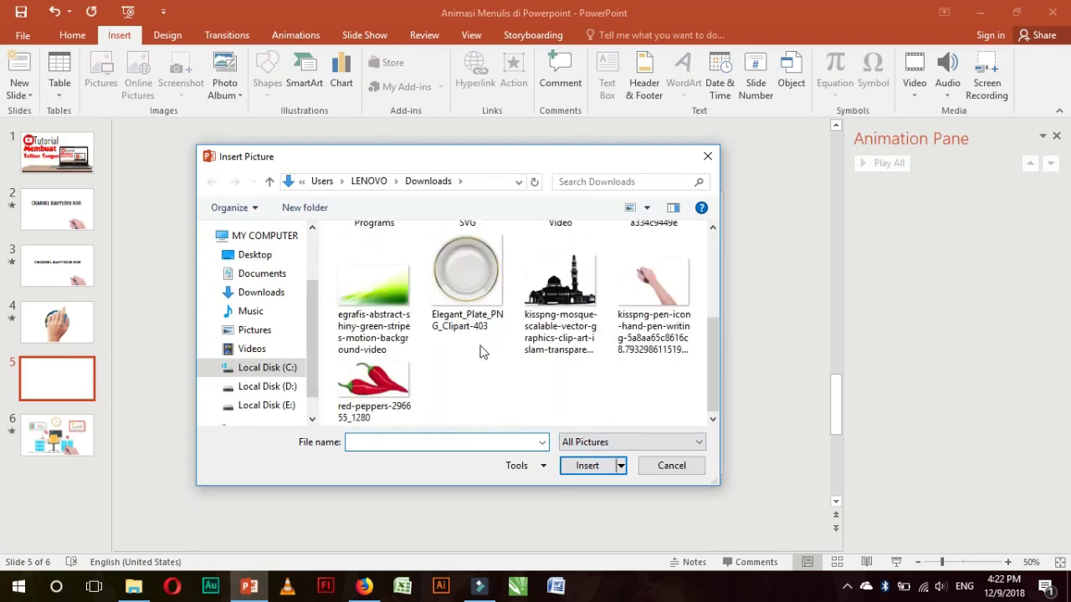
left_click(377, 398)
left_click(599, 468)
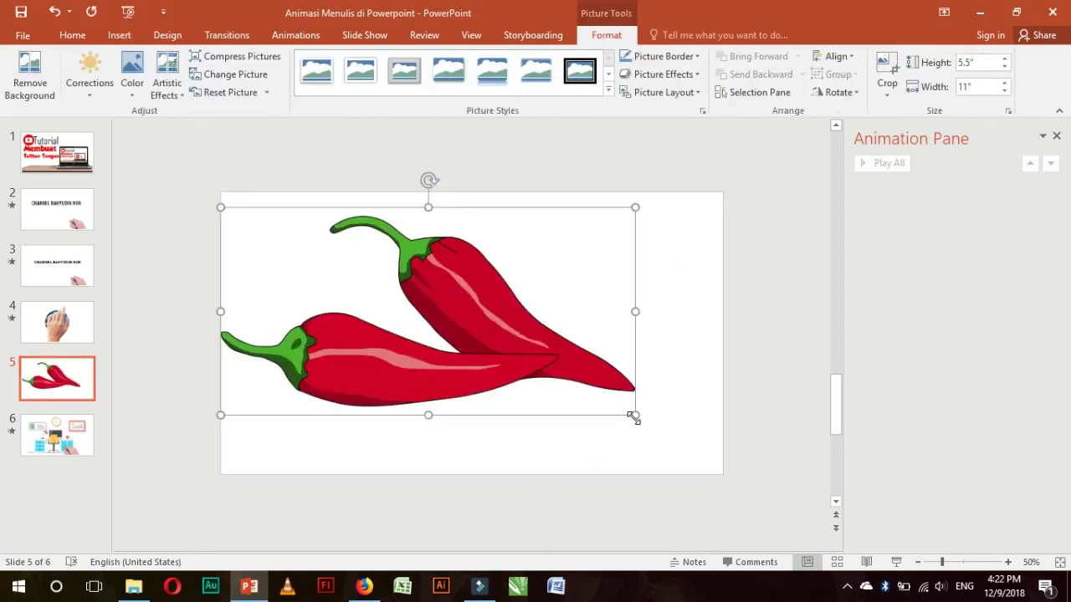
left_click_drag(603, 383, 447, 323)
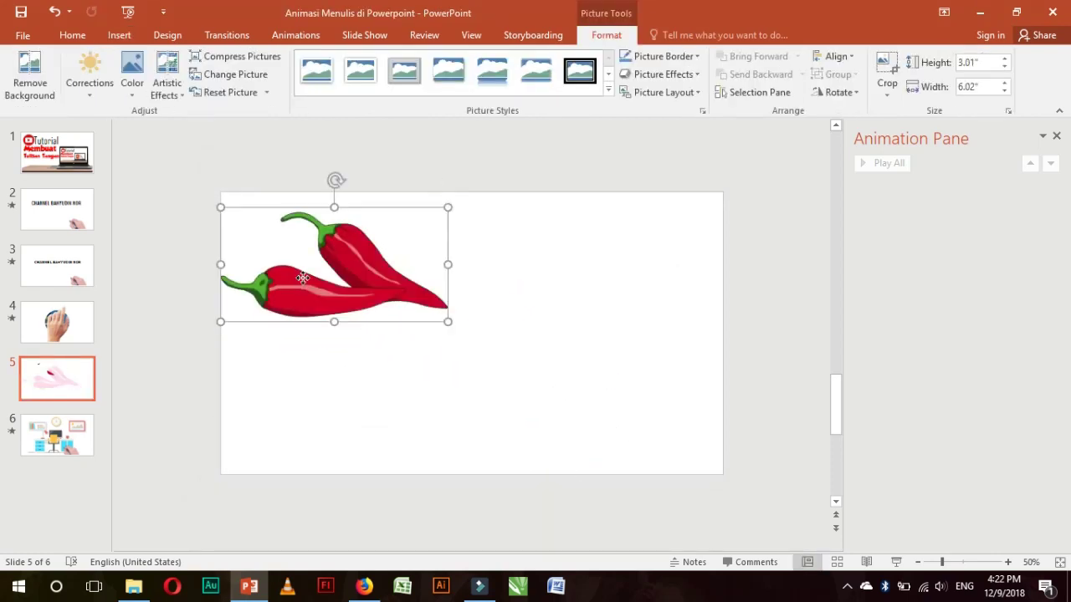
mouse_move(298, 276)
left_mouse_down()
mouse_move(449, 327)
mouse_move(444, 352)
left_mouse_up()
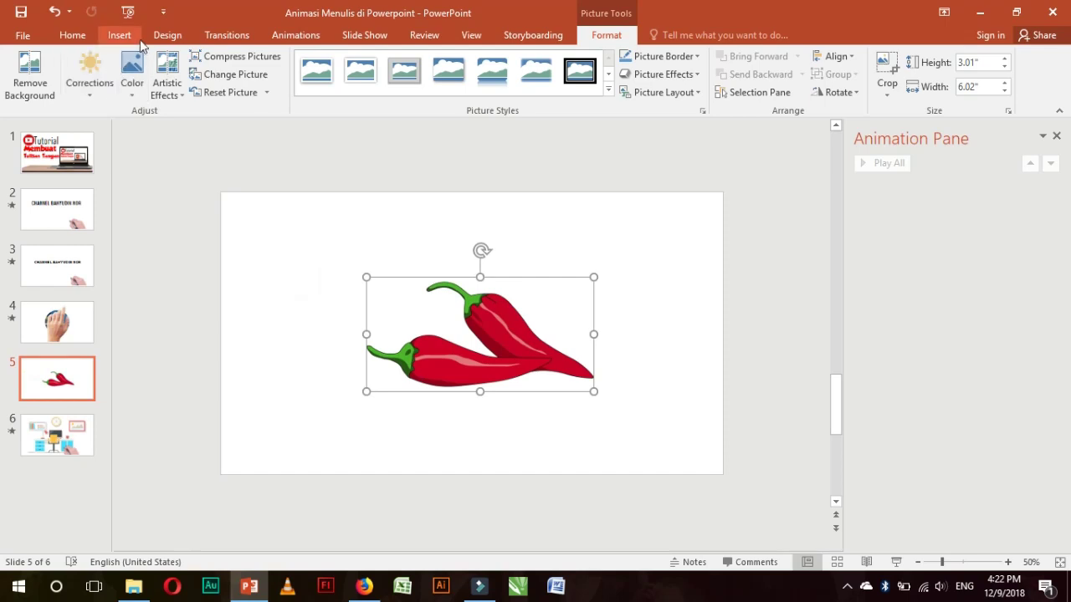
left_click(118, 37)
left_click(99, 71)
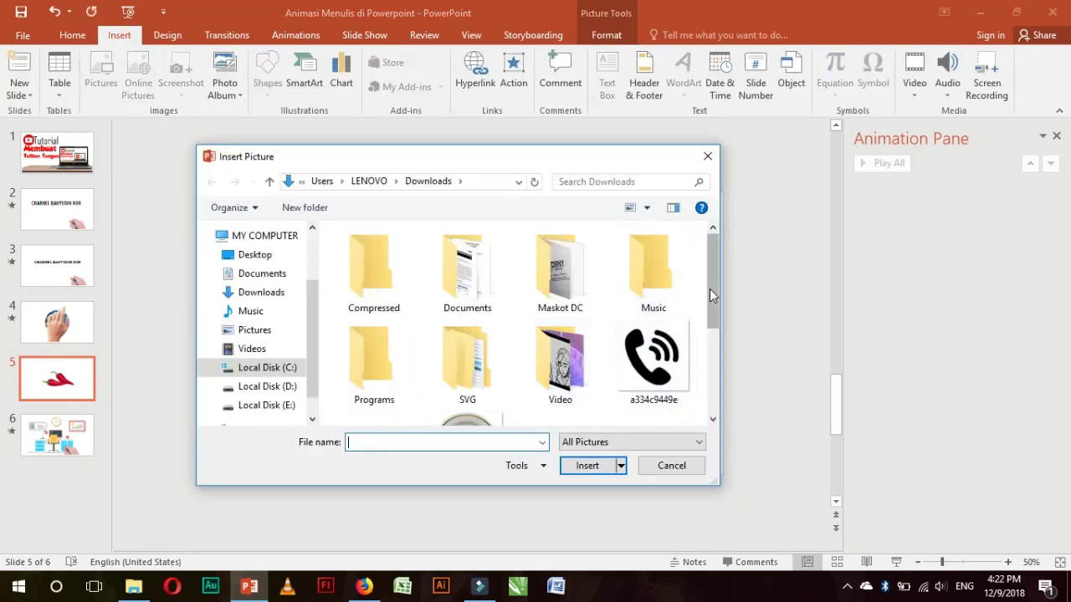
left_click_drag(710, 294, 699, 354)
left_click(634, 331)
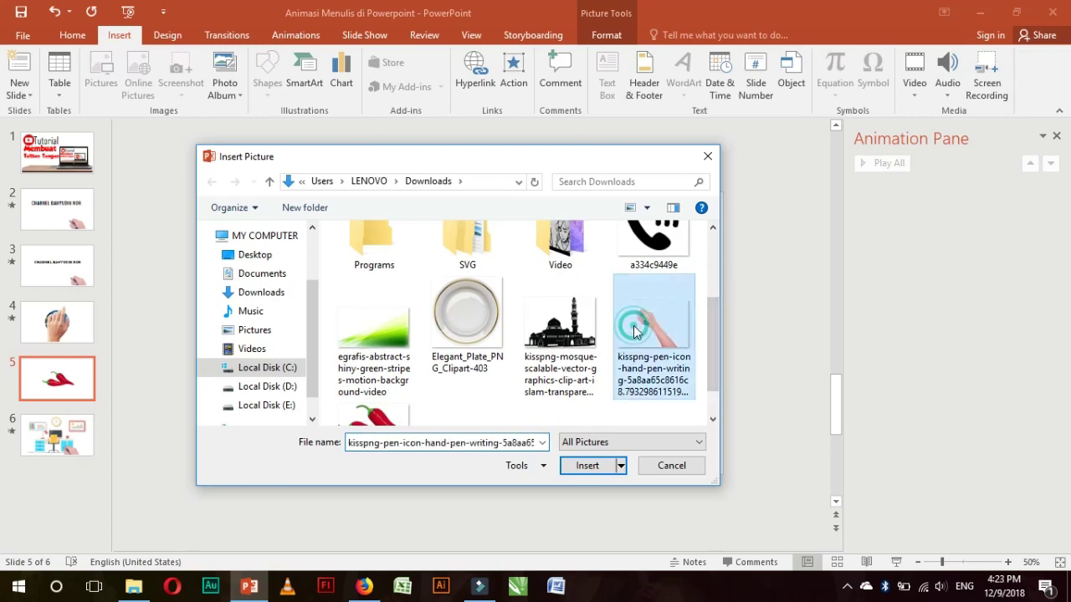
mouse_move(250, 312)
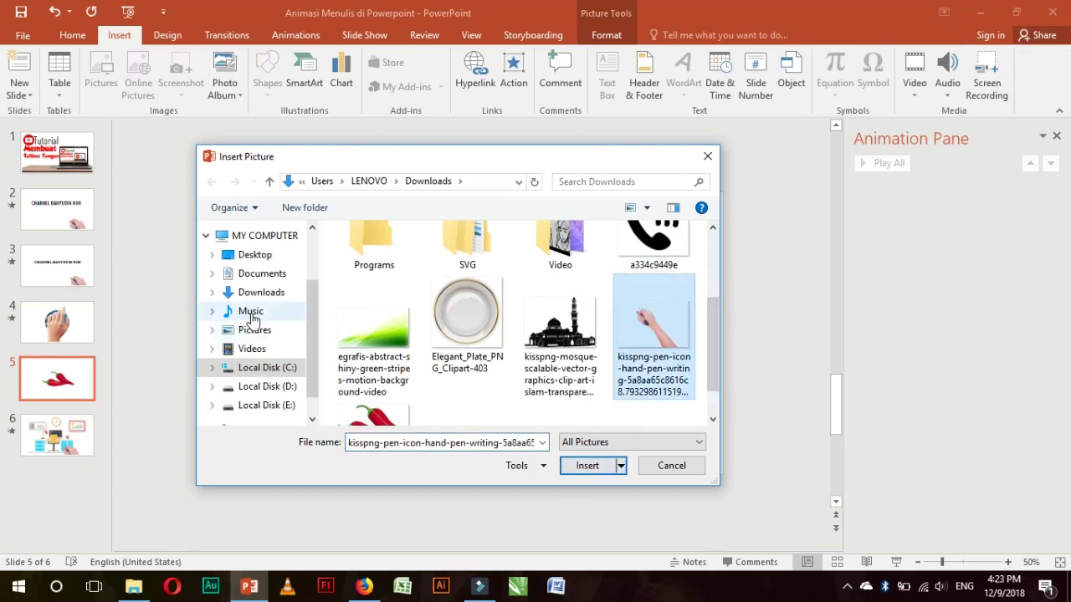
left_click(254, 329)
left_click(251, 311)
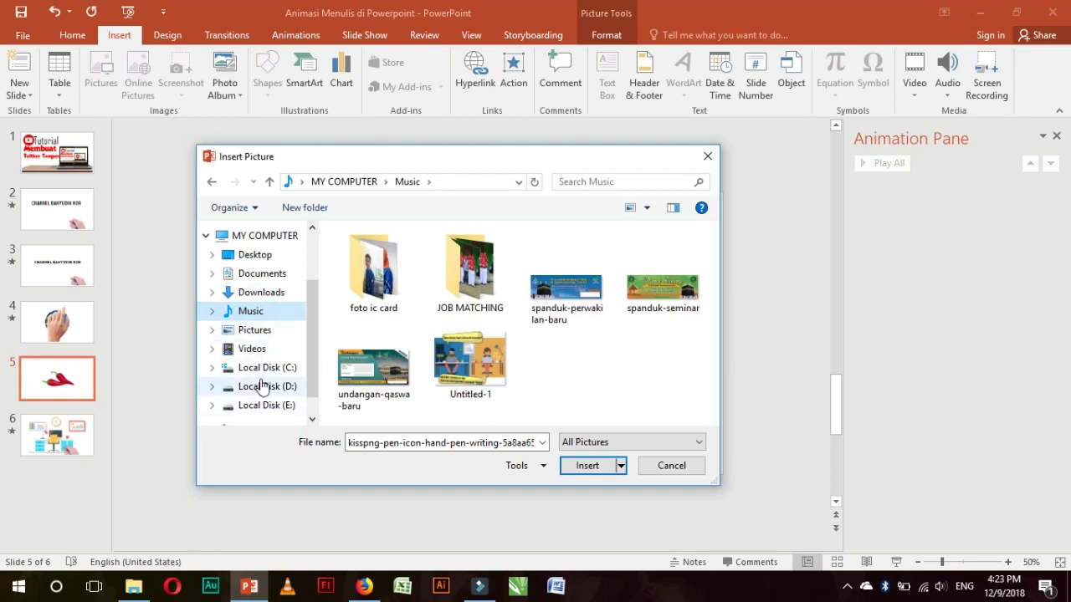
left_click(255, 350)
left_click(260, 311)
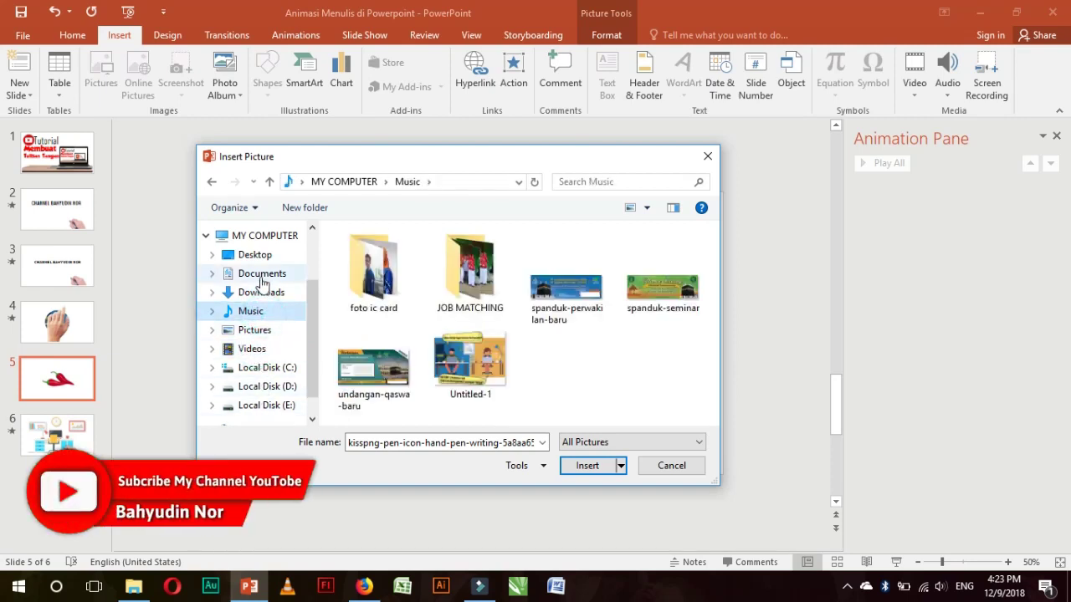
left_click(678, 466)
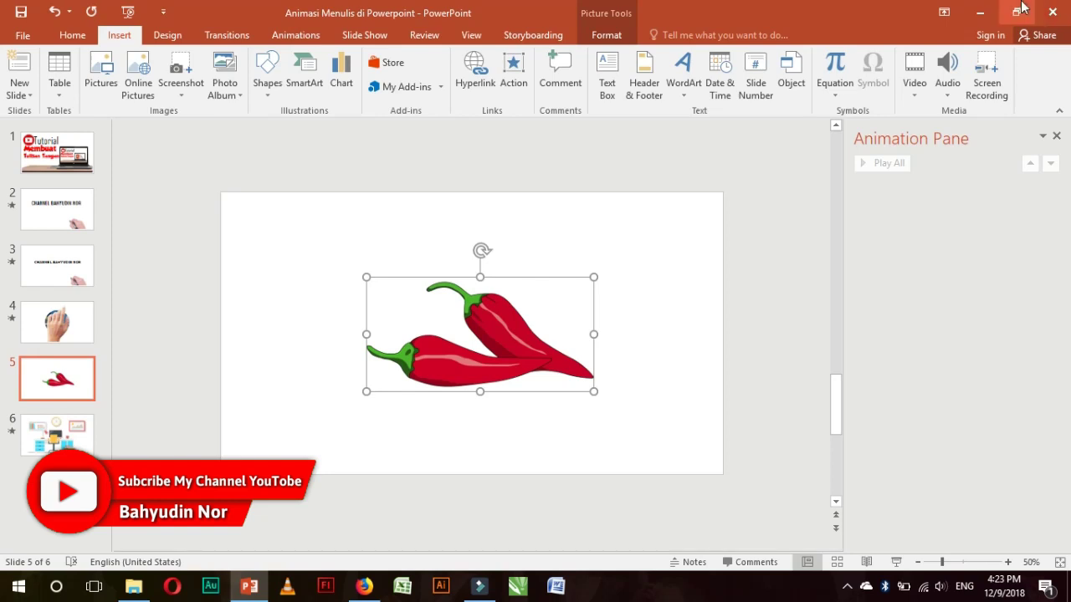
Copy the hand picture from slide 4 onto slide 5 and remove its copied animations.
left_click(50, 322)
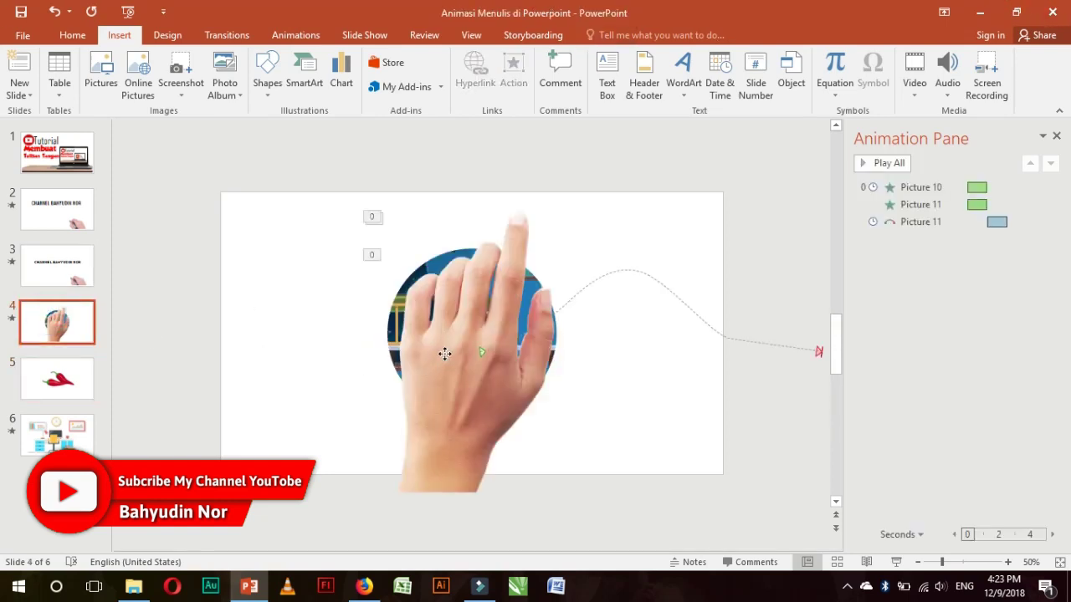
left_click(448, 360)
key("ctrl+c")
left_click(57, 379)
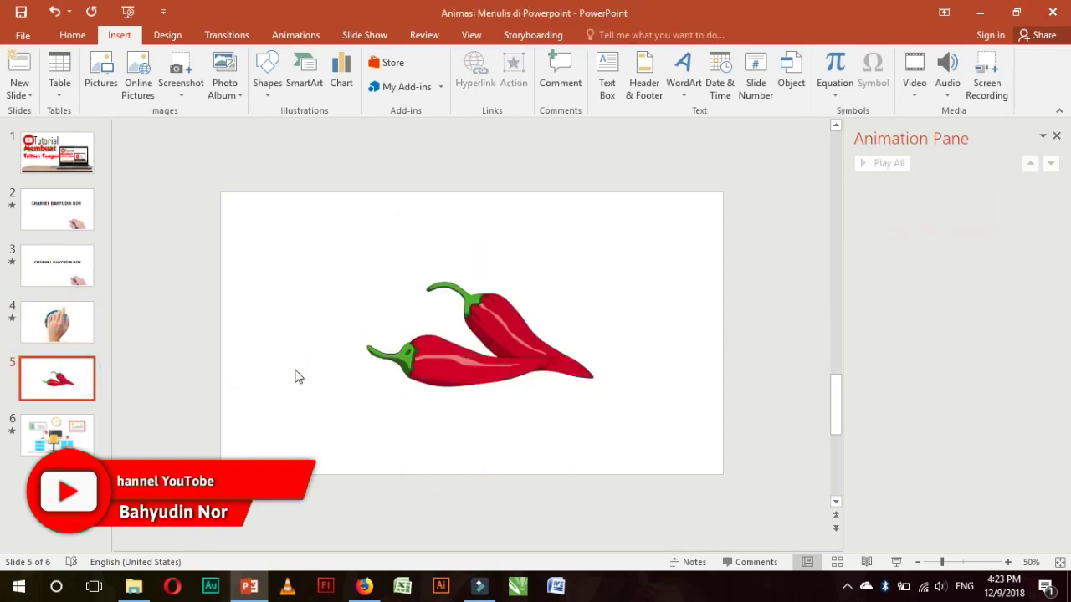
key("ctrl+v")
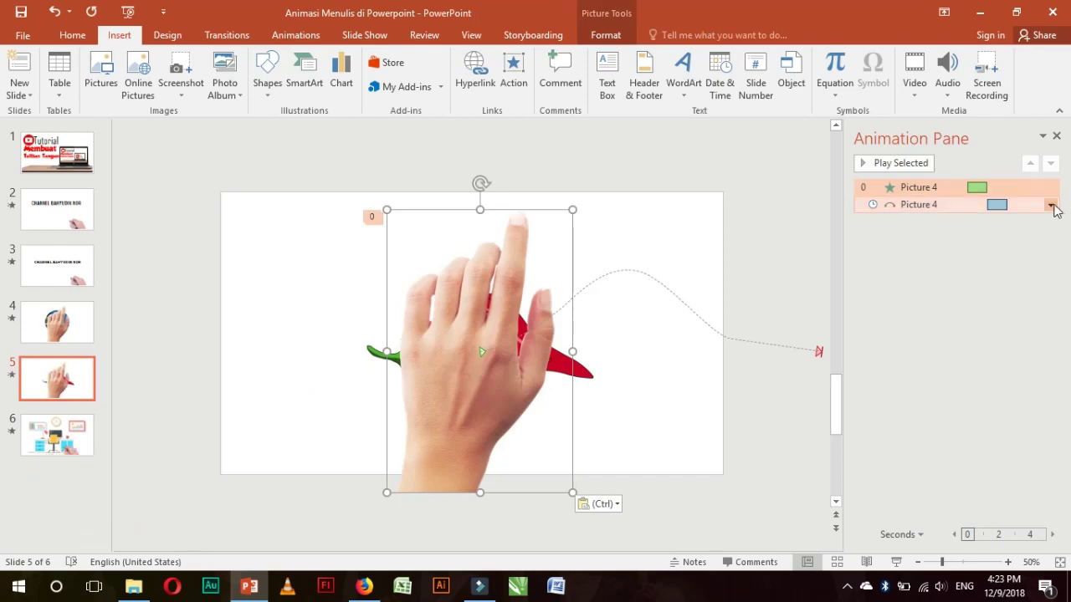
left_click(1051, 205)
left_click(955, 332)
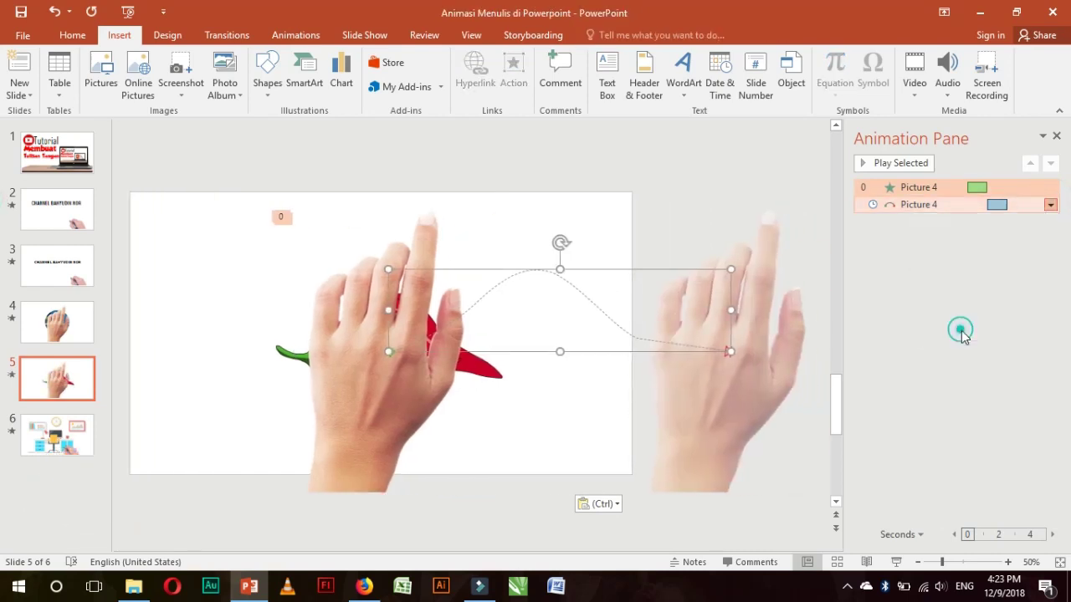
Arrange the hand picture in front of the red peppers, covering most of them.
left_click(453, 349)
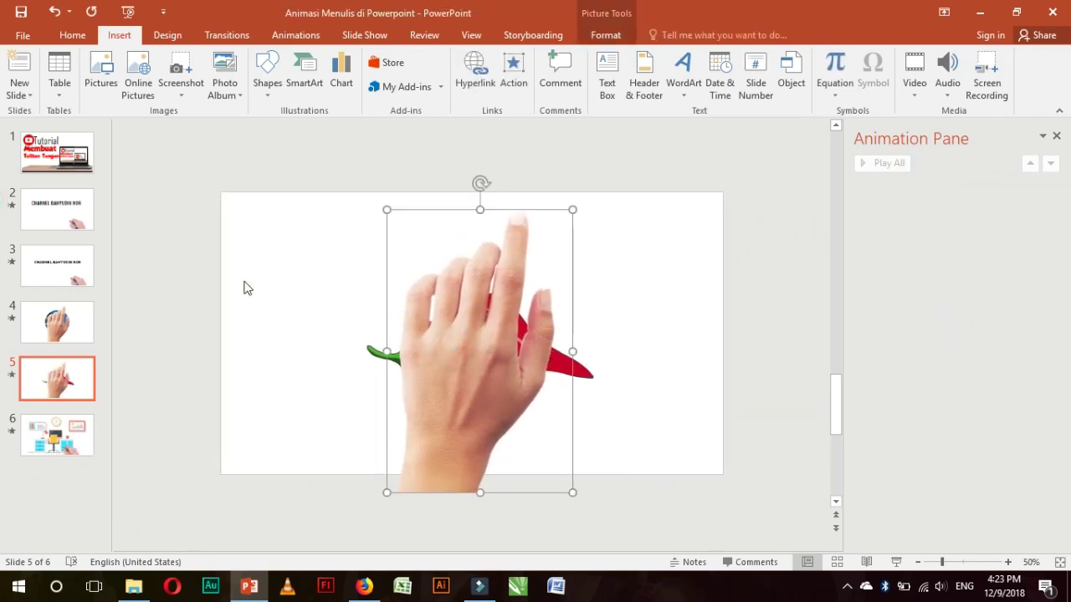
left_click(290, 270)
left_click_drag(461, 310, 481, 381)
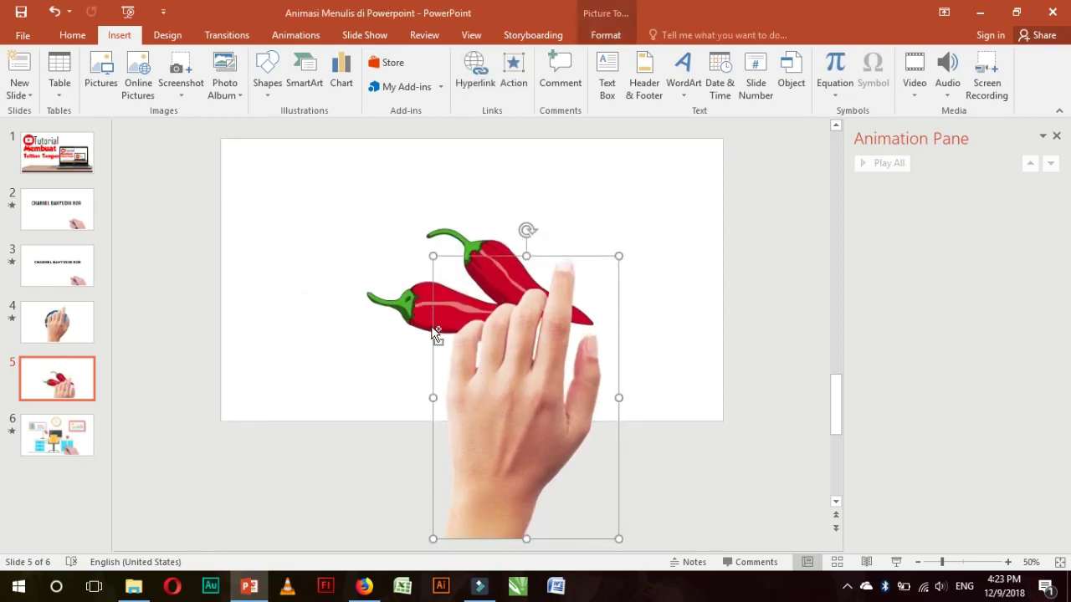
key("ctrl+z")
left_click(341, 323)
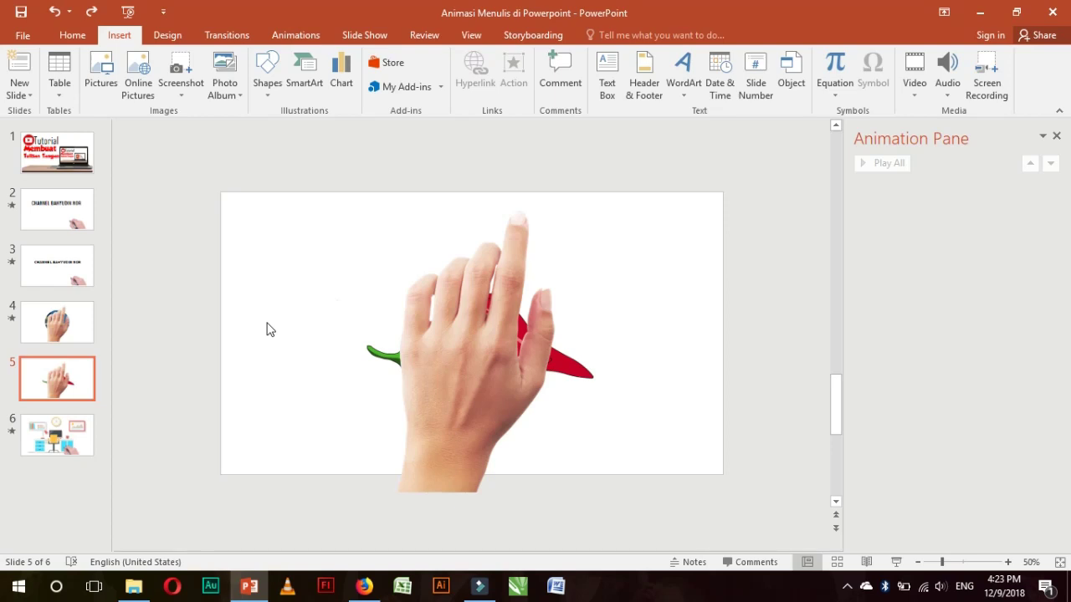
left_click(441, 390)
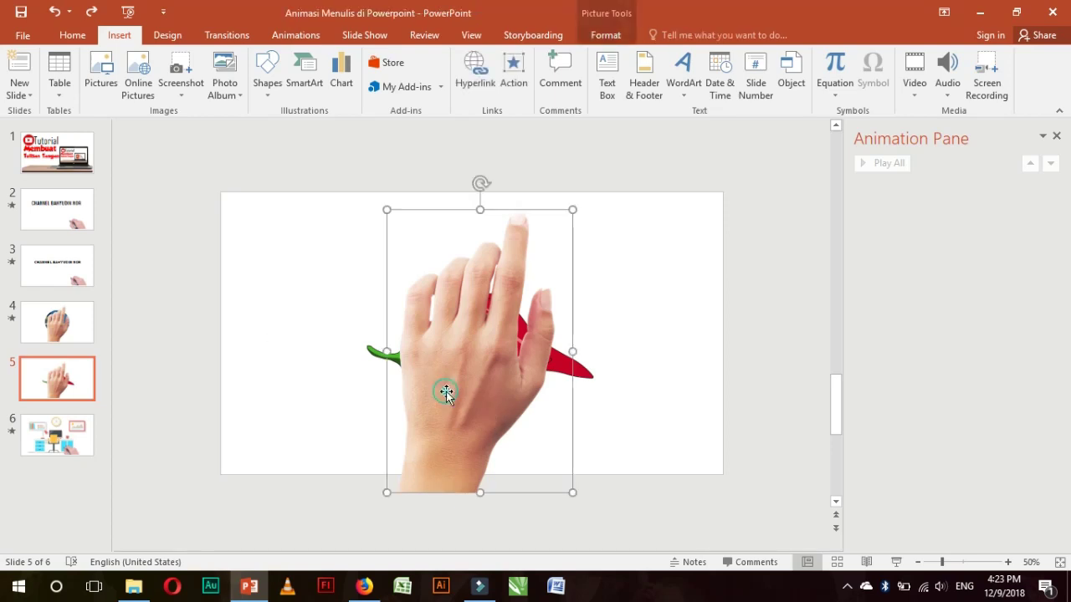
left_click(315, 333)
left_click(435, 334)
left_click(313, 370)
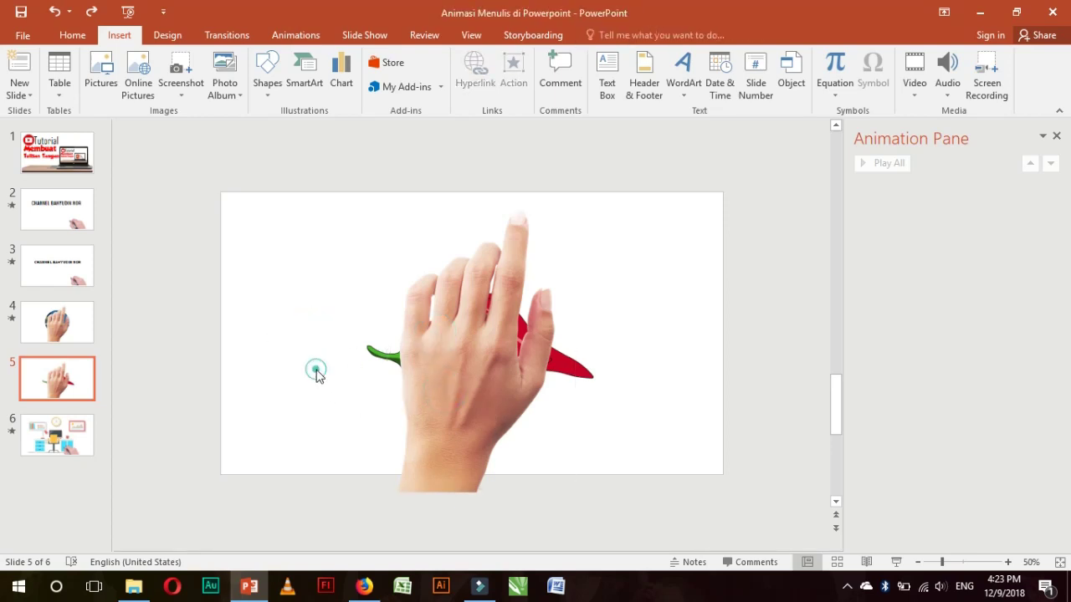
left_click(370, 347)
left_click(372, 347)
mouse_move(371, 348)
left_mouse_down()
mouse_move(280, 275)
mouse_move(352, 351)
left_mouse_up()
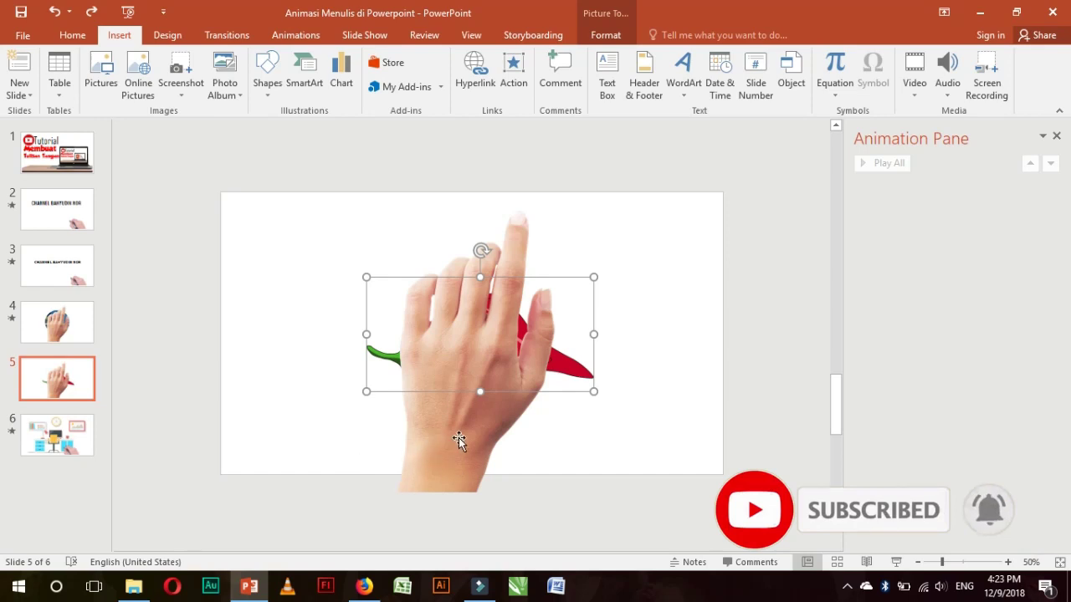
Apply Fly In to both the hand and chili pictures, starting After Previous.
left_click(519, 475, "shift")
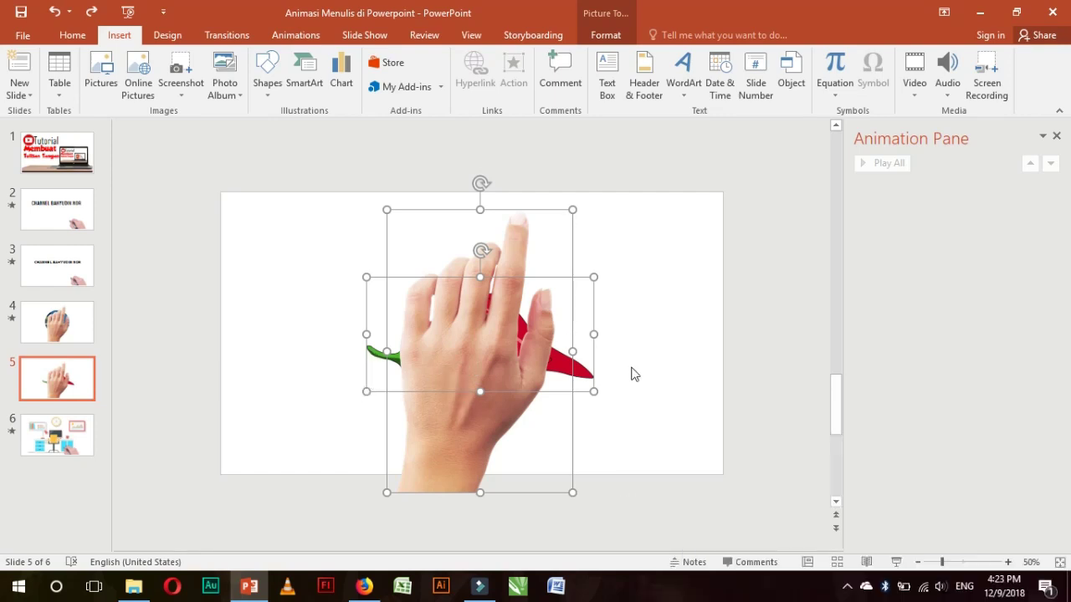
left_click(308, 39)
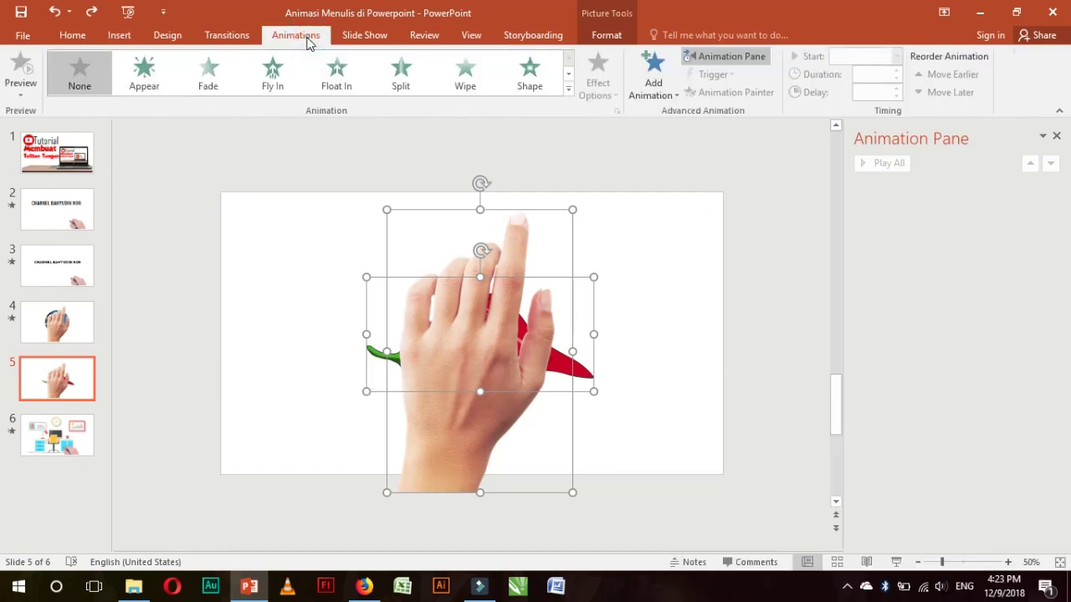
left_click(271, 75)
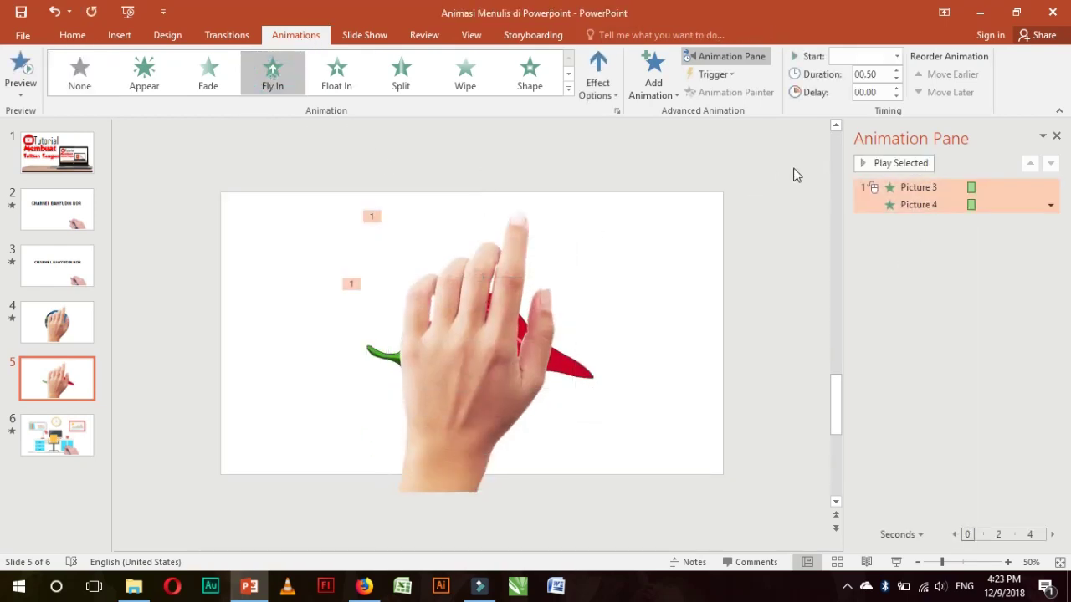
left_click(896, 56)
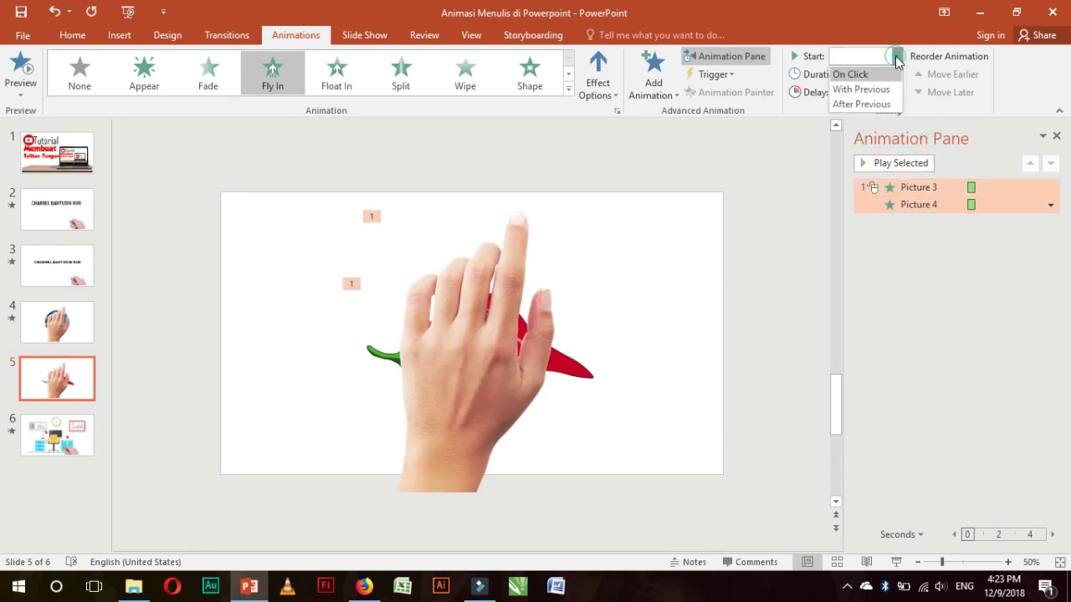
left_click(874, 104)
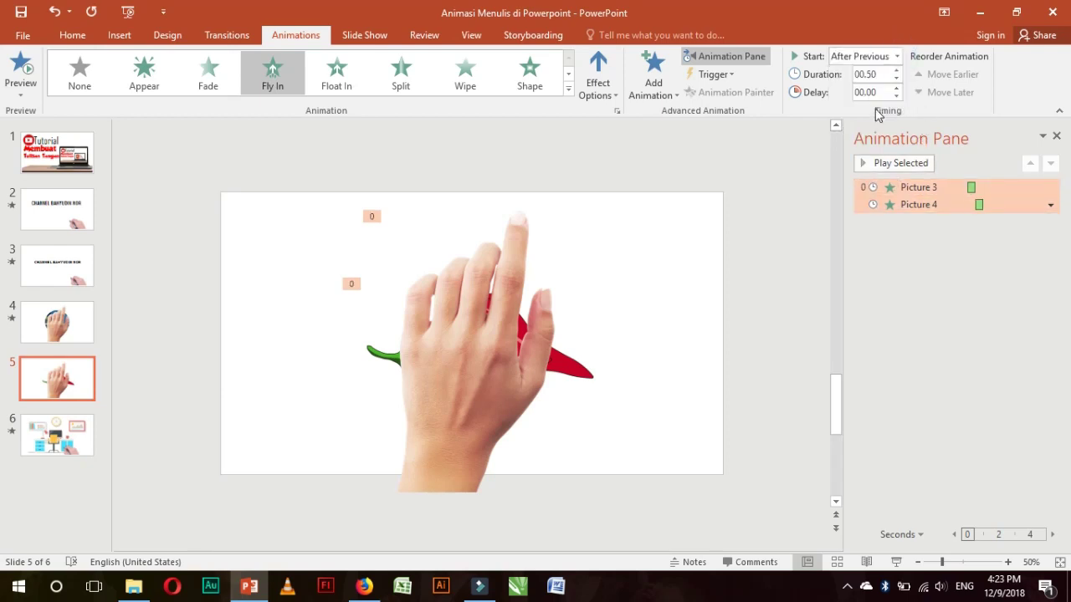
Set Picture 4's Fly In to start With Previous so both pictures enter together.
left_click(941, 206)
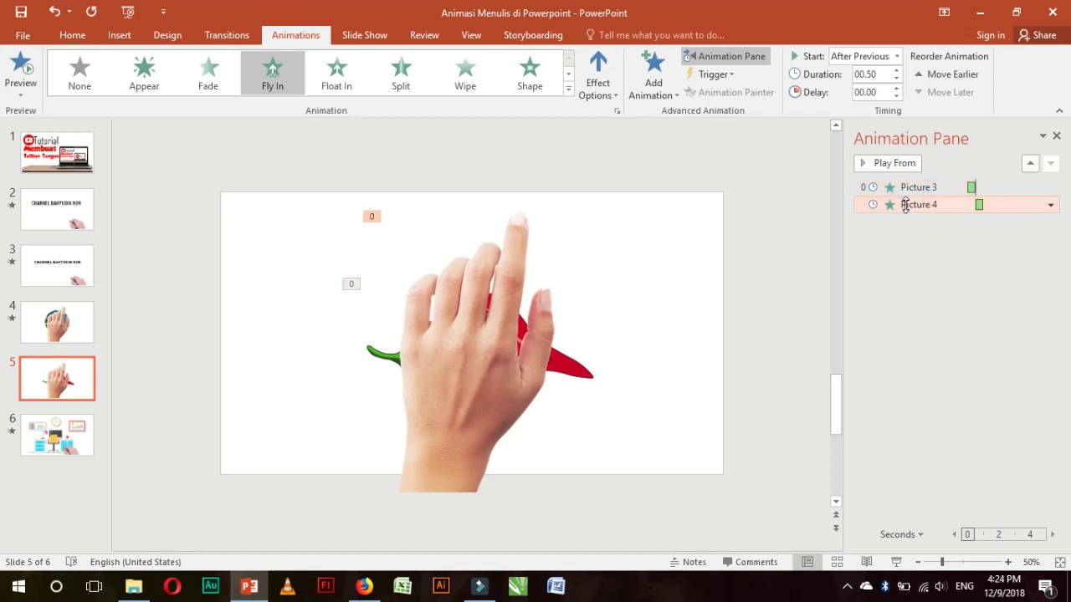
left_click(481, 345)
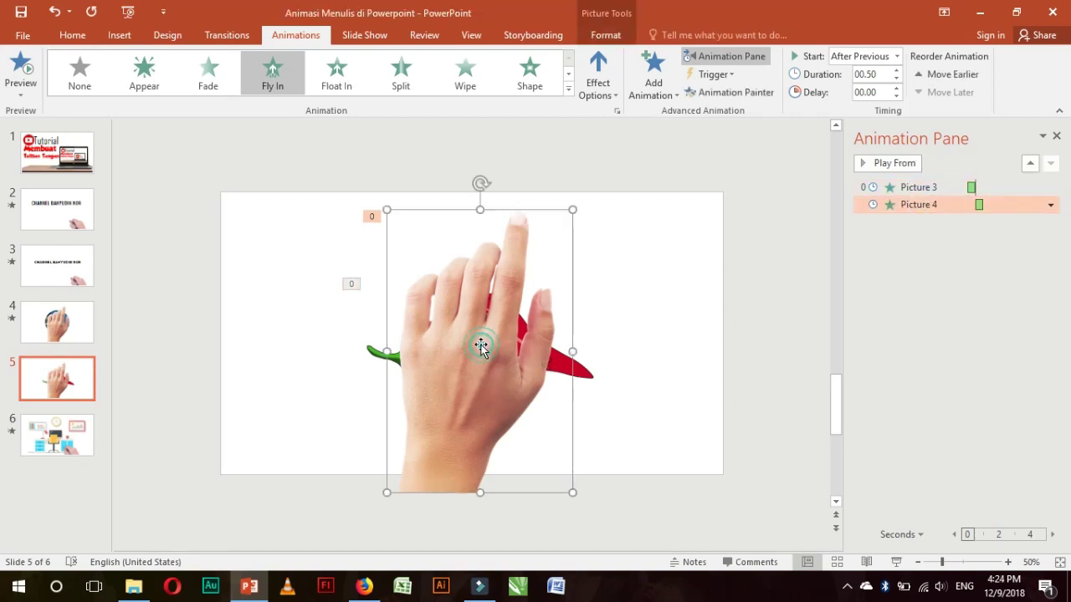
left_click(931, 208)
left_click(896, 56)
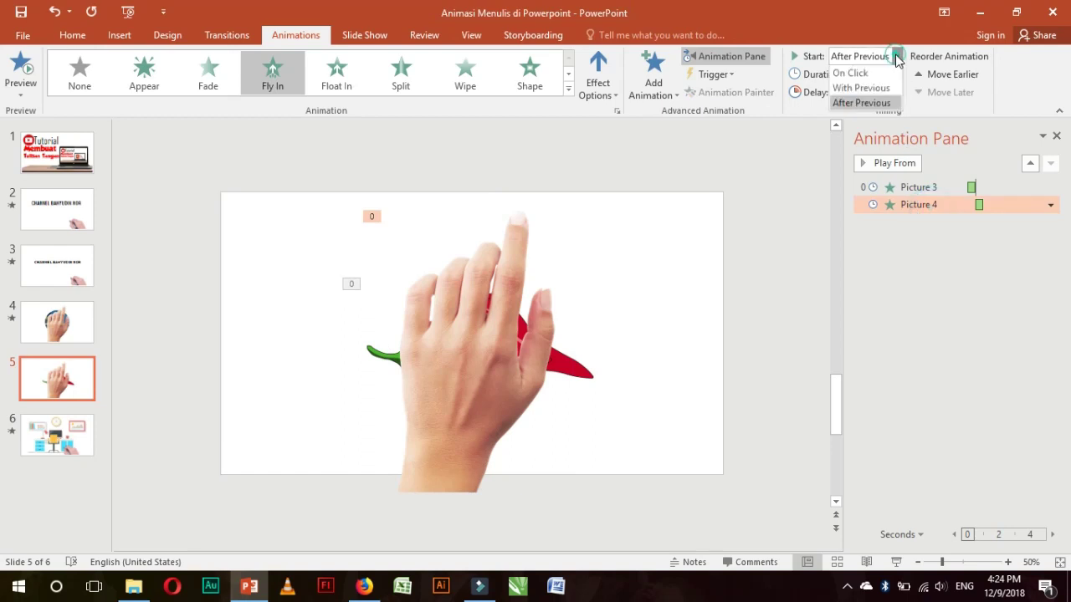
left_click(861, 89)
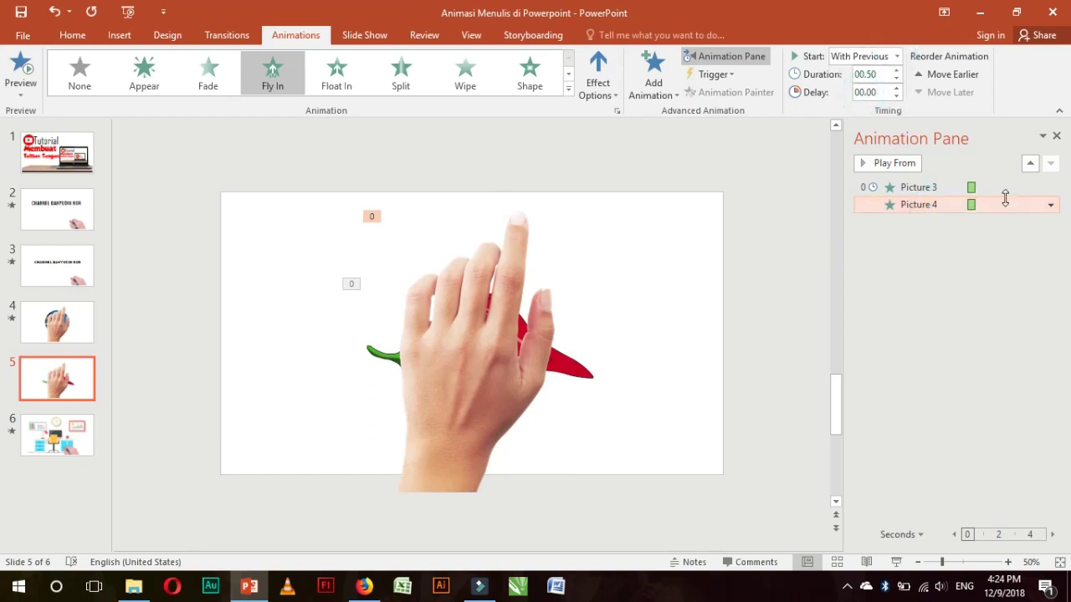
left_click(932, 286)
left_click(931, 189)
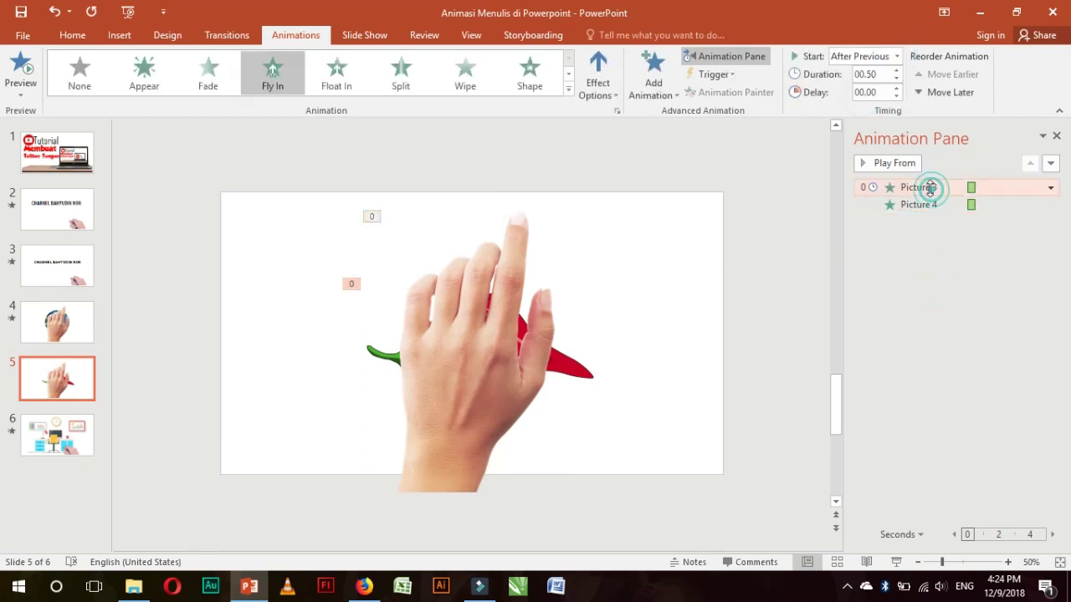
left_click(935, 204, "ctrl")
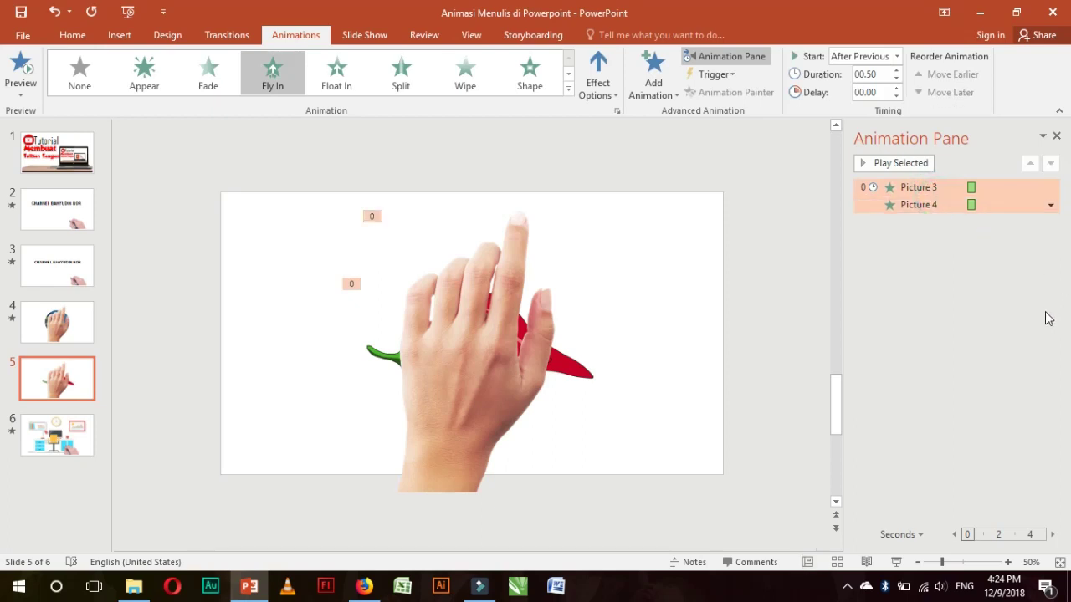
left_click(1050, 205)
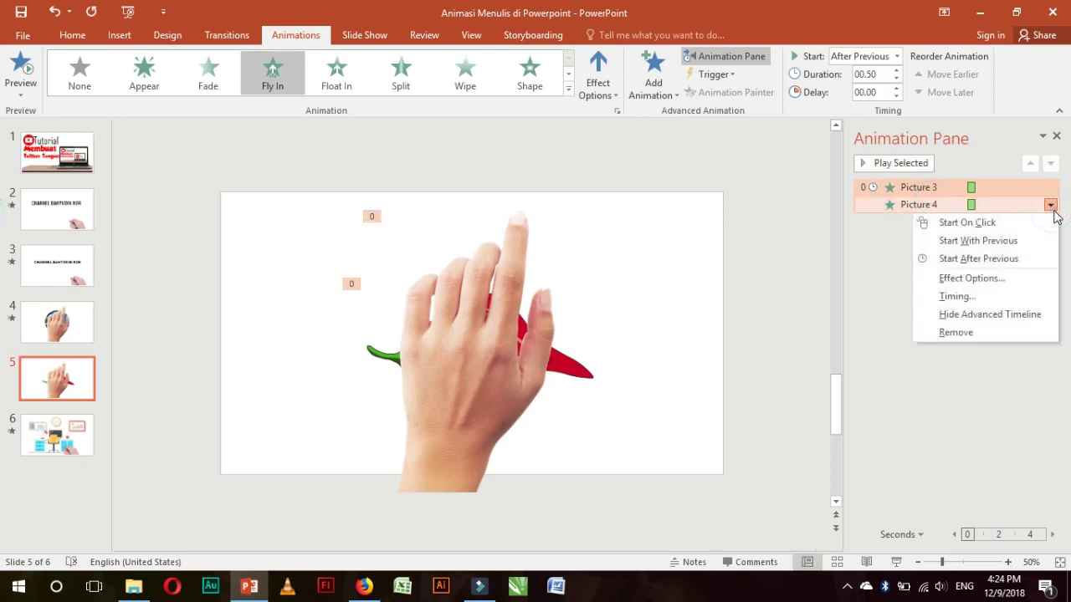
Add a 0.2-second bounce end to the slide 5 pictures' Fly In effect.
left_click(959, 297)
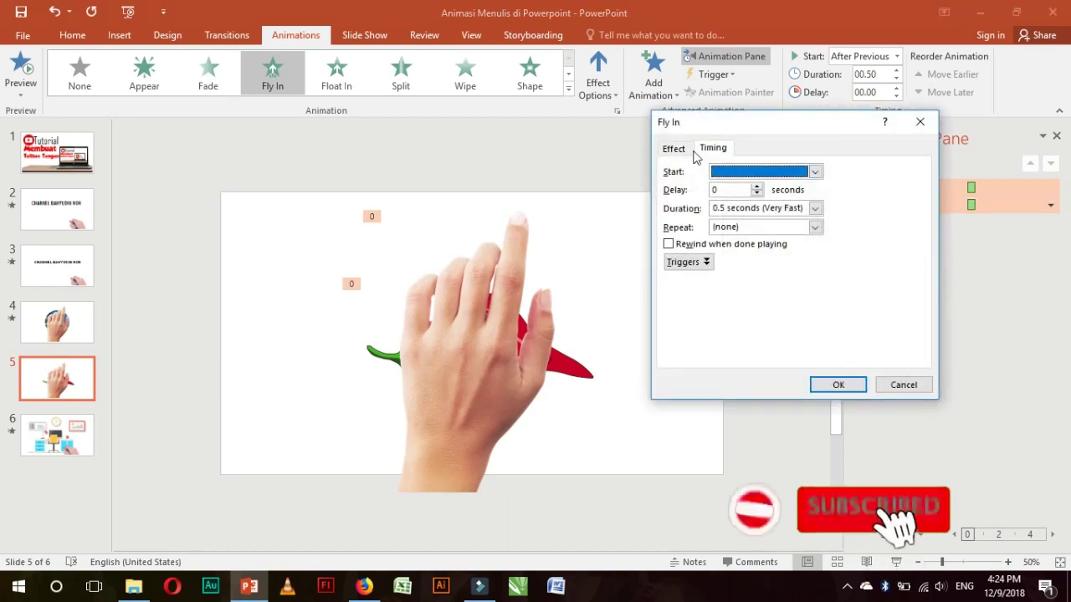
left_click(686, 151)
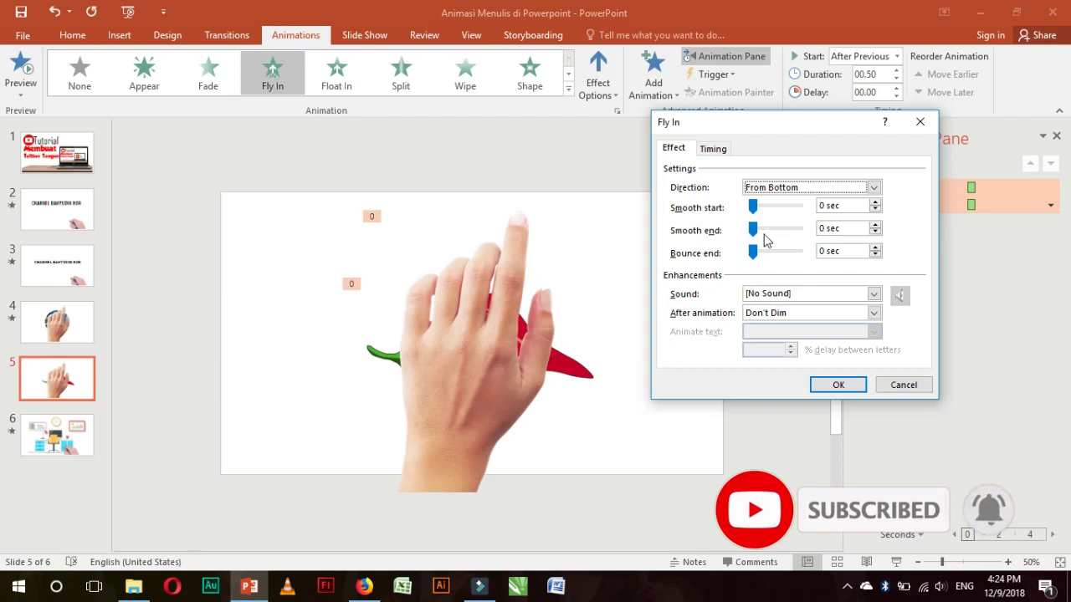
left_click_drag(754, 253, 733, 261)
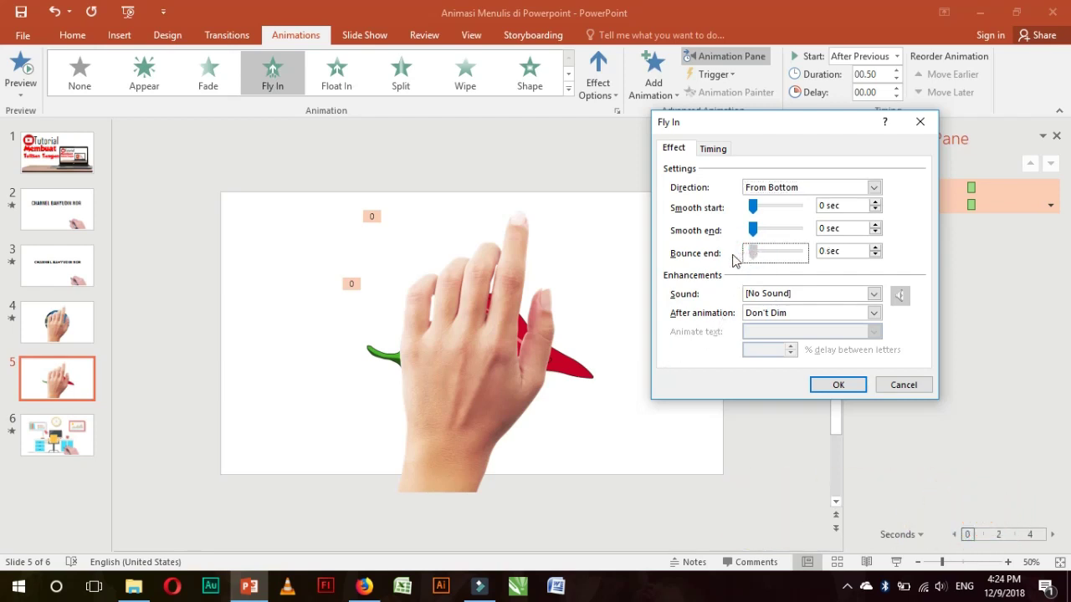
left_click_drag(756, 259, 769, 255)
left_click(838, 385)
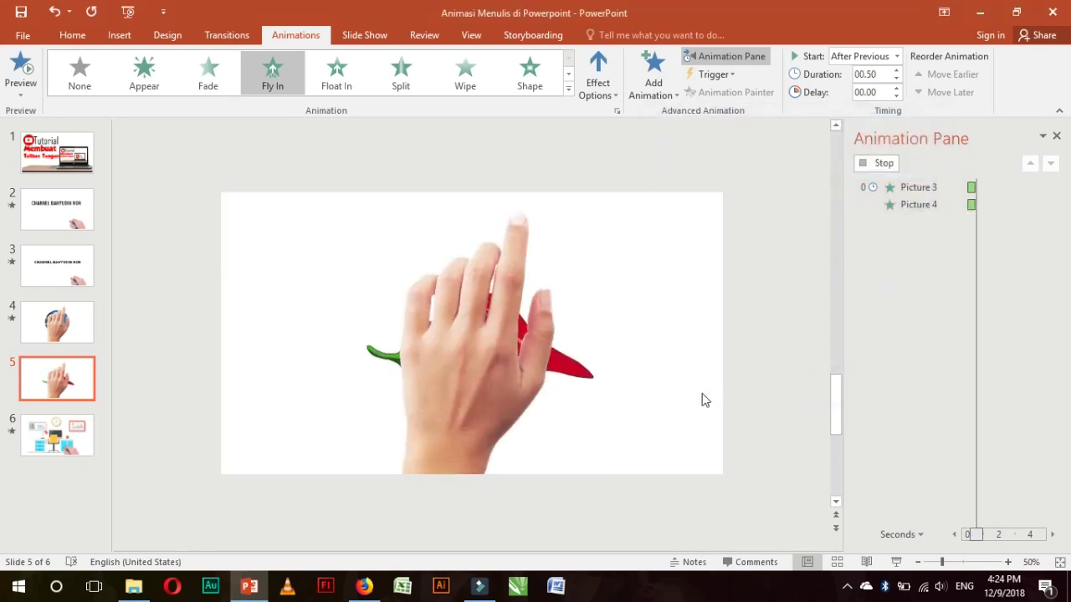
Set both slide 5 fly-ins to 00.25 seconds duration, preview them, then move to slide 4.
left_click(895, 71)
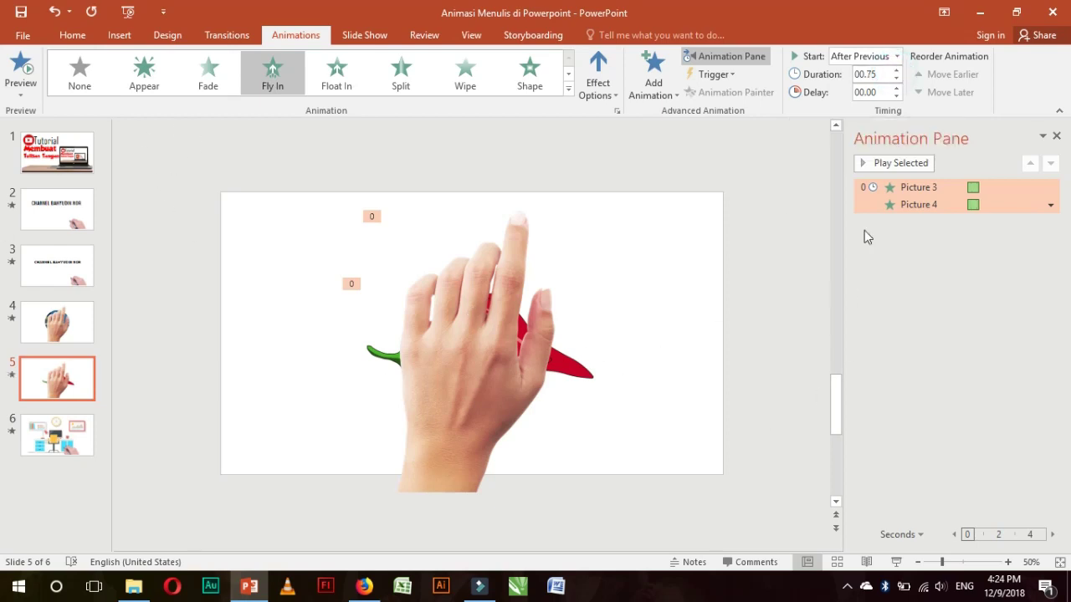
left_click(892, 166)
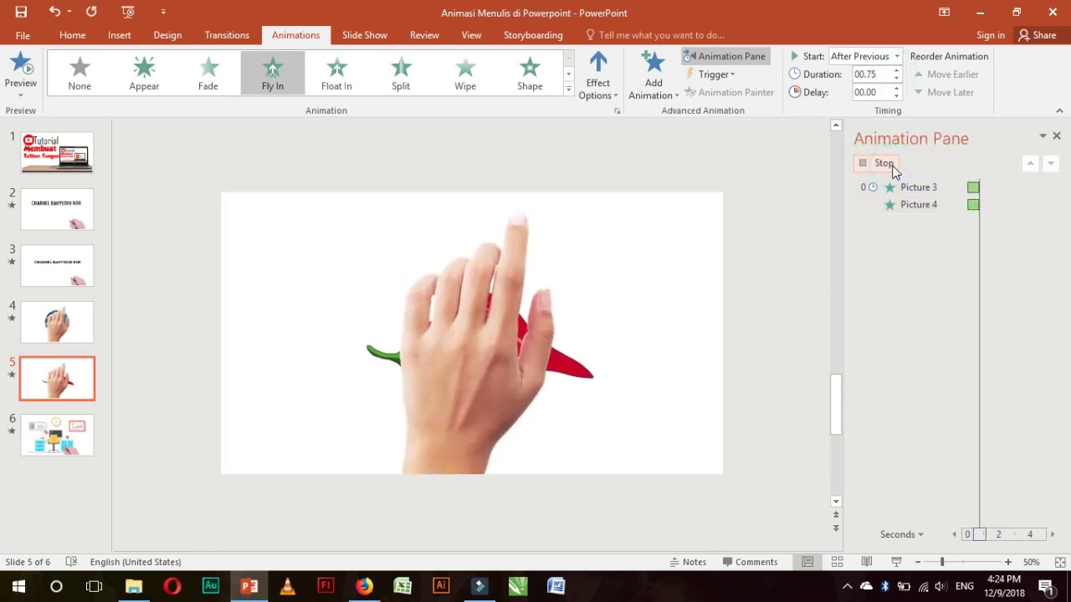
left_click(896, 78)
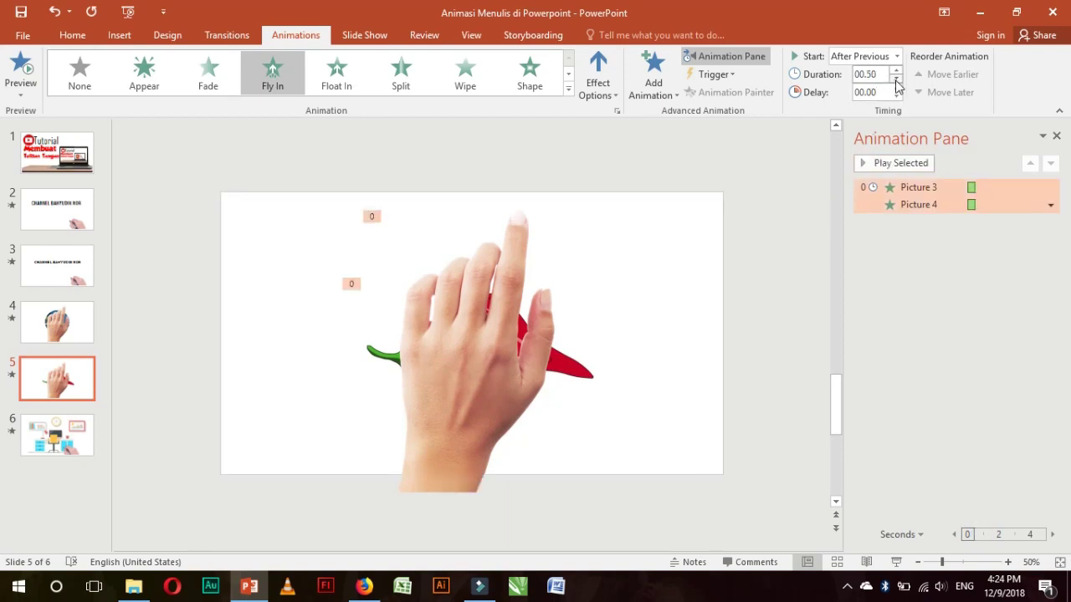
left_click(896, 78)
left_click(901, 162)
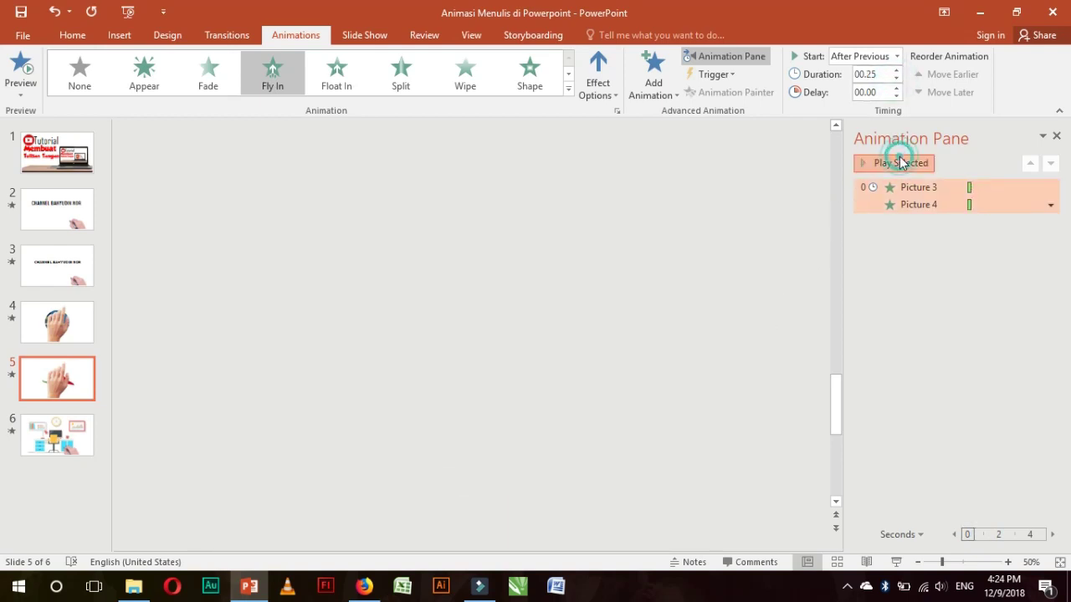
left_click(655, 330)
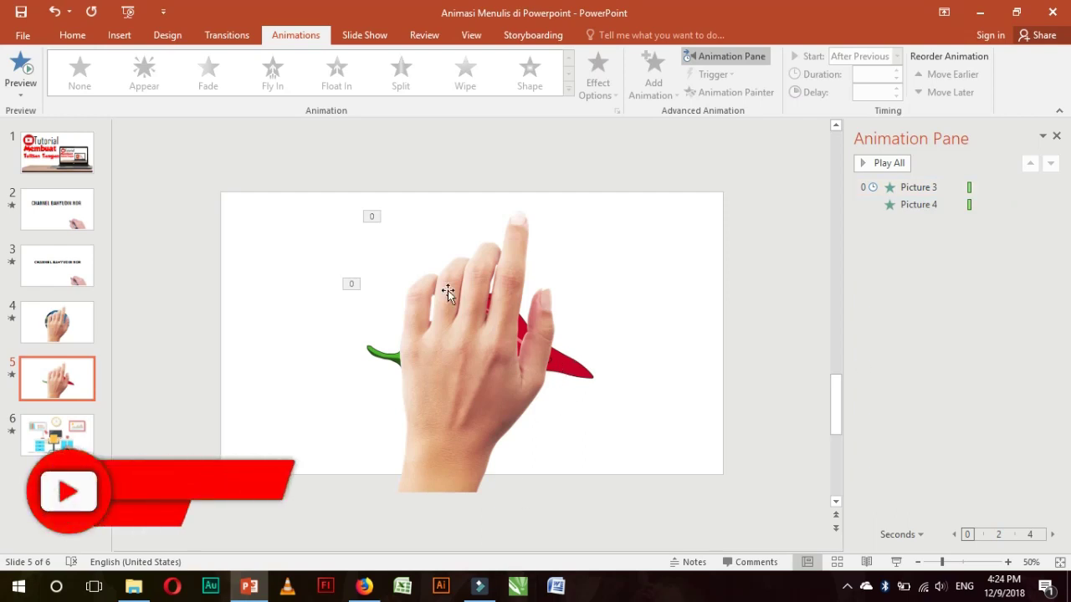
left_click(71, 326)
Preview slide 4's animations, then select slide 5's hand picture and open the Add Animation gallery.
left_click(417, 368)
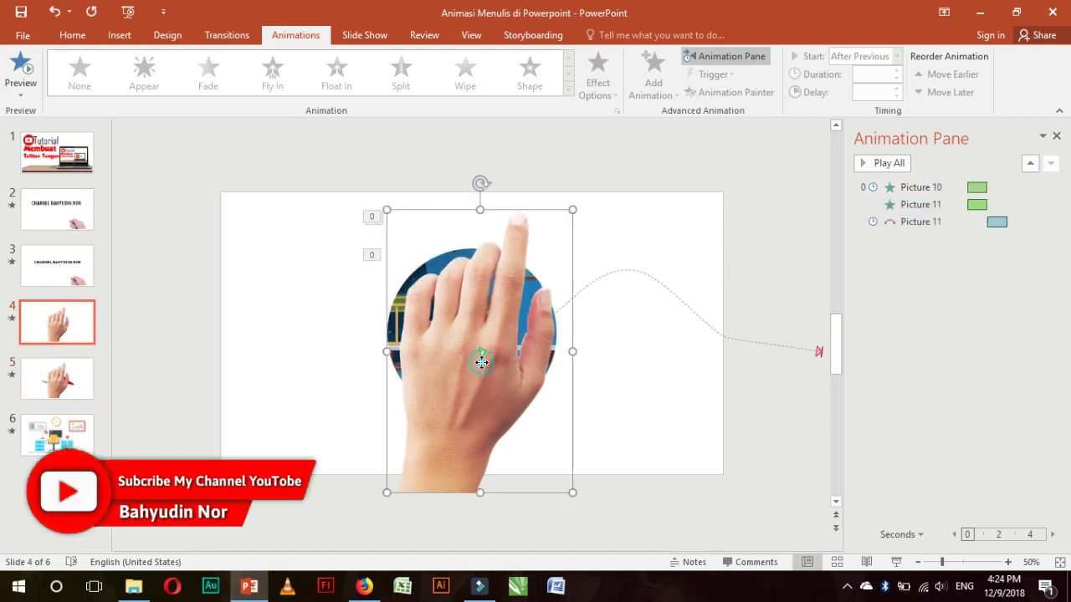
left_click(21, 71)
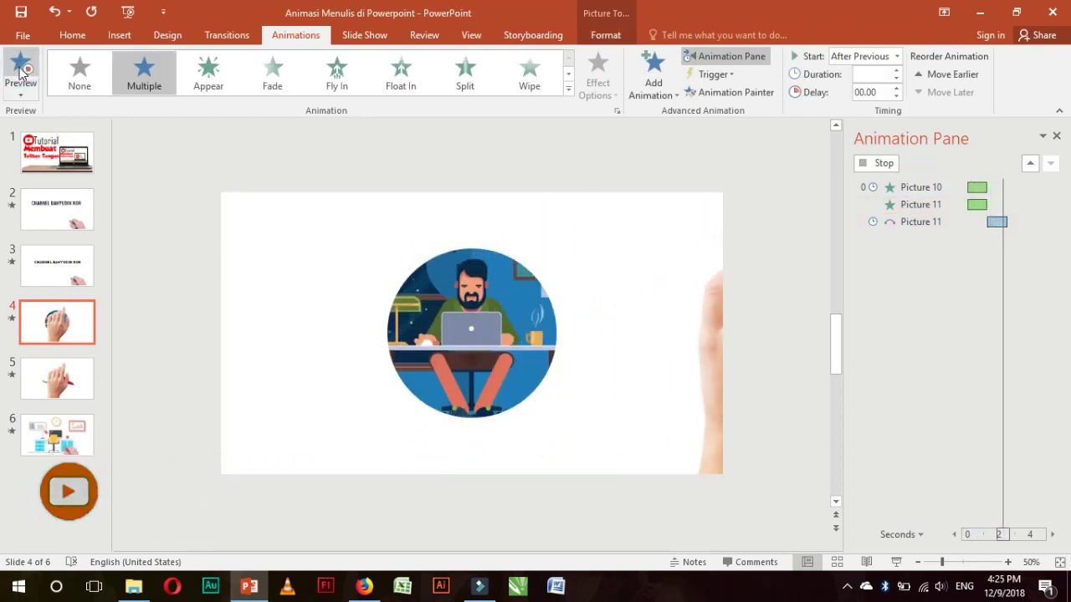
left_click(61, 400)
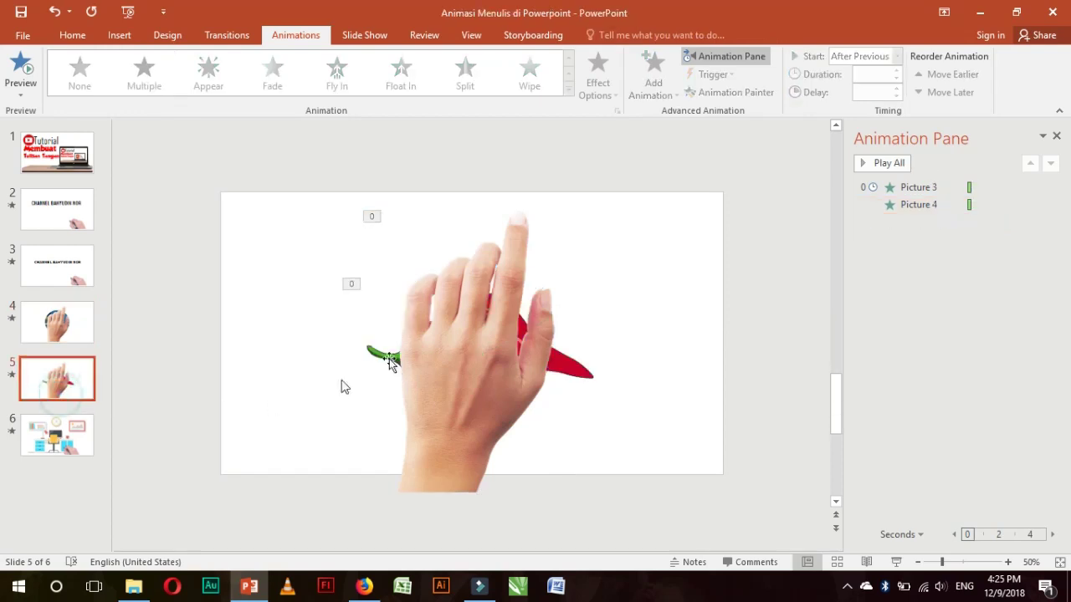
left_click(488, 360)
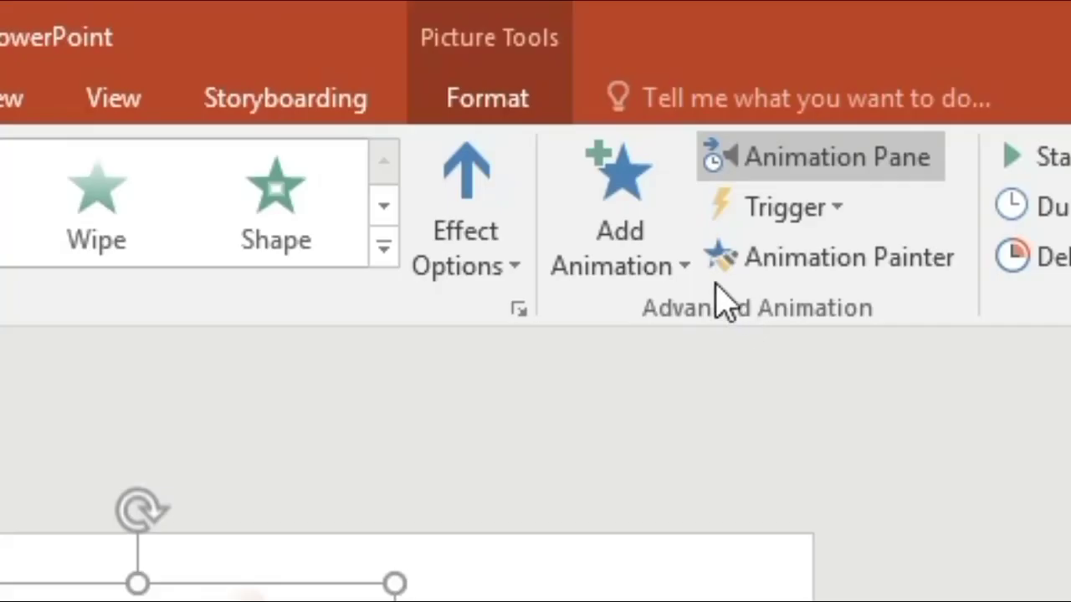
left_click(679, 270)
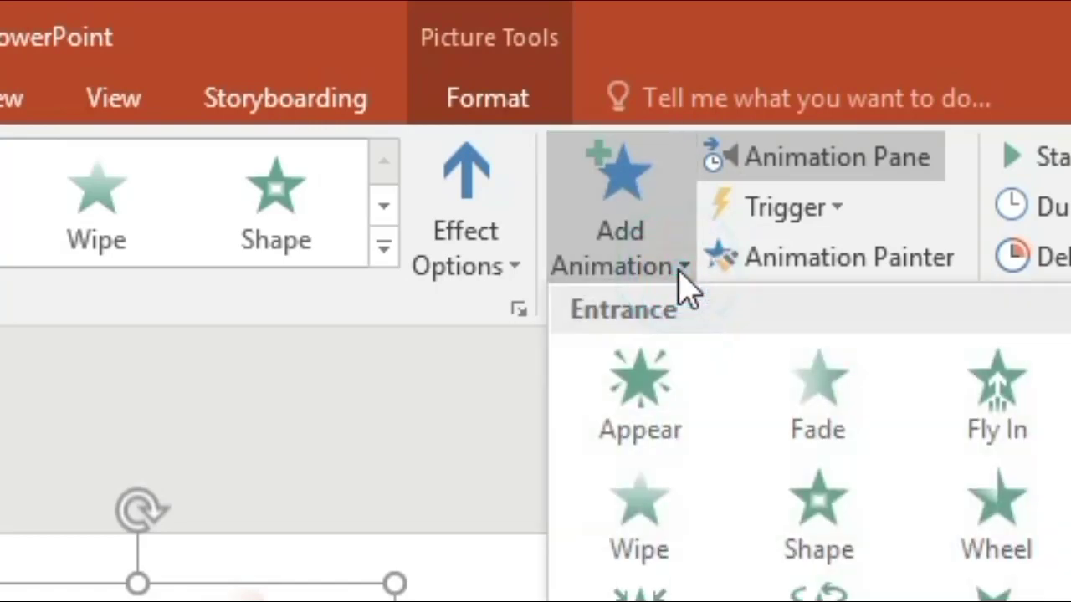
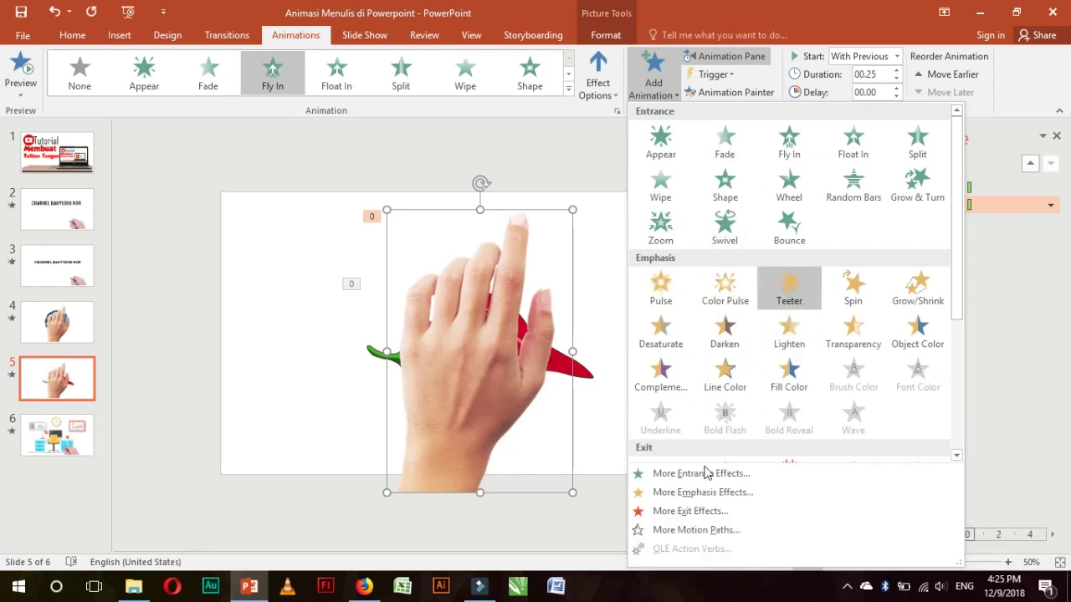
Bring up the full More Motion Paths list for the hand picture on slide 5.
scroll(657, 435, "down", 3)
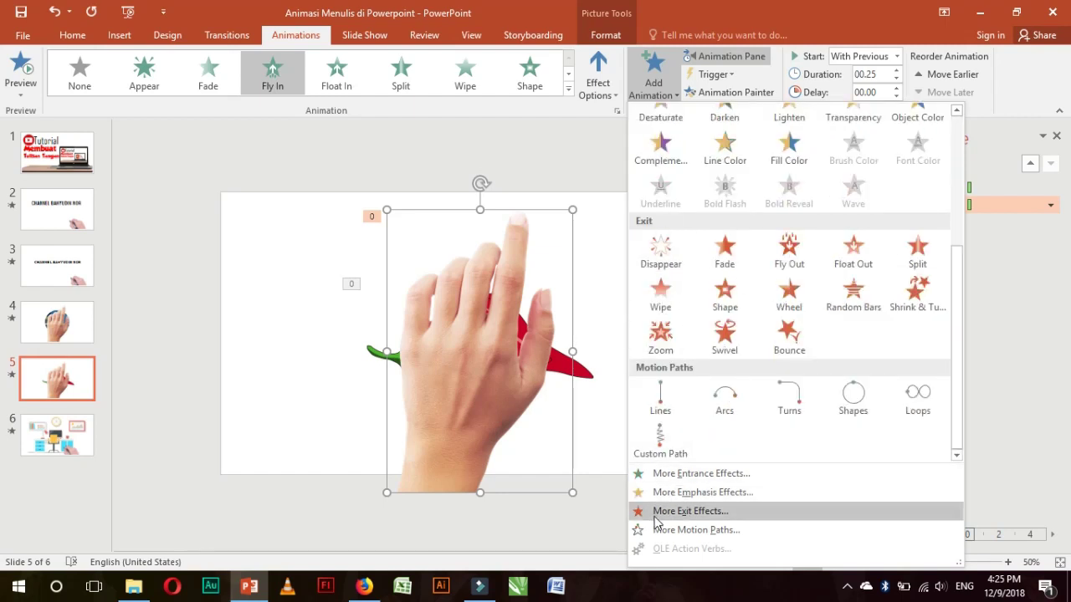
left_click(724, 530)
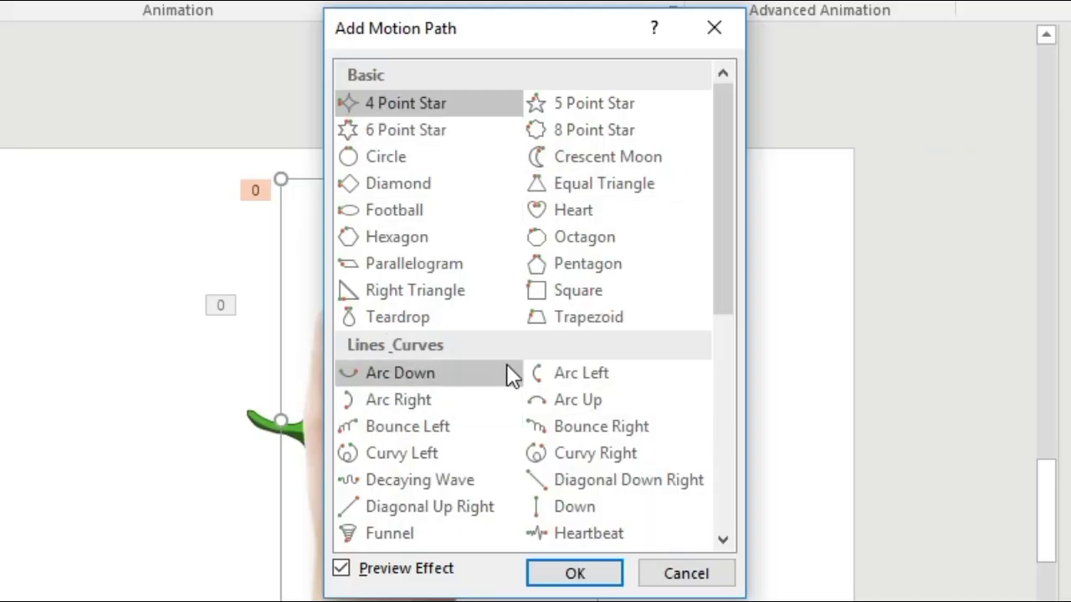
Apply the Arc Up motion path to the hand after briefly previewing Bounce Right.
left_click(587, 399)
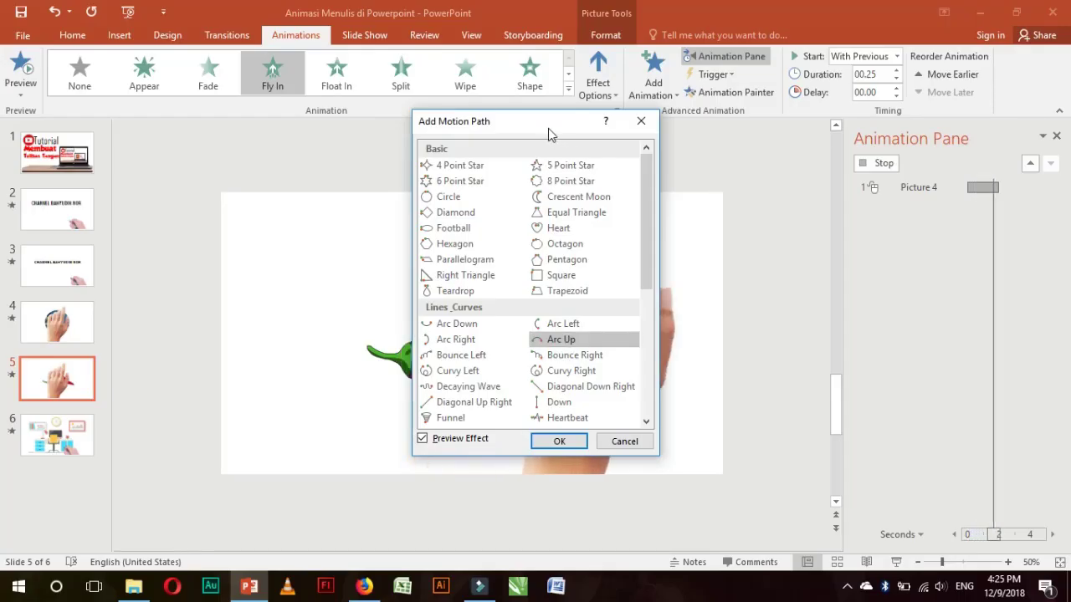
left_click_drag(548, 128, 276, 120)
left_click(287, 345)
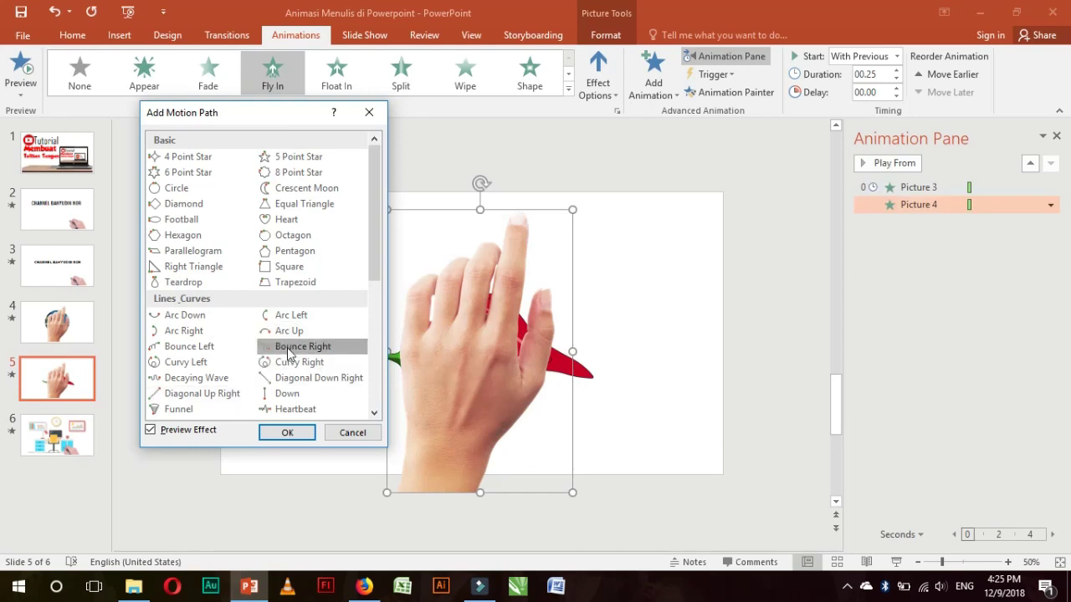
left_click(289, 333)
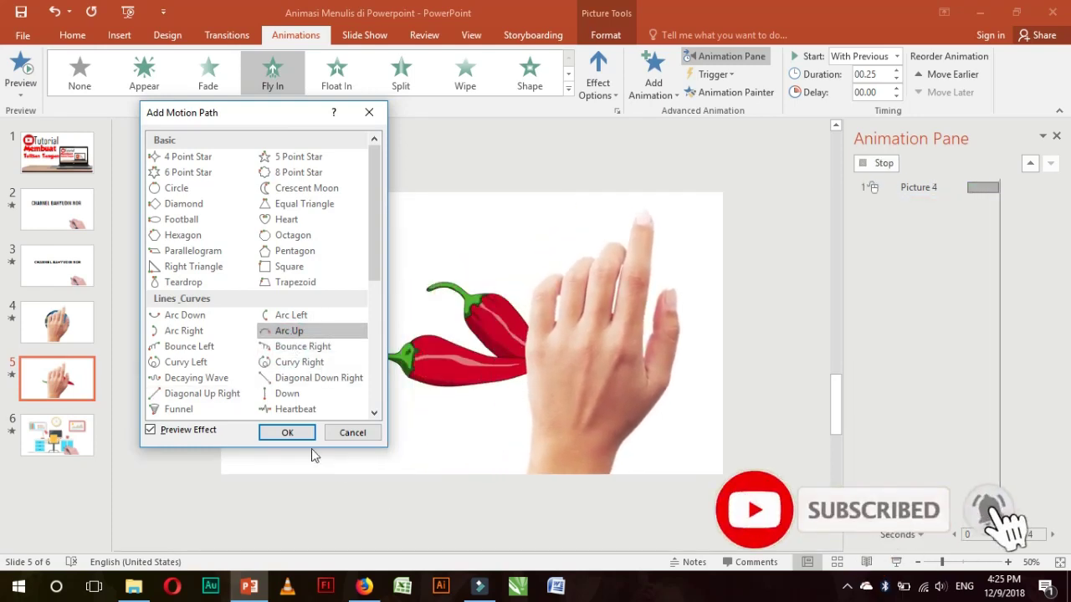
left_click(288, 435)
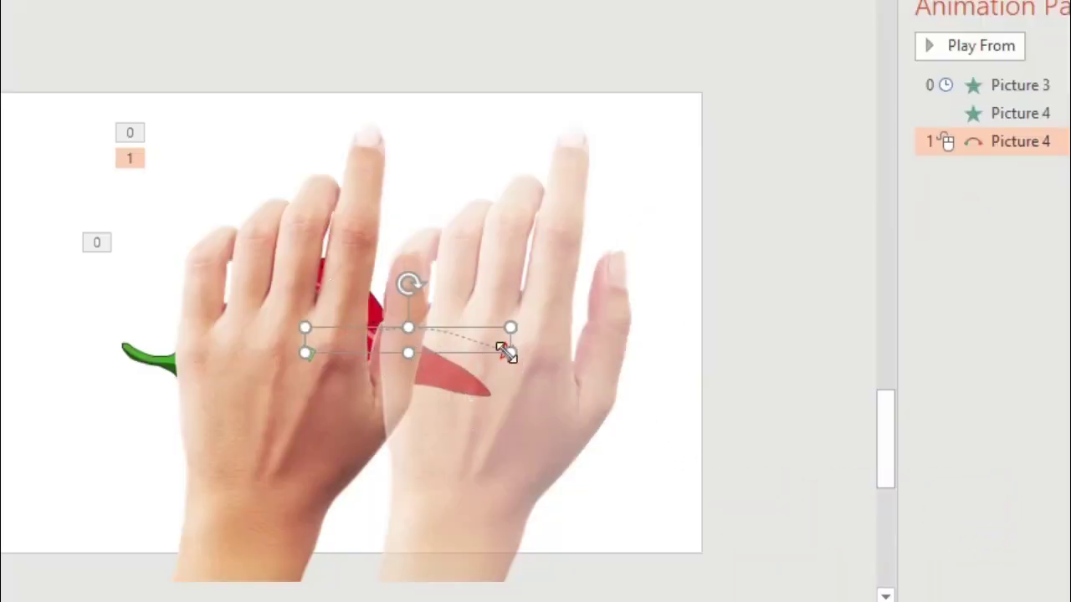
Stretch the arc's end past the chili and raise two edit points into a wavy curve.
left_click_drag(506, 352, 859, 338)
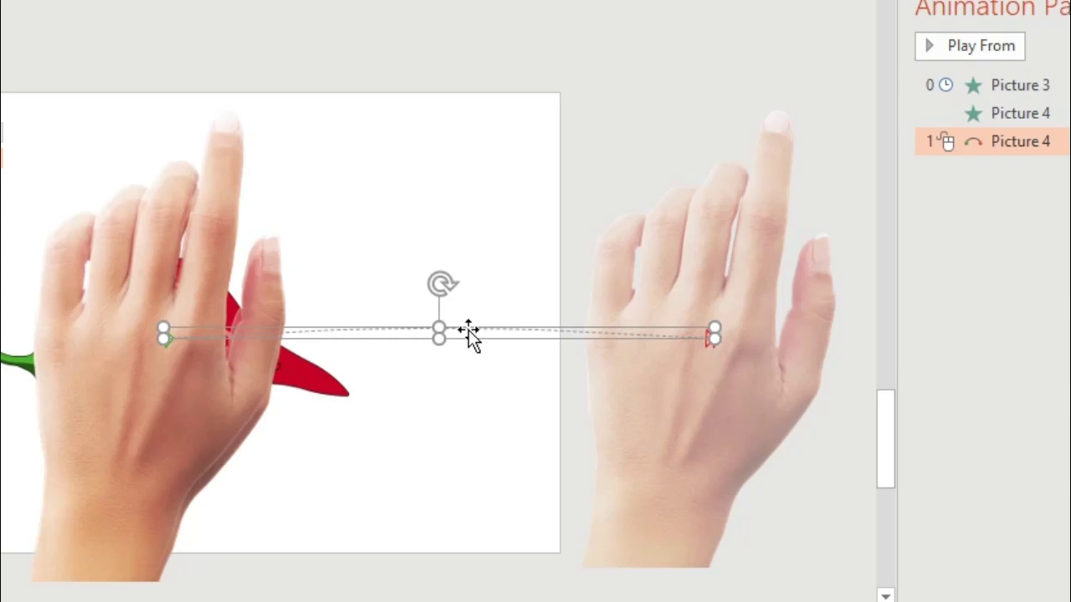
right_click(470, 336)
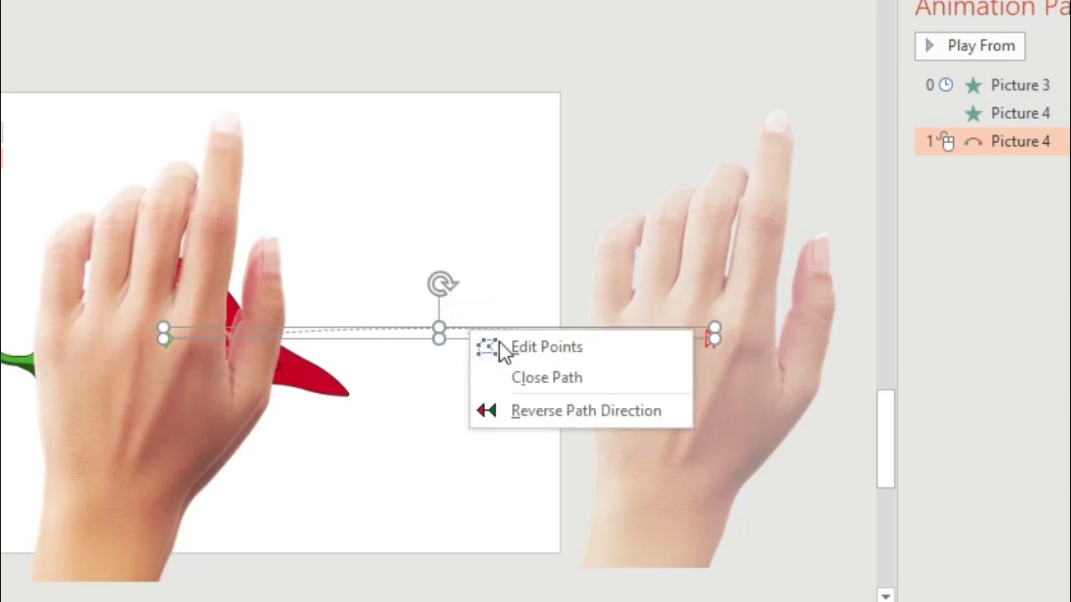
left_click(573, 355)
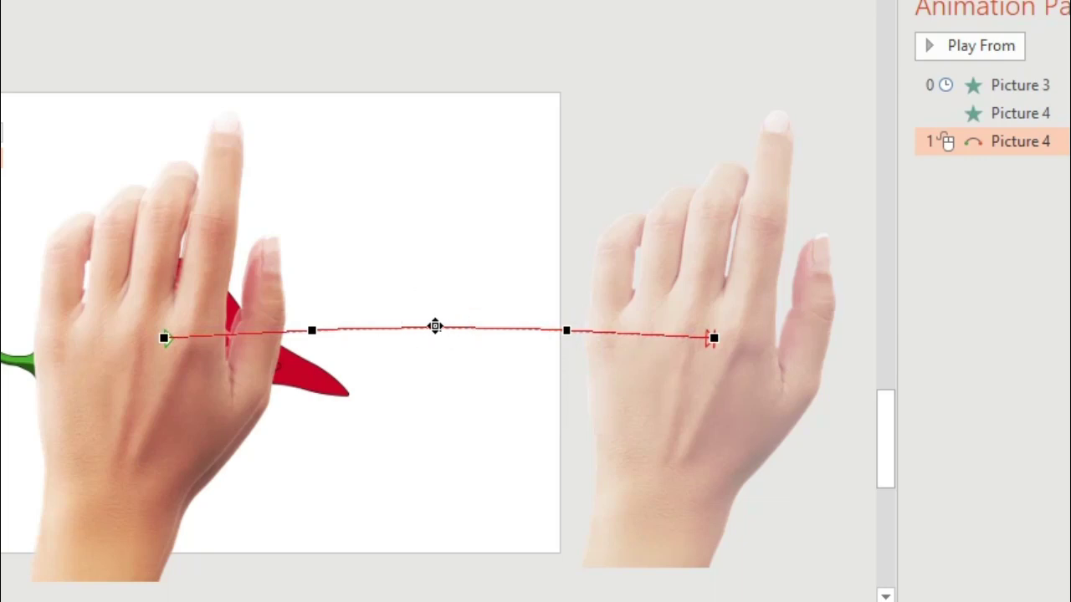
left_click_drag(435, 326, 434, 234)
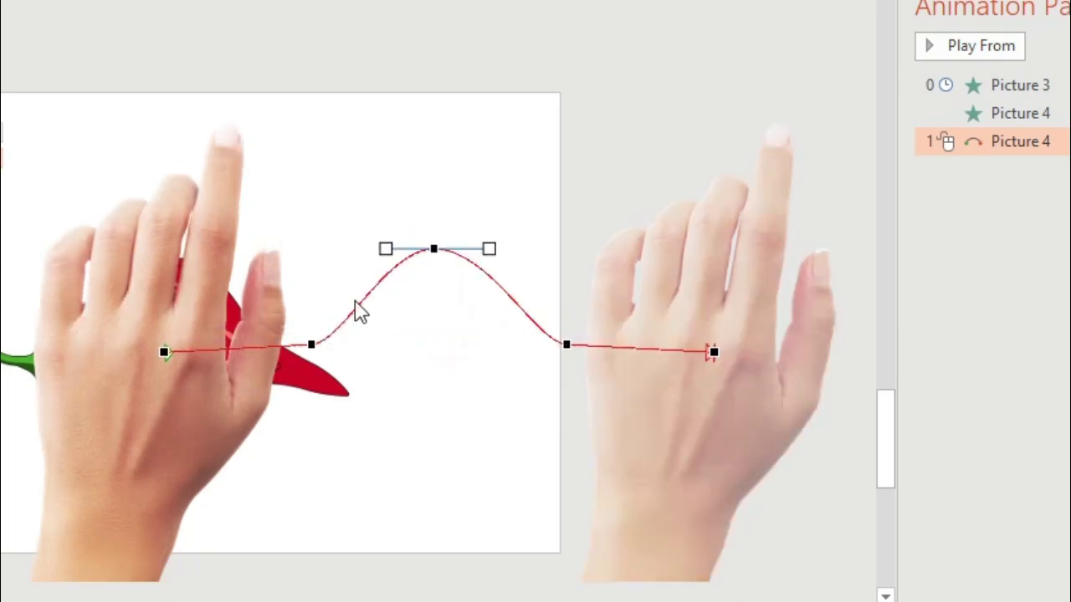
left_click_drag(315, 345, 307, 290)
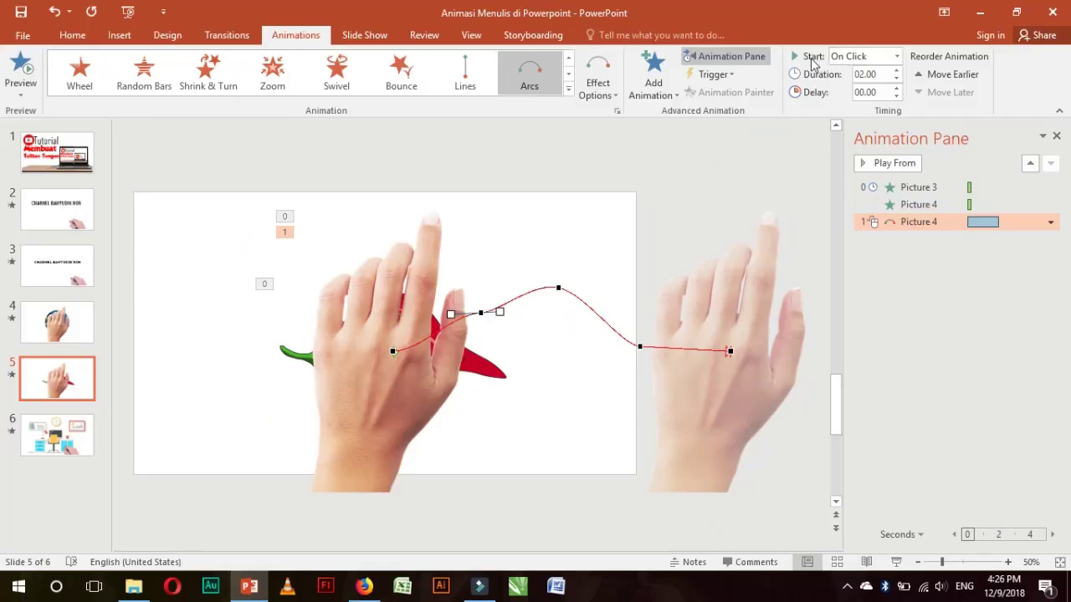
Set the arc animation to start After Previous with a 01.00-second duration, previewing playback.
left_click(896, 55)
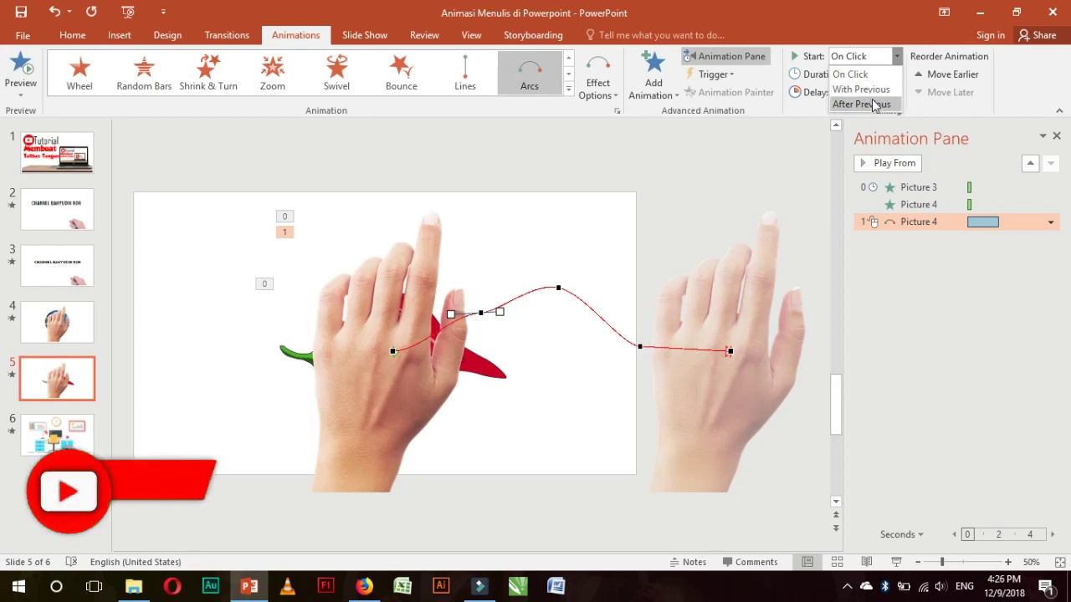
left_click(870, 104)
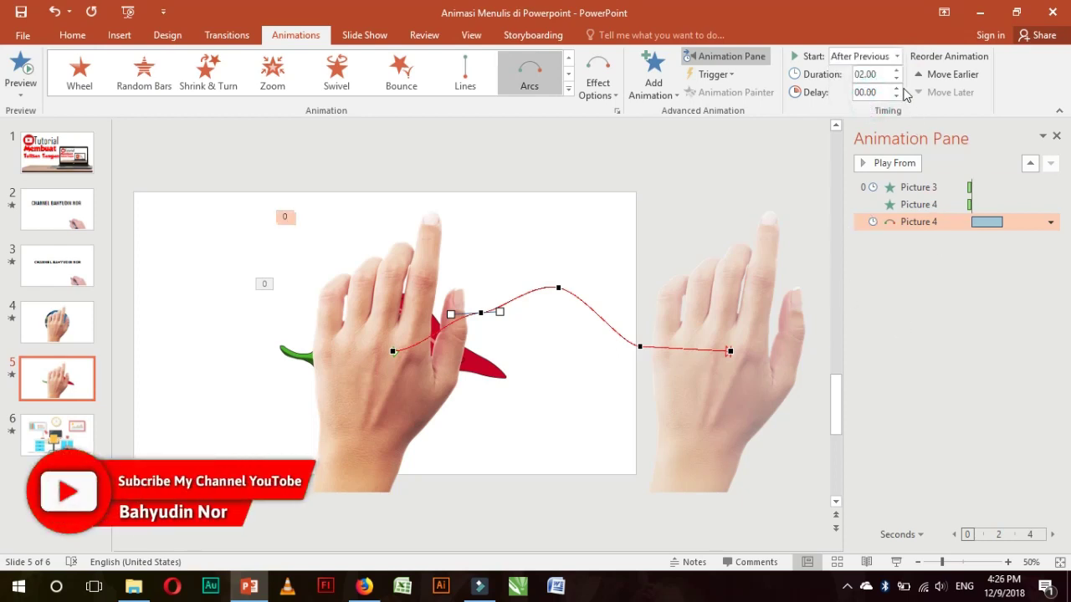
left_click(896, 80)
left_click(896, 80)
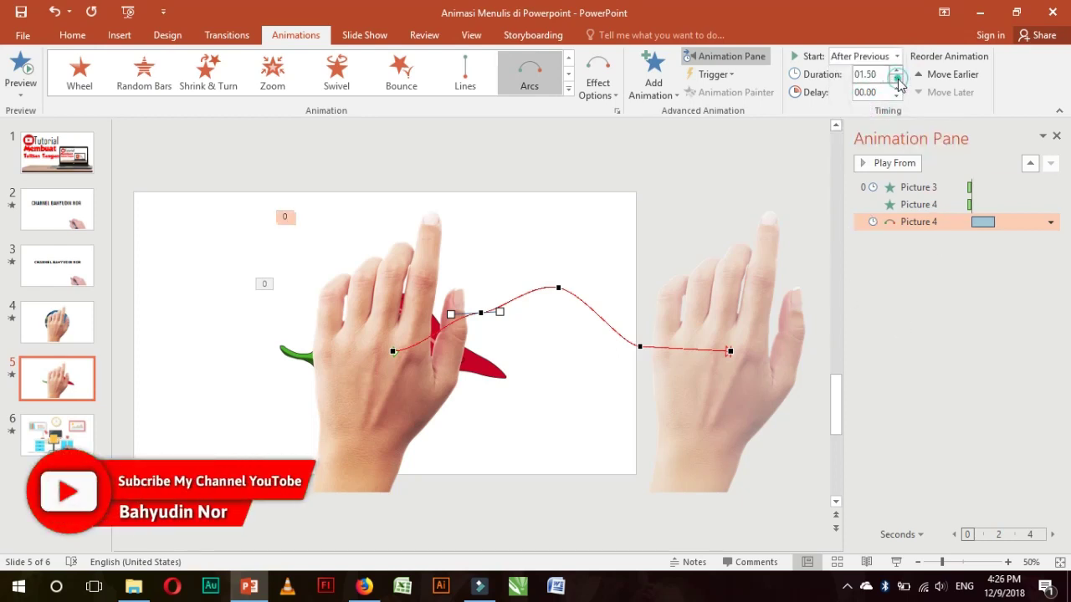
left_click(897, 79)
left_click(896, 79)
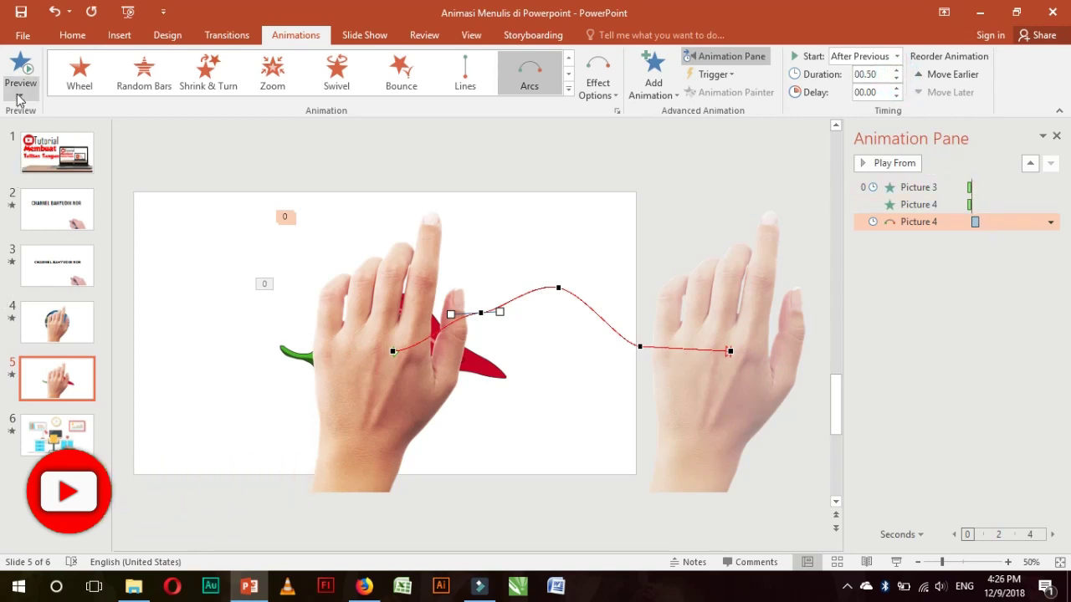
left_click(895, 163)
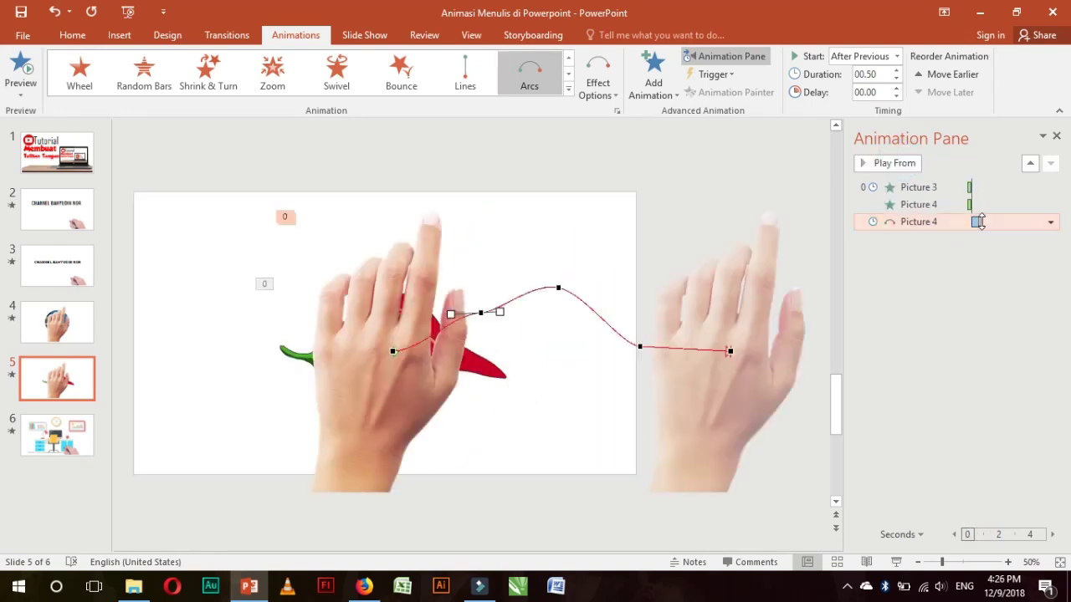
left_click(896, 71)
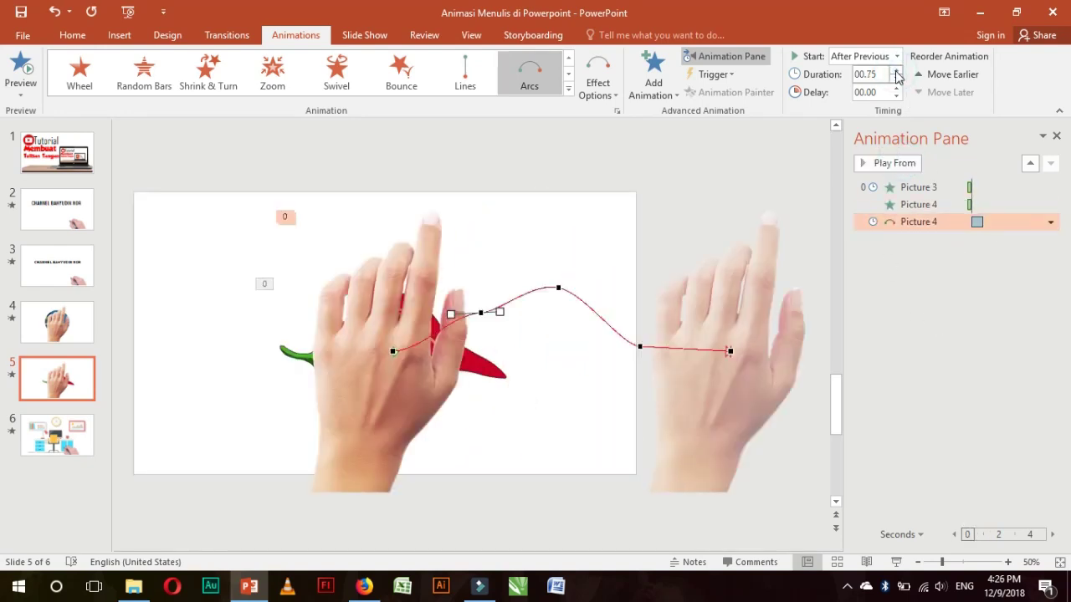
left_click(896, 71)
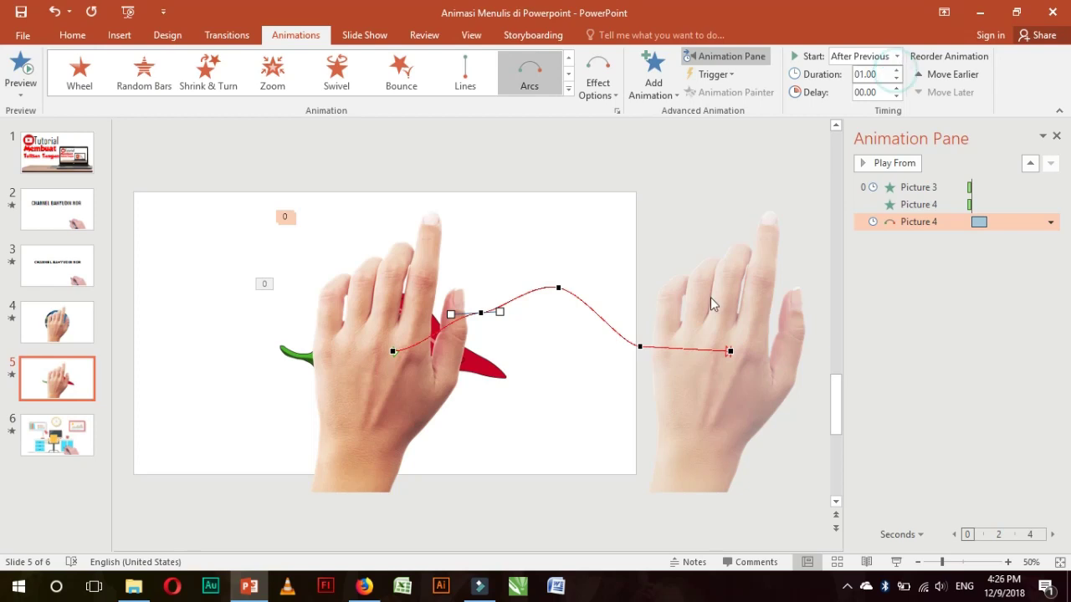
left_click(760, 450)
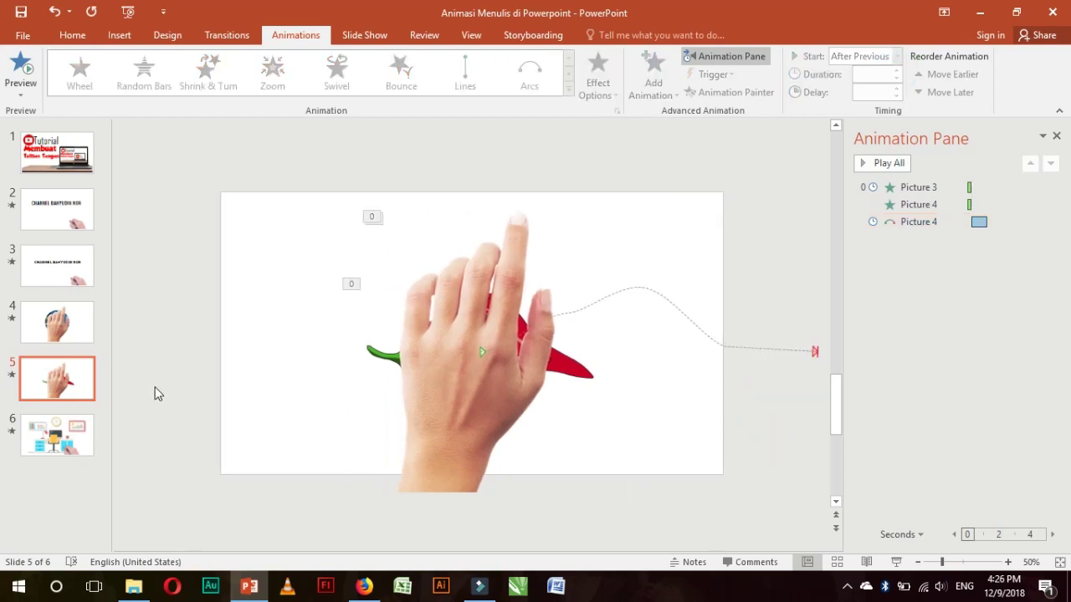
Run the slide show from slide 5, end it, select slide 6, then switch to Firefox.
left_click(362, 42)
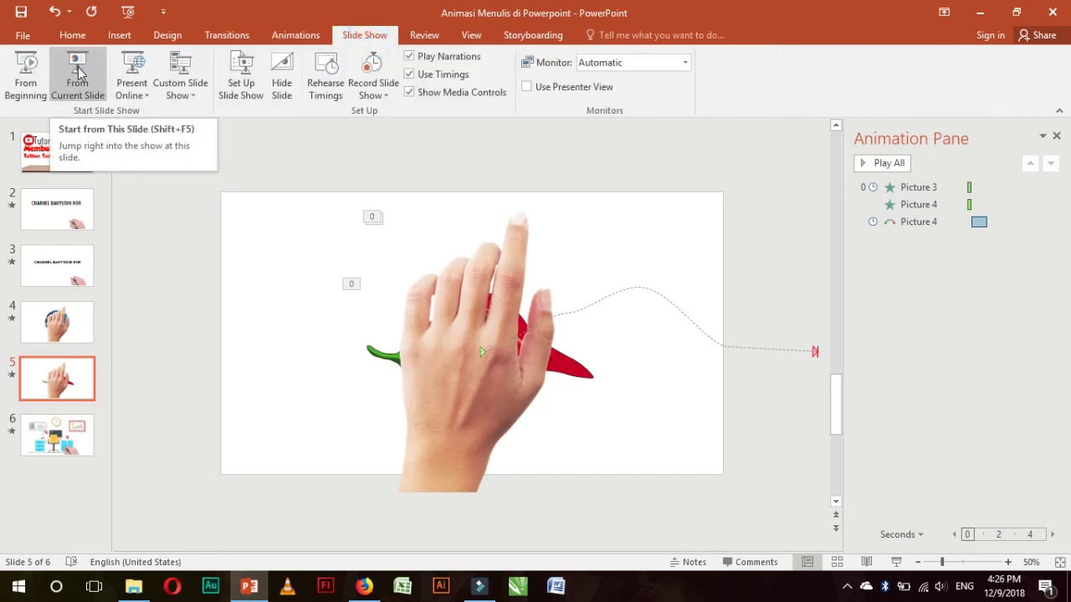
left_click(78, 73)
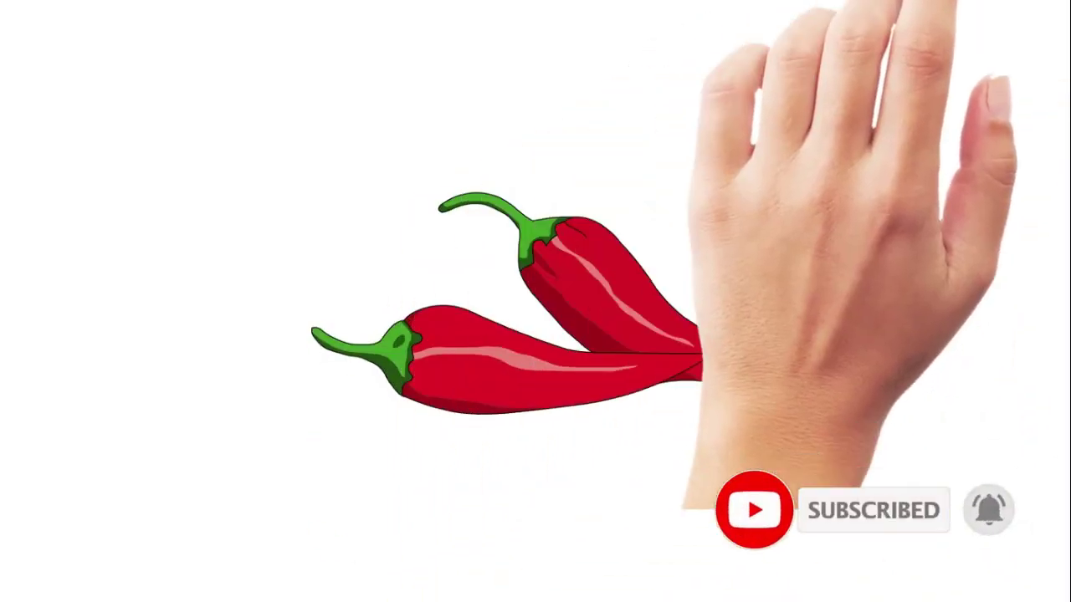
key("Escape")
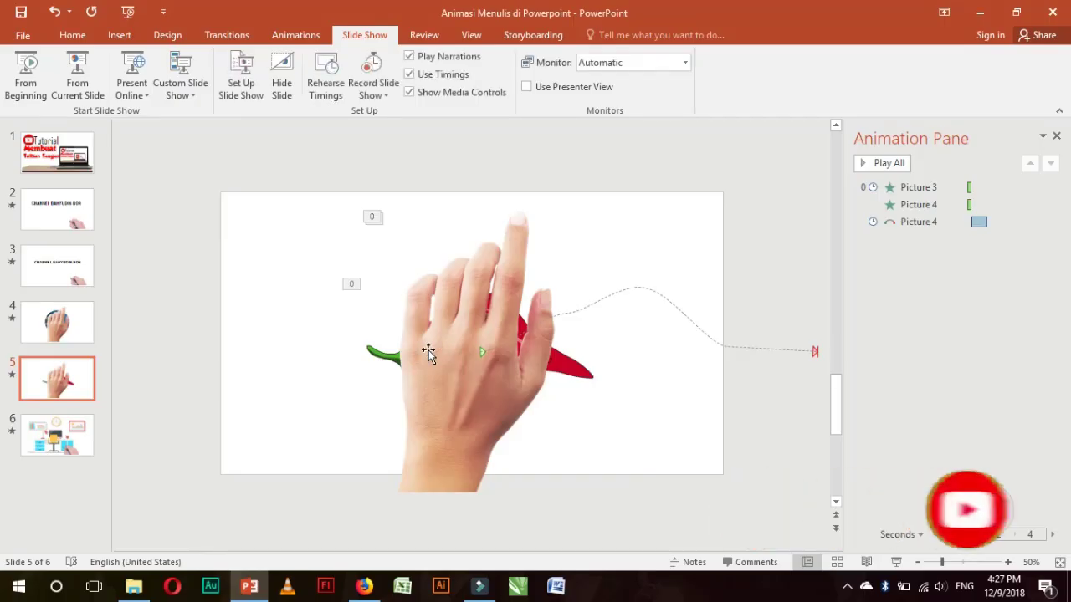
left_click(63, 439)
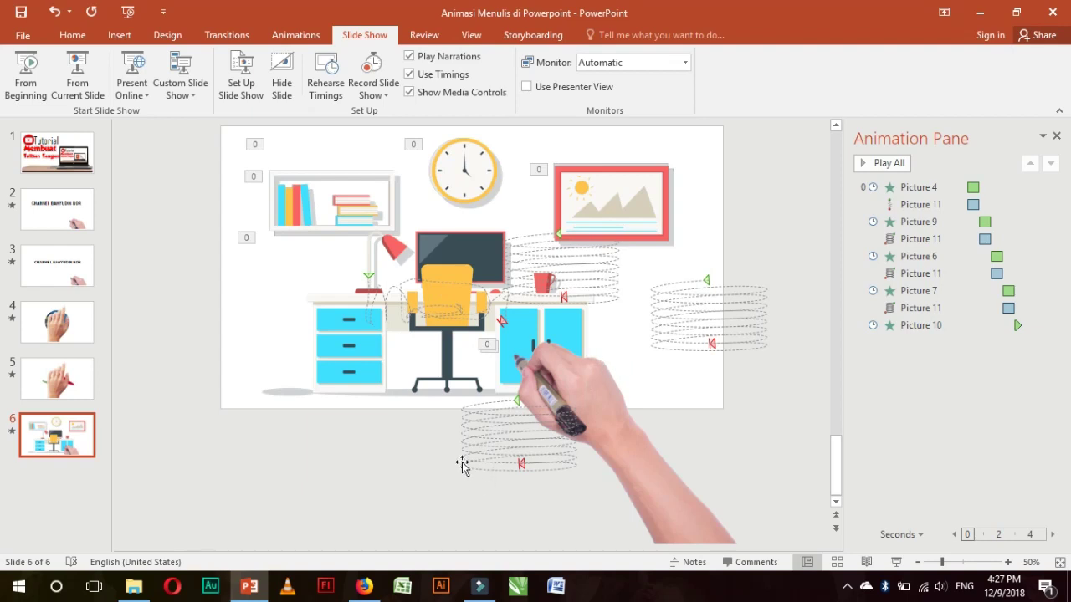
left_click(364, 586)
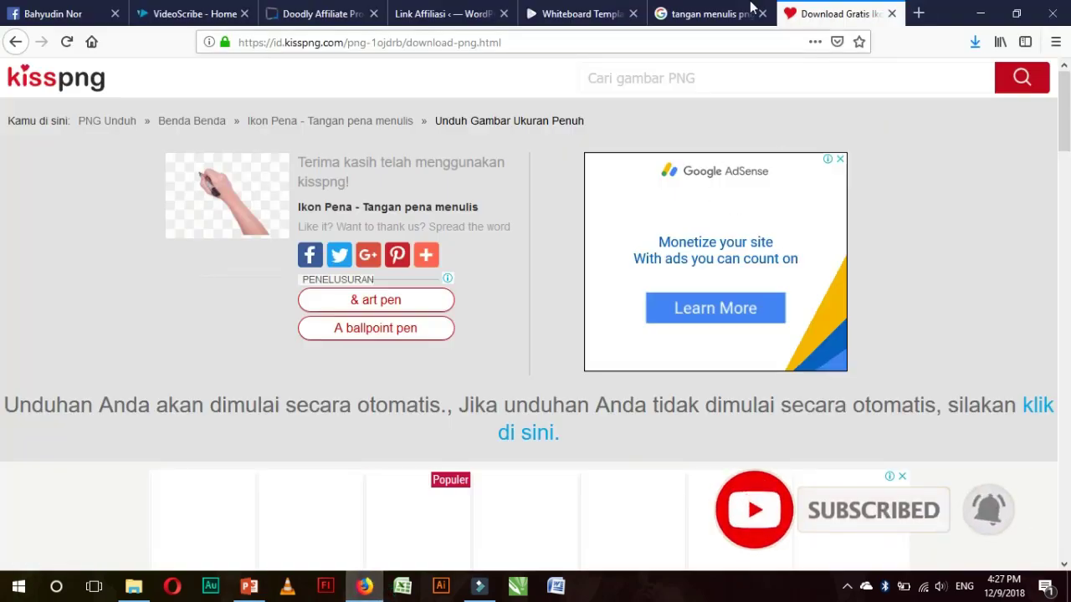
Switch to the walmaker Whiteboard Template tab and scroll through the page.
left_click(579, 12)
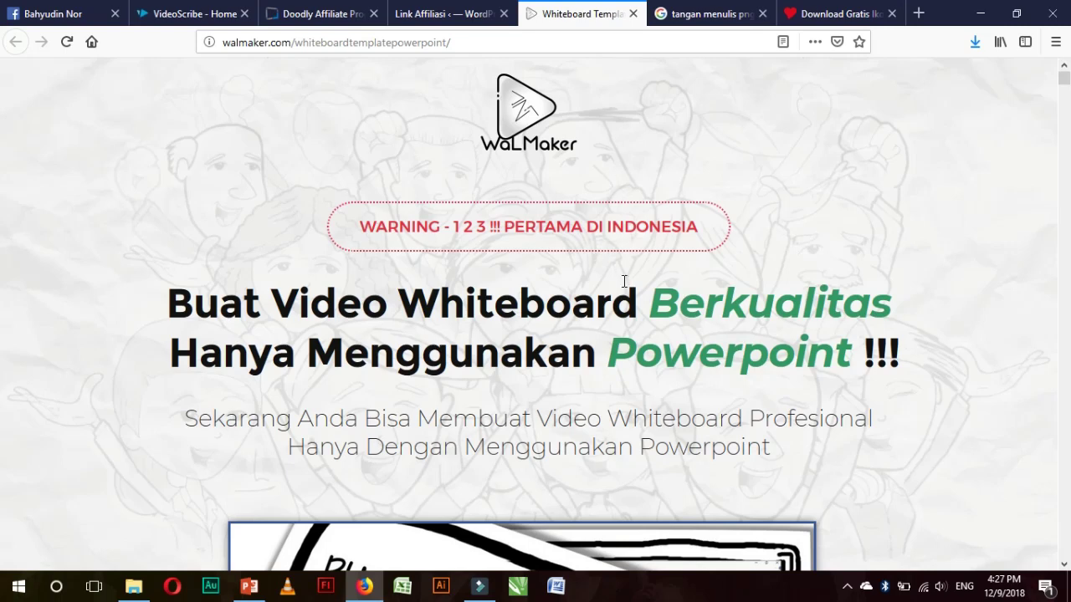
scroll(516, 330, "down", 2)
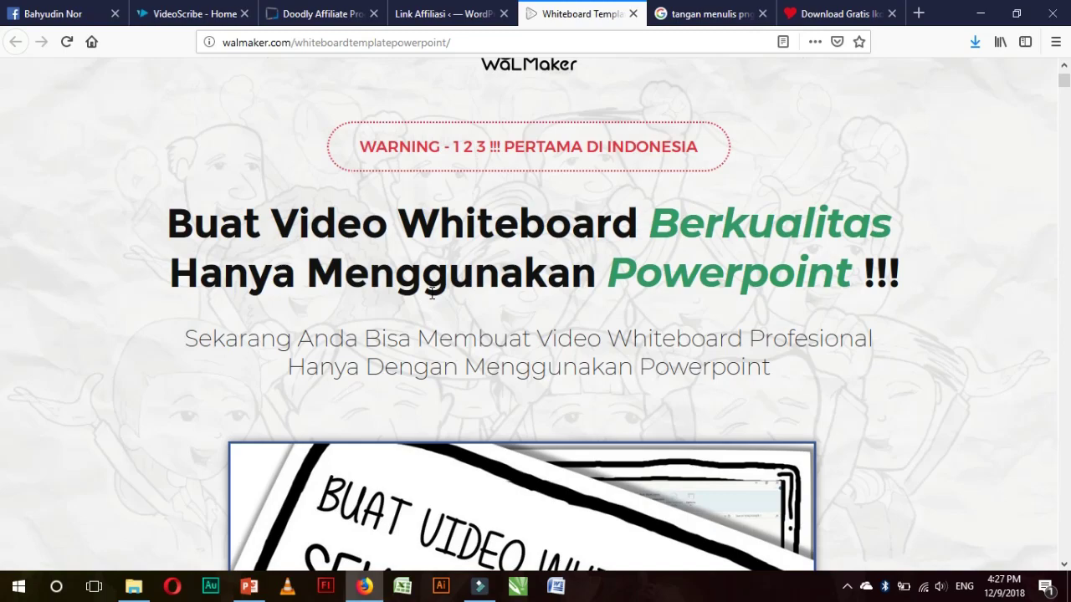
scroll(538, 326, "down", 3)
scroll(539, 327, "up", 3)
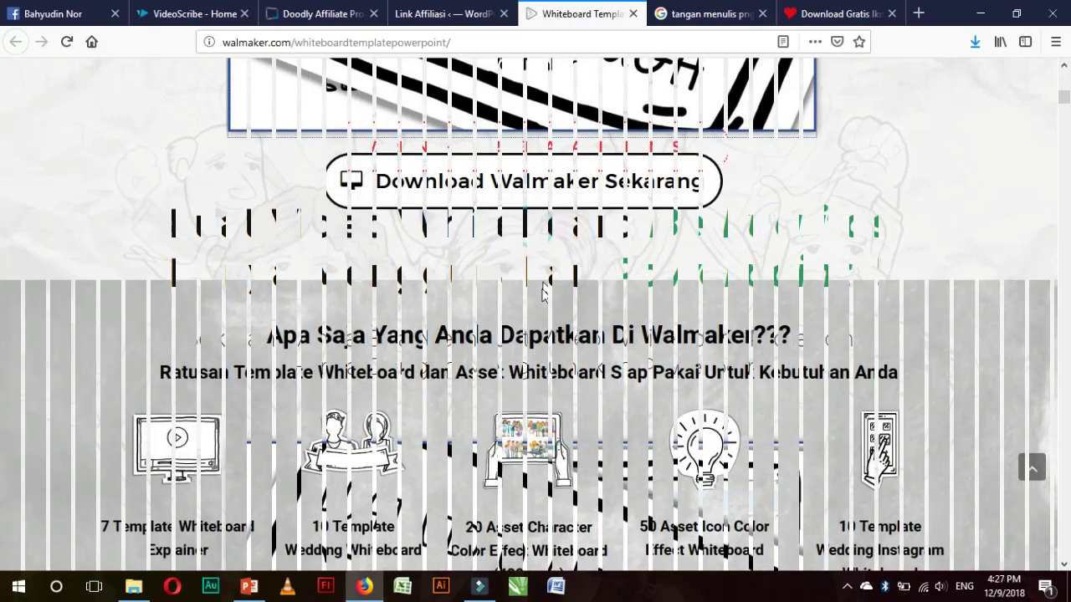
scroll(506, 330, "down", 4)
scroll(505, 330, "down", 4)
scroll(505, 330, "up", 4)
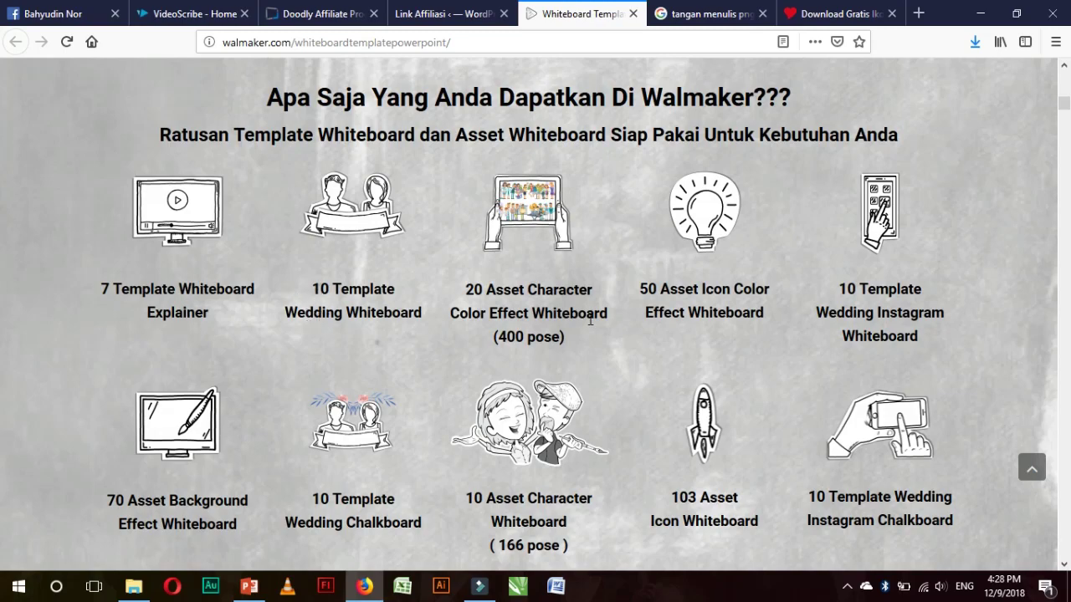
scroll(590, 322, "down", 2)
scroll(574, 328, "down", 3)
scroll(572, 327, "down", 3)
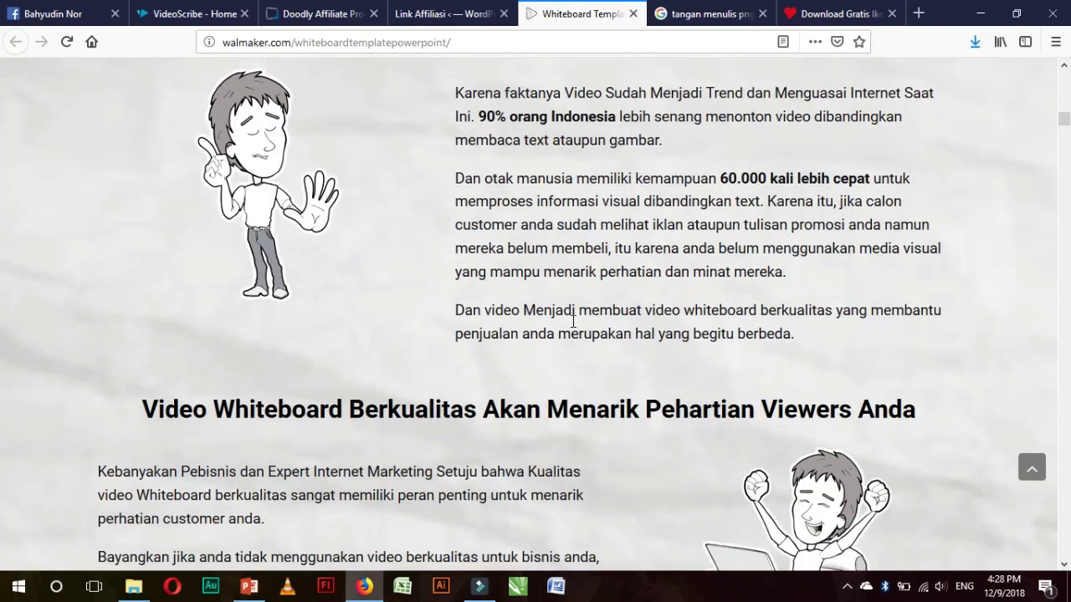
scroll(573, 326, "down", 5)
scroll(572, 326, "down", 5)
scroll(549, 324, "down", 5)
scroll(547, 318, "down", 2)
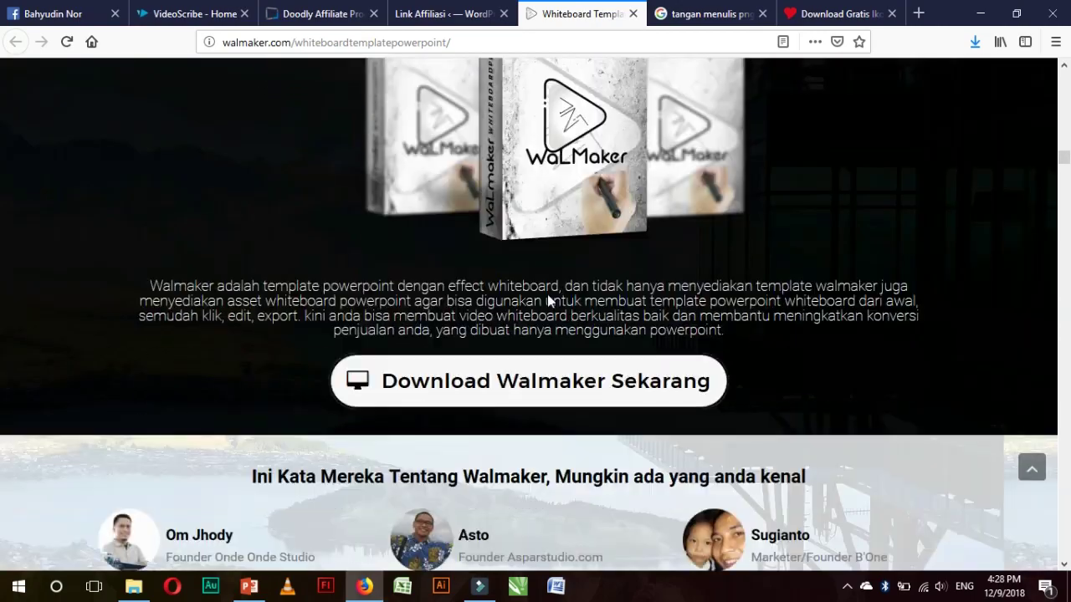
scroll(547, 294, "down", 5)
scroll(550, 291, "down", 5)
scroll(552, 287, "down", 5)
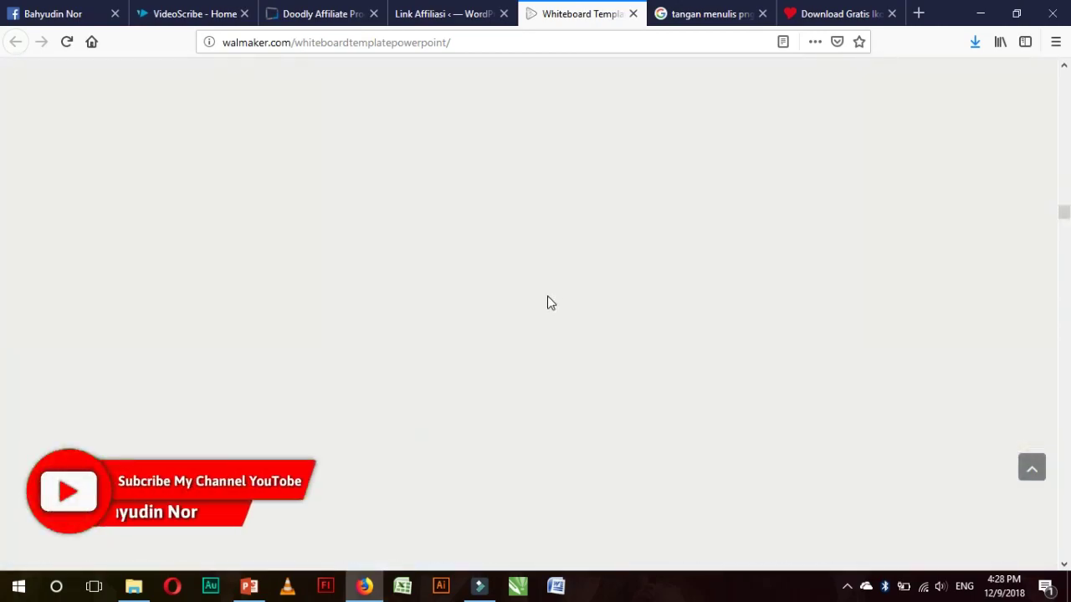
scroll(532, 281, "down", 3)
scroll(529, 289, "down", 2)
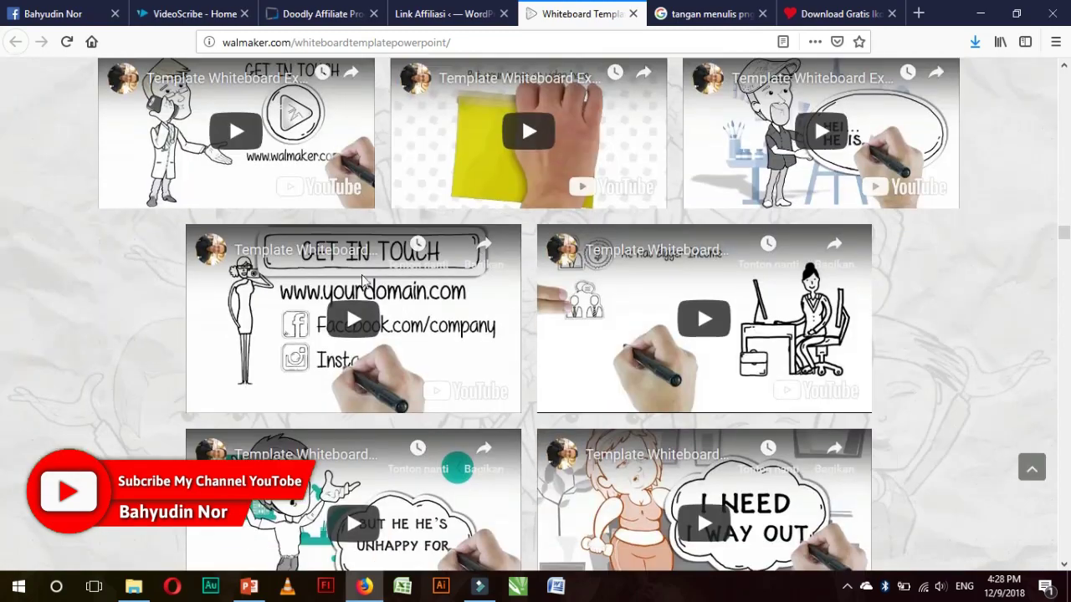
scroll(521, 116, "up", 3)
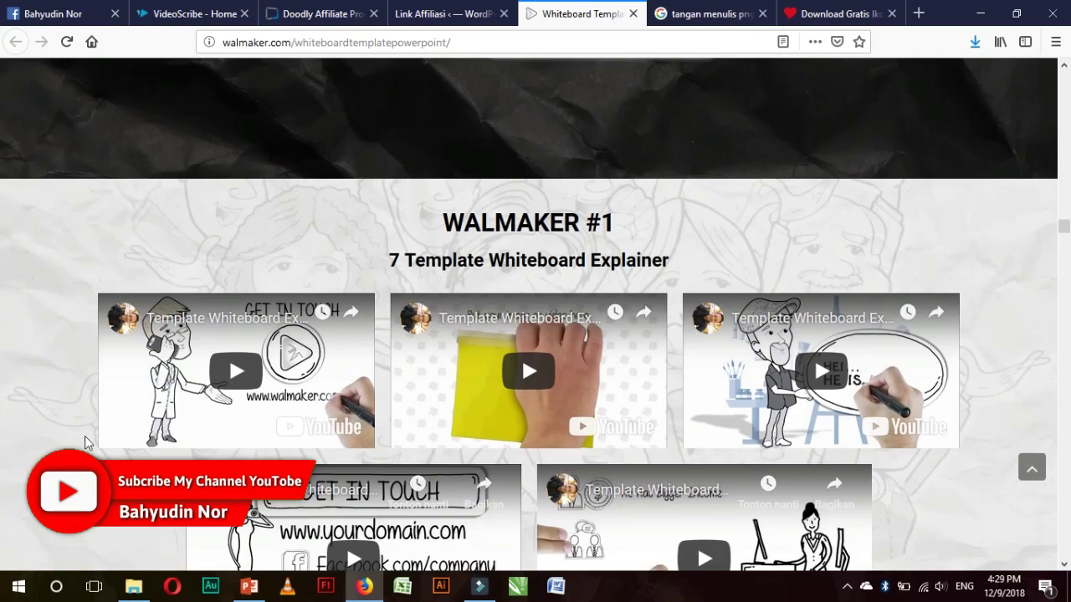
scroll(88, 442, "down", 2)
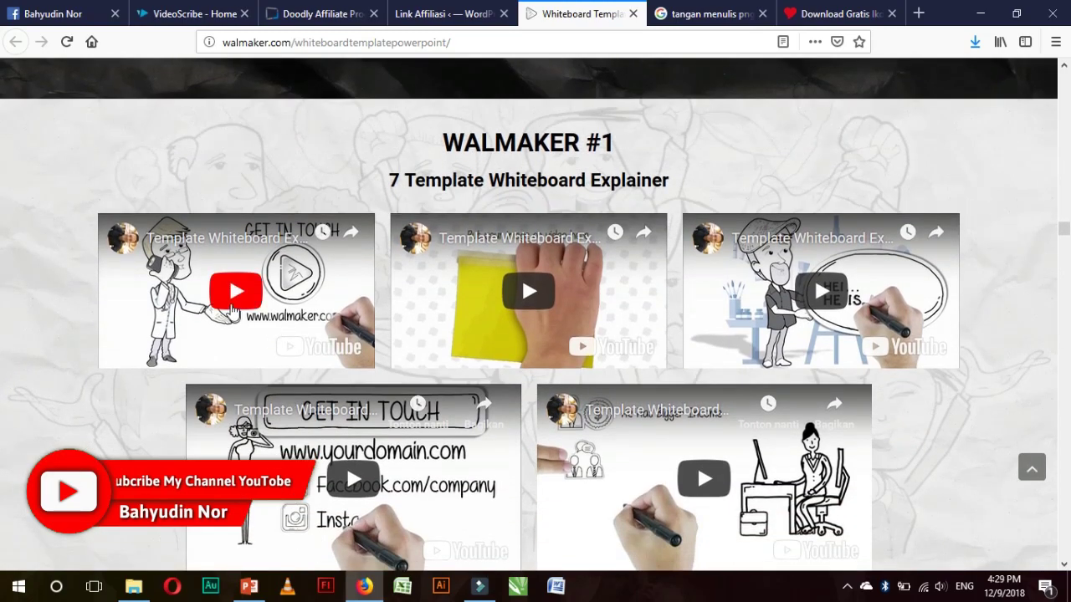
Play and pause the first template video, scroll further, then return to PowerPoint.
left_click(232, 300)
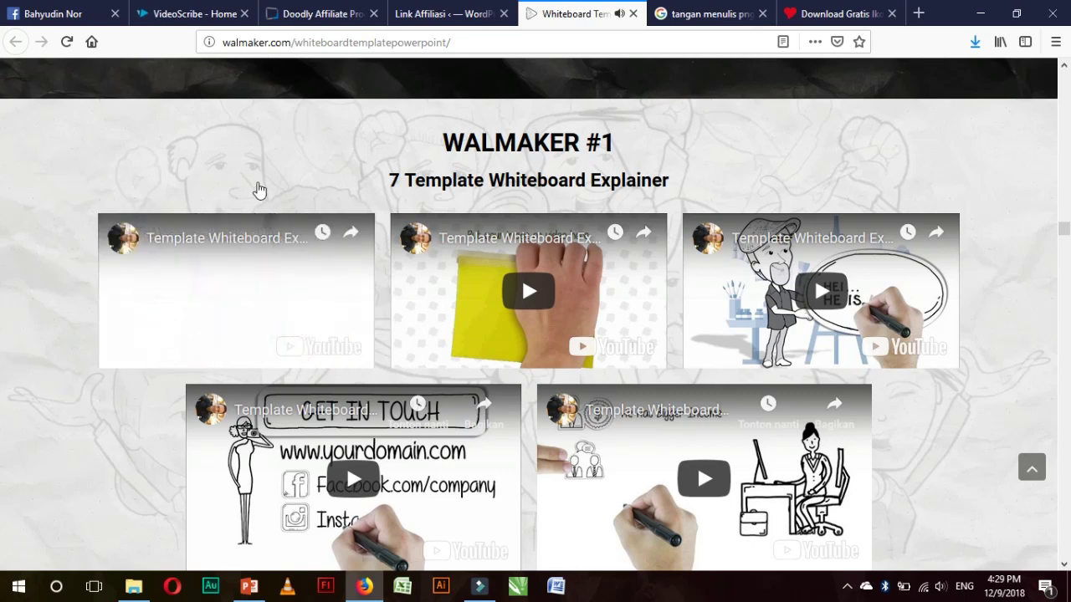
left_click(219, 329)
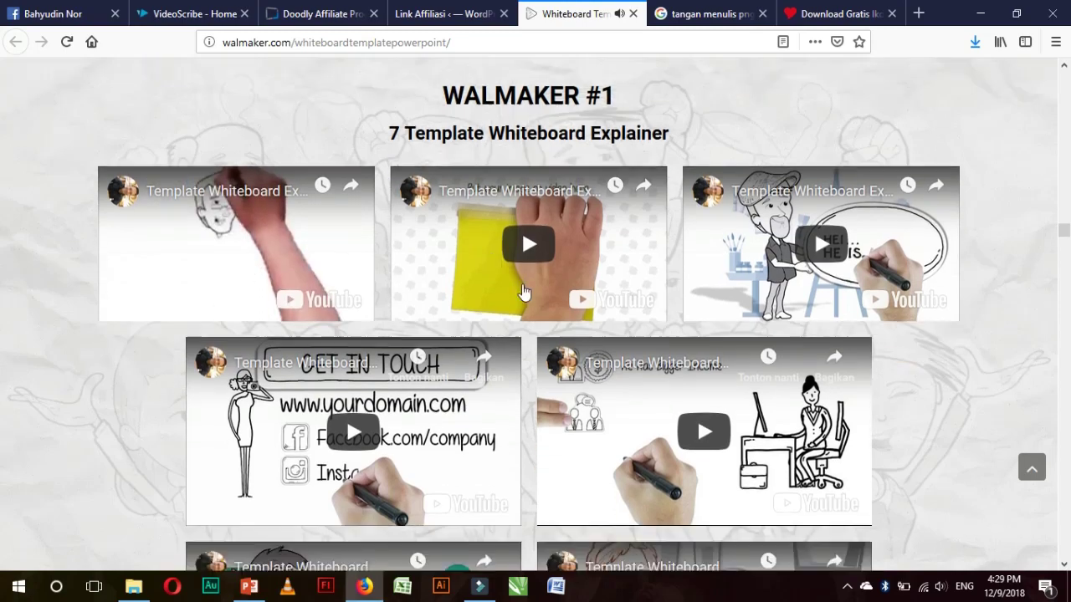
scroll(220, 329, "down", 10)
scroll(573, 332, "down", 3)
scroll(573, 332, "down", 5)
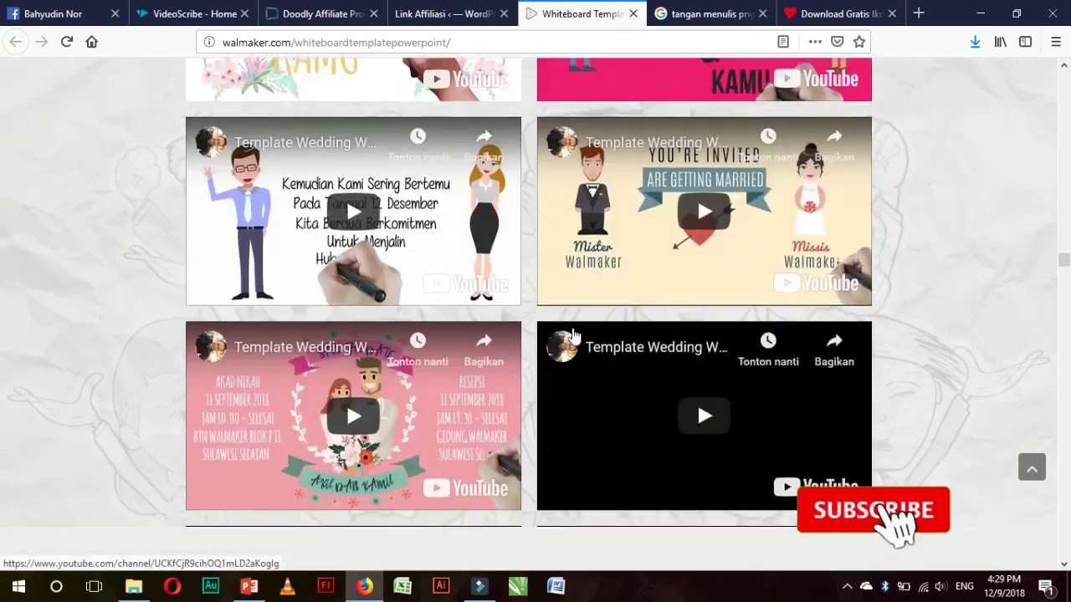
scroll(573, 332, "down", 4)
scroll(573, 332, "down", 2)
scroll(573, 332, "down", 2)
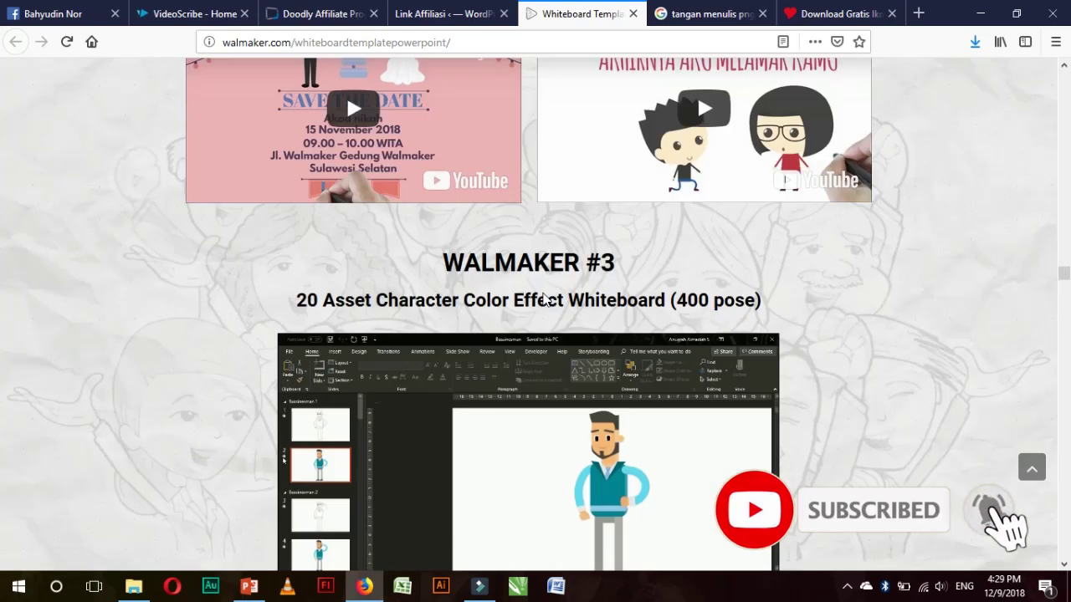
scroll(561, 318, "up", 4)
scroll(545, 301, "up", 3)
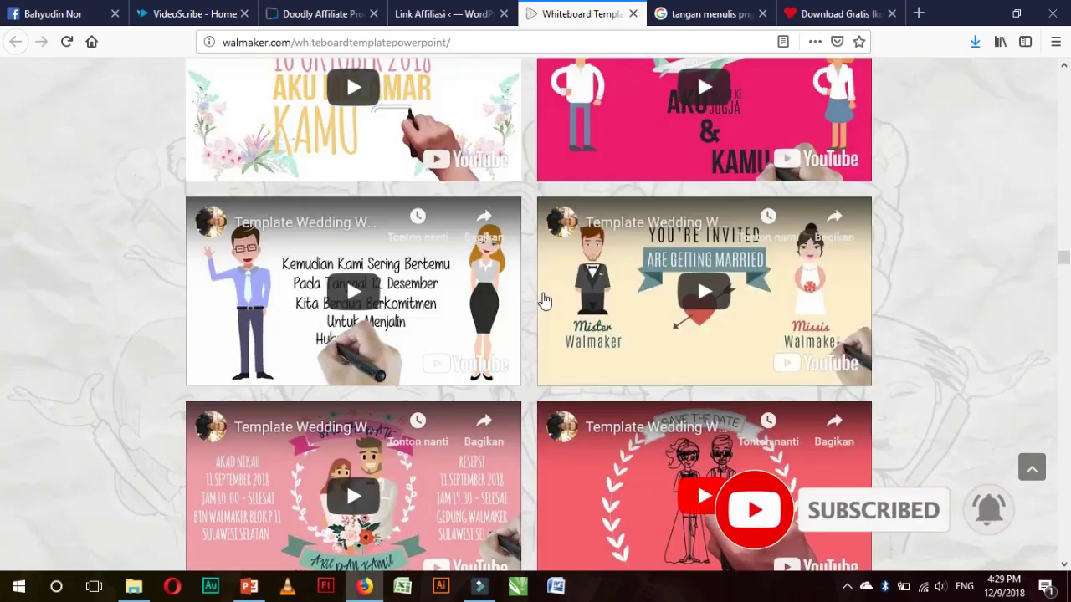
scroll(535, 297, "up", 3)
scroll(529, 292, "up", 1)
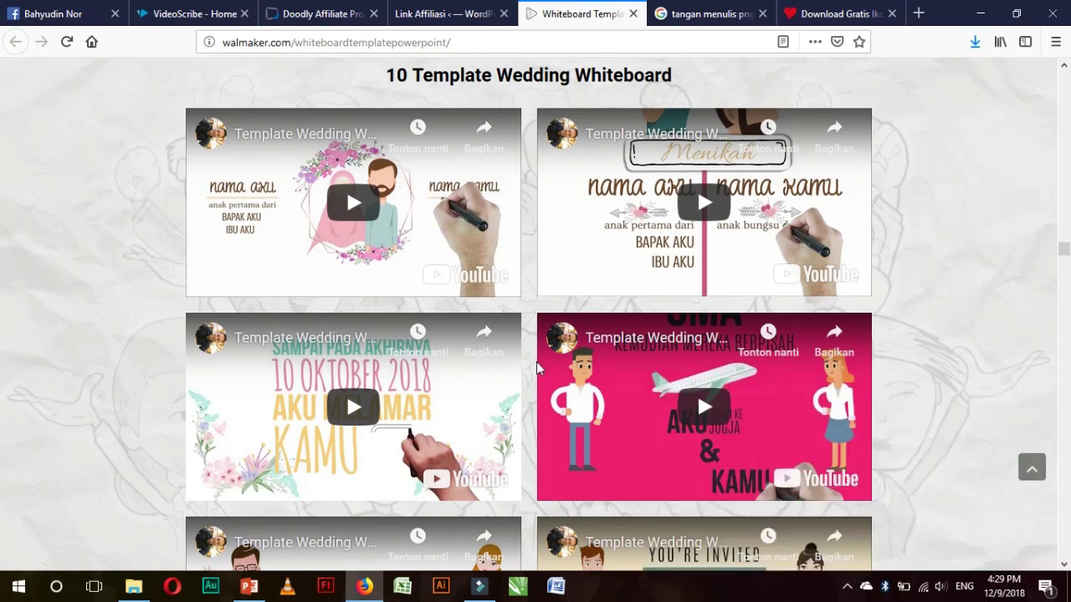
left_click(250, 585)
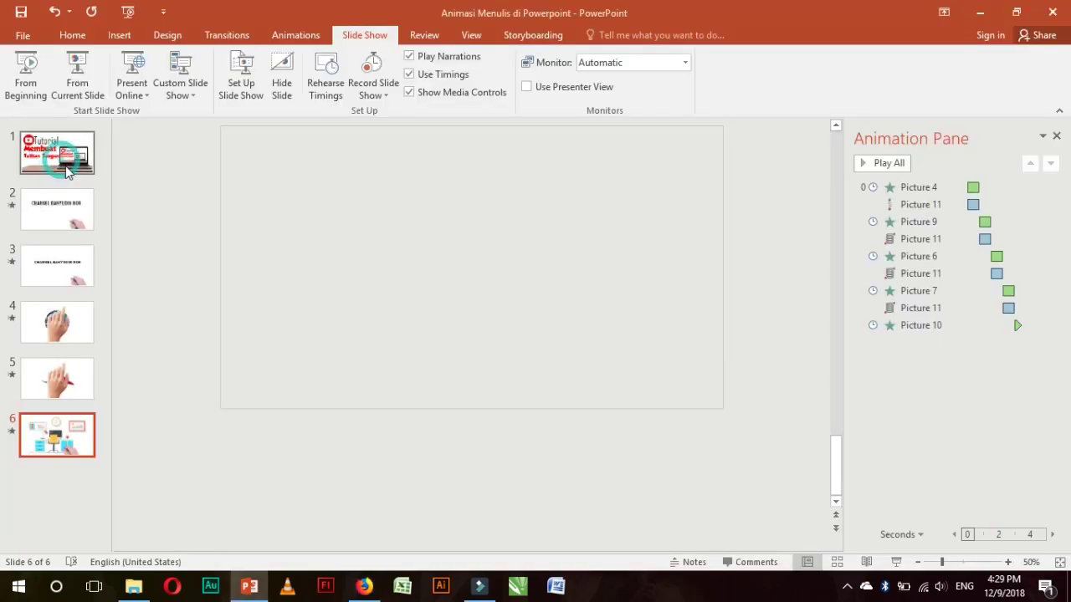
Start the slide show from slide 1, the 'Tutorial Membuat Tulisan Tangan' title slide.
left_click(68, 171)
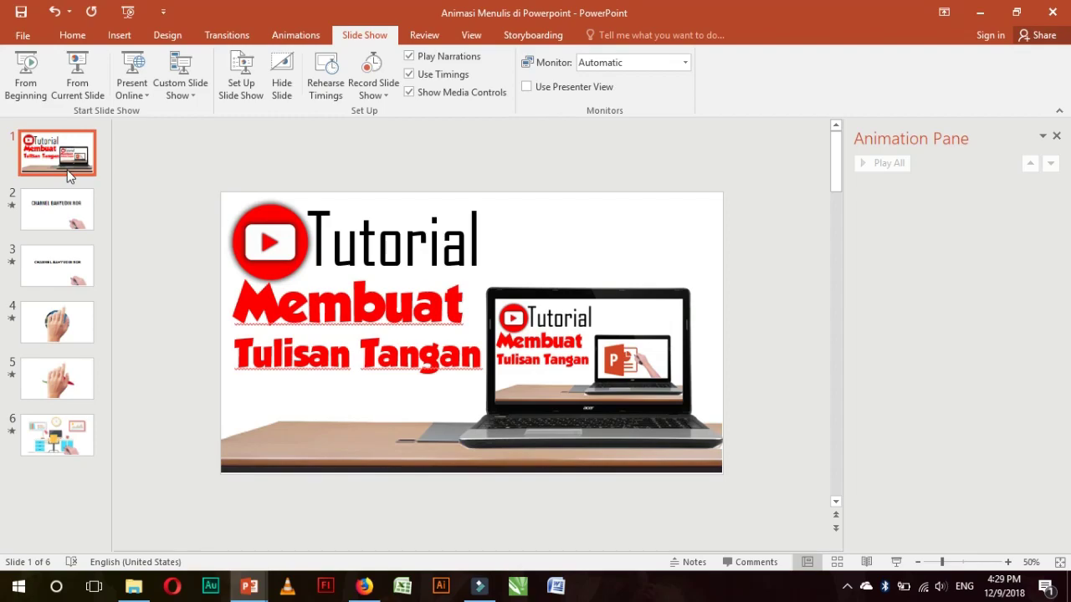
key("F5")
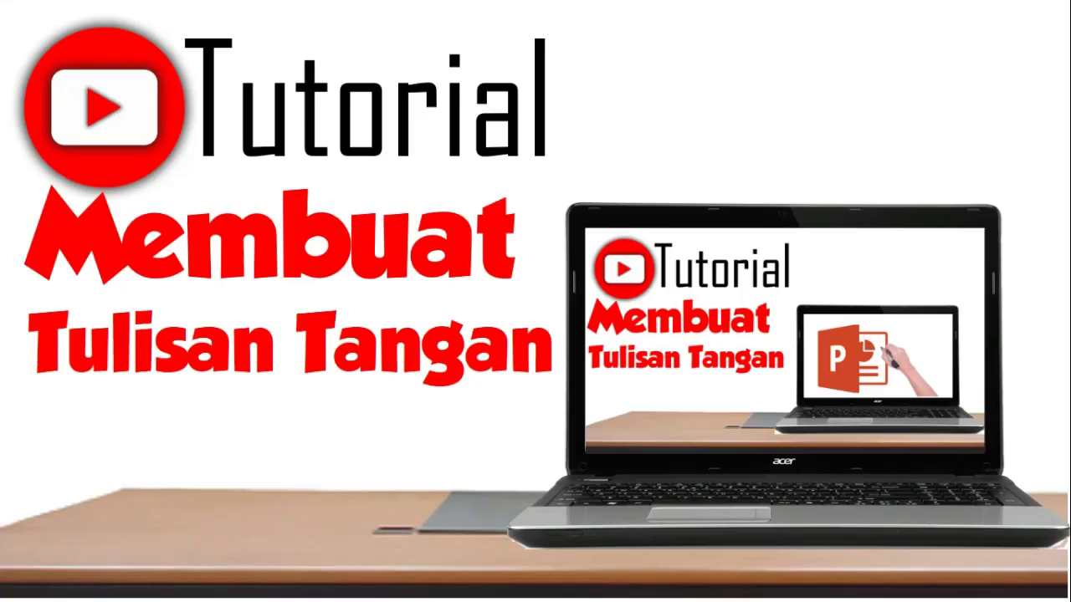